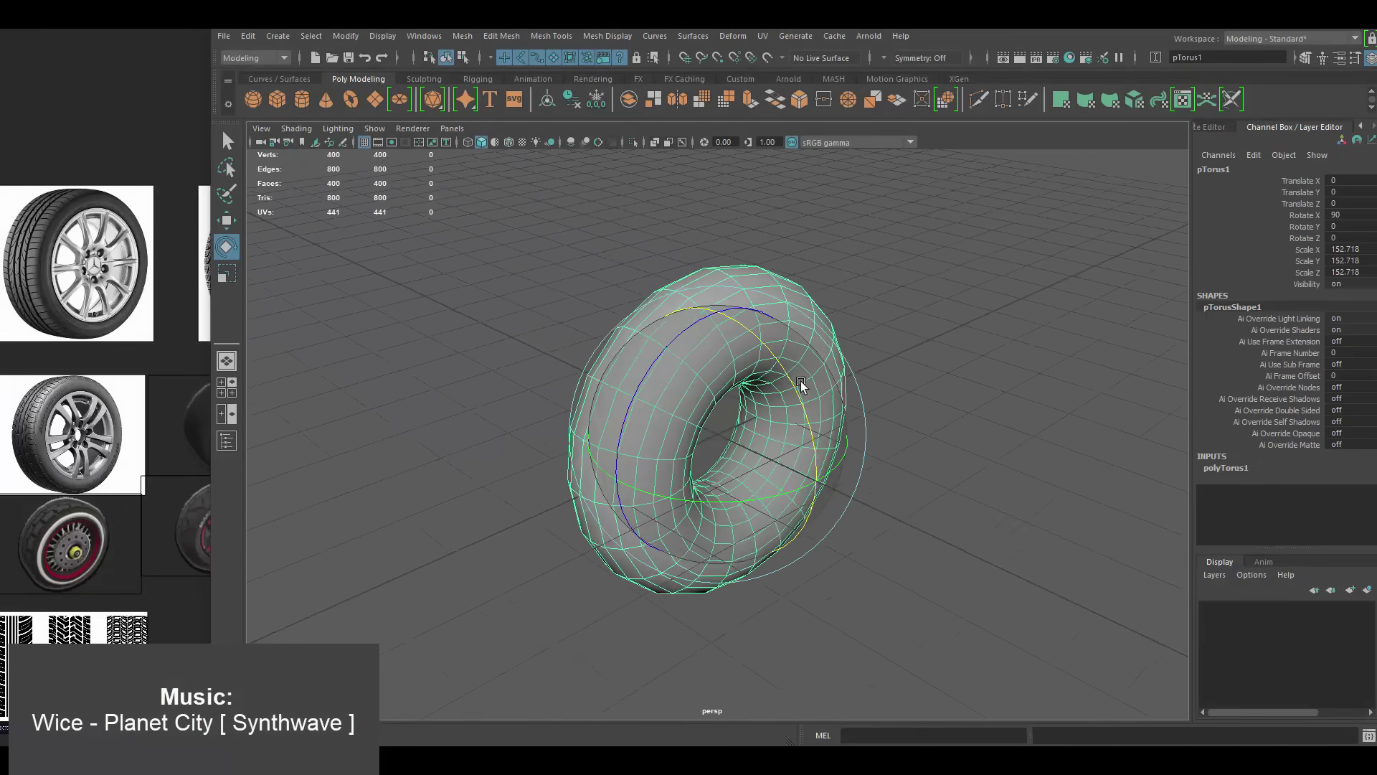
- Set the torus to 32 axis subdivisions and 10 height subdivisions
{"action": "middle_click_drag", "start_coordinate": [993, 450], "coordinate": [1011, 449]}
{"action": "left_click_drag", "start_coordinate": [1012, 450], "coordinate": [913, 418], "text": "alt"}
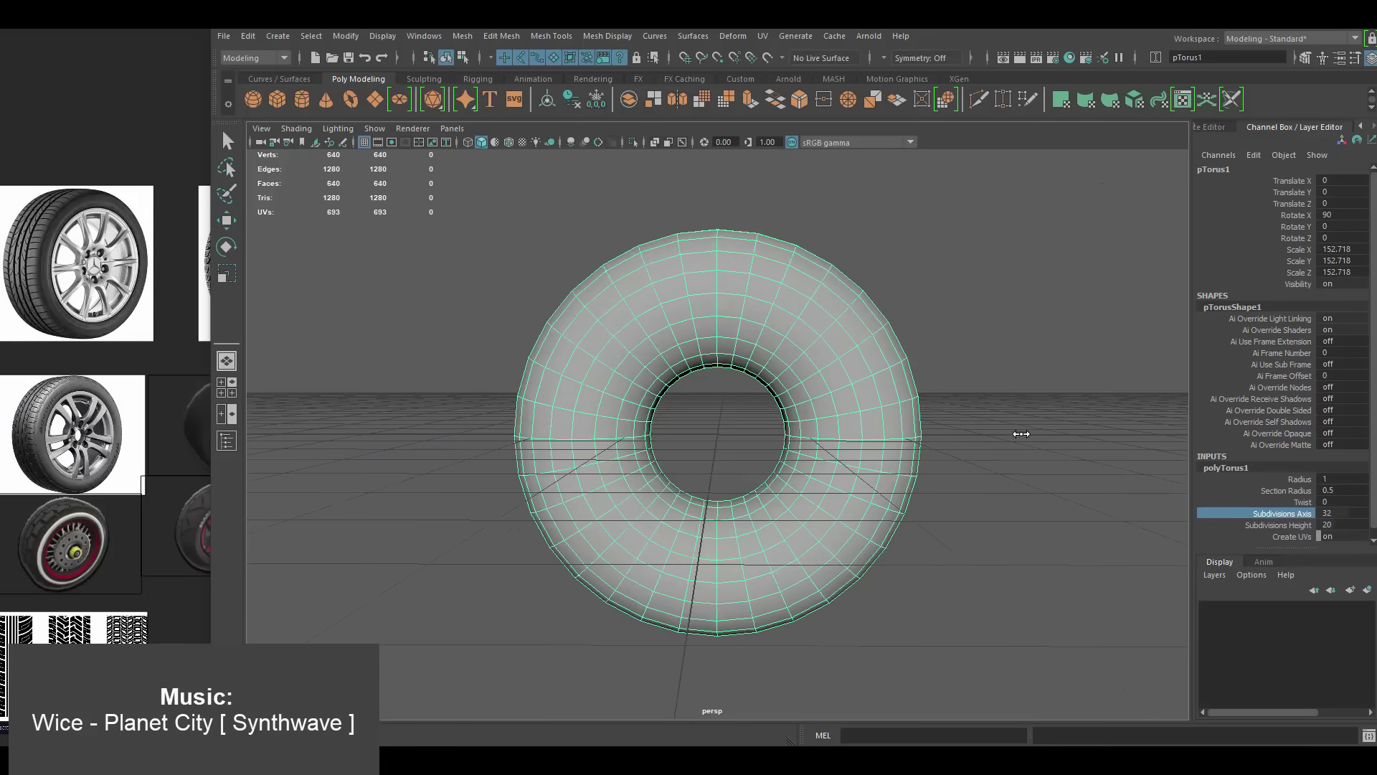
{"action": "left_click_drag", "start_coordinate": [1021, 434], "coordinate": [1013, 452], "text": "alt"}
{"action": "left_click", "coordinate": [1300, 525]}
{"action": "left_click_drag", "start_coordinate": [913, 476], "coordinate": [839, 461], "text": "alt"}
- Shrink one edge loop and select further edge loops to square off the tire profile
{"action": "key", "text": "r"}
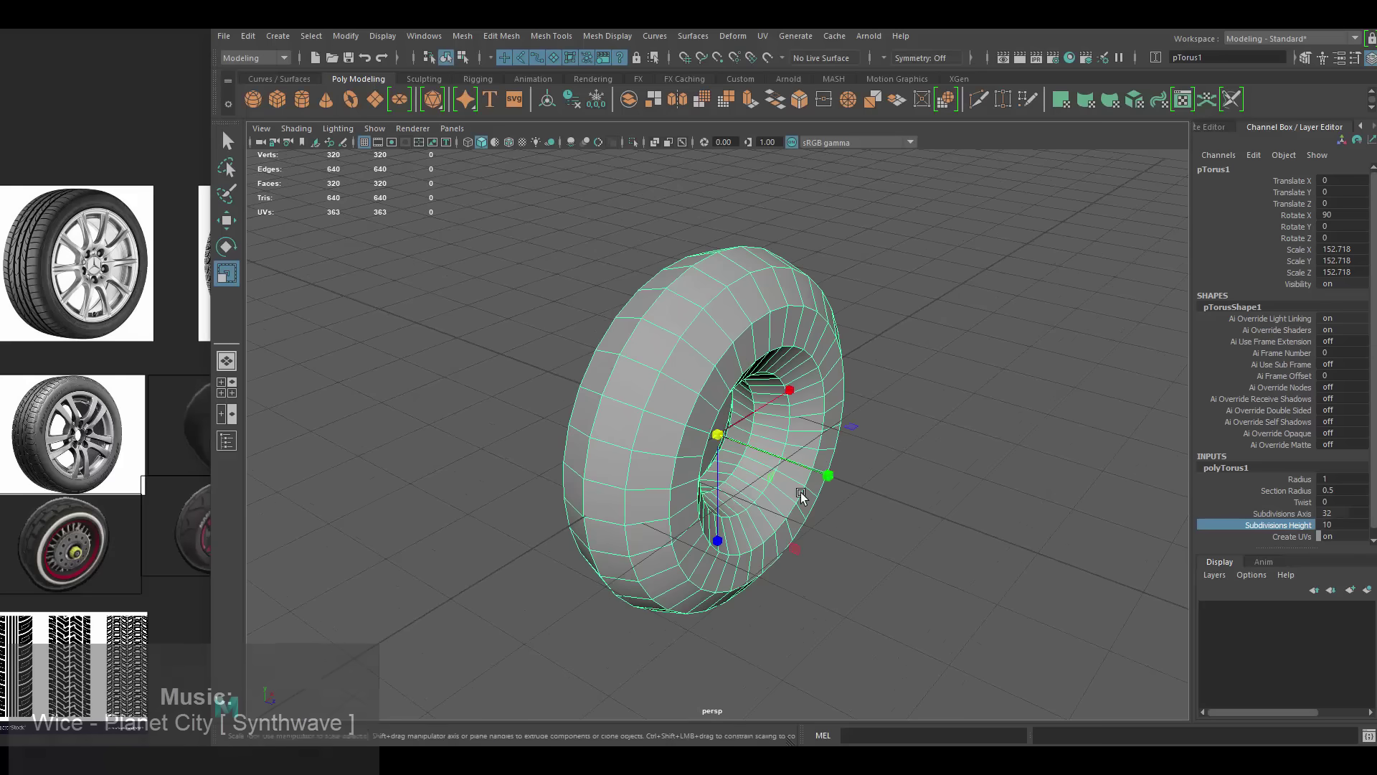
{"action": "key", "text": "F10"}
{"action": "double_click", "coordinate": [657, 307]}
{"action": "left_click_drag", "start_coordinate": [718, 435], "coordinate": [705, 429]}
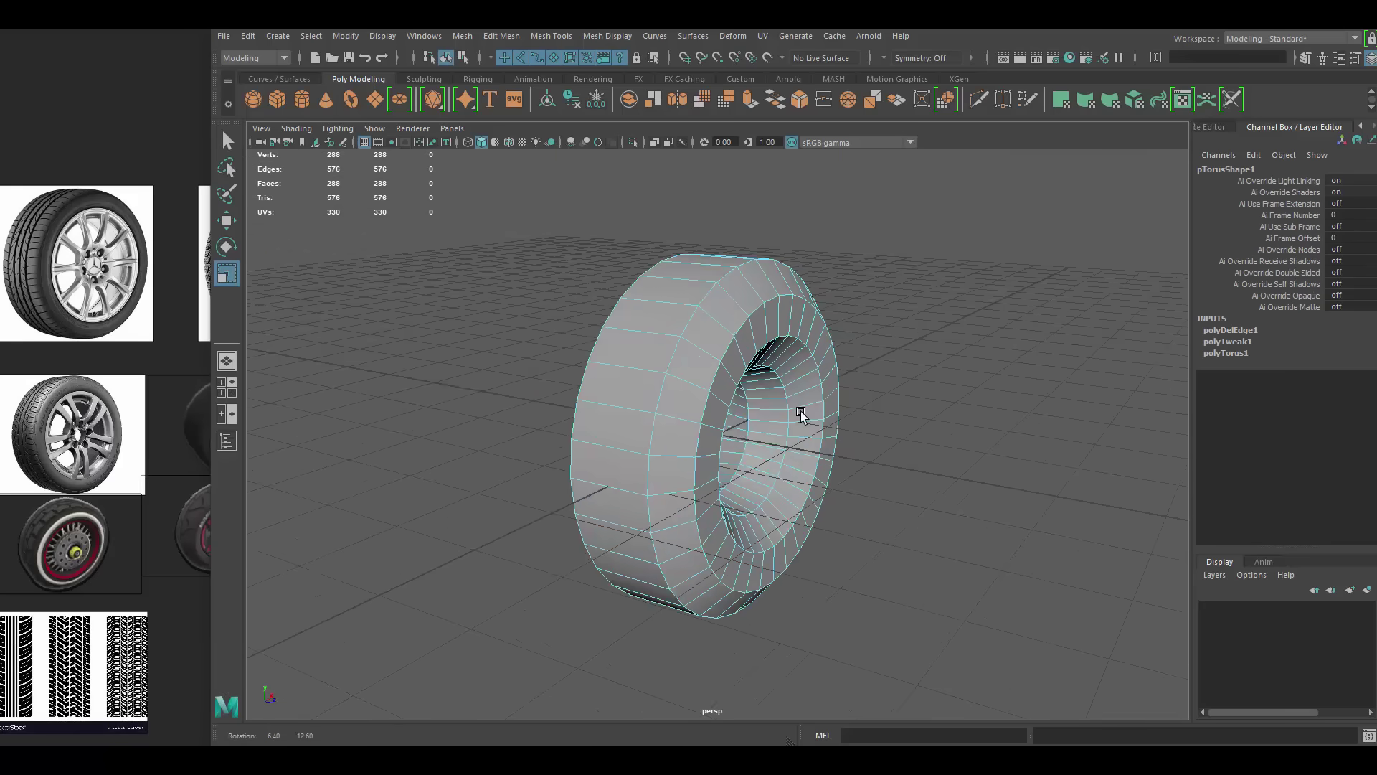
{"action": "left_click", "coordinate": [753, 319]}
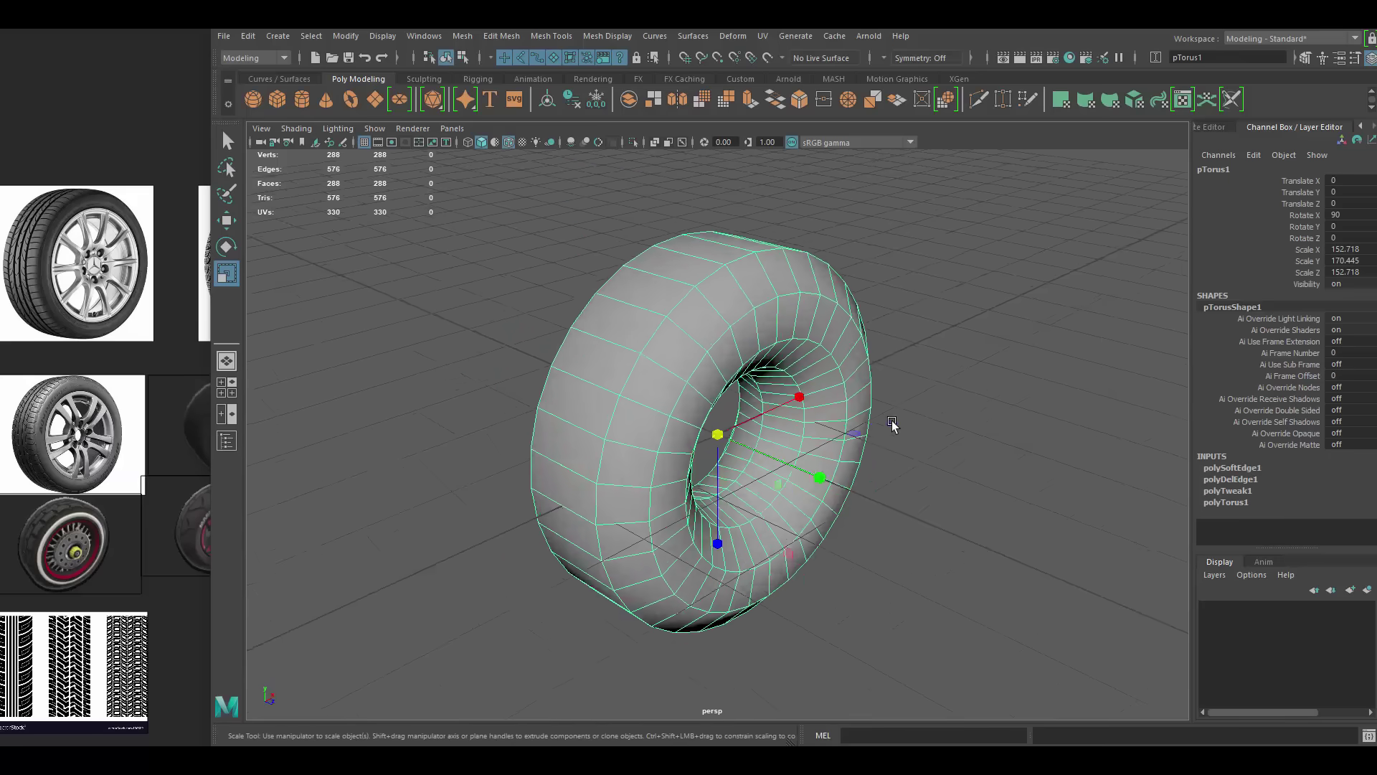
{"action": "right_click_drag", "start_coordinate": [853, 362], "coordinate": [847, 309]}
{"action": "double_click", "coordinate": [819, 460]}
{"action": "mouse_move", "coordinate": [846, 423]}
{"action": "left_mouse_down", "text": "alt"}
{"action": "mouse_move", "coordinate": [929, 422]}
{"action": "mouse_move", "coordinate": [820, 399]}
{"action": "left_mouse_up", "text": "alt"}
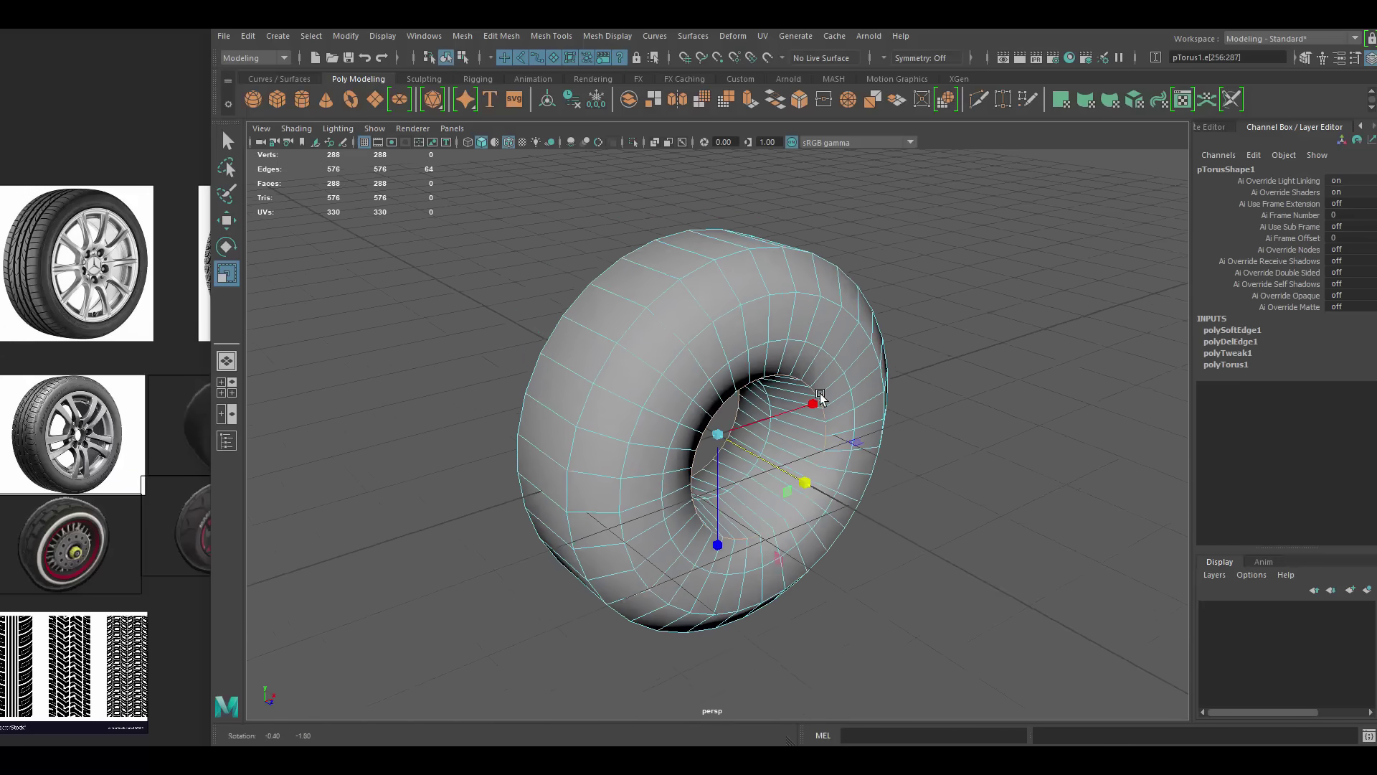
{"action": "mouse_move", "coordinate": [786, 356]}
{"action": "right_mouse_down"}
{"action": "mouse_move", "coordinate": [856, 335]}
{"action": "mouse_move", "coordinate": [792, 407]}
{"action": "right_mouse_up"}
{"action": "left_click", "coordinate": [789, 417]}
- Raise the torus radius to about 2.1 and stretch Scale Y to 258.468
{"action": "left_click", "coordinate": [1237, 500]}
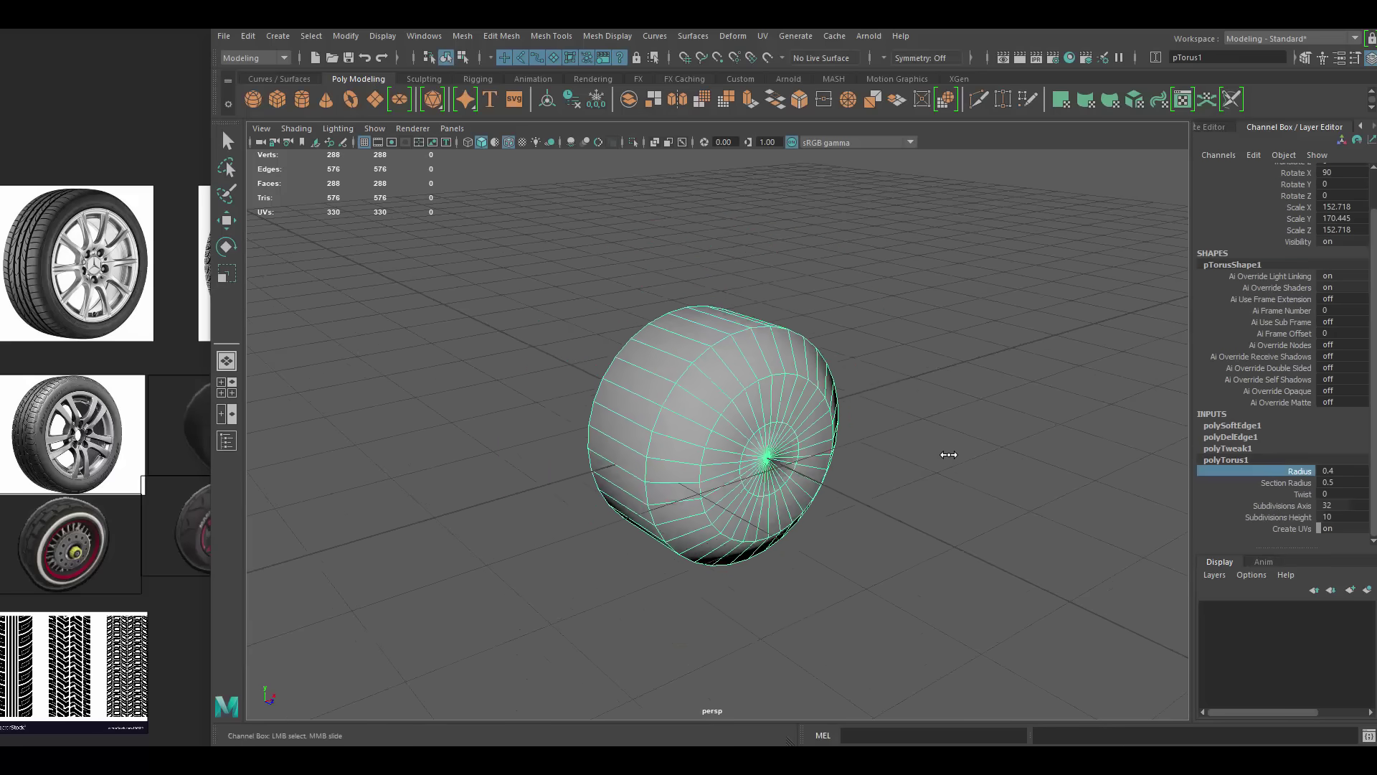
{"action": "left_click_drag", "start_coordinate": [947, 455], "coordinate": [933, 428], "text": "alt"}
{"action": "left_click_drag", "start_coordinate": [931, 378], "coordinate": [947, 400], "text": "alt"}
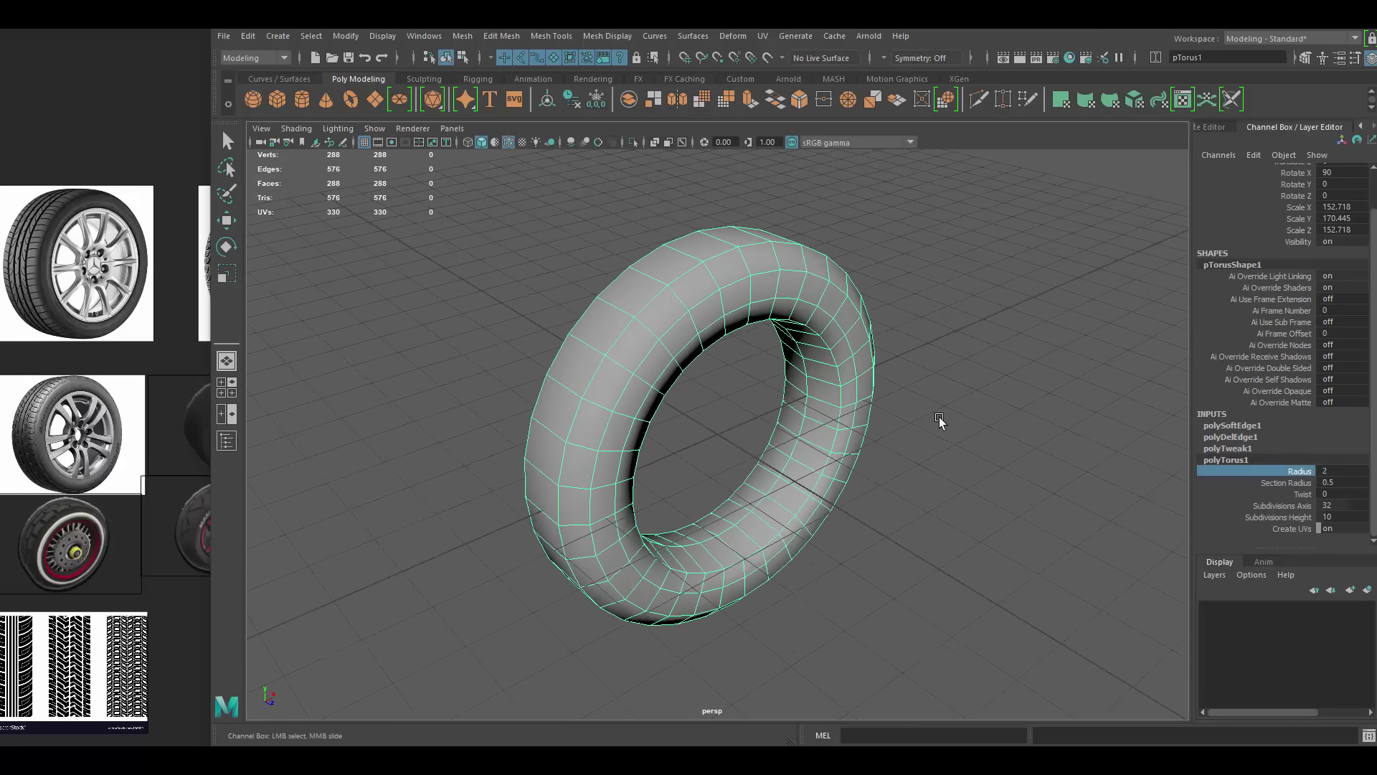
{"action": "left_click_drag", "start_coordinate": [897, 470], "coordinate": [905, 468]}
{"action": "left_click_drag", "start_coordinate": [905, 468], "coordinate": [791, 420], "text": "alt"}
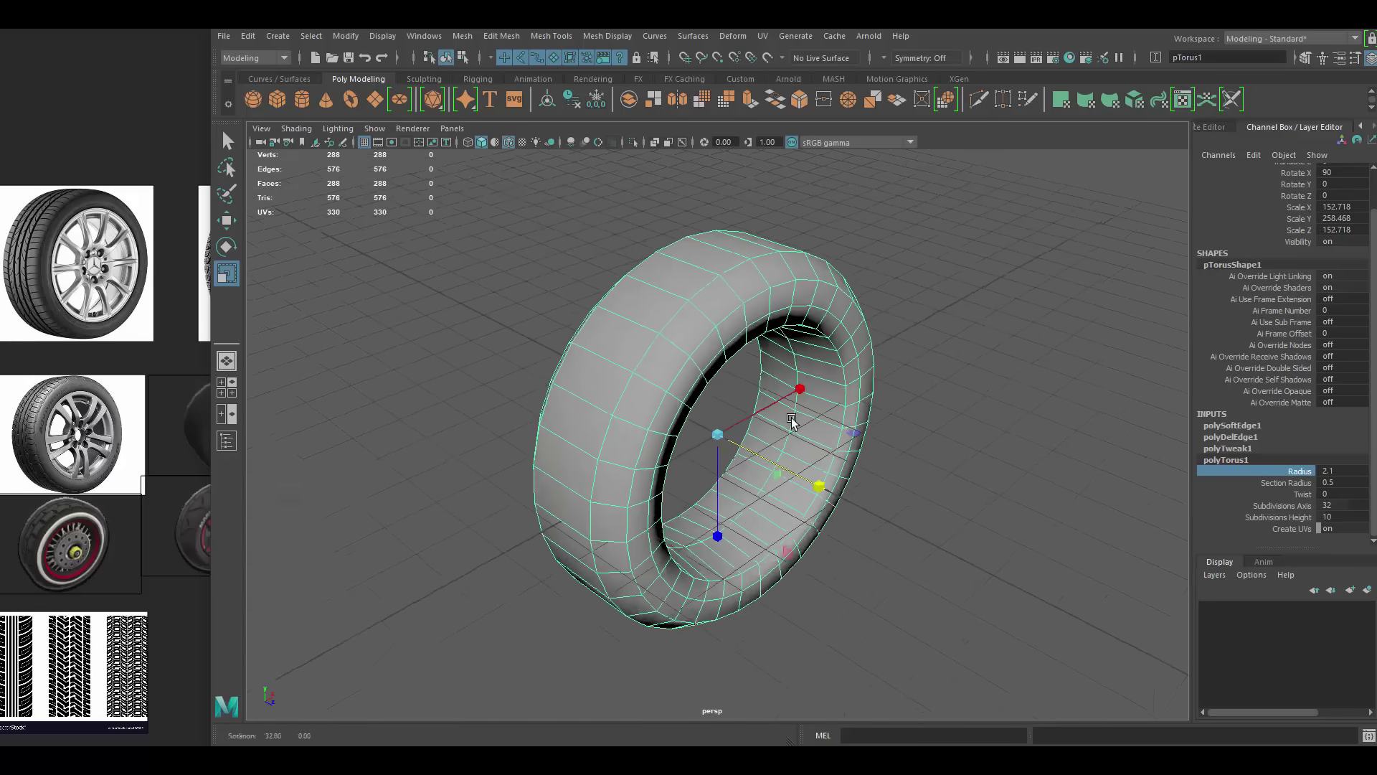
{"action": "right_click_drag", "start_coordinate": [832, 482], "coordinate": [876, 393]}
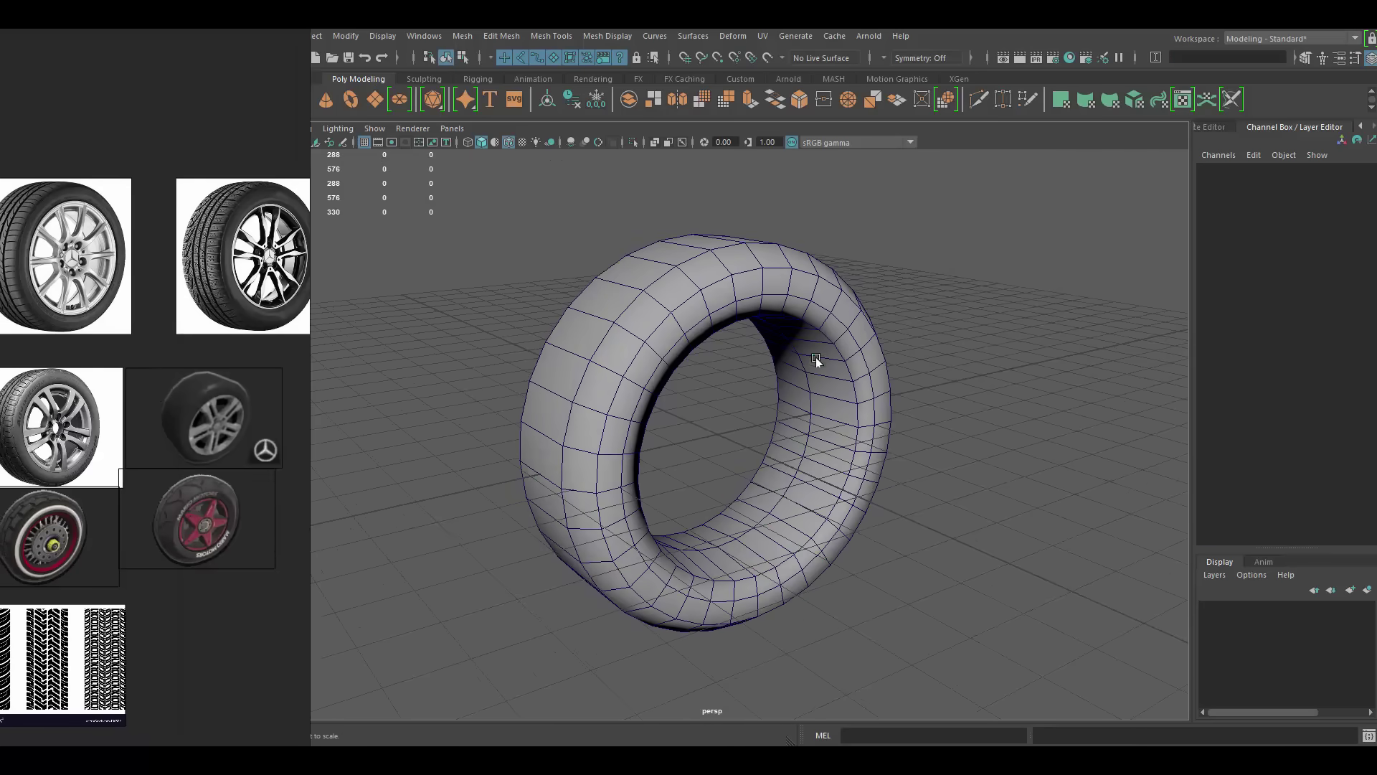
- Select an edge loop on the tire and push it outward
{"action": "double_click", "coordinate": [818, 363]}
{"action": "mouse_move", "coordinate": [817, 363]}
{"action": "left_mouse_down", "text": "alt"}
{"action": "mouse_move", "coordinate": [910, 366]}
{"action": "mouse_move", "coordinate": [707, 347]}
{"action": "mouse_move", "coordinate": [881, 473]}
{"action": "mouse_move", "coordinate": [738, 430]}
{"action": "mouse_move", "coordinate": [947, 375]}
{"action": "mouse_move", "coordinate": [687, 335]}
{"action": "left_mouse_up", "text": "alt"}
{"action": "double_click", "coordinate": [687, 334]}
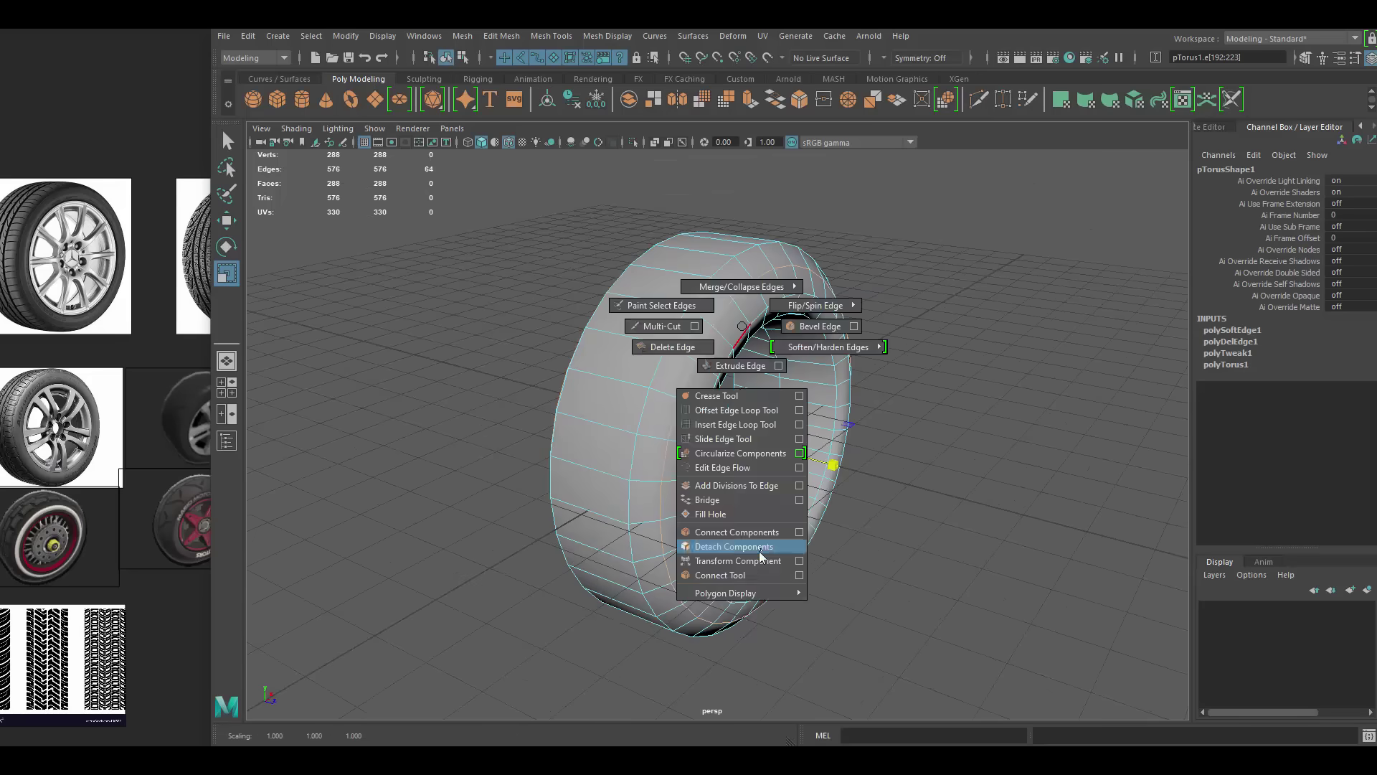
{"action": "right_click_drag", "start_coordinate": [760, 556], "coordinate": [760, 560], "text": "shift"}
{"action": "mouse_move", "coordinate": [853, 351]}
{"action": "left_mouse_down"}
{"action": "mouse_move", "coordinate": [943, 340]}
{"action": "mouse_move", "coordinate": [737, 312]}
{"action": "mouse_move", "coordinate": [792, 356]}
{"action": "mouse_move", "coordinate": [816, 346]}
{"action": "mouse_move", "coordinate": [776, 364]}
{"action": "mouse_move", "coordinate": [758, 309]}
{"action": "left_mouse_up"}
{"action": "key", "text": "F8"}
{"action": "key", "text": "w"}
- Extrude the tire's inner ring faces and push them inward into a rim lip
{"action": "left_click", "coordinate": [969, 261]}
{"action": "mouse_move", "coordinate": [969, 261]}
{"action": "left_mouse_down", "text": "alt"}
{"action": "mouse_move", "coordinate": [805, 367]}
{"action": "mouse_move", "coordinate": [729, 397]}
{"action": "left_mouse_up", "text": "alt"}
{"action": "key", "text": "ctrl+e"}
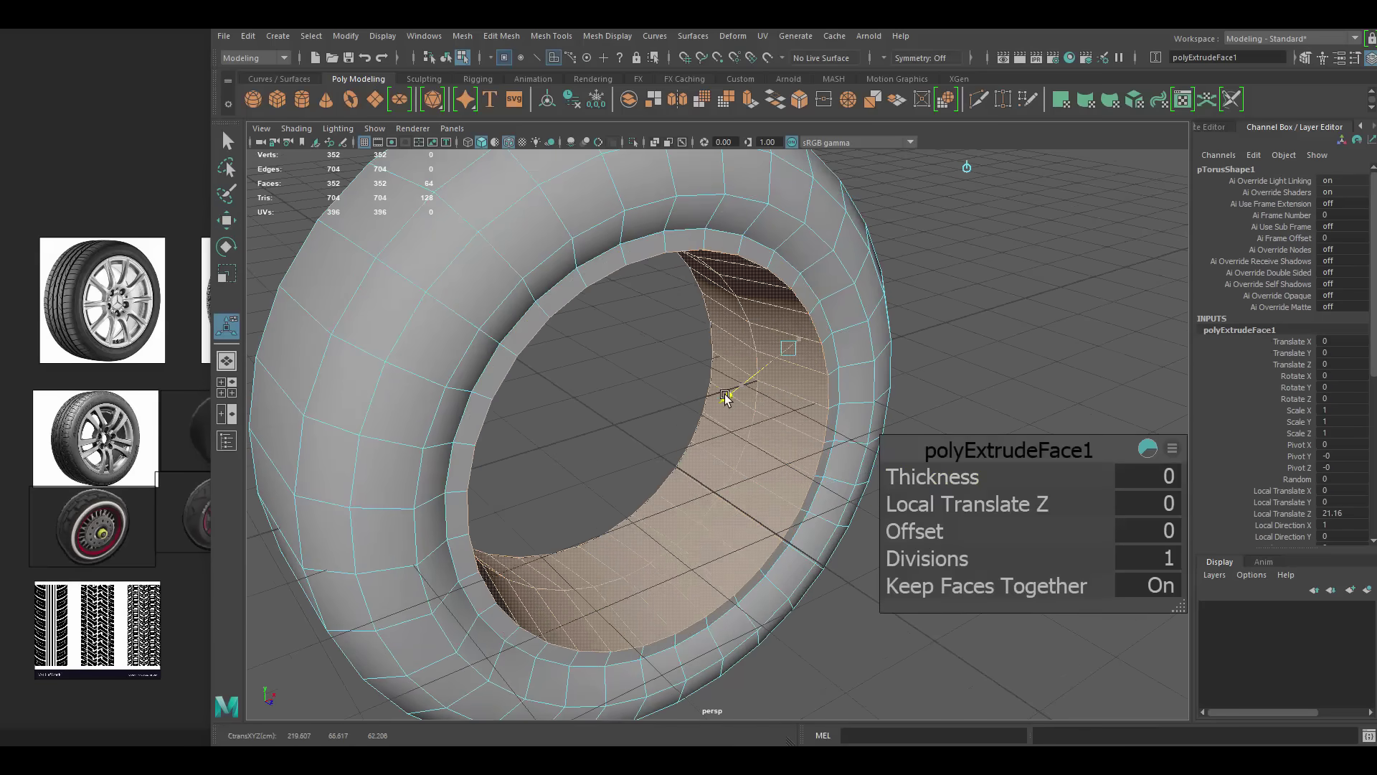
{"action": "mouse_move", "coordinate": [733, 474]}
{"action": "left_mouse_down", "text": "alt"}
{"action": "mouse_move", "coordinate": [739, 309]}
{"action": "mouse_move", "coordinate": [760, 338]}
{"action": "left_mouse_up", "text": "alt"}
{"action": "right_click_drag", "start_coordinate": [825, 351], "coordinate": [796, 517], "text": "shift"}
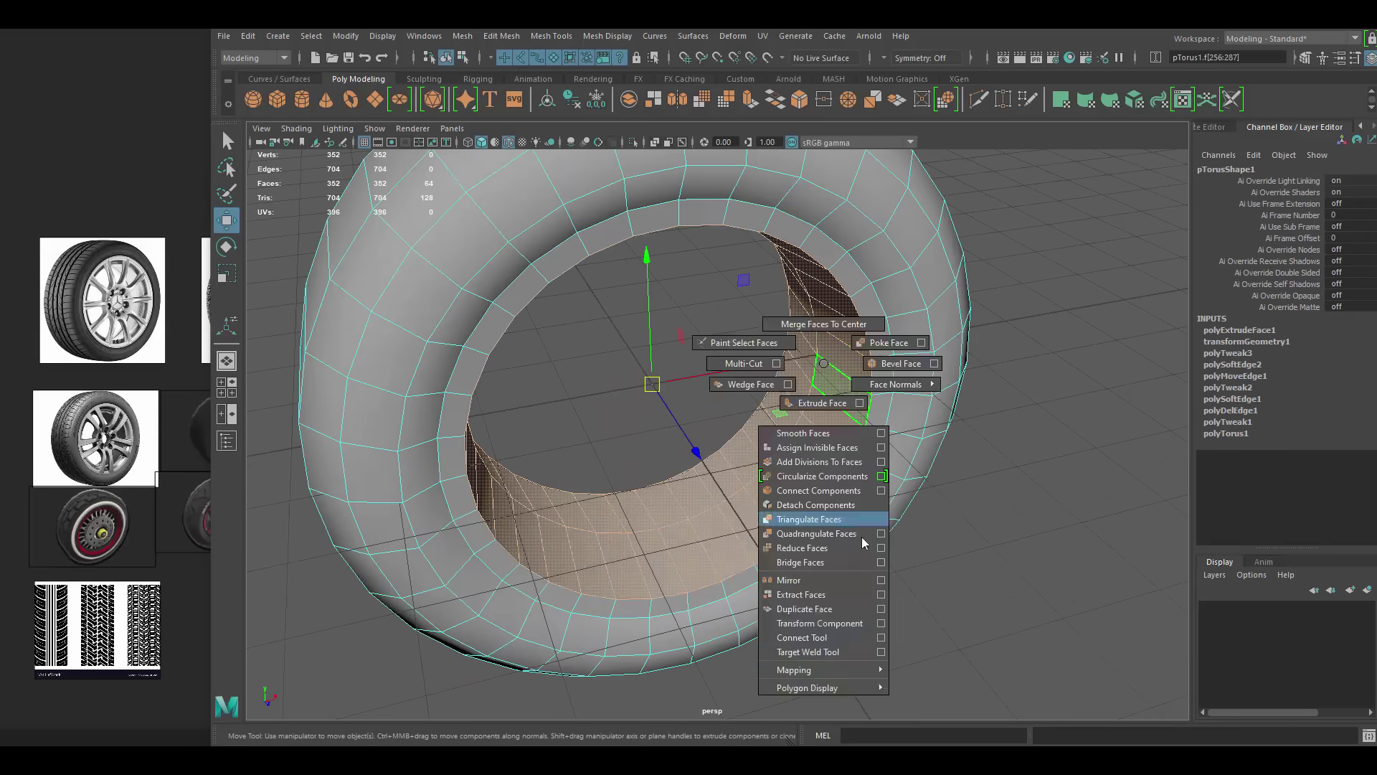
{"action": "left_click_drag", "start_coordinate": [797, 516], "coordinate": [761, 370]}
- Duplicate the tire to make the hub geometry
{"action": "key", "text": "ctrl+d"}
{"action": "scroll", "coordinate": [853, 330], "scroll_direction": "down", "scroll_amount": 3}
{"action": "mouse_move", "coordinate": [854, 330]}
{"action": "left_mouse_down", "text": "alt"}
{"action": "mouse_move", "coordinate": [824, 375]}
{"action": "mouse_move", "coordinate": [840, 345]}
{"action": "left_mouse_up", "text": "alt"}
- Isolate the duplicate and delete its selected faces, leaving a thin ring
{"action": "key", "text": "ctrl+1"}
{"action": "scroll", "coordinate": [767, 465], "scroll_direction": "down", "scroll_amount": 3}
{"action": "key", "text": "Delete"}
{"action": "key", "text": "ctrl+1"}
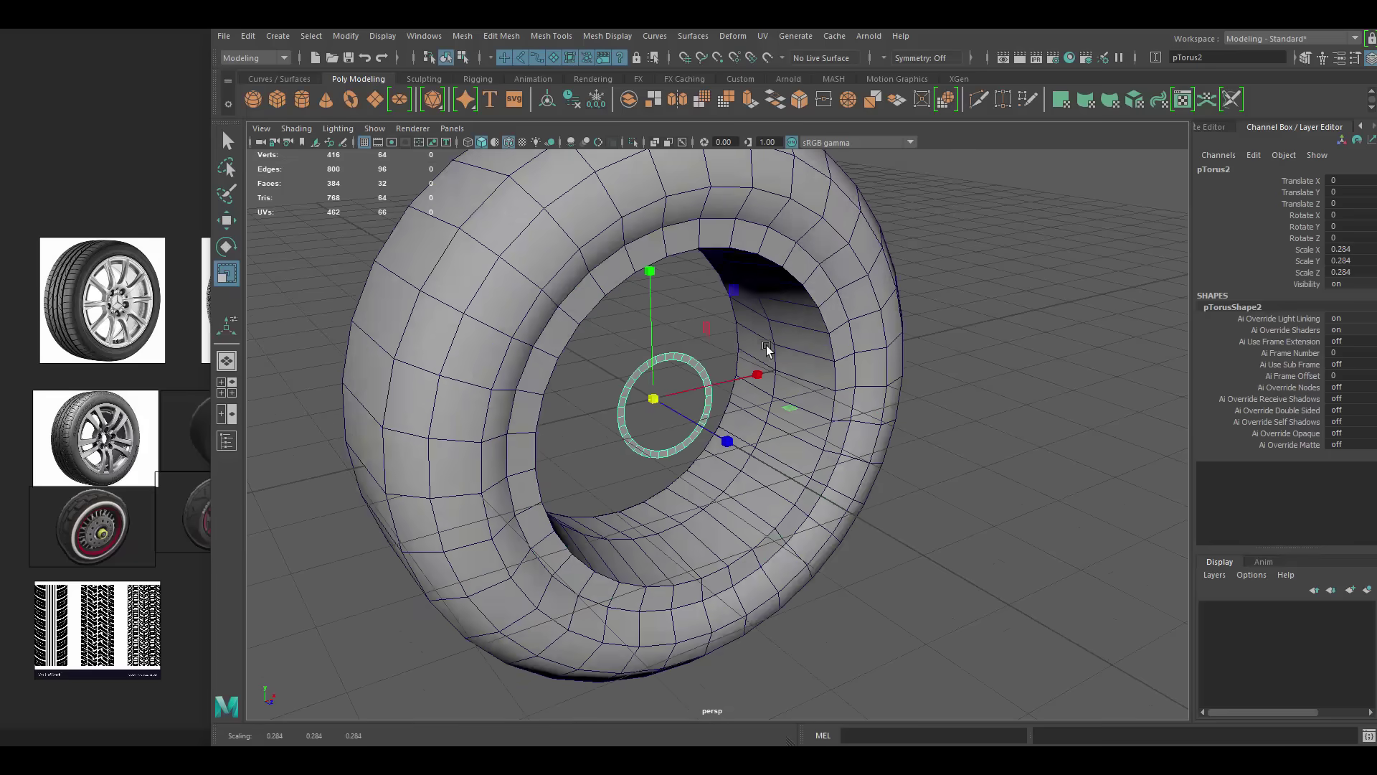
{"action": "mouse_move", "coordinate": [718, 430]}
{"action": "left_mouse_down", "text": "alt"}
{"action": "mouse_move", "coordinate": [662, 349]}
{"action": "mouse_move", "coordinate": [794, 467]}
{"action": "mouse_move", "coordinate": [714, 307]}
{"action": "left_mouse_up", "text": "alt"}
{"action": "key", "text": "r"}
{"action": "scroll", "coordinate": [714, 307], "scroll_direction": "up", "scroll_amount": 3}
{"action": "key", "text": "w"}
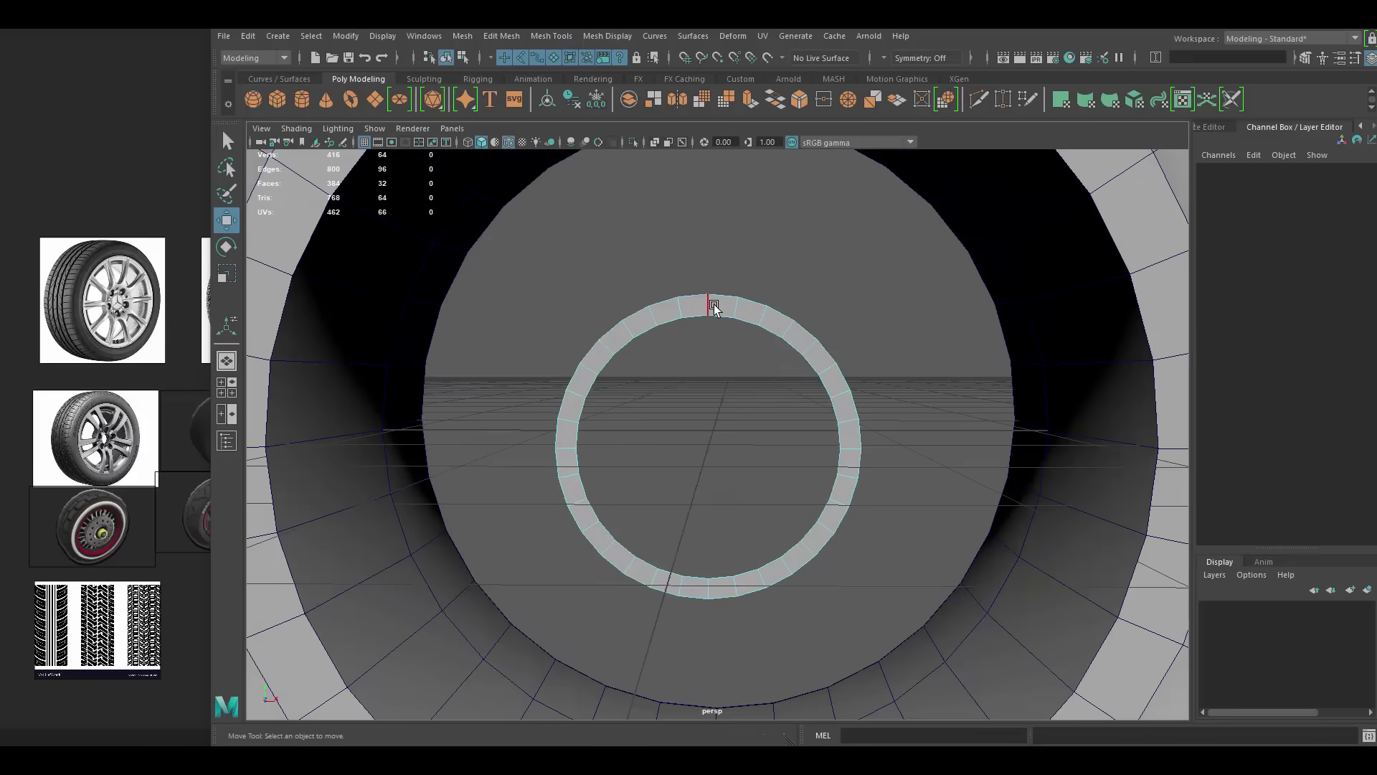
{"action": "scroll", "coordinate": [867, 456], "scroll_direction": "down", "scroll_amount": 3}
- Try extruding and scaling the ring edges into fins, then undo the attempt
{"action": "mouse_move", "coordinate": [867, 455]}
{"action": "left_mouse_down", "text": "alt"}
{"action": "mouse_move", "coordinate": [794, 424]}
{"action": "mouse_move", "coordinate": [825, 495]}
{"action": "mouse_move", "coordinate": [774, 401]}
{"action": "mouse_move", "coordinate": [855, 415]}
{"action": "left_mouse_up", "text": "alt"}
{"action": "key", "text": "ctrl+e"}
{"action": "key", "text": "r"}
{"action": "scroll", "coordinate": [825, 495], "scroll_direction": "down", "scroll_amount": 3}
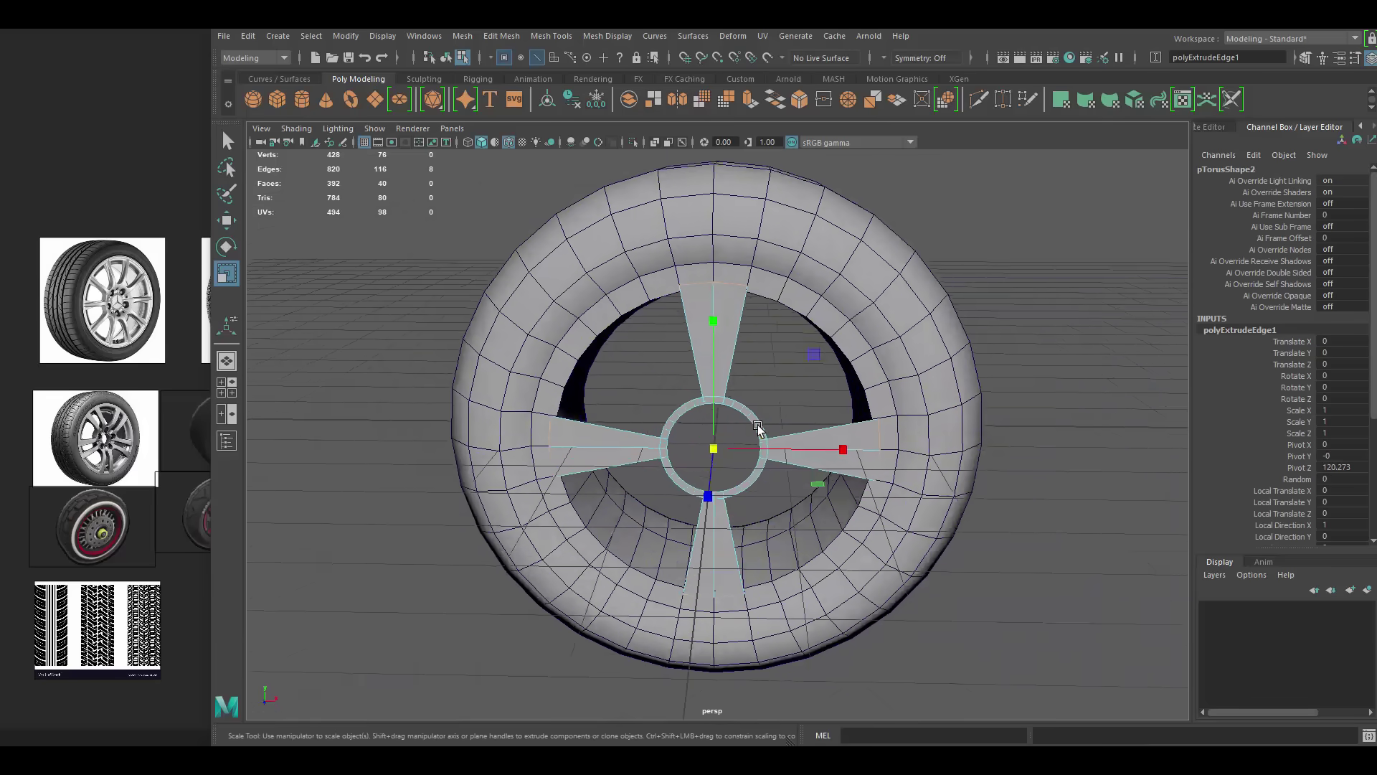
{"action": "scroll", "coordinate": [855, 414], "scroll_direction": "up", "scroll_amount": 3}
{"action": "key", "text": "ctrl+z"}
{"action": "scroll", "coordinate": [696, 283], "scroll_direction": "up", "scroll_amount": 3}
{"action": "left_click_drag", "start_coordinate": [796, 347], "coordinate": [760, 430], "text": "alt"}
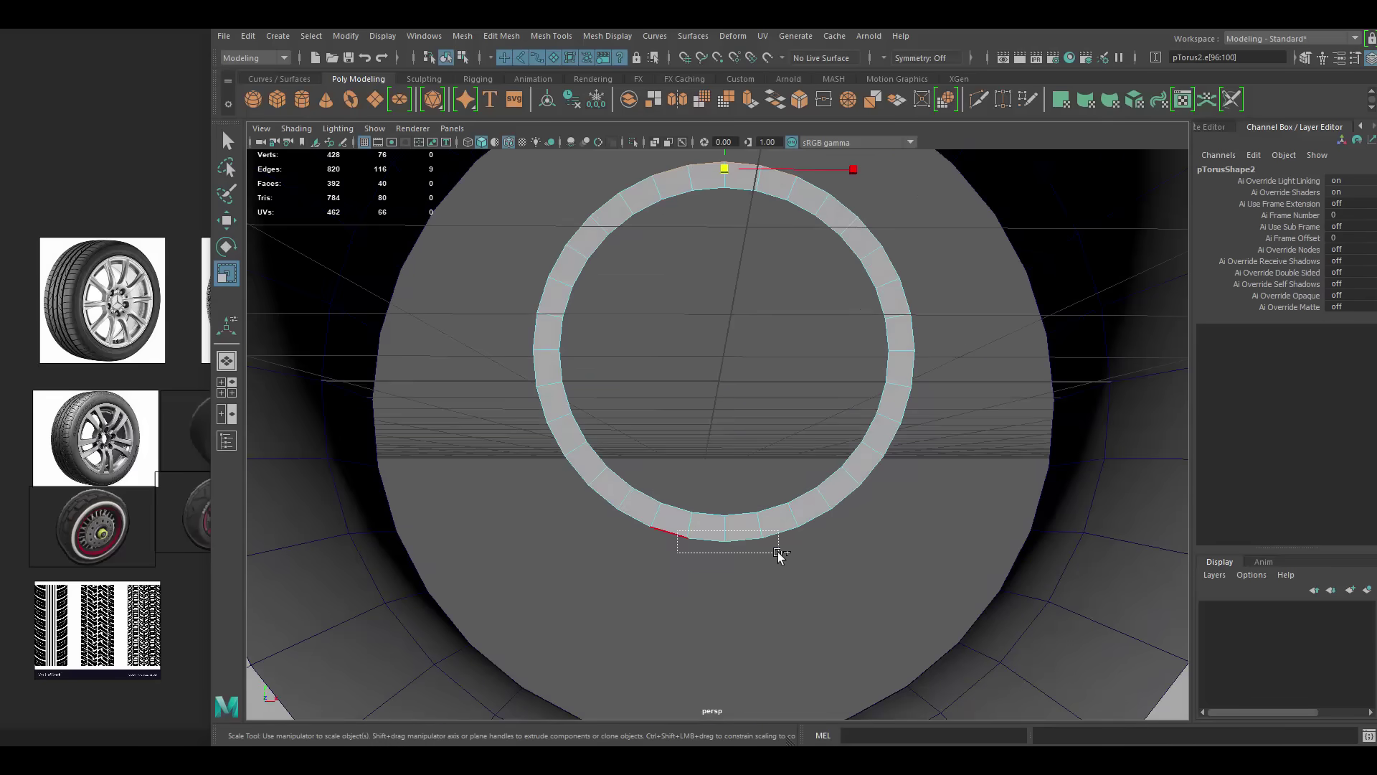
{"action": "left_click_drag", "start_coordinate": [676, 537], "coordinate": [778, 556], "text": "shift"}
- Extrude the ring's selected edges and scale them outward into four spokes
{"action": "mouse_move", "coordinate": [901, 467]}
{"action": "left_mouse_down", "text": "alt"}
{"action": "mouse_move", "coordinate": [634, 375]}
{"action": "mouse_move", "coordinate": [990, 363]}
{"action": "left_mouse_up", "text": "alt"}
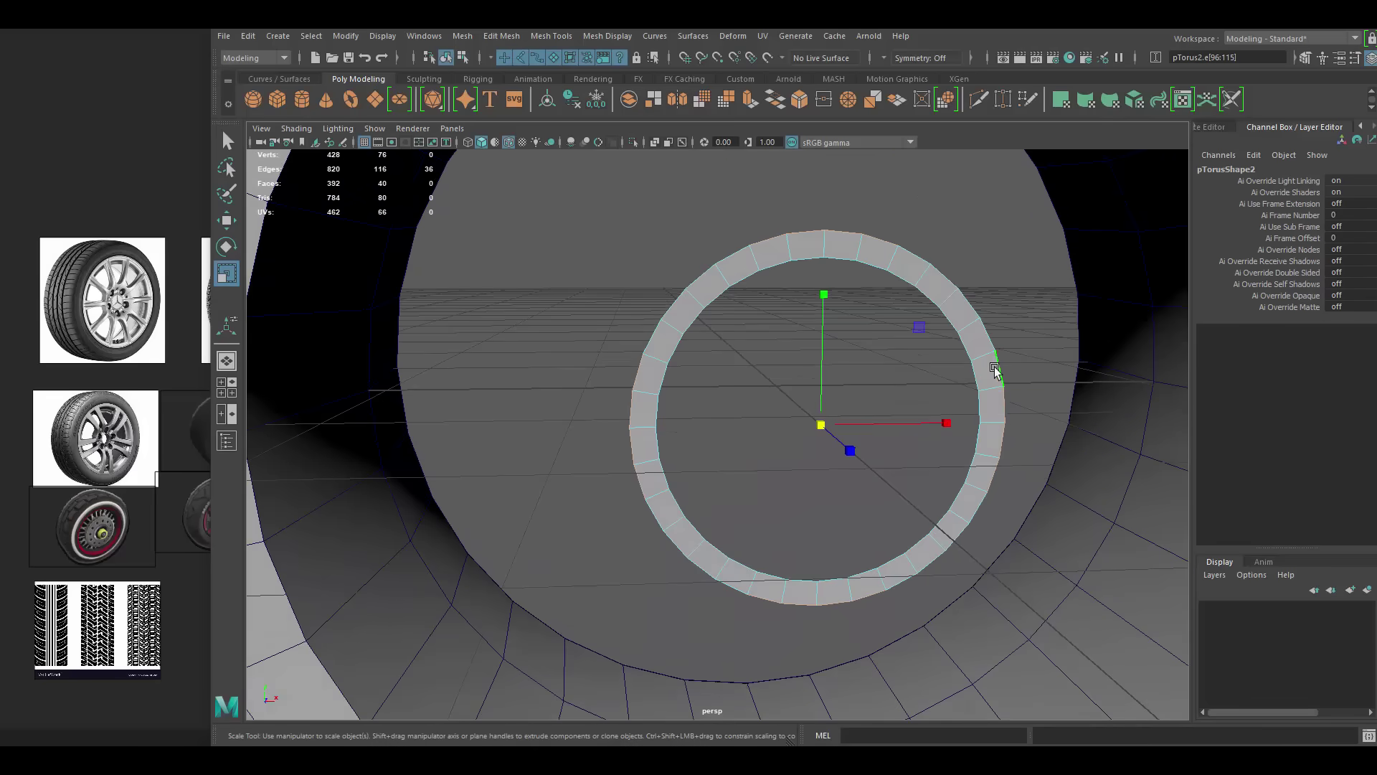
{"action": "scroll", "coordinate": [989, 363], "scroll_direction": "down", "scroll_amount": 3}
{"action": "key", "text": "ctrl+e"}
{"action": "left_click_drag", "start_coordinate": [896, 402], "coordinate": [800, 346], "text": "alt"}
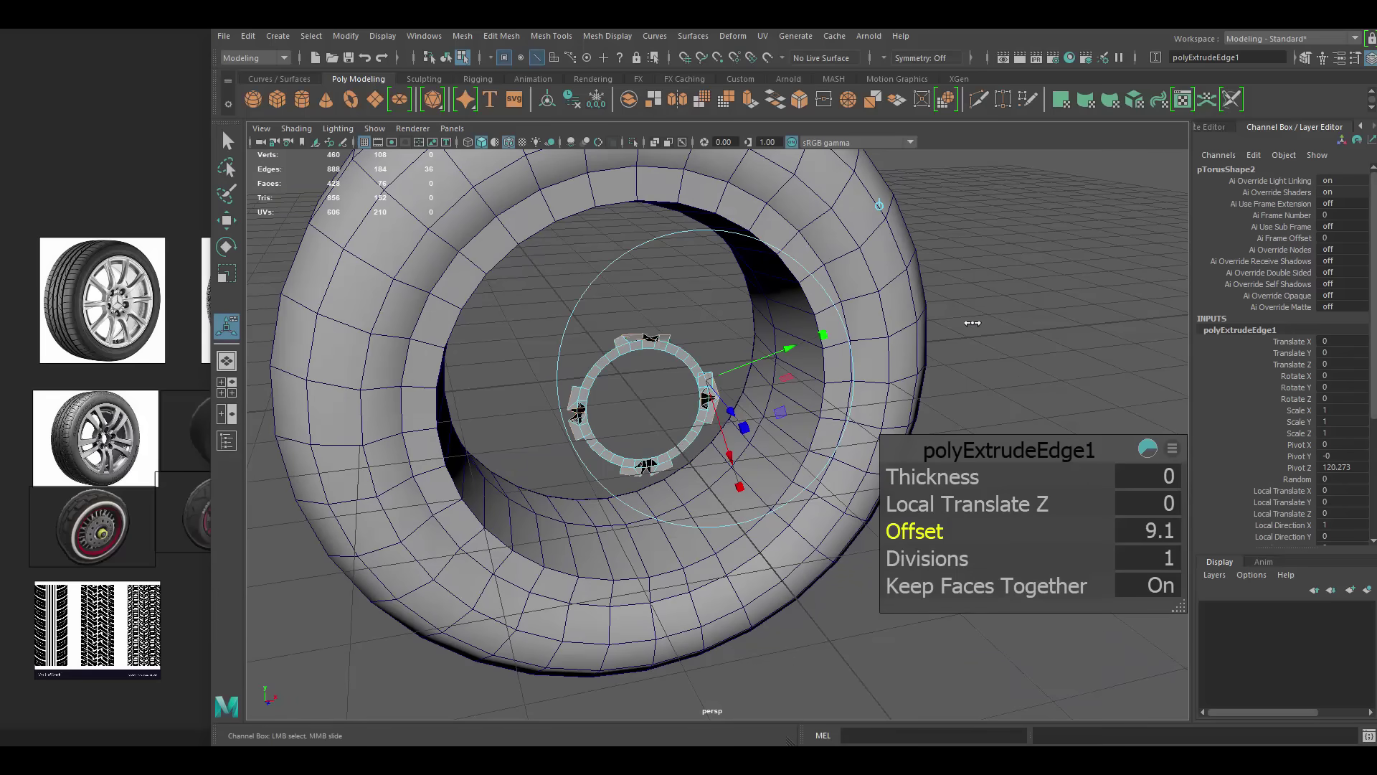
{"action": "key", "text": "ctrl+z"}
{"action": "mouse_move", "coordinate": [944, 337]}
{"action": "left_mouse_down", "text": "alt"}
{"action": "mouse_move", "coordinate": [901, 363]}
{"action": "mouse_move", "coordinate": [882, 401]}
{"action": "mouse_move", "coordinate": [749, 384]}
{"action": "mouse_move", "coordinate": [846, 378]}
{"action": "left_mouse_up", "text": "alt"}
{"action": "key", "text": "r"}
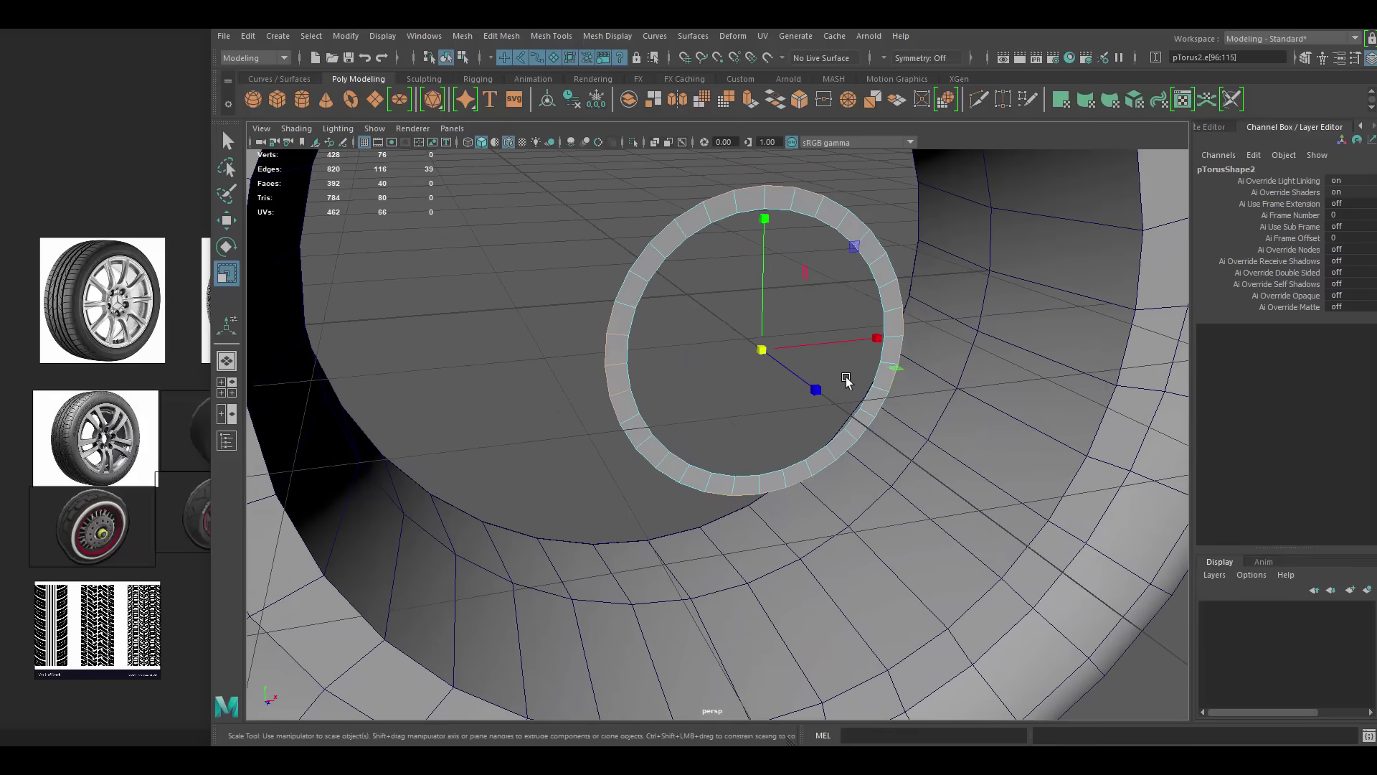
{"action": "key", "text": "ctrl+e"}
{"action": "left_click_drag", "start_coordinate": [760, 387], "coordinate": [1040, 391]}
{"action": "key", "text": "w"}
{"action": "scroll", "coordinate": [825, 341], "scroll_direction": "up", "scroll_amount": 5}
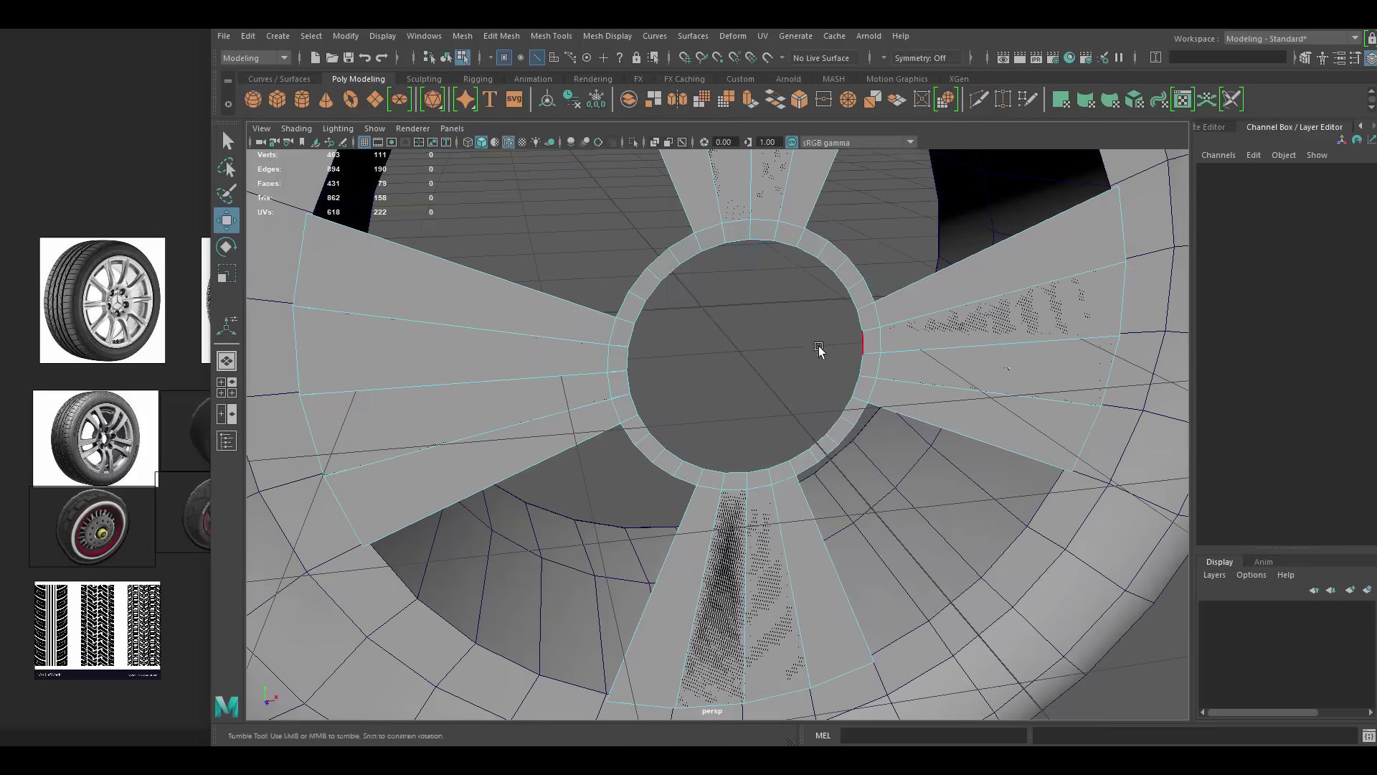
- Merge the hub ring's overlapping vertices and extrude its edge loop again
{"action": "mouse_move", "coordinate": [817, 354]}
{"action": "left_mouse_down", "text": "alt"}
{"action": "mouse_move", "coordinate": [940, 372]}
{"action": "mouse_move", "coordinate": [932, 387]}
{"action": "mouse_move", "coordinate": [649, 358]}
{"action": "left_mouse_up", "text": "alt"}
{"action": "double_click", "coordinate": [861, 377]}
{"action": "mouse_move", "coordinate": [668, 416]}
{"action": "left_mouse_down", "text": "alt"}
{"action": "mouse_move", "coordinate": [913, 376]}
{"action": "mouse_move", "coordinate": [892, 326]}
{"action": "mouse_move", "coordinate": [630, 366]}
{"action": "left_mouse_up", "text": "alt"}
{"action": "scroll", "coordinate": [876, 302], "scroll_direction": "down", "scroll_amount": 5}
{"action": "scroll", "coordinate": [910, 249], "scroll_direction": "up", "scroll_amount": 5}
{"action": "key", "text": "q"}
{"action": "key", "text": "ctrl+e"}
{"action": "key", "text": "r"}
{"action": "scroll", "coordinate": [860, 344], "scroll_direction": "down", "scroll_amount": 3}
- Convert the spoke edges to vertices and narrow the spokes vertically
{"action": "scroll", "coordinate": [629, 365], "scroll_direction": "up", "scroll_amount": 1}
{"action": "key", "text": "F9"}
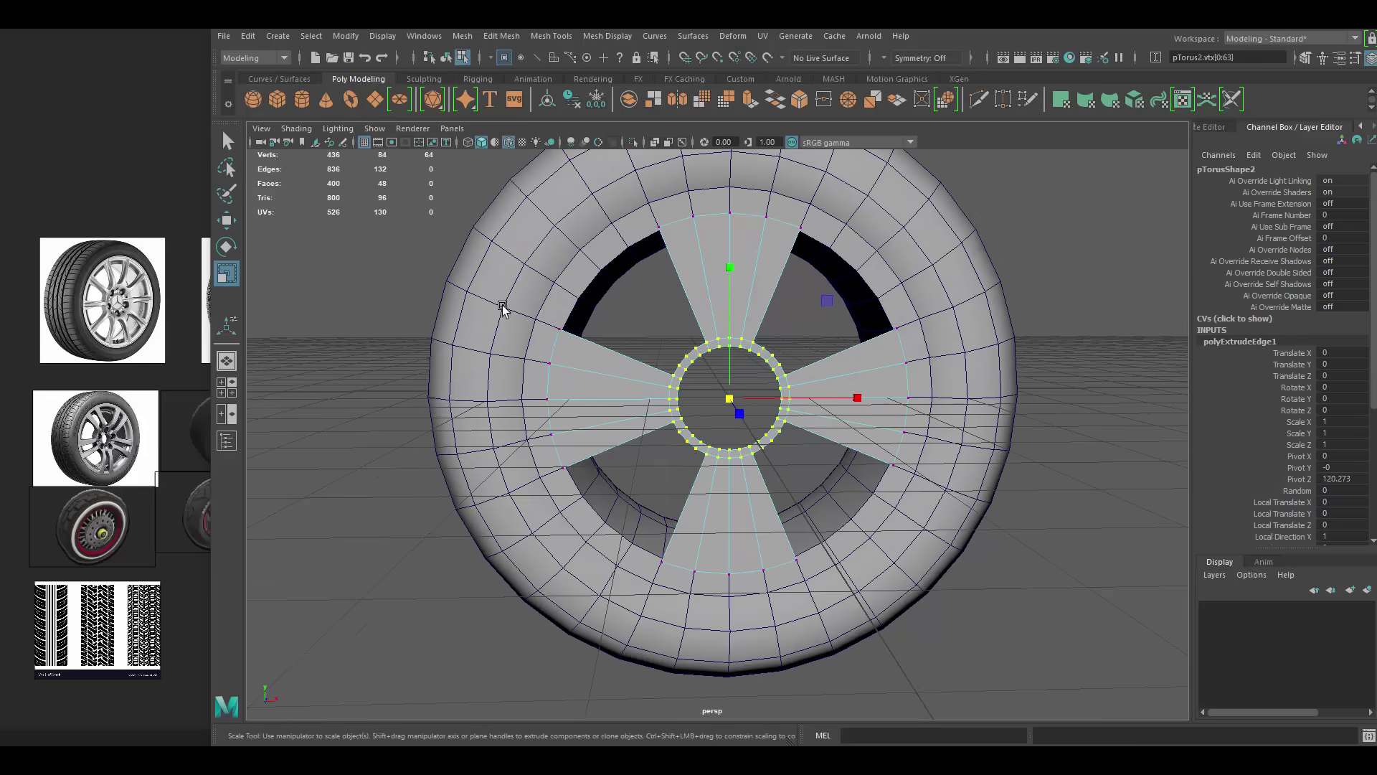
{"action": "left_click_drag", "start_coordinate": [731, 304], "coordinate": [730, 319]}
{"action": "left_click_drag", "start_coordinate": [731, 319], "coordinate": [741, 239], "text": "alt"}
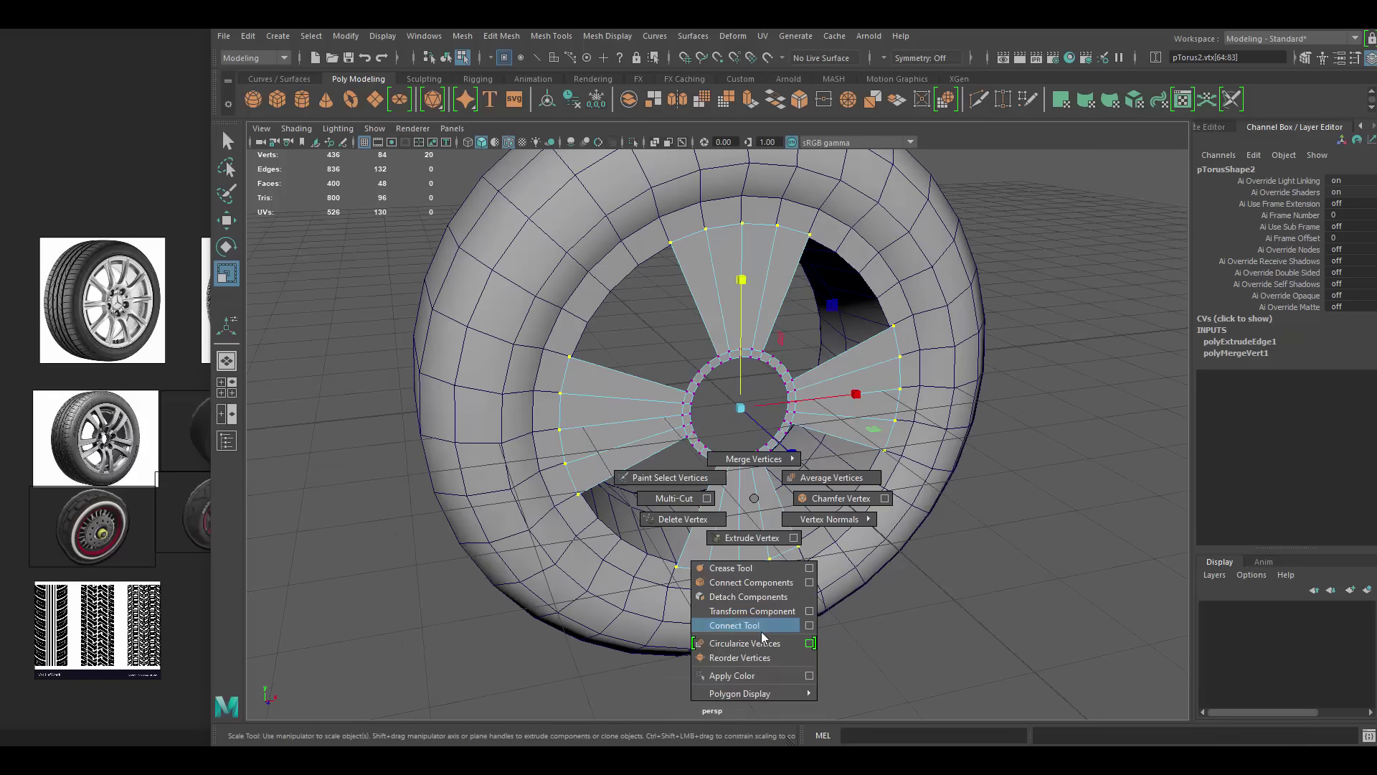
{"action": "left_click_drag", "start_coordinate": [990, 381], "coordinate": [573, 287], "text": "alt"}
{"action": "key", "text": "w"}
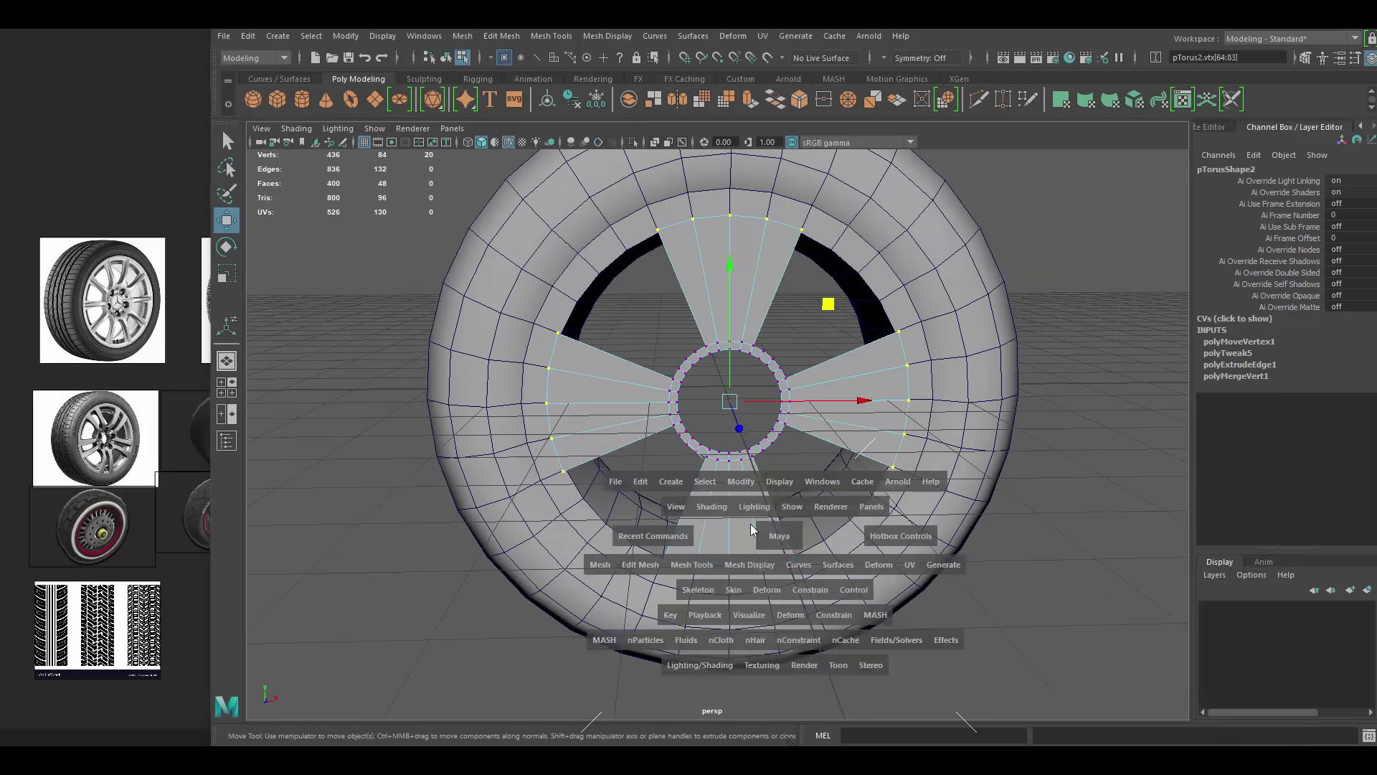
{"action": "left_click", "coordinate": [851, 545]}
{"action": "left_click_drag", "start_coordinate": [744, 348], "coordinate": [733, 275], "text": "alt"}
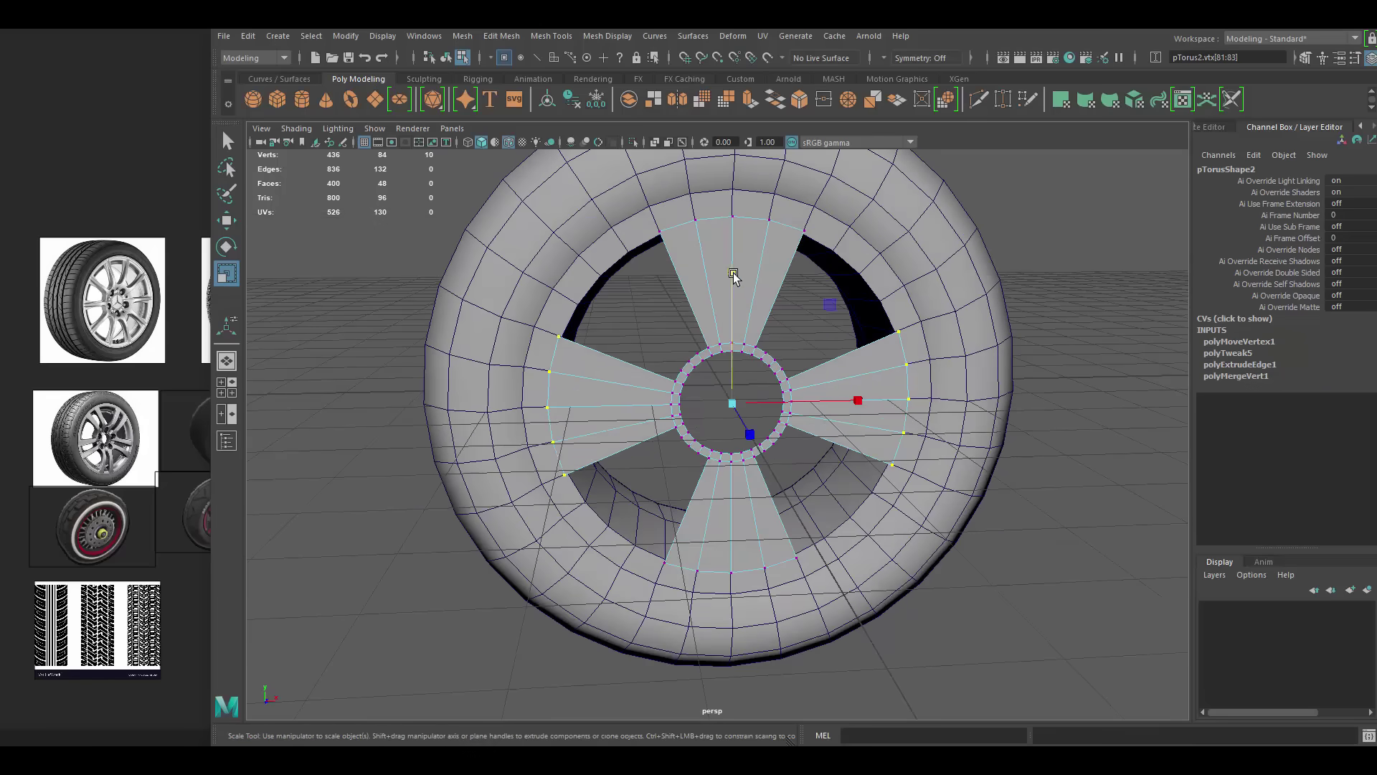
{"action": "left_click_drag", "start_coordinate": [651, 590], "coordinate": [826, 647]}
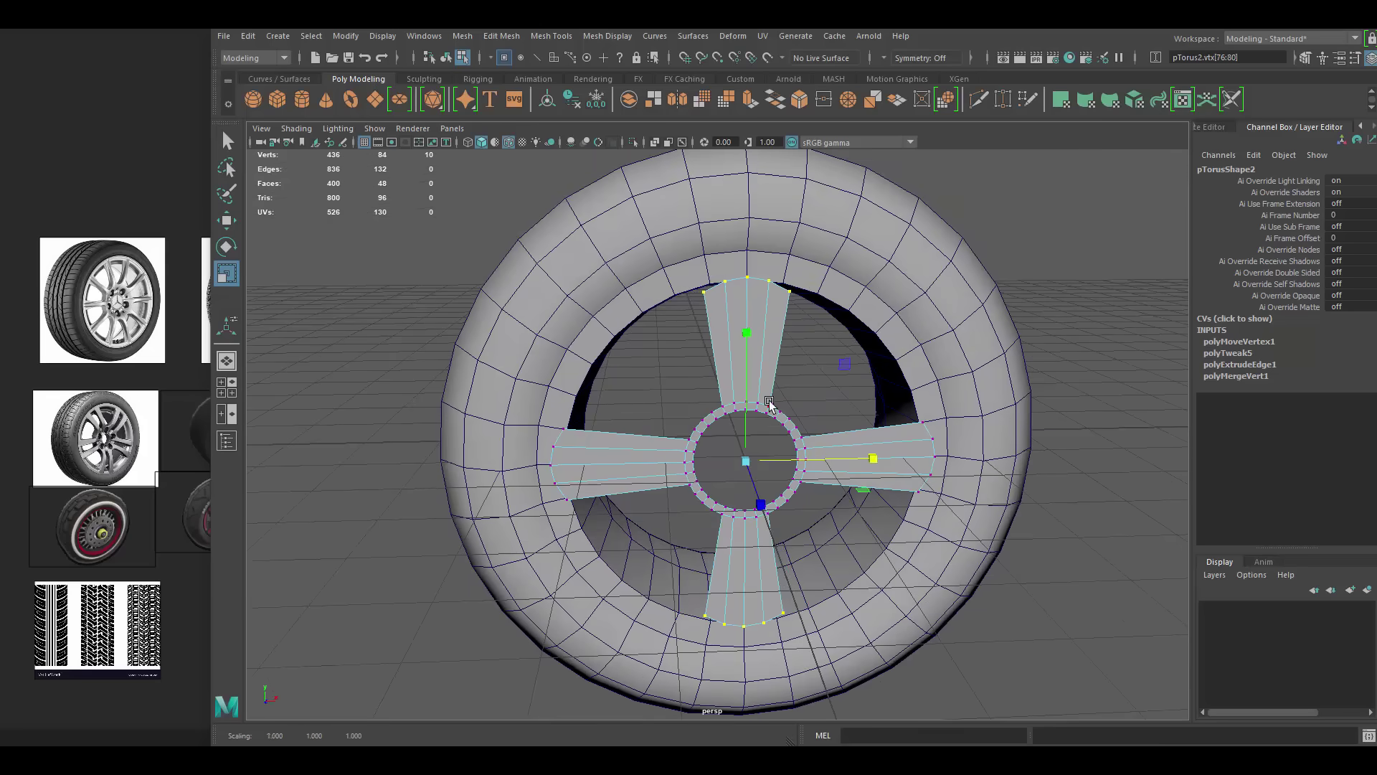
{"action": "mouse_move", "coordinate": [747, 332]}
{"action": "left_mouse_down", "text": "alt"}
{"action": "mouse_move", "coordinate": [775, 432]}
{"action": "mouse_move", "coordinate": [802, 397]}
{"action": "mouse_move", "coordinate": [875, 440]}
{"action": "left_mouse_up", "text": "alt"}
- Select the hub's inner edge loop and push the hub ring out along the axle
{"action": "double_click", "coordinate": [803, 396]}
{"action": "key", "text": "w"}
{"action": "scroll", "coordinate": [820, 428], "scroll_direction": "down", "scroll_amount": 5}
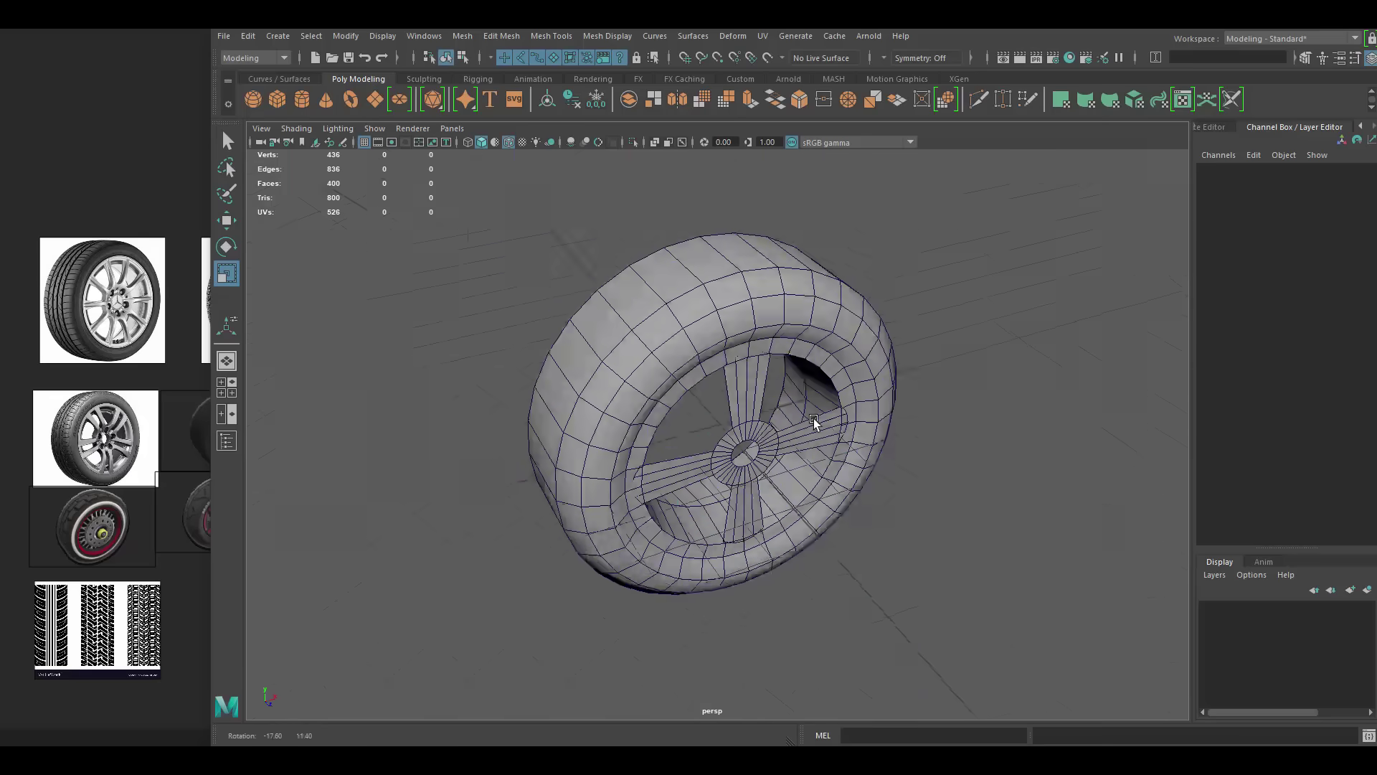
{"action": "scroll", "coordinate": [876, 440], "scroll_direction": "up", "scroll_amount": 5}
{"action": "scroll", "coordinate": [876, 440], "scroll_direction": "up", "scroll_amount": 3}
{"action": "right_click", "coordinate": [703, 354]}
{"action": "left_click", "coordinate": [703, 315]}
{"action": "left_click_drag", "start_coordinate": [703, 340], "coordinate": [829, 461], "text": "alt"}
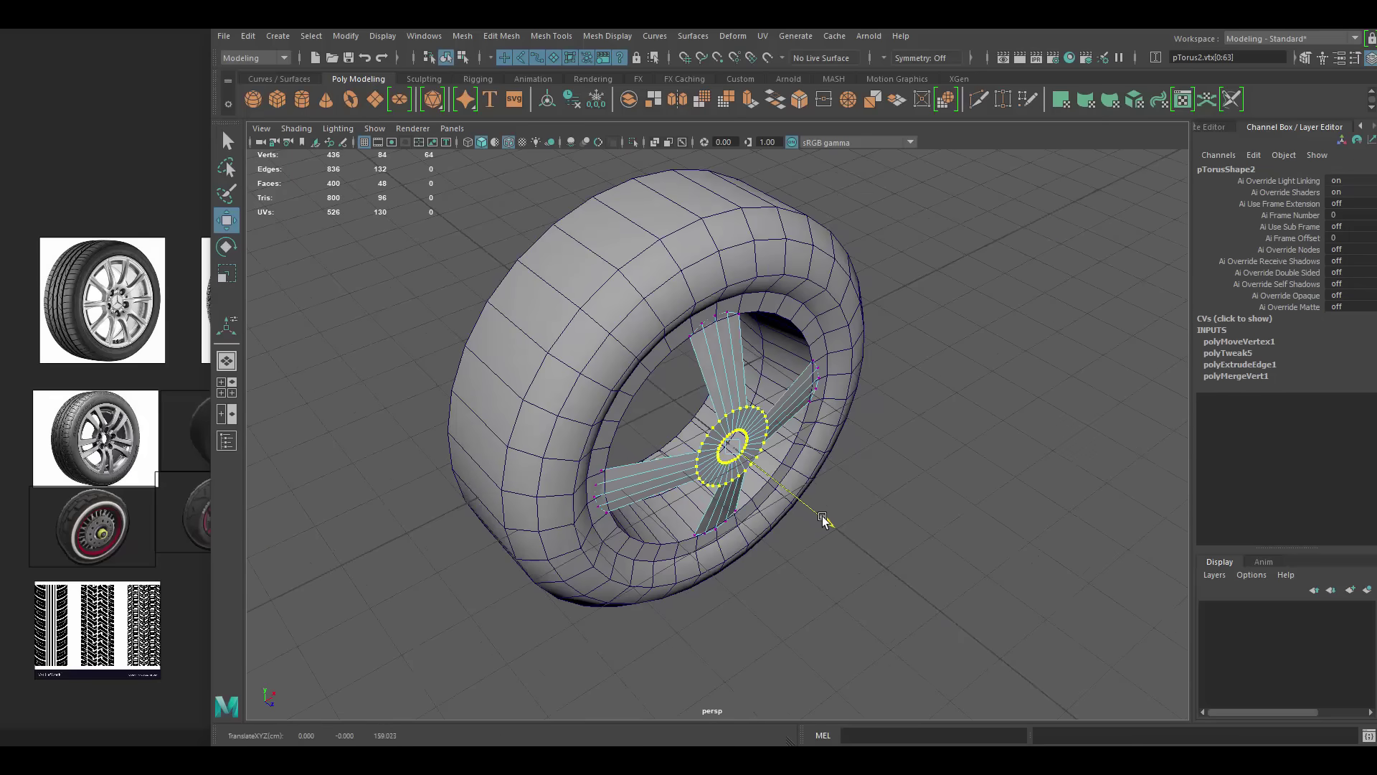
{"action": "left_click_drag", "start_coordinate": [830, 522], "coordinate": [723, 339], "text": "alt"}
{"action": "key", "text": "w"}
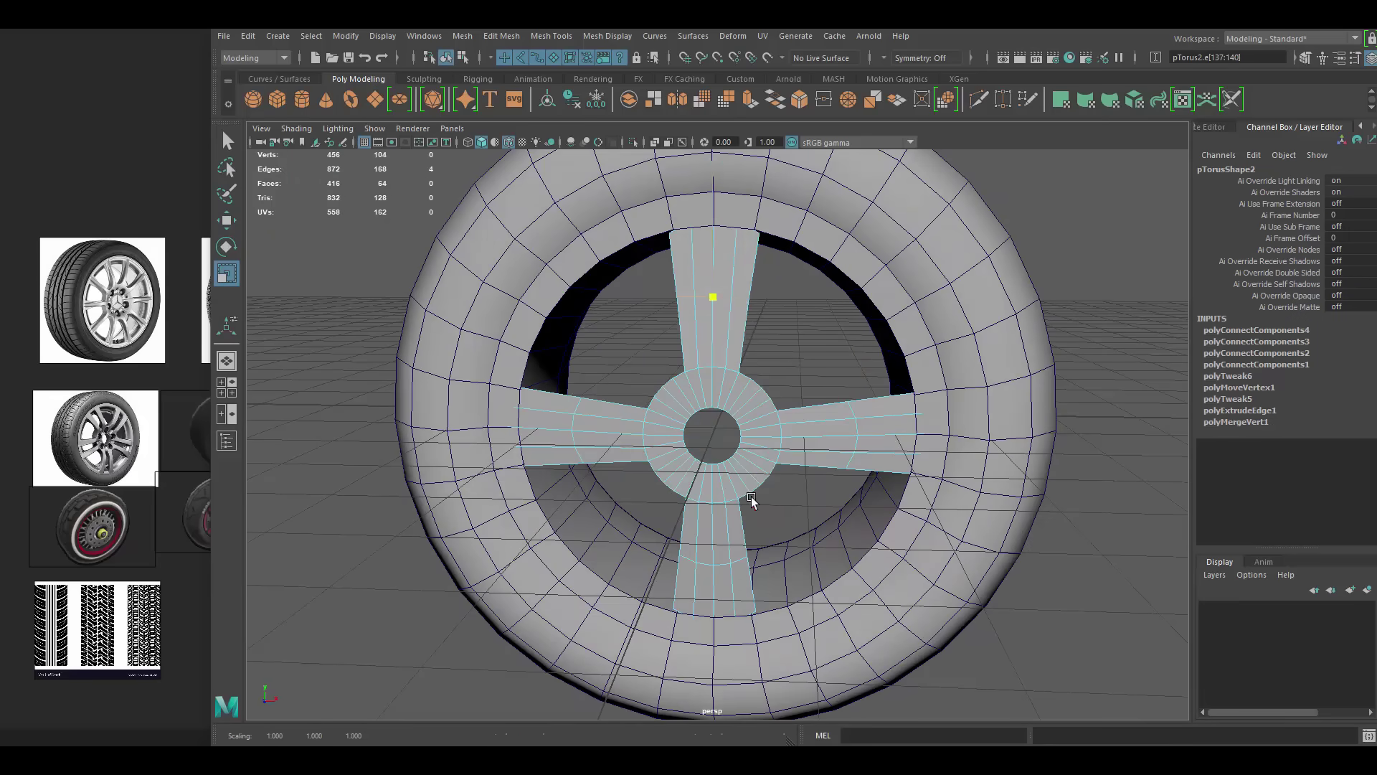
{"action": "left_click_drag", "start_coordinate": [751, 496], "coordinate": [828, 460], "text": "alt"}
- Select edges along a spoke and bevel them
{"action": "left_click", "coordinate": [829, 459]}
{"action": "mouse_move", "coordinate": [738, 380]}
{"action": "left_mouse_down", "text": "alt"}
{"action": "mouse_move", "coordinate": [784, 316]}
{"action": "mouse_move", "coordinate": [832, 385]}
{"action": "mouse_move", "coordinate": [832, 483]}
{"action": "mouse_move", "coordinate": [736, 307]}
{"action": "left_mouse_up", "text": "alt"}
{"action": "key", "text": "w"}
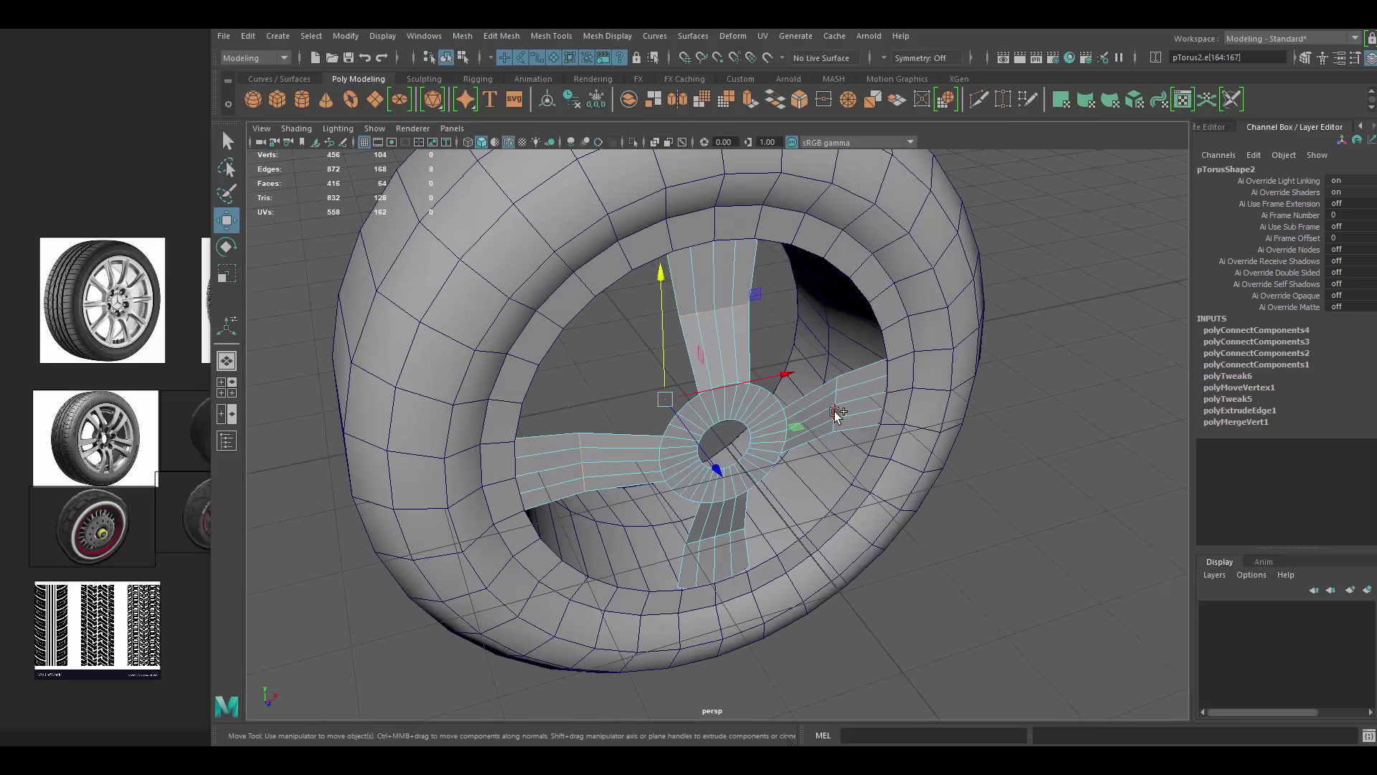
{"action": "left_click", "coordinate": [812, 450]}
{"action": "key", "text": "q"}
{"action": "scroll", "coordinate": [824, 466], "scroll_direction": "down", "scroll_amount": 5}
{"action": "mouse_move", "coordinate": [825, 466]}
{"action": "left_mouse_down", "text": "alt"}
{"action": "mouse_move", "coordinate": [789, 488]}
{"action": "mouse_move", "coordinate": [865, 522]}
{"action": "left_mouse_up", "text": "alt"}
{"action": "scroll", "coordinate": [865, 522], "scroll_direction": "up", "scroll_amount": 5}
- Bevel the spoke edges at the hub via the Bevel Edge marking menu
{"action": "left_click_drag", "start_coordinate": [689, 337], "coordinate": [854, 445]}
{"action": "mouse_move", "coordinate": [853, 444]}
{"action": "left_mouse_down", "text": "alt"}
{"action": "mouse_move", "coordinate": [824, 430]}
{"action": "mouse_move", "coordinate": [861, 402]}
{"action": "mouse_move", "coordinate": [864, 434]}
{"action": "mouse_move", "coordinate": [824, 400]}
{"action": "mouse_move", "coordinate": [871, 416]}
{"action": "mouse_move", "coordinate": [793, 323]}
{"action": "left_mouse_up", "text": "alt"}
{"action": "key", "text": "w"}
{"action": "mouse_move", "coordinate": [794, 323]}
{"action": "left_mouse_down"}
{"action": "mouse_move", "coordinate": [896, 495]}
{"action": "mouse_move", "coordinate": [850, 470]}
{"action": "mouse_move", "coordinate": [744, 351]}
{"action": "left_mouse_up"}
{"action": "right_click", "coordinate": [744, 352]}
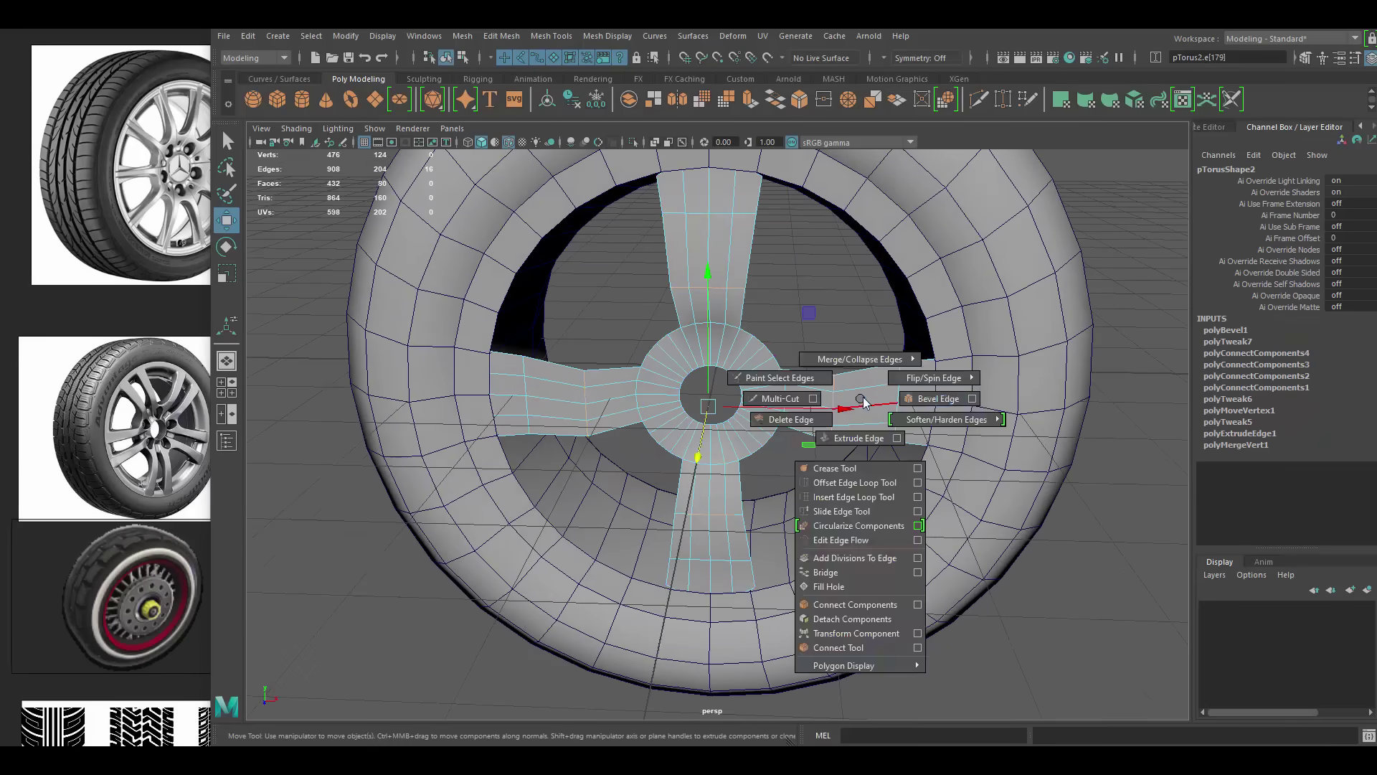
{"action": "right_click_drag", "start_coordinate": [863, 397], "coordinate": [932, 398]}
{"action": "mouse_move", "coordinate": [933, 398]}
{"action": "left_mouse_down", "text": "alt"}
{"action": "mouse_move", "coordinate": [1014, 473]}
{"action": "mouse_move", "coordinate": [1070, 265]}
{"action": "mouse_move", "coordinate": [785, 335]}
{"action": "left_mouse_up", "text": "alt"}
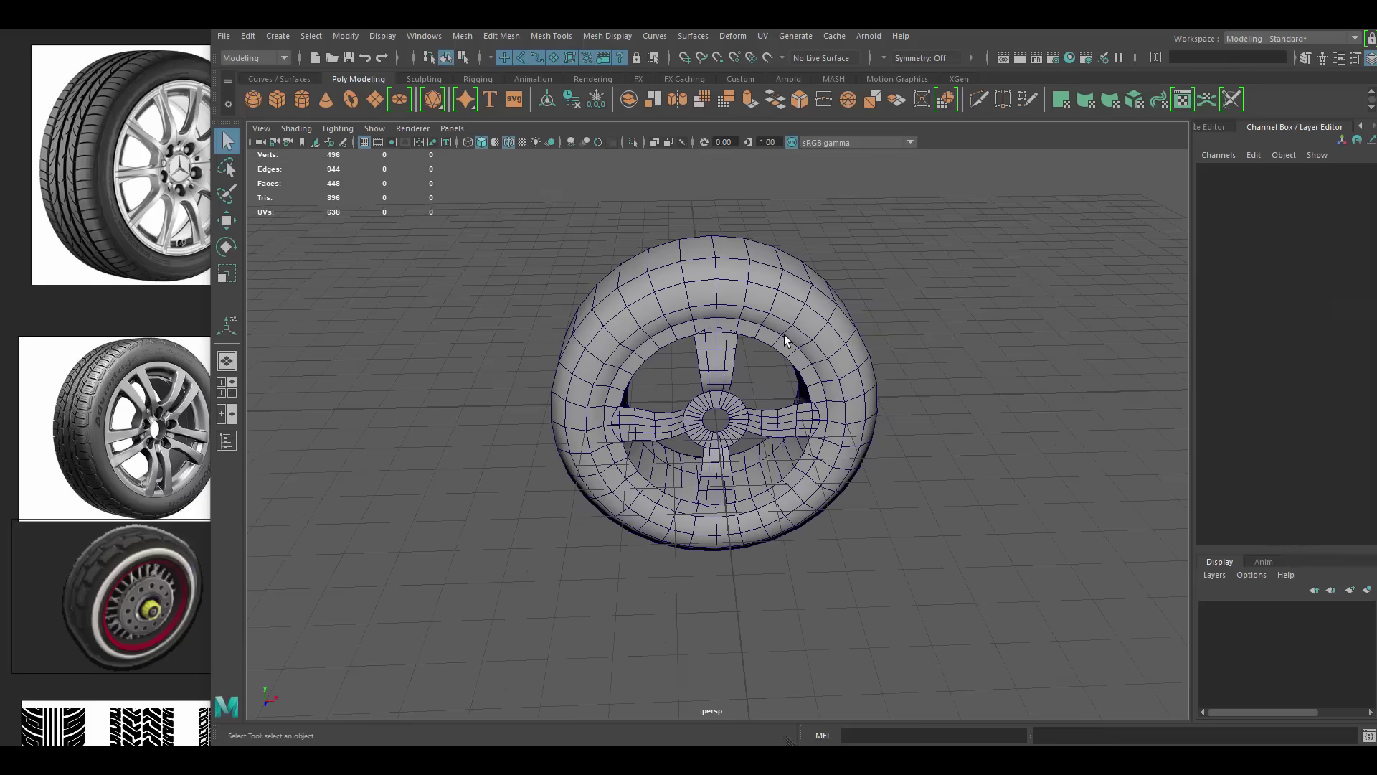
- Select the spoke mesh and rotate copies by 60° around the hub
{"action": "left_click", "coordinate": [822, 325]}
{"action": "key", "text": "e"}
{"action": "key", "text": "q"}
{"action": "scroll", "coordinate": [852, 352], "scroll_direction": "down", "scroll_amount": 5}
{"action": "left_click", "coordinate": [645, 307]}
{"action": "scroll", "coordinate": [806, 345], "scroll_direction": "up", "scroll_amount": 5}
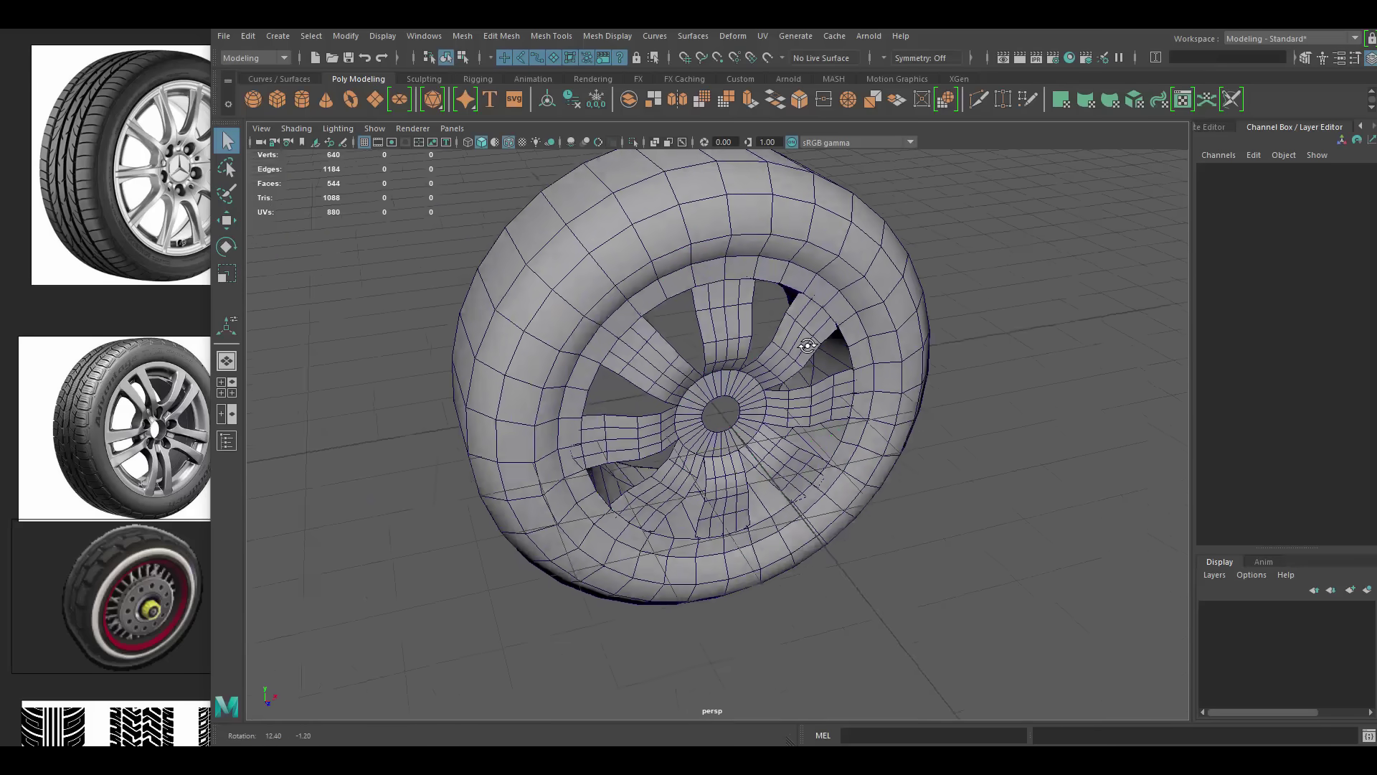
{"action": "left_click_drag", "start_coordinate": [806, 345], "coordinate": [890, 382], "text": "alt"}
{"action": "left_click", "coordinate": [828, 330]}
{"action": "key", "text": "e"}
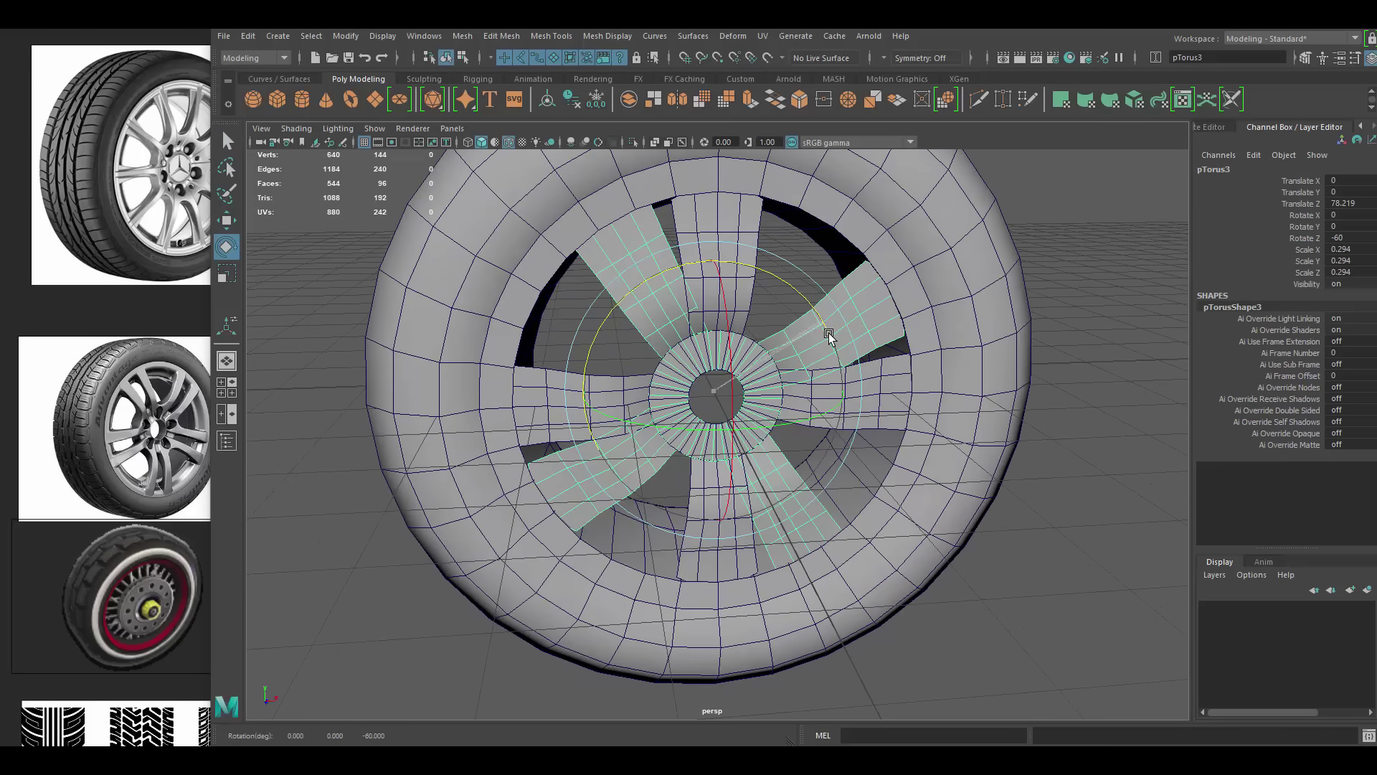
{"action": "key", "text": "w"}
{"action": "scroll", "coordinate": [717, 373], "scroll_direction": "up", "scroll_amount": 3}
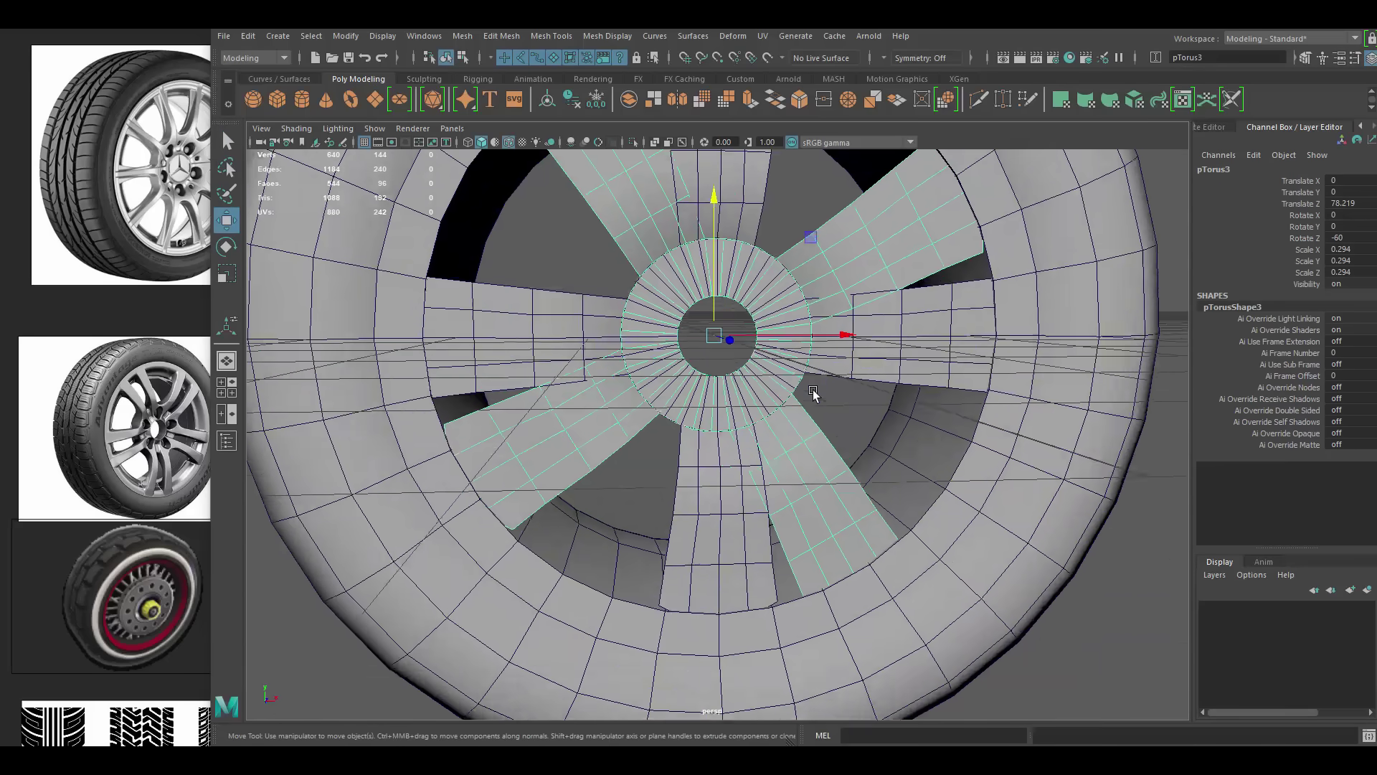
- Rotate a single spoke into place and delete the surplus spoke geometry
{"action": "right_click_drag", "start_coordinate": [640, 356], "coordinate": [643, 420]}
{"action": "scroll", "coordinate": [643, 419], "scroll_direction": "down", "scroll_amount": 3}
{"action": "left_click", "coordinate": [642, 433]}
{"action": "scroll", "coordinate": [747, 307], "scroll_direction": "up", "scroll_amount": 3}
{"action": "key", "text": "e"}
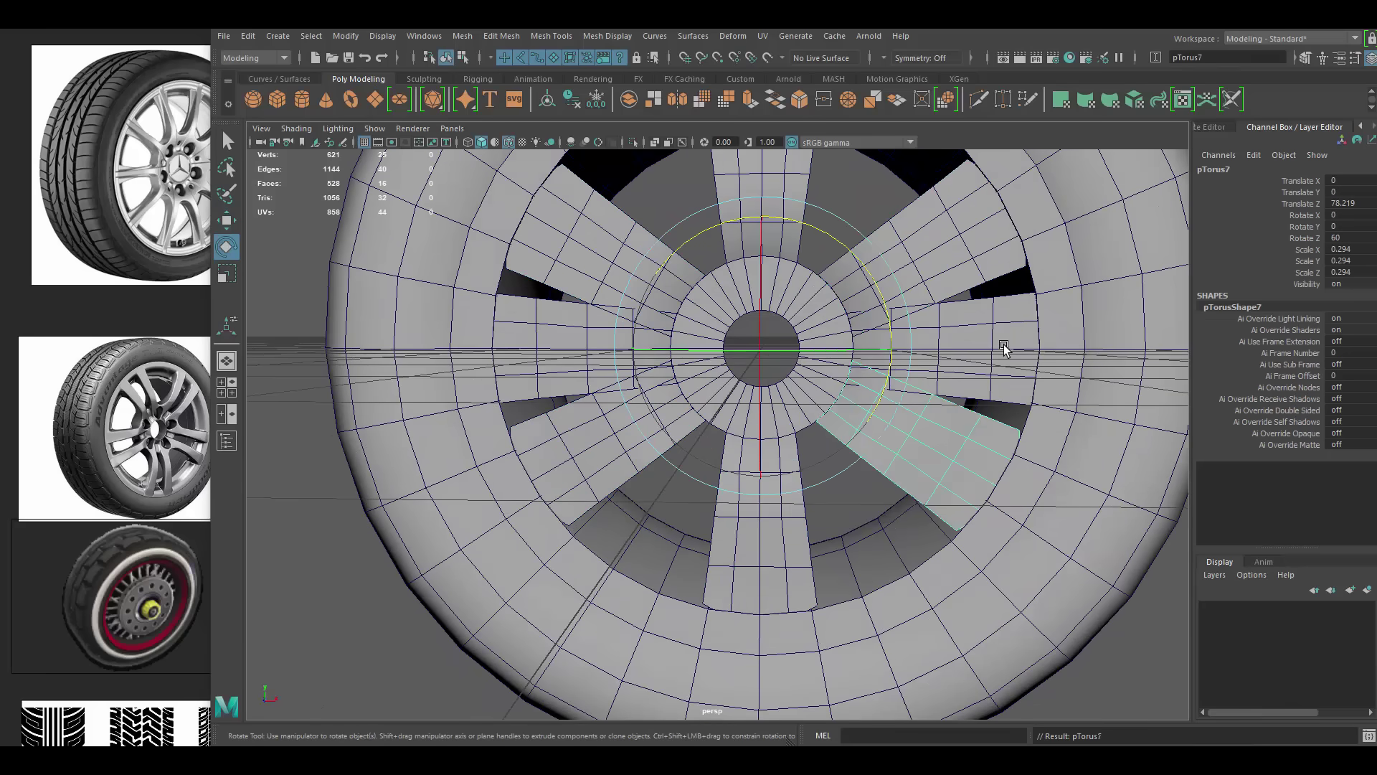
{"action": "scroll", "coordinate": [1004, 349], "scroll_direction": "down", "scroll_amount": 3}
{"action": "key", "text": "w"}
{"action": "left_click", "coordinate": [746, 363]}
{"action": "key", "text": "Delete"}
- Compare the frontal view of the spoked wheel against the reference images
{"action": "left_click_drag", "start_coordinate": [768, 378], "coordinate": [819, 339], "text": "alt"}
{"action": "scroll", "coordinate": [818, 339], "scroll_direction": "up", "scroll_amount": 3}
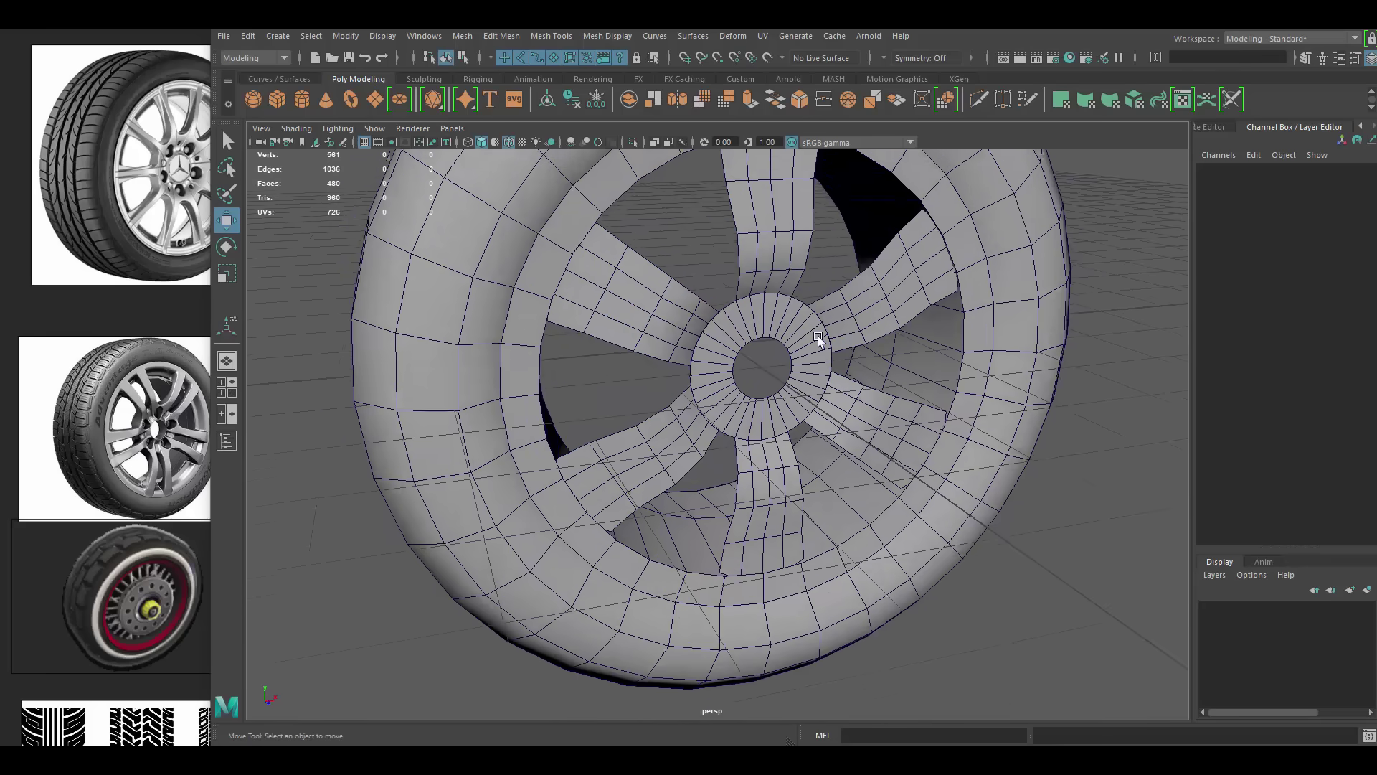
{"action": "scroll", "coordinate": [818, 339], "scroll_direction": "down", "scroll_amount": 3}
{"action": "left_click_drag", "start_coordinate": [892, 363], "coordinate": [761, 344], "text": "alt"}
{"action": "scroll", "coordinate": [761, 344], "scroll_direction": "up", "scroll_amount": 1}
{"action": "left_click", "coordinate": [149, 378]}
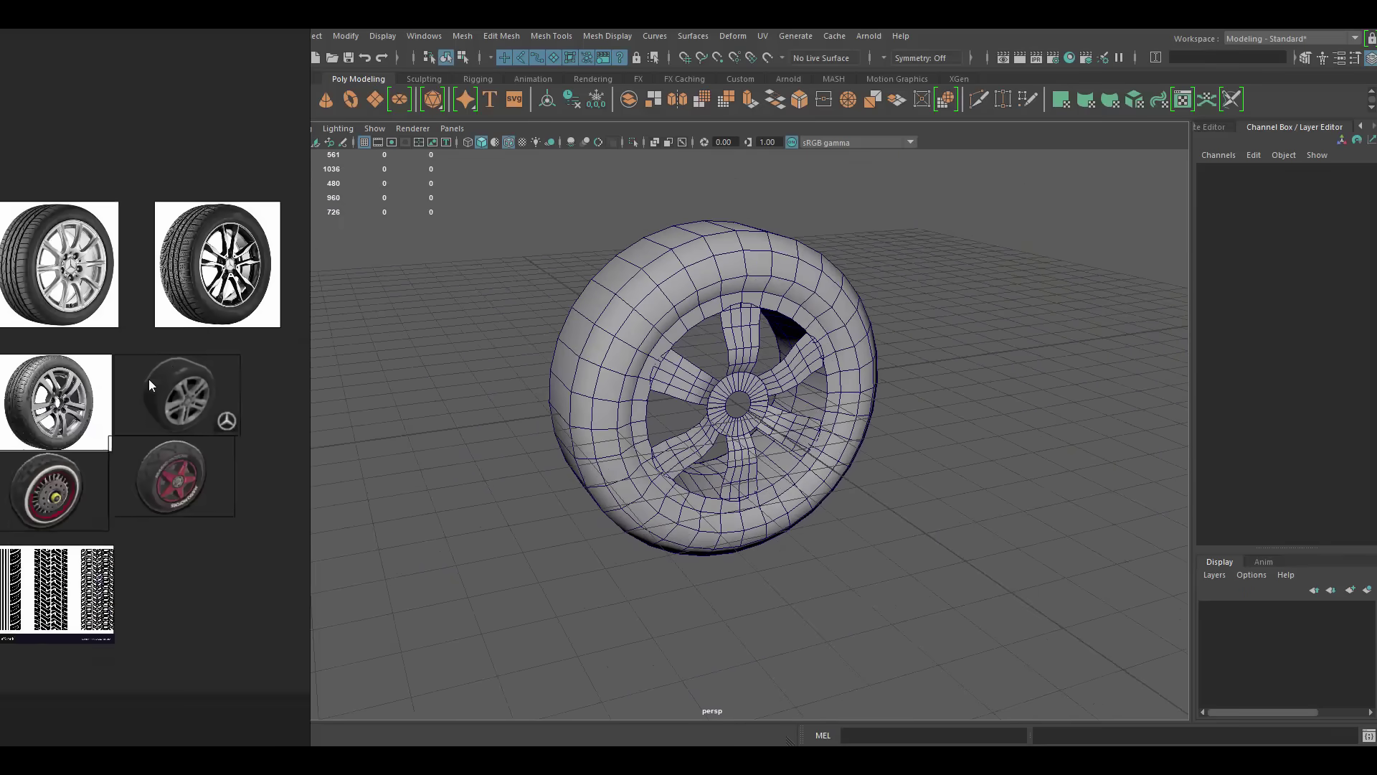
{"action": "scroll", "coordinate": [174, 370], "scroll_direction": "up", "scroll_amount": 2}
{"action": "scroll", "coordinate": [126, 473], "scroll_direction": "down", "scroll_amount": 2}
{"action": "left_click", "coordinate": [851, 363]}
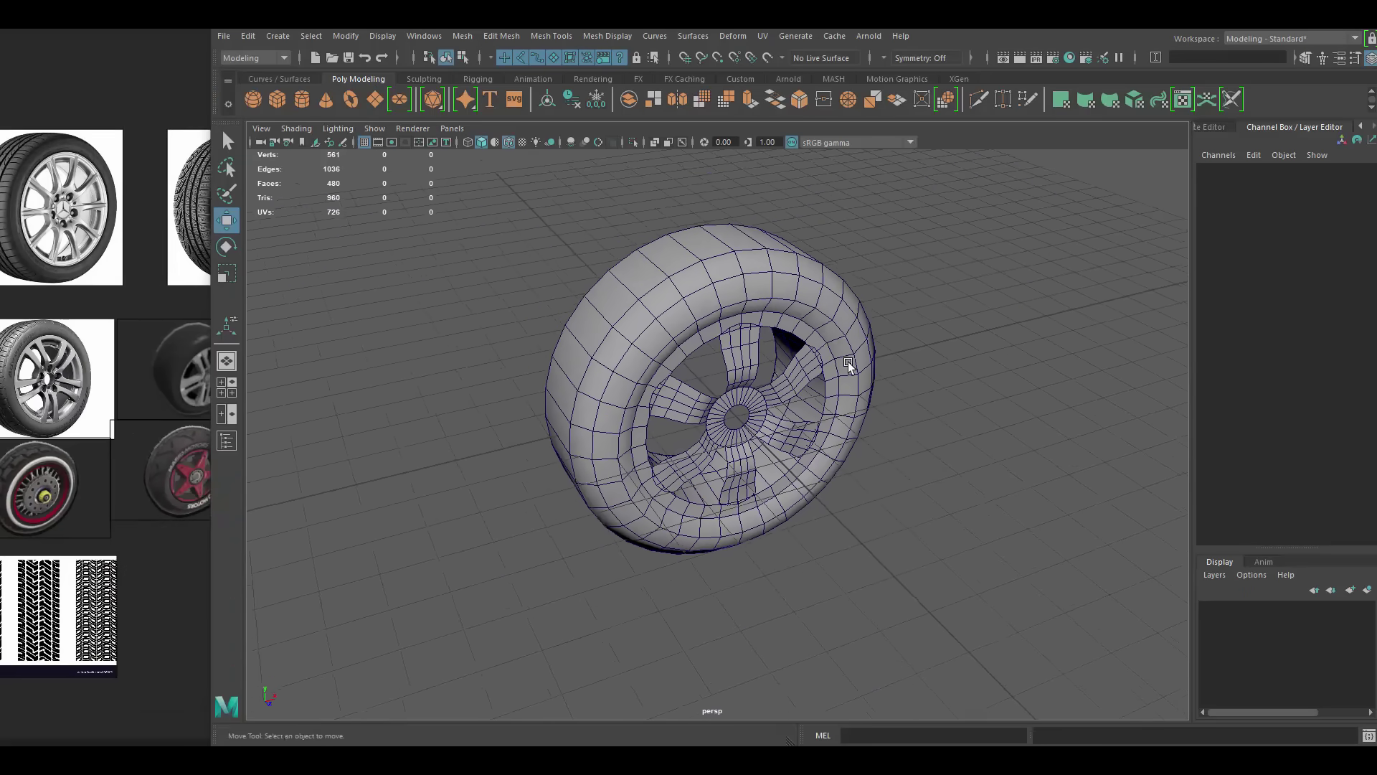
- Target Weld the stray spoke vertices onto the hub
{"action": "scroll", "coordinate": [1037, 375], "scroll_direction": "up", "scroll_amount": 3}
{"action": "scroll", "coordinate": [698, 359], "scroll_direction": "up", "scroll_amount": 2}
{"action": "left_click", "coordinate": [698, 360]}
{"action": "scroll", "coordinate": [710, 252], "scroll_direction": "up", "scroll_amount": 2}
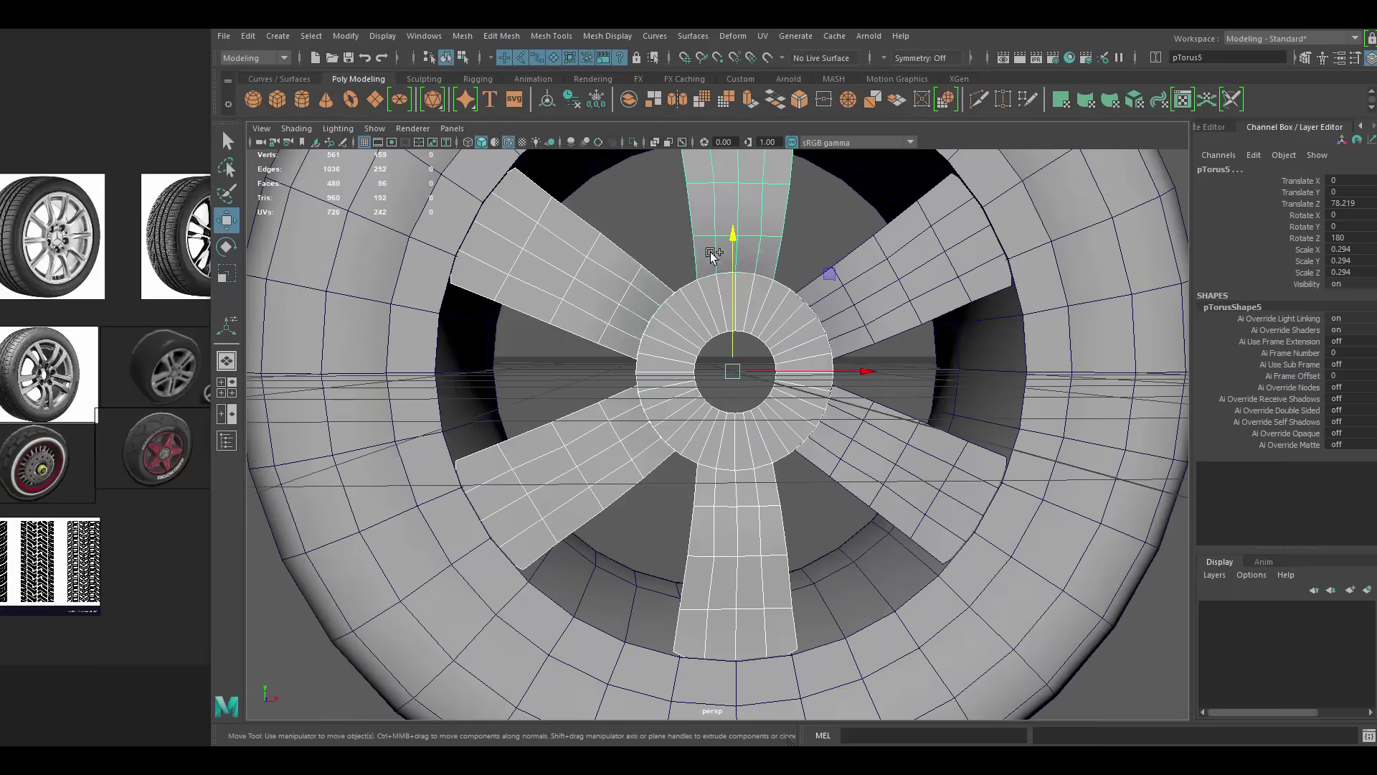
{"action": "scroll", "coordinate": [648, 382], "scroll_direction": "up", "scroll_amount": 3}
{"action": "right_click_drag", "start_coordinate": [649, 394], "coordinate": [649, 311]}
{"action": "right_click_drag", "start_coordinate": [738, 429], "coordinate": [738, 429], "text": "shift"}
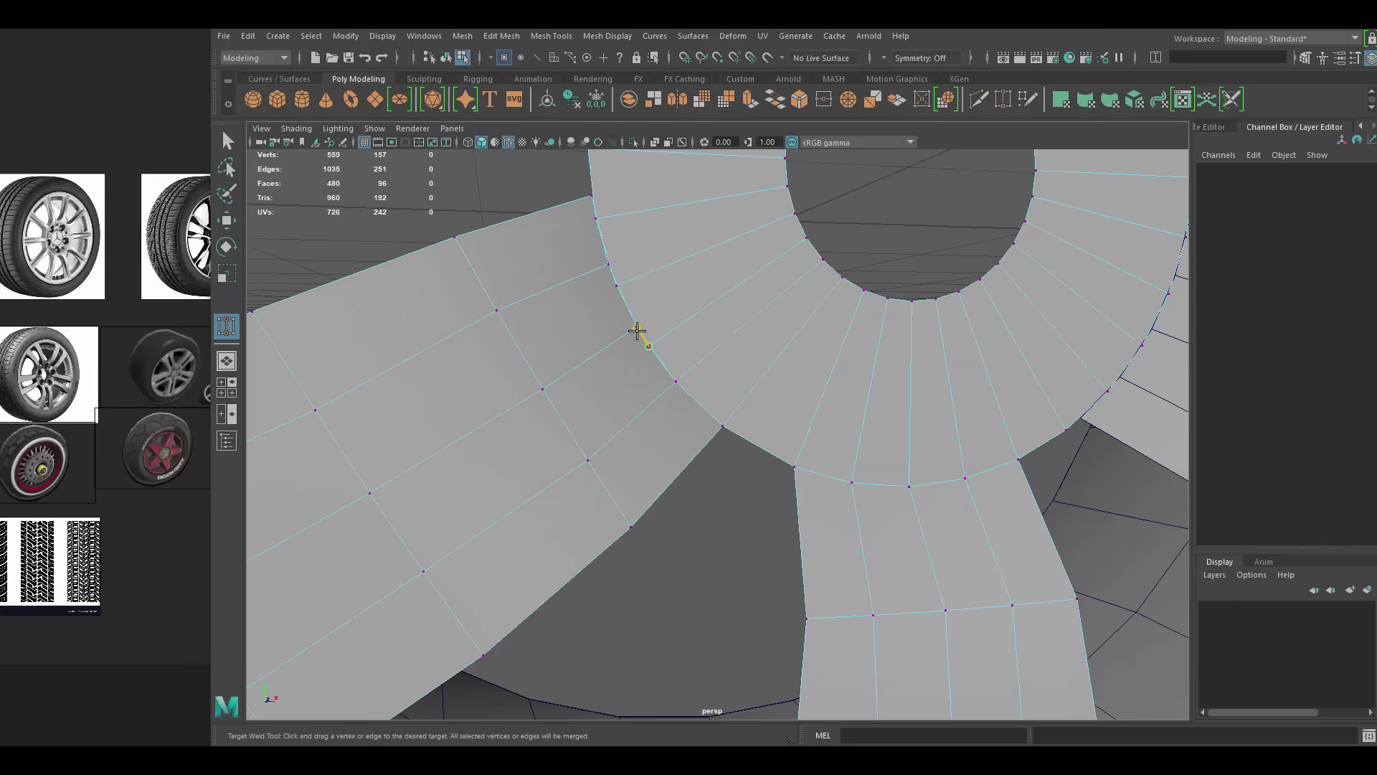
{"action": "mouse_move", "coordinate": [637, 331]}
{"action": "left_mouse_down"}
{"action": "mouse_move", "coordinate": [617, 287]}
{"action": "mouse_move", "coordinate": [692, 405]}
{"action": "left_mouse_up"}
- Delete the right-half spokes and the face loop around the hub
{"action": "right_click_drag", "start_coordinate": [692, 406], "coordinate": [870, 445], "text": "alt"}
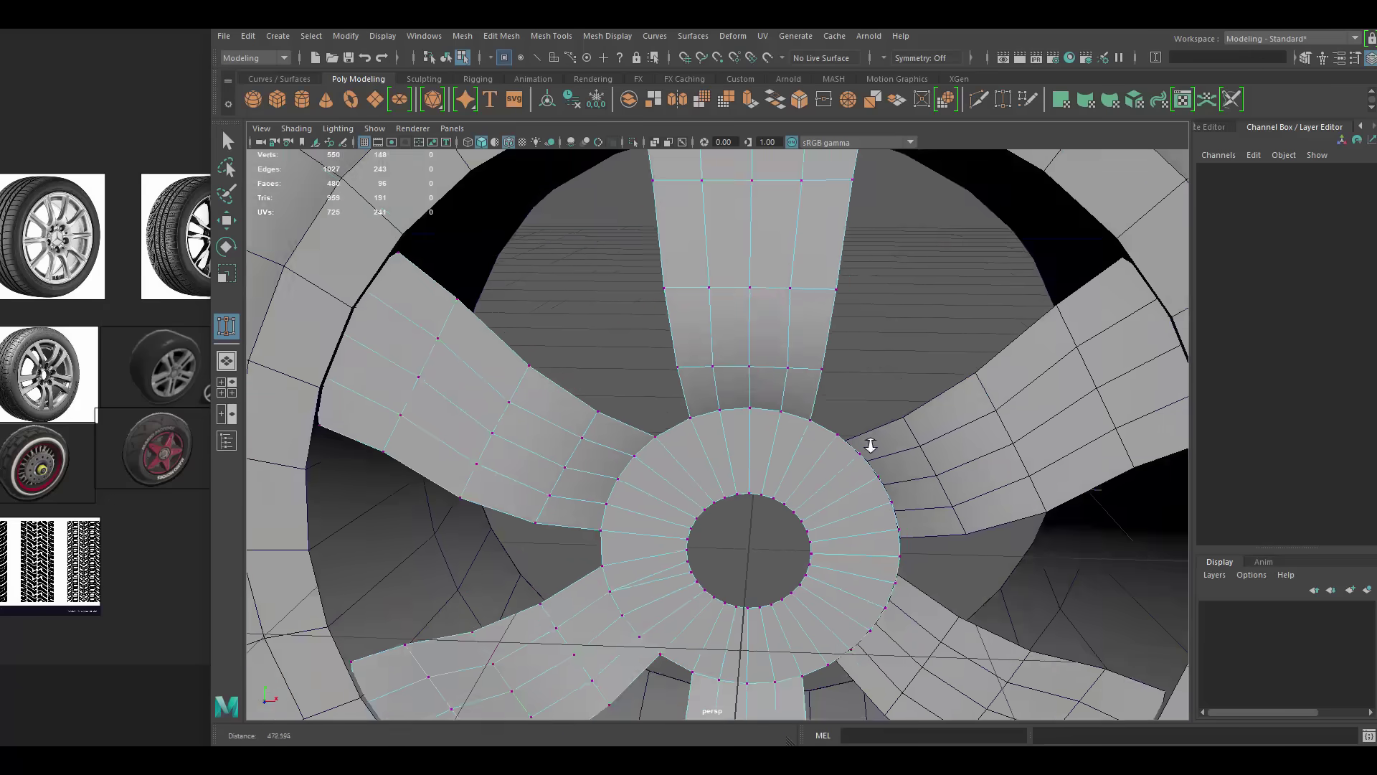
{"action": "scroll", "coordinate": [870, 445], "scroll_direction": "up", "scroll_amount": 3}
{"action": "key", "text": "w"}
{"action": "scroll", "coordinate": [896, 403], "scroll_direction": "down", "scroll_amount": 4}
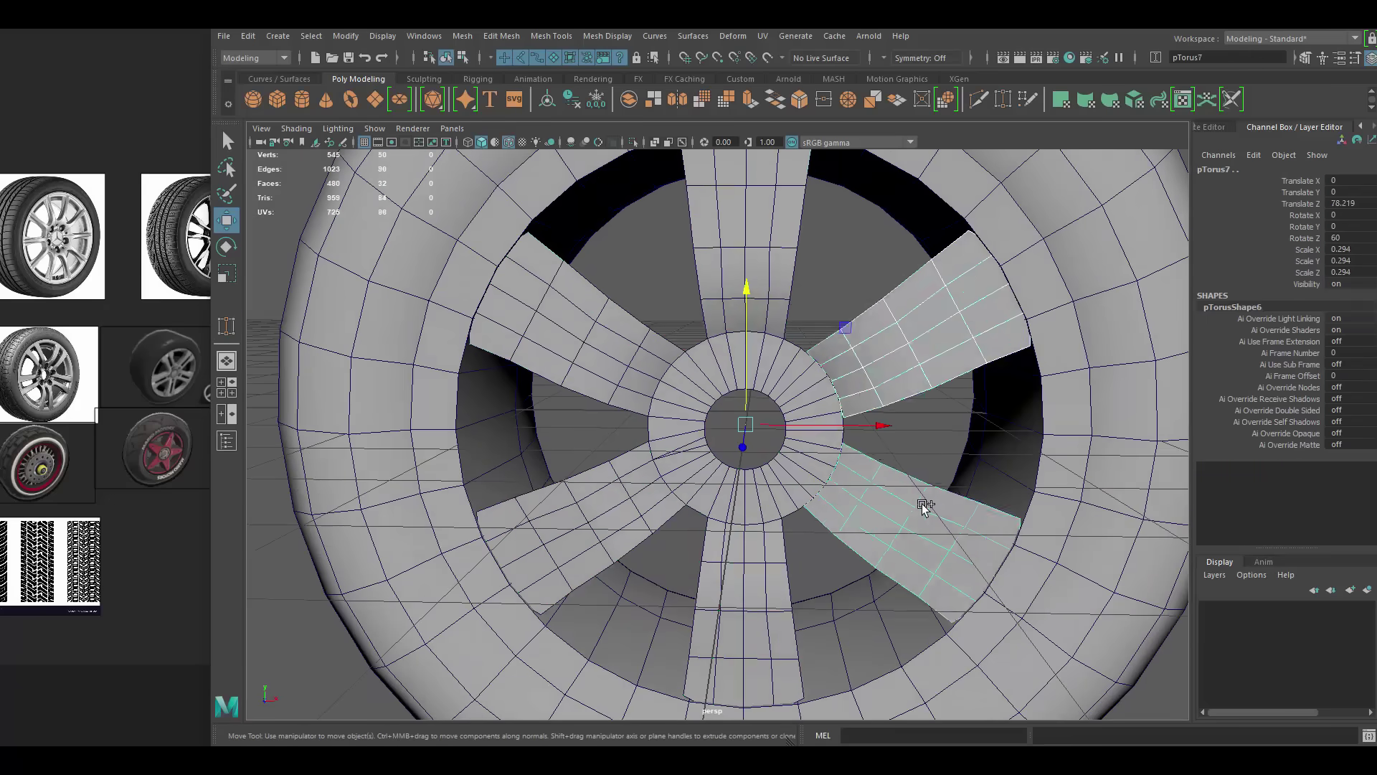
{"action": "key", "text": "Delete"}
{"action": "double_click", "coordinate": [769, 459]}
{"action": "key", "text": "Delete"}
- Weld a remaining spoke vertex onto its neighbour and select a spoke edge
{"action": "mouse_move", "coordinate": [720, 308]}
{"action": "left_mouse_down", "text": "alt"}
{"action": "mouse_move", "coordinate": [984, 399]}
{"action": "mouse_move", "coordinate": [704, 360]}
{"action": "left_mouse_up", "text": "alt"}
{"action": "right_click_drag", "start_coordinate": [776, 356], "coordinate": [740, 393]}
{"action": "key", "text": "y"}
{"action": "scroll", "coordinate": [703, 307], "scroll_direction": "up", "scroll_amount": 2}
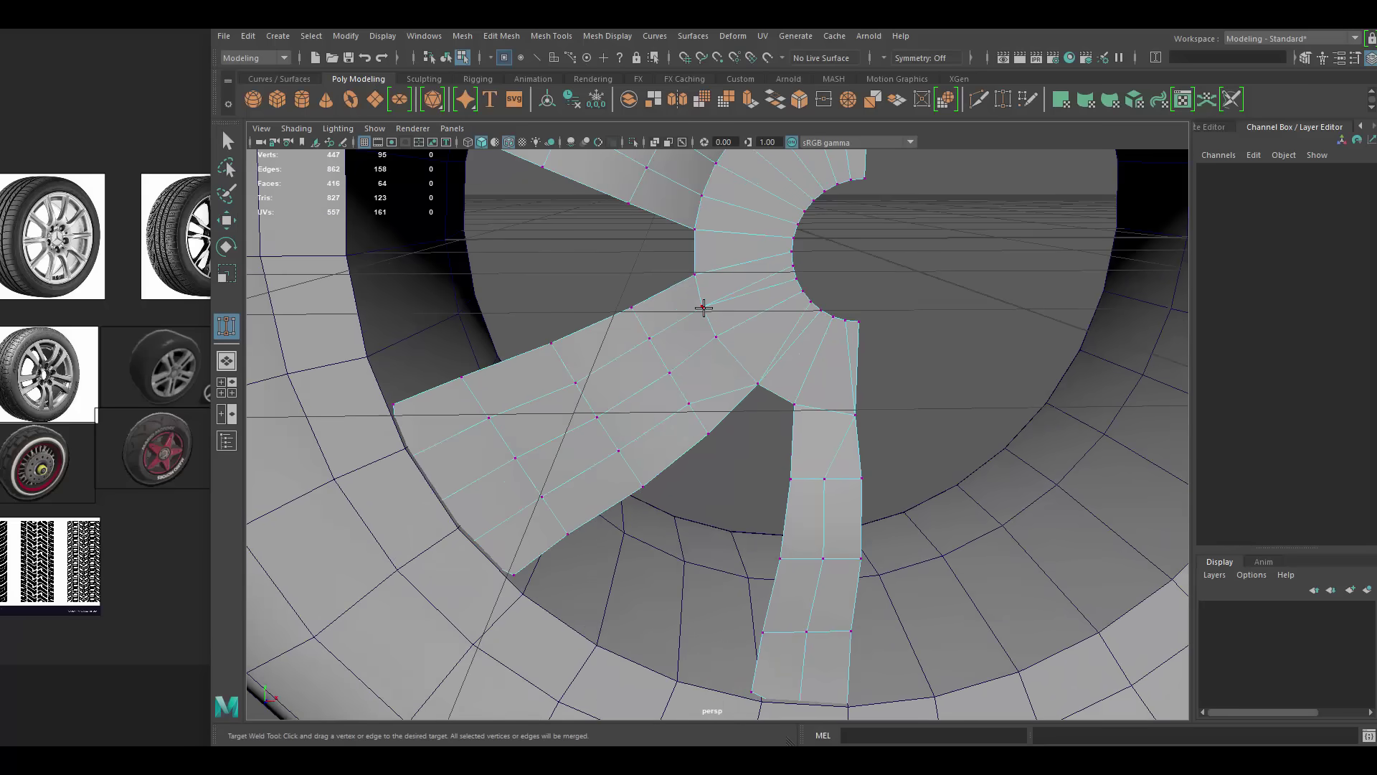
{"action": "scroll", "coordinate": [702, 346], "scroll_direction": "up", "scroll_amount": 2}
{"action": "left_click_drag", "start_coordinate": [765, 247], "coordinate": [809, 222]}
{"action": "key", "text": "w"}
{"action": "left_click_drag", "start_coordinate": [739, 280], "coordinate": [605, 387], "text": "alt"}
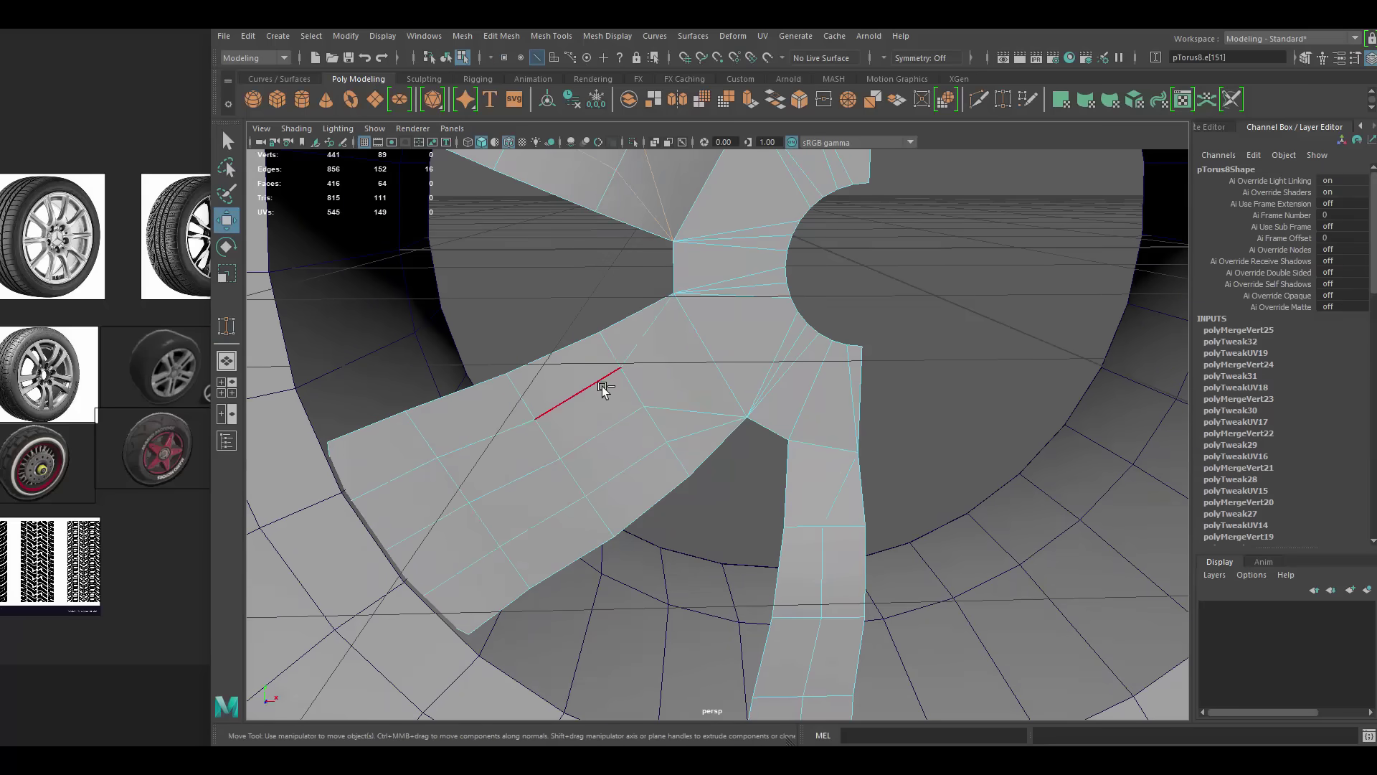
{"action": "scroll", "coordinate": [821, 454], "scroll_direction": "down", "scroll_amount": 3}
- Collapse the leftover spoke edges and mirror the half rim along Z with Merge border
{"action": "right_click", "coordinate": [738, 323]}
{"action": "left_click_drag", "start_coordinate": [738, 322], "coordinate": [830, 376], "text": "alt"}
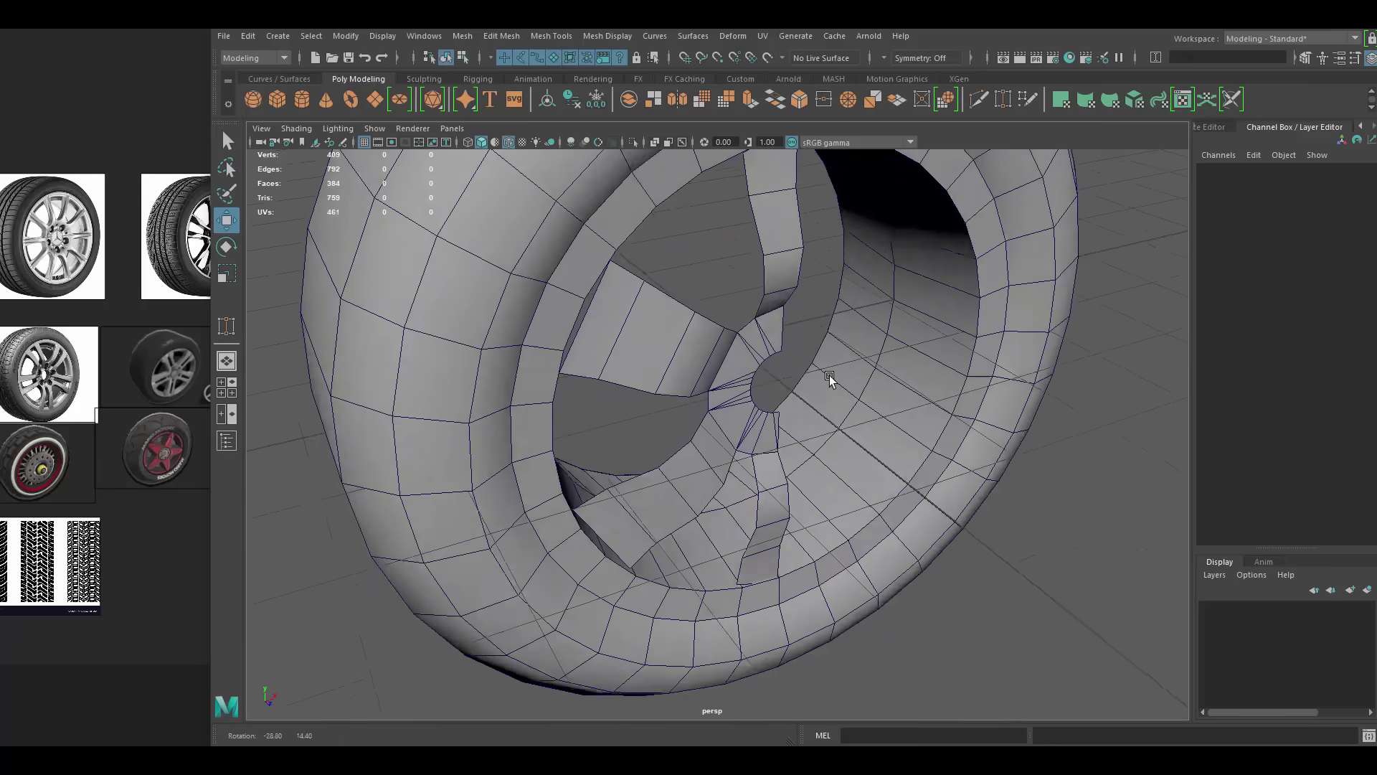
{"action": "key", "text": "ctrl+z"}
{"action": "key", "text": "ctrl+z"}
{"action": "key", "text": "ctrl+z"}
{"action": "key", "text": "ctrl+z"}
{"action": "key", "text": "ctrl+z"}
{"action": "key", "text": "ctrl+z"}
{"action": "key", "text": "ctrl+z"}
{"action": "key", "text": "ctrl+z"}
{"action": "key", "text": "ctrl+z"}
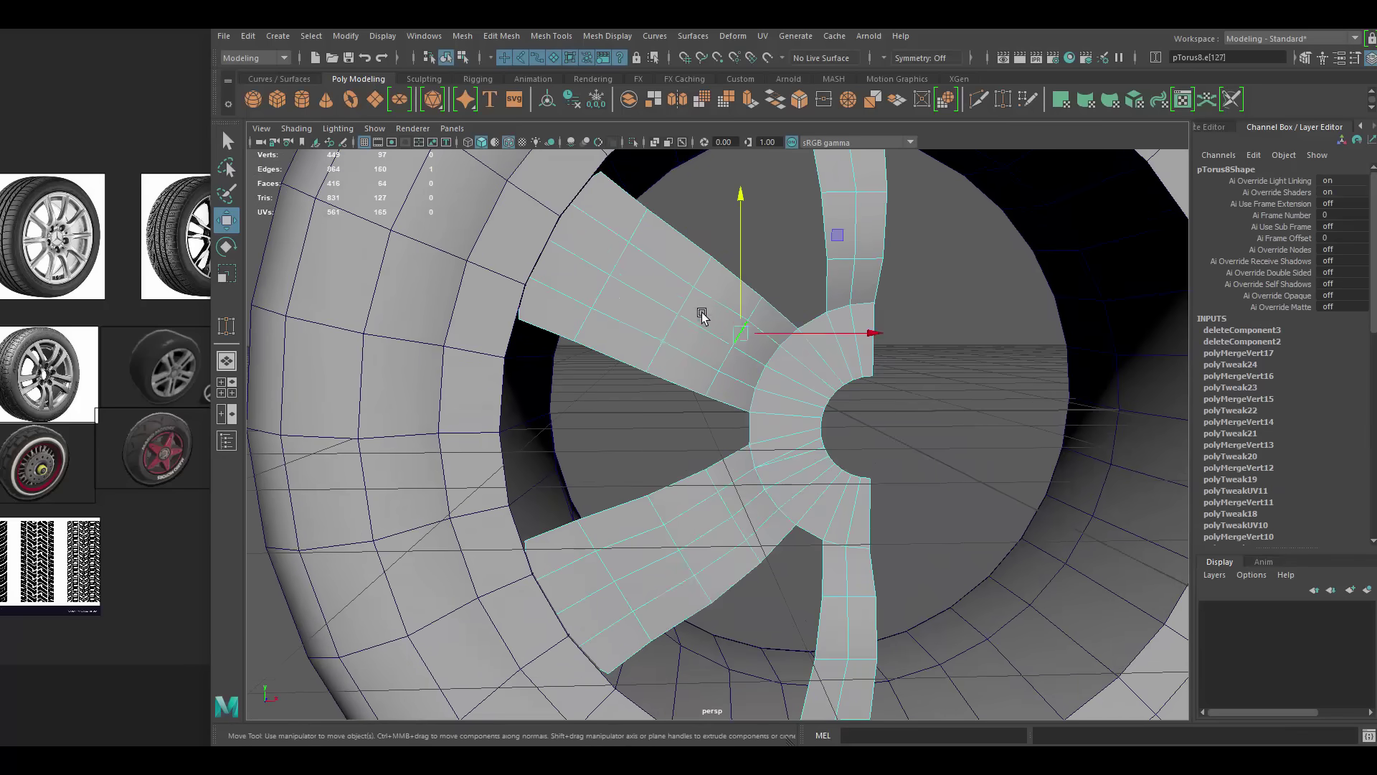
{"action": "left_click_drag", "start_coordinate": [780, 307], "coordinate": [699, 348], "text": "alt"}
{"action": "mouse_move", "coordinate": [839, 328]}
{"action": "left_mouse_down", "text": "alt"}
{"action": "mouse_move", "coordinate": [821, 421]}
{"action": "mouse_move", "coordinate": [793, 375]}
{"action": "left_mouse_up", "text": "alt"}
{"action": "key", "text": "F9"}
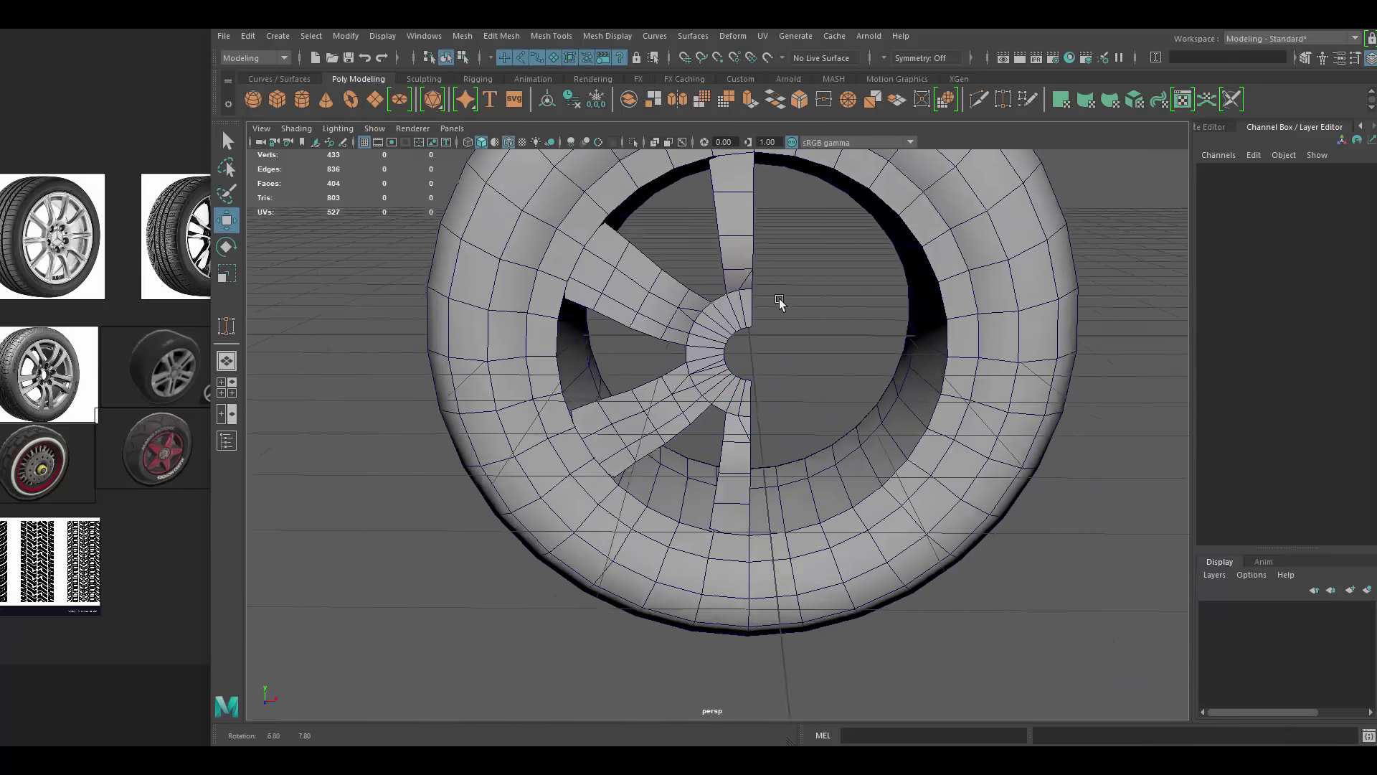
{"action": "key", "text": "F10"}
{"action": "left_click", "coordinate": [651, 264]}
{"action": "left_click_drag", "start_coordinate": [772, 316], "coordinate": [717, 359], "text": "alt"}
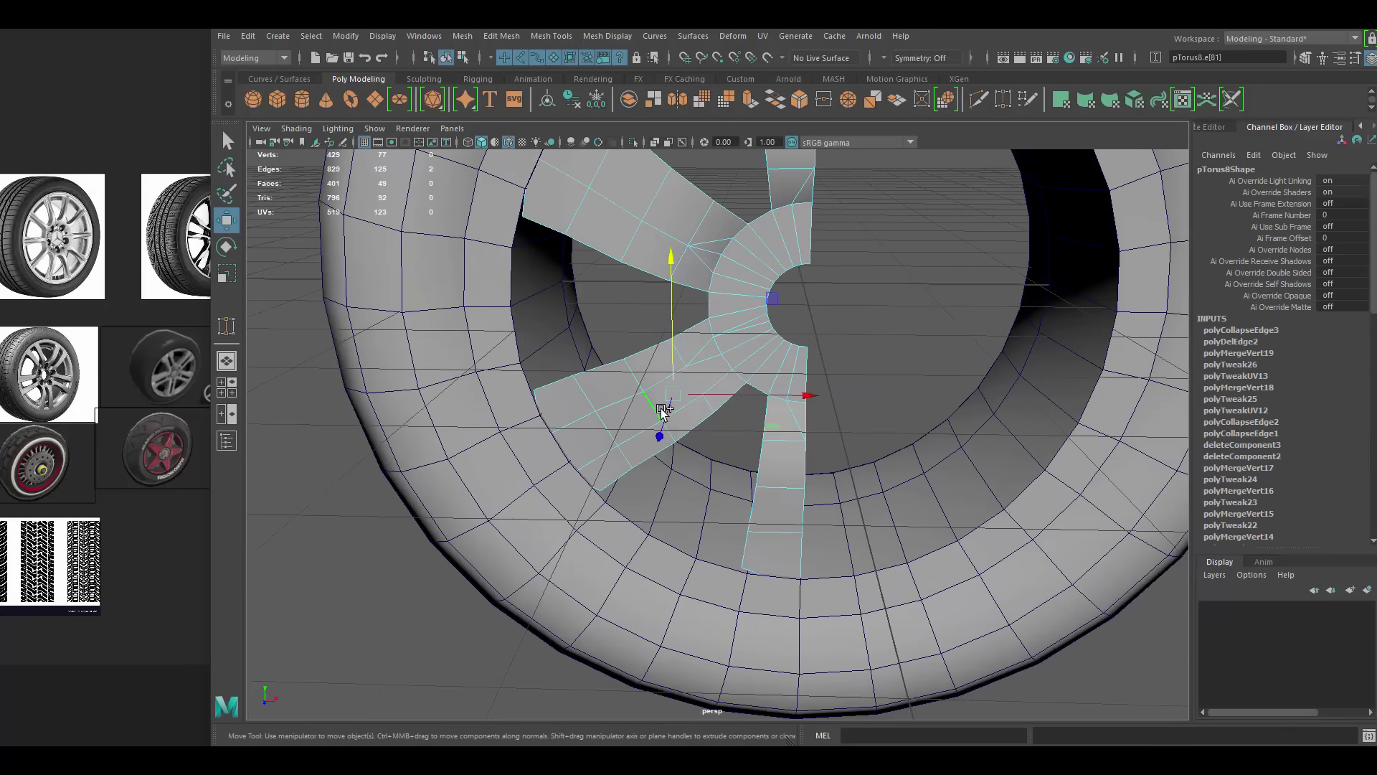
{"action": "right_click_drag", "start_coordinate": [820, 320], "coordinate": [792, 484], "text": "shift"}
- Try a mirror with Axis Position set to Object, then undo it
{"action": "left_click", "coordinate": [1167, 554]}
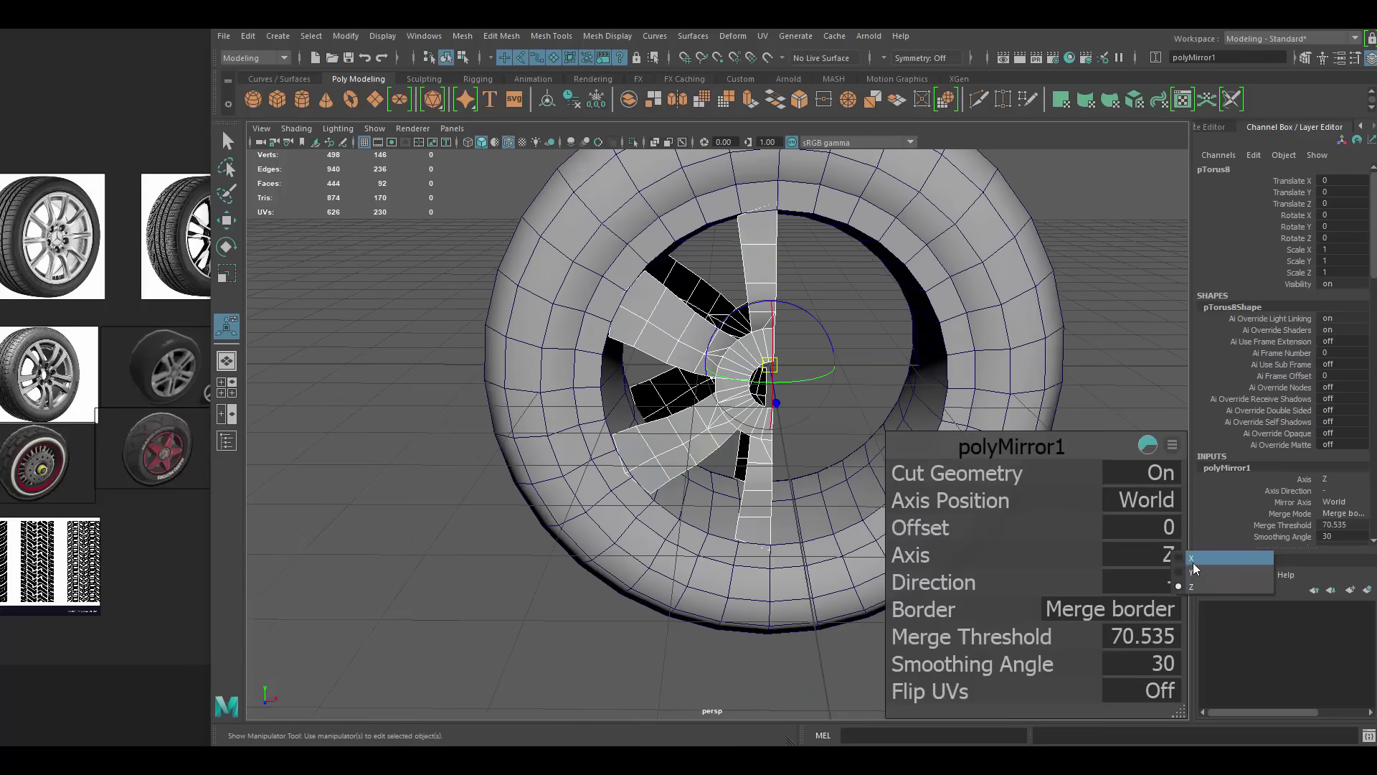
{"action": "left_click_drag", "start_coordinate": [1067, 372], "coordinate": [1019, 388], "text": "alt"}
{"action": "left_click", "coordinate": [1148, 500]}
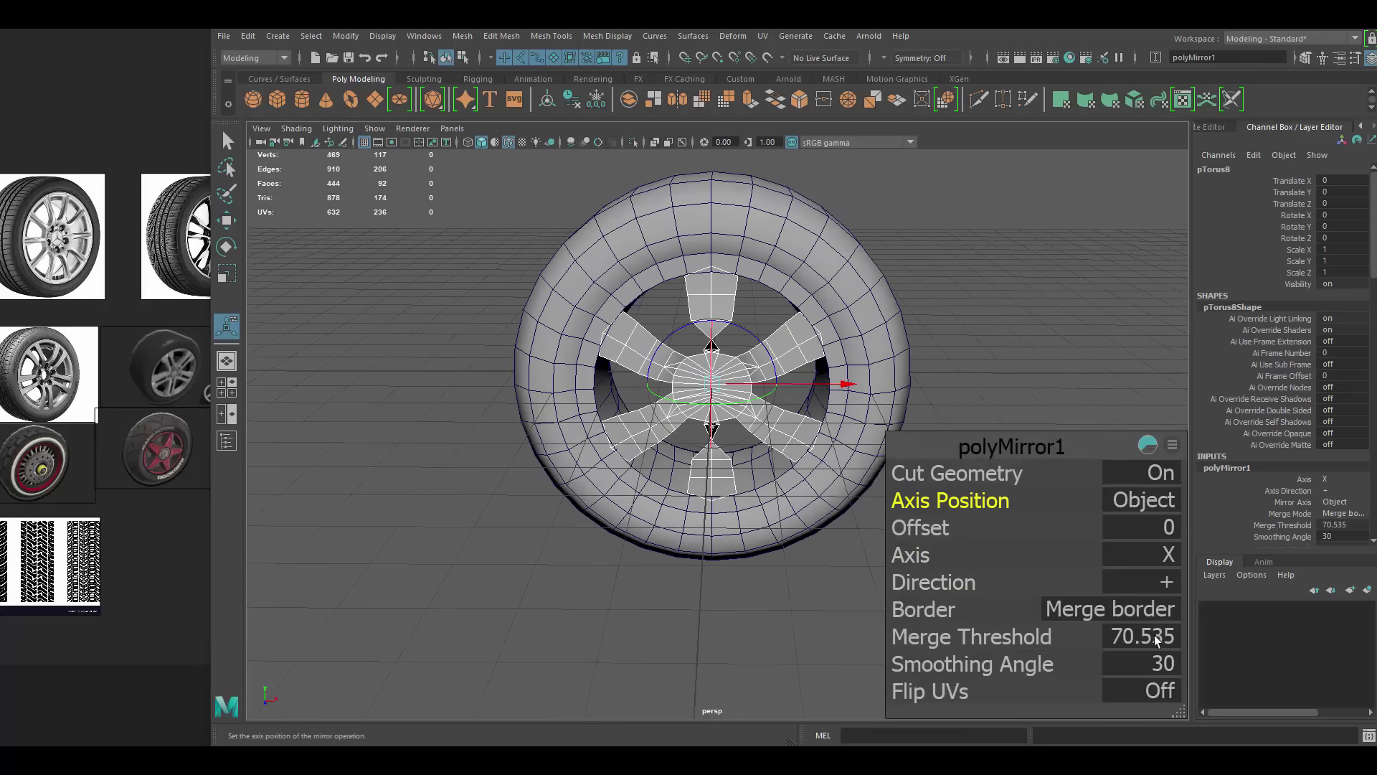
{"action": "key", "text": "ctrl+z"}
{"action": "left_click_drag", "start_coordinate": [737, 370], "coordinate": [758, 330], "text": "alt"}
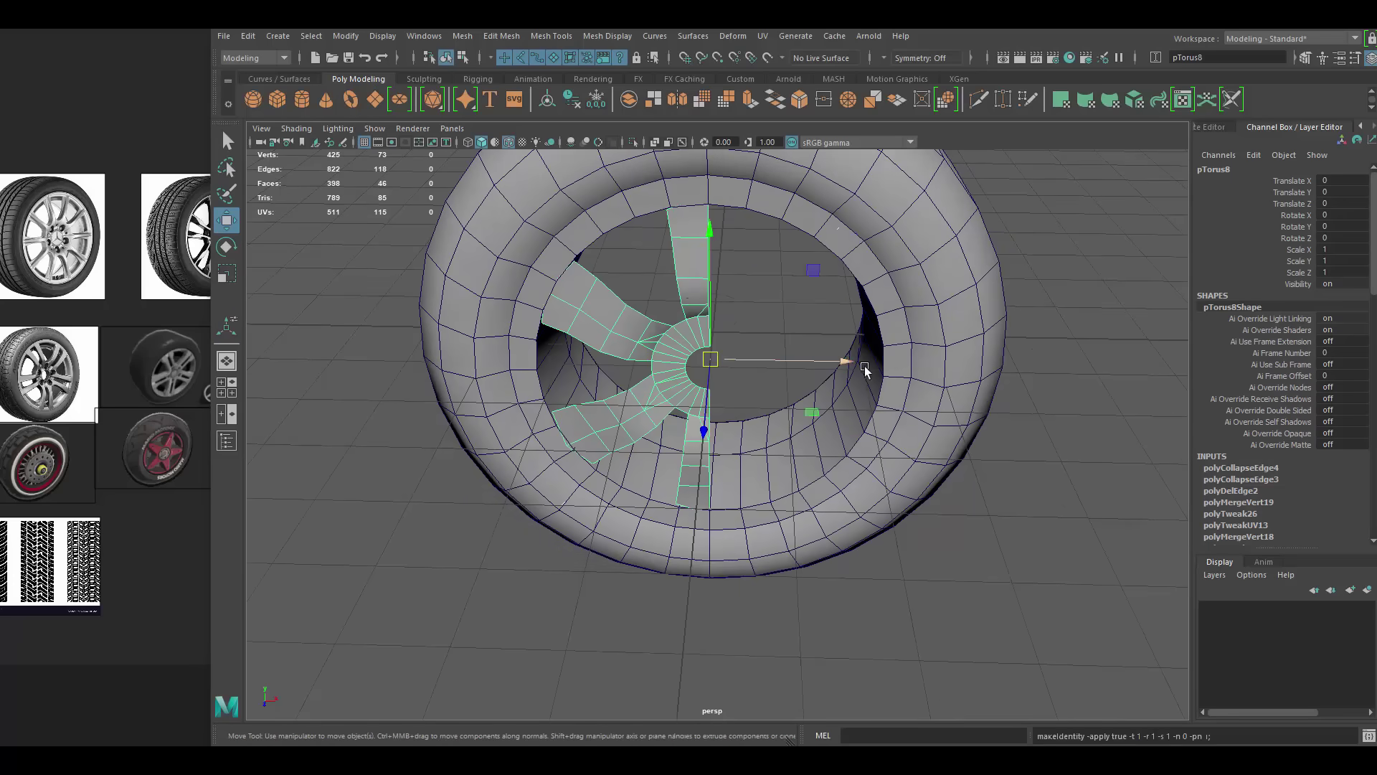
- Mirror the half spokes along X, direction +, with a merge threshold of 1
{"action": "right_click_drag", "start_coordinate": [767, 337], "coordinate": [786, 554], "text": "shift"}
{"action": "left_click_drag", "start_coordinate": [786, 553], "coordinate": [823, 509], "text": "alt"}
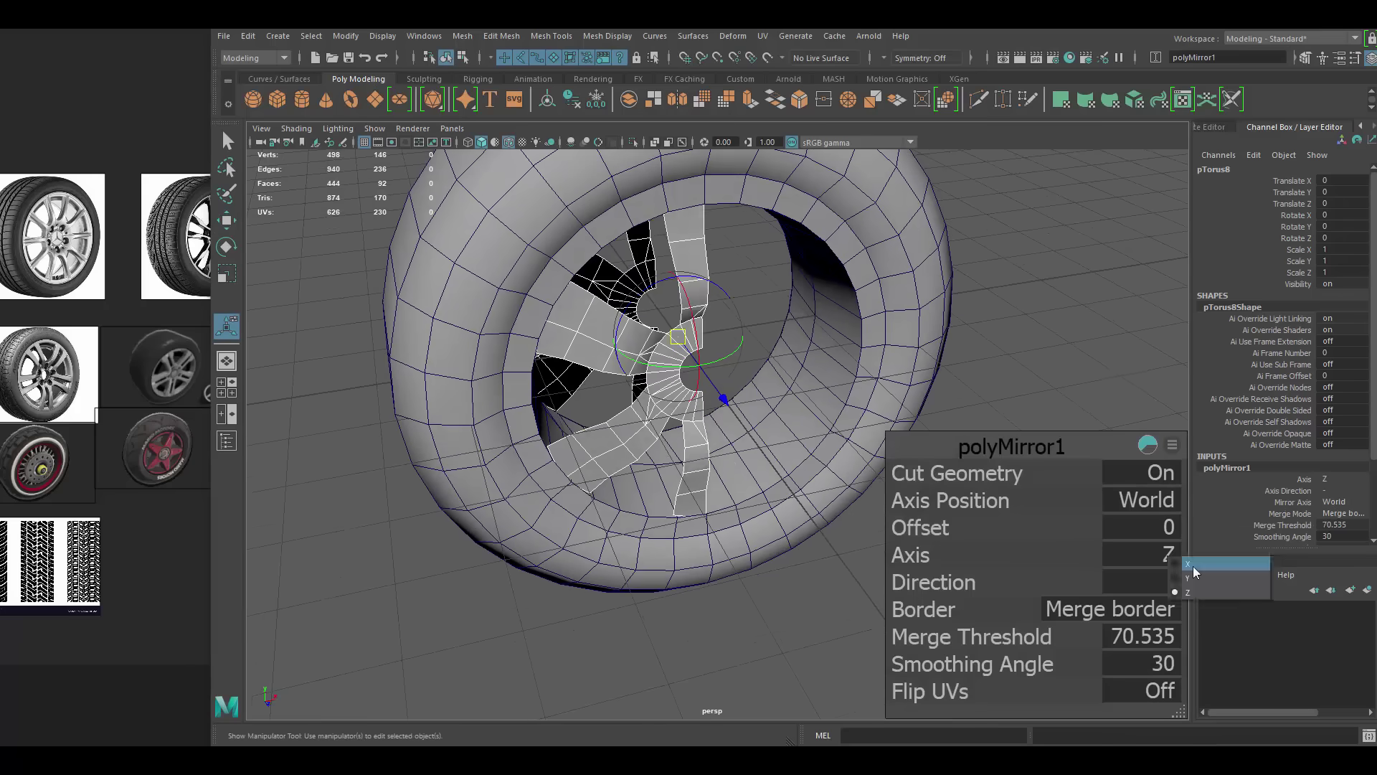
{"action": "left_click", "coordinate": [1193, 606]}
{"action": "mouse_move", "coordinate": [717, 516]}
{"action": "left_mouse_down", "text": "alt"}
{"action": "mouse_move", "coordinate": [693, 474]}
{"action": "mouse_move", "coordinate": [670, 346]}
{"action": "mouse_move", "coordinate": [938, 356]}
{"action": "left_mouse_up", "text": "alt"}
{"action": "type", "text": "1"}
{"action": "key", "text": "Return"}
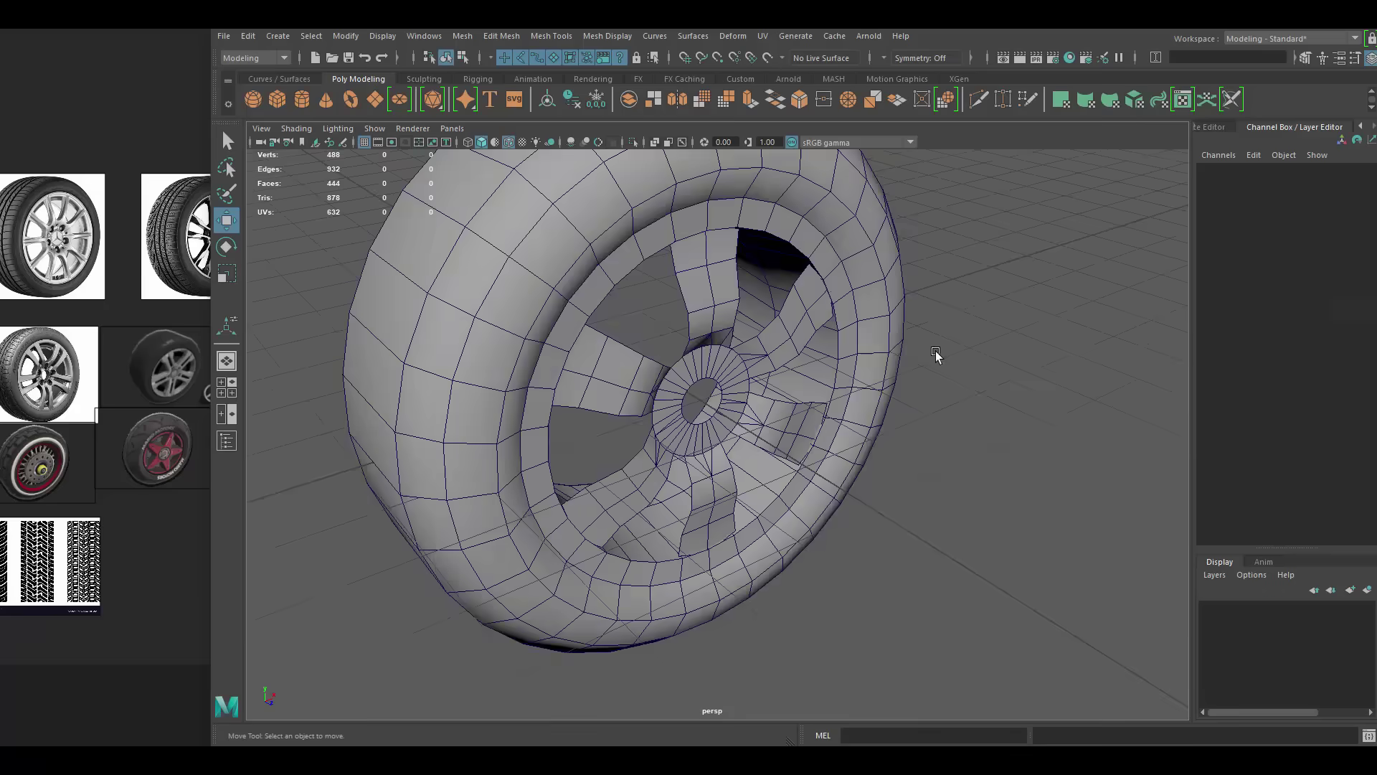
{"action": "left_click", "coordinate": [302, 99]}
- Scale the new cylinder and duplicate it into a second disc
{"action": "scroll", "coordinate": [825, 359], "scroll_direction": "down", "scroll_amount": 5}
{"action": "key", "text": "r"}
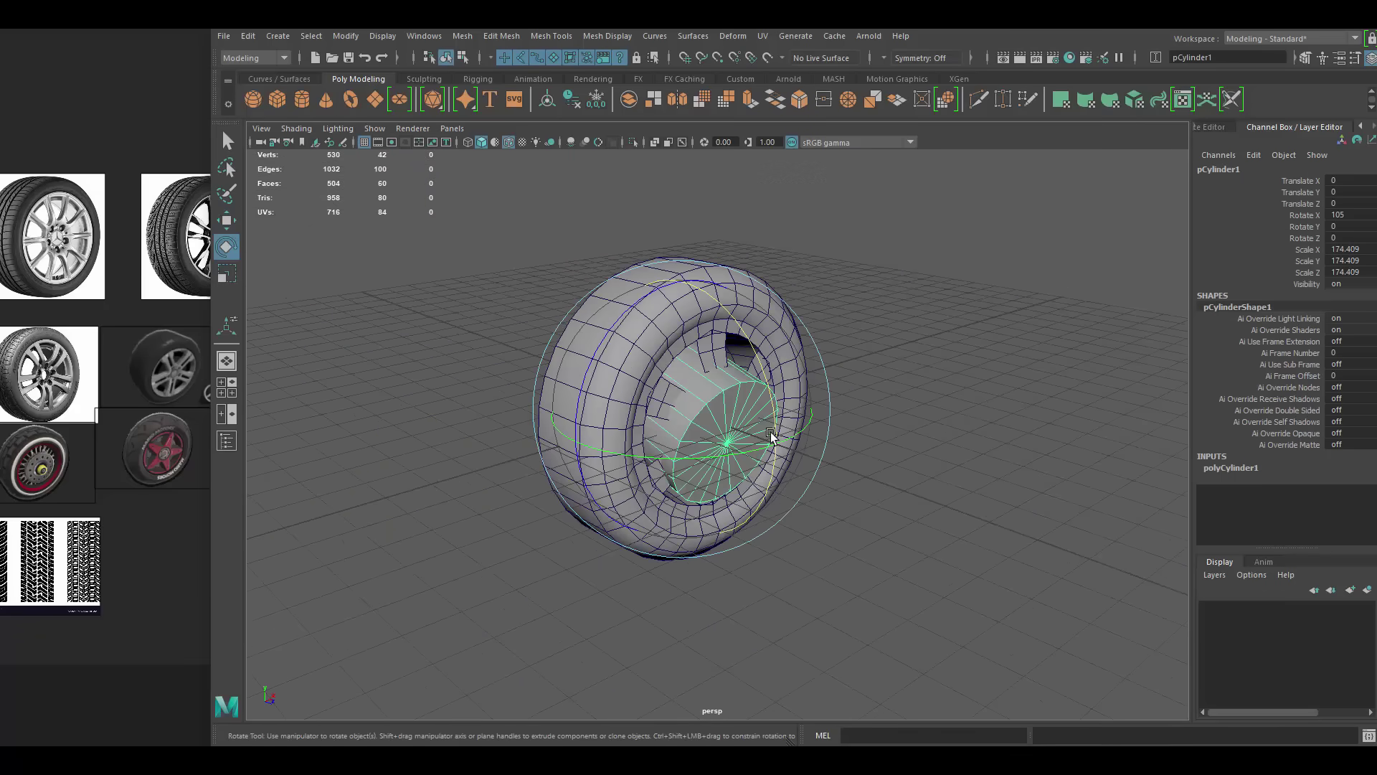
{"action": "scroll", "coordinate": [756, 402], "scroll_direction": "up", "scroll_amount": 3}
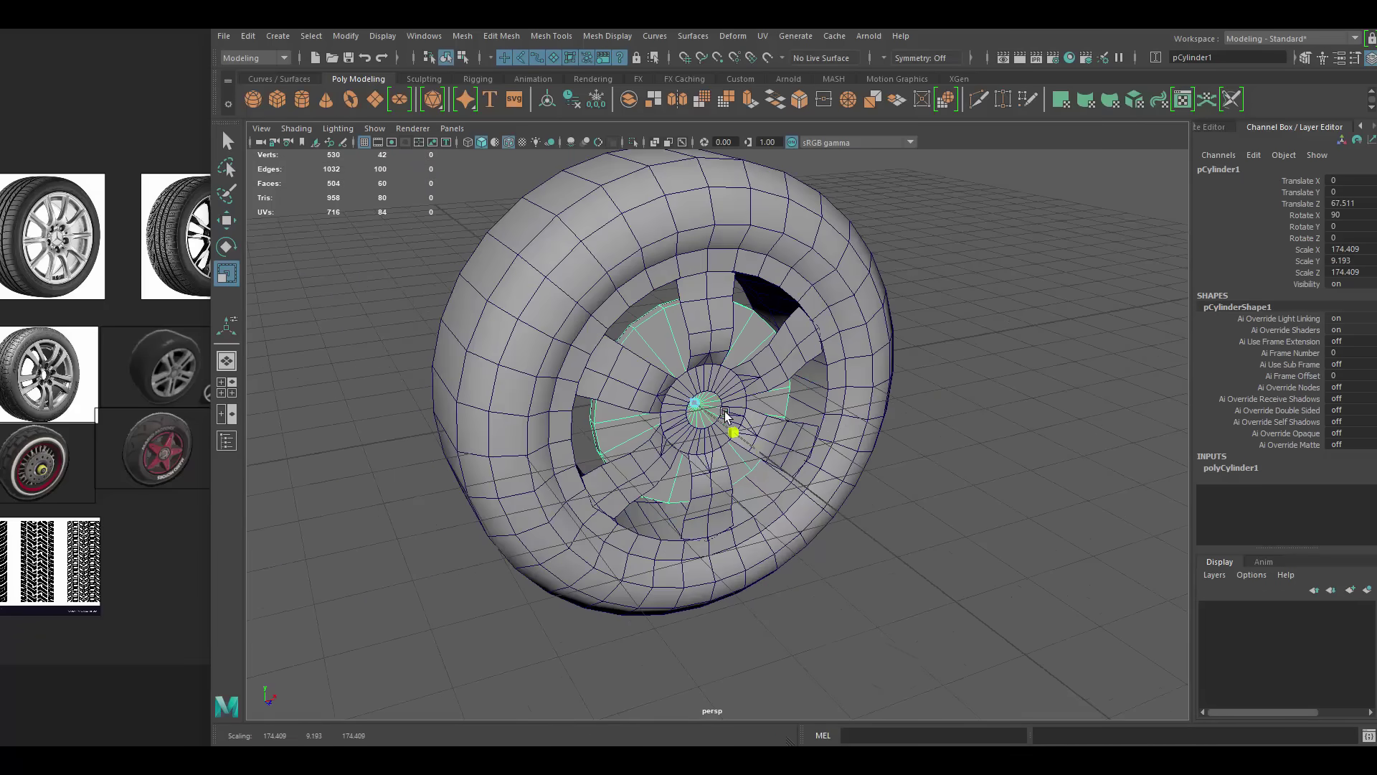
{"action": "scroll", "coordinate": [724, 411], "scroll_direction": "down", "scroll_amount": 3}
{"action": "key", "text": "r"}
{"action": "key", "text": "shift+d"}
{"action": "scroll", "coordinate": [824, 423], "scroll_direction": "up", "scroll_amount": 6}
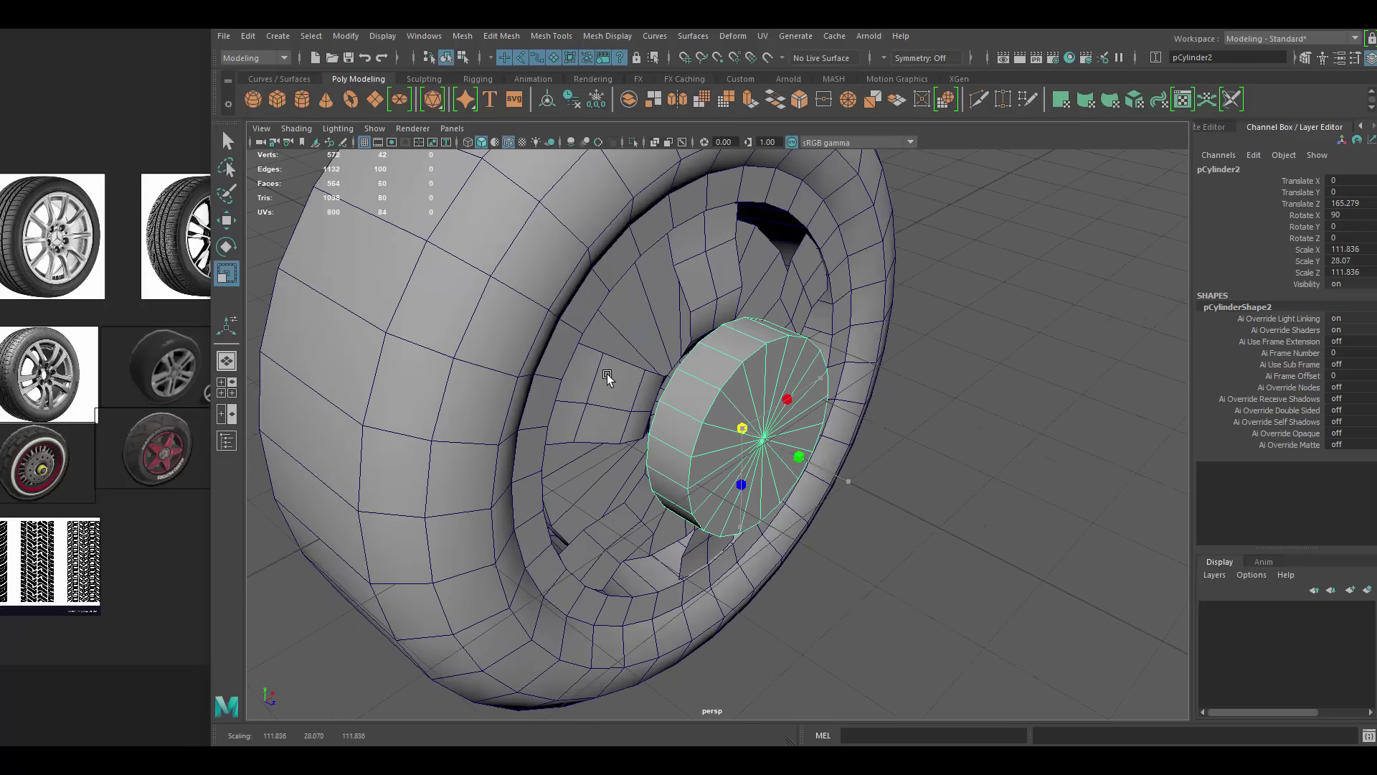
{"action": "scroll", "coordinate": [775, 454], "scroll_direction": "up", "scroll_amount": 4}
- Extrude the chosen spoke faces and move the disc into place
{"action": "left_click_drag", "start_coordinate": [775, 430], "coordinate": [753, 344], "text": "alt"}
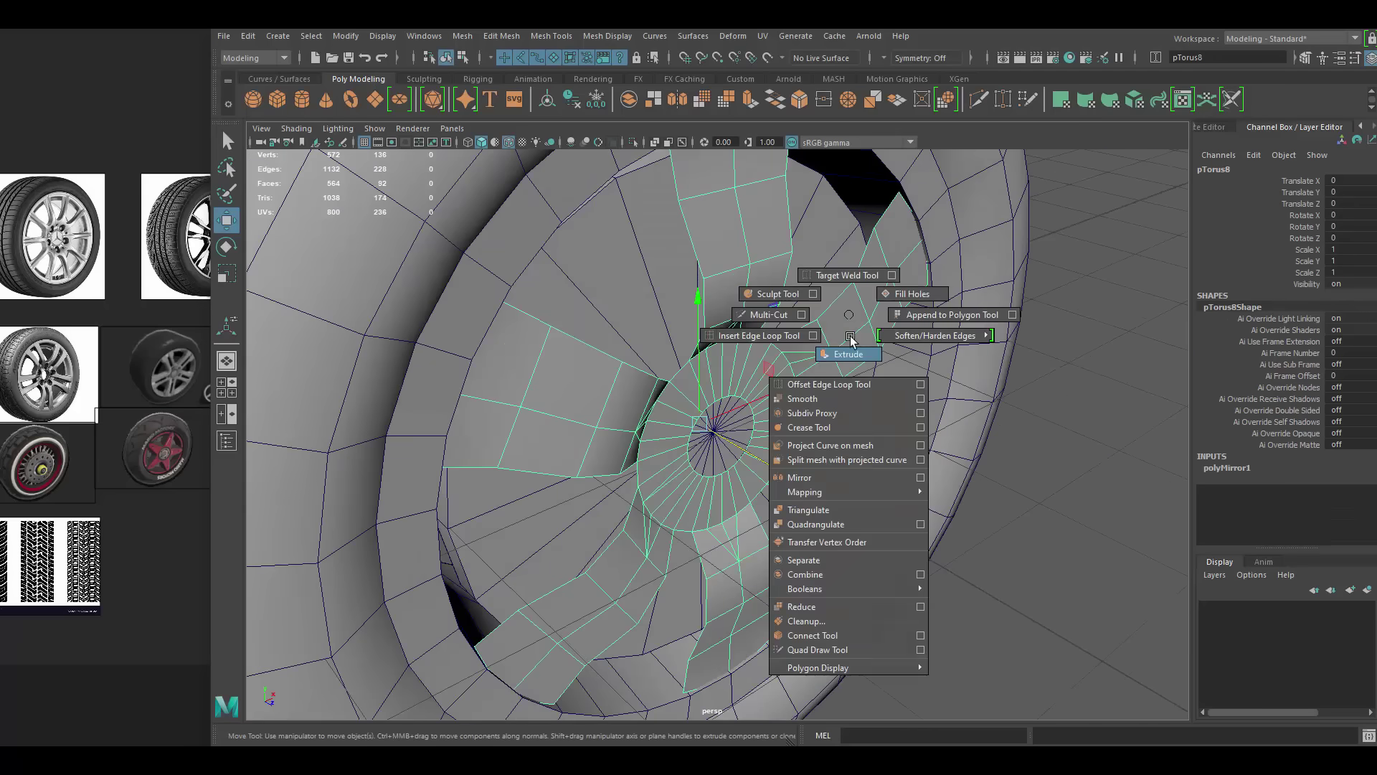
{"action": "mouse_move", "coordinate": [761, 341]}
{"action": "right_mouse_down", "text": "shift"}
{"action": "mouse_move", "coordinate": [751, 404]}
{"action": "mouse_move", "coordinate": [768, 315]}
{"action": "right_mouse_up", "text": "shift"}
{"action": "scroll", "coordinate": [753, 401], "scroll_direction": "down", "scroll_amount": 5}
{"action": "scroll", "coordinate": [753, 402], "scroll_direction": "up", "scroll_amount": 6}
{"action": "key", "text": "w"}
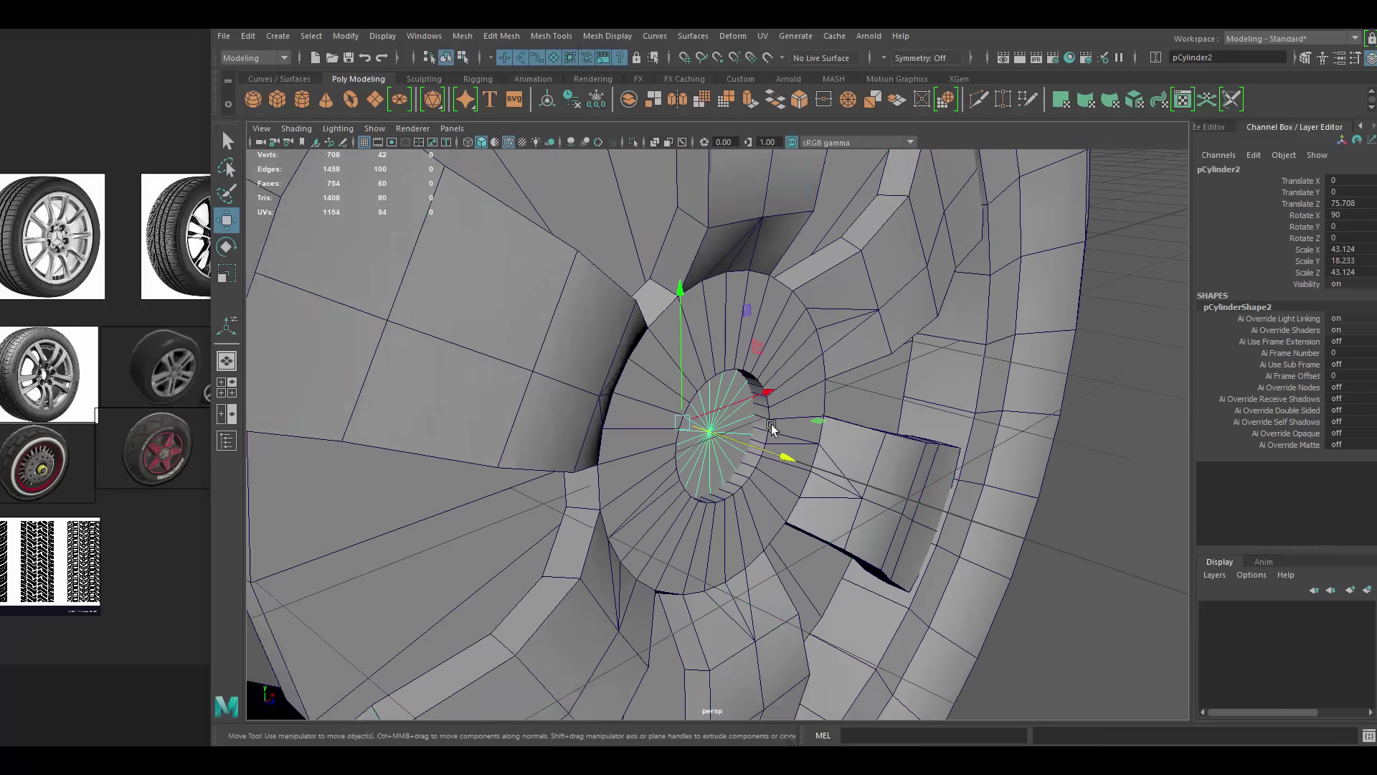
{"action": "left_click_drag", "start_coordinate": [753, 430], "coordinate": [801, 460], "text": "alt"}
{"action": "scroll", "coordinate": [896, 423], "scroll_direction": "down", "scroll_amount": 5}
{"action": "scroll", "coordinate": [971, 385], "scroll_direction": "down", "scroll_amount": 3}
{"action": "left_click", "coordinate": [971, 385]}
- Select the hub's inner ring, Fill Hole, and Poke Face into a radial fan
{"action": "mouse_move", "coordinate": [971, 384]}
{"action": "left_mouse_down", "text": "alt"}
{"action": "mouse_move", "coordinate": [793, 360]}
{"action": "mouse_move", "coordinate": [840, 427]}
{"action": "left_mouse_up", "text": "alt"}
{"action": "scroll", "coordinate": [979, 400], "scroll_direction": "up", "scroll_amount": 2}
{"action": "scroll", "coordinate": [887, 404], "scroll_direction": "up", "scroll_amount": 2}
{"action": "scroll", "coordinate": [773, 415], "scroll_direction": "up", "scroll_amount": 2}
{"action": "scroll", "coordinate": [718, 372], "scroll_direction": "down", "scroll_amount": 1}
{"action": "scroll", "coordinate": [841, 426], "scroll_direction": "up", "scroll_amount": 5}
{"action": "left_click", "coordinate": [812, 405]}
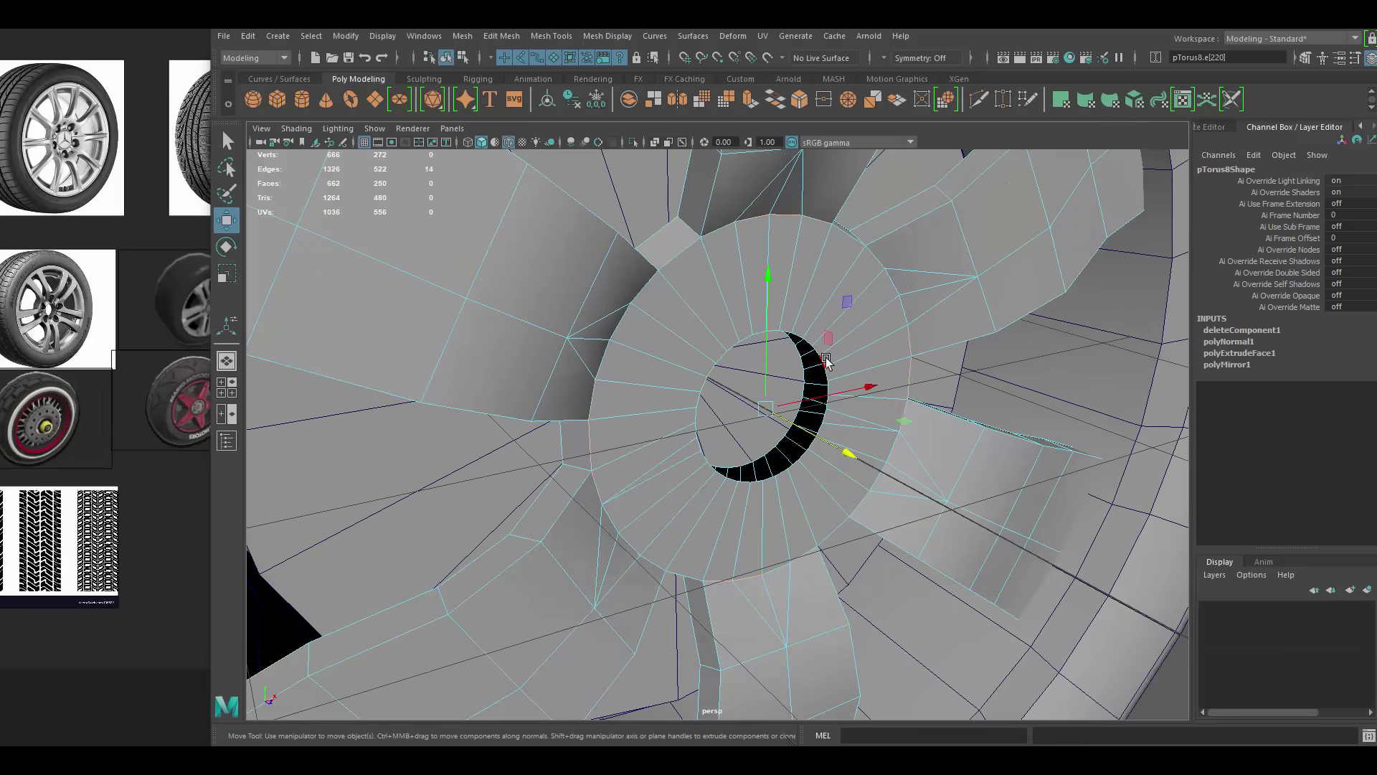
{"action": "right_click_drag", "start_coordinate": [826, 360], "coordinate": [821, 387], "text": "shift"}
{"action": "left_click_drag", "start_coordinate": [820, 363], "coordinate": [865, 400], "text": "alt"}
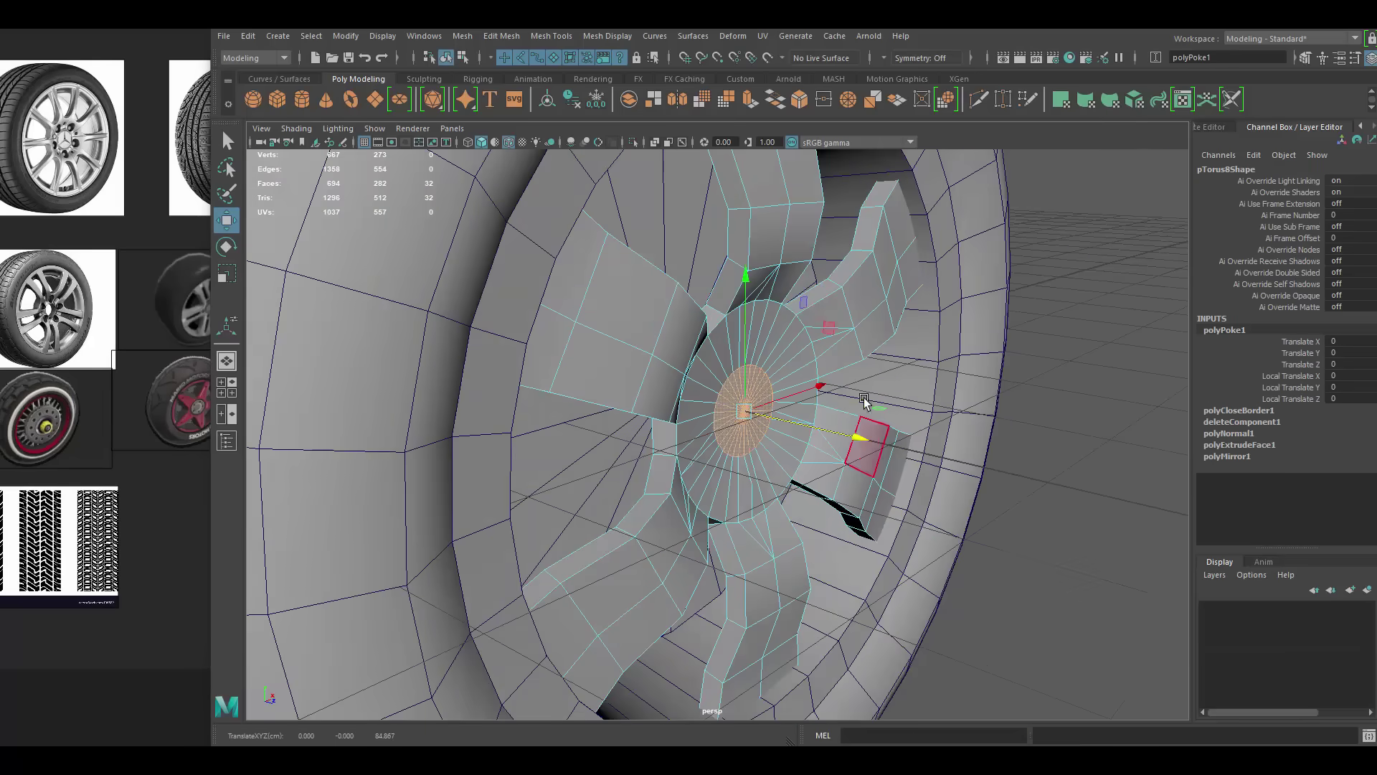
{"action": "scroll", "coordinate": [865, 401], "scroll_direction": "down", "scroll_amount": 3}
{"action": "scroll", "coordinate": [864, 400], "scroll_direction": "up", "scroll_amount": 4}
- Select all the wheel parts in the Outliner
{"action": "left_click", "coordinate": [825, 359]}
{"action": "mouse_move", "coordinate": [825, 358]}
{"action": "left_mouse_down", "text": "alt"}
{"action": "mouse_move", "coordinate": [789, 301]}
{"action": "mouse_move", "coordinate": [730, 284]}
{"action": "mouse_move", "coordinate": [784, 286]}
{"action": "left_mouse_up", "text": "alt"}
{"action": "scroll", "coordinate": [823, 344], "scroll_direction": "down", "scroll_amount": 3}
{"action": "scroll", "coordinate": [824, 344], "scroll_direction": "down", "scroll_amount": 3}
{"action": "left_click", "coordinate": [730, 285]}
{"action": "left_click", "coordinate": [227, 441]}
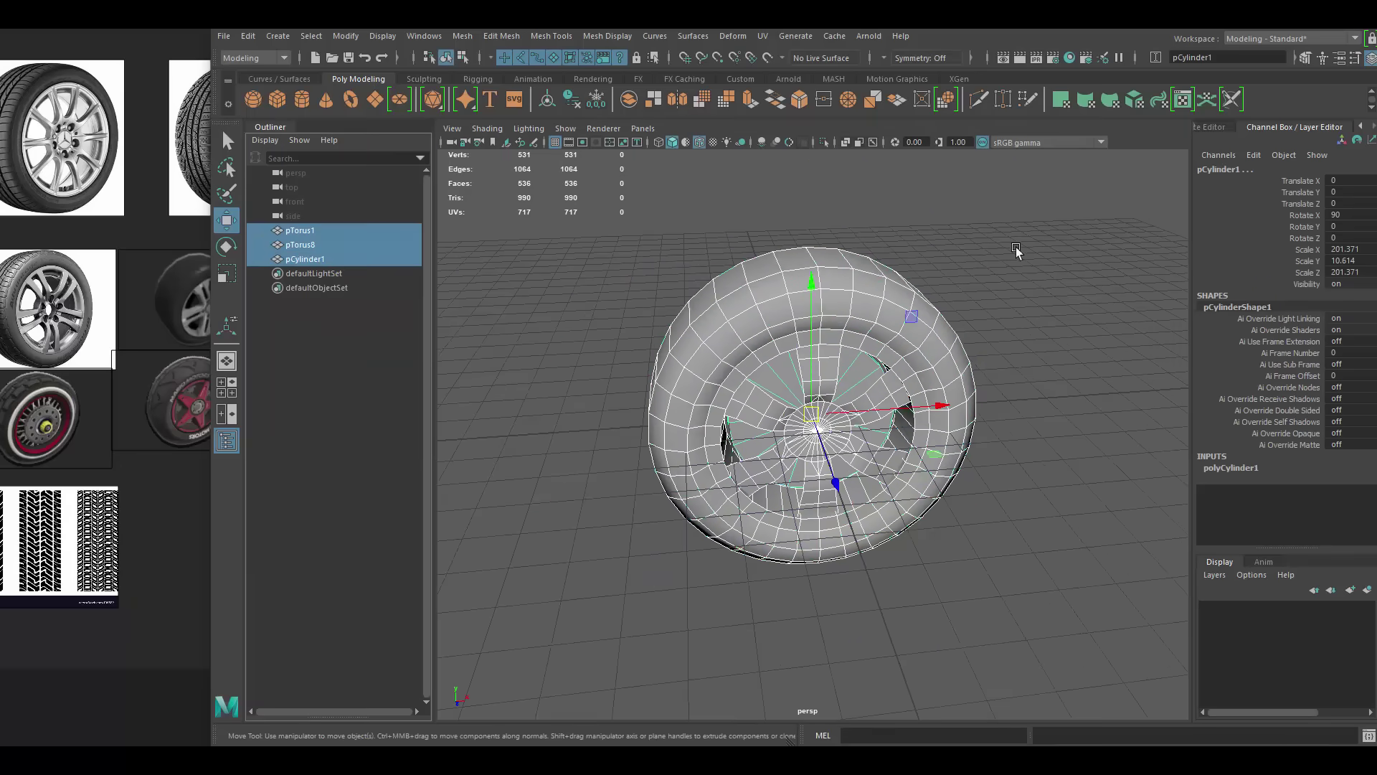
- Freeze the wheel parts' transformations and rename them tire
{"action": "left_click_drag", "start_coordinate": [1015, 247], "coordinate": [987, 279], "text": "alt"}
{"action": "left_click", "coordinate": [1155, 57]}
{"action": "type", "text": "tire"}
{"action": "key", "text": "Return"}
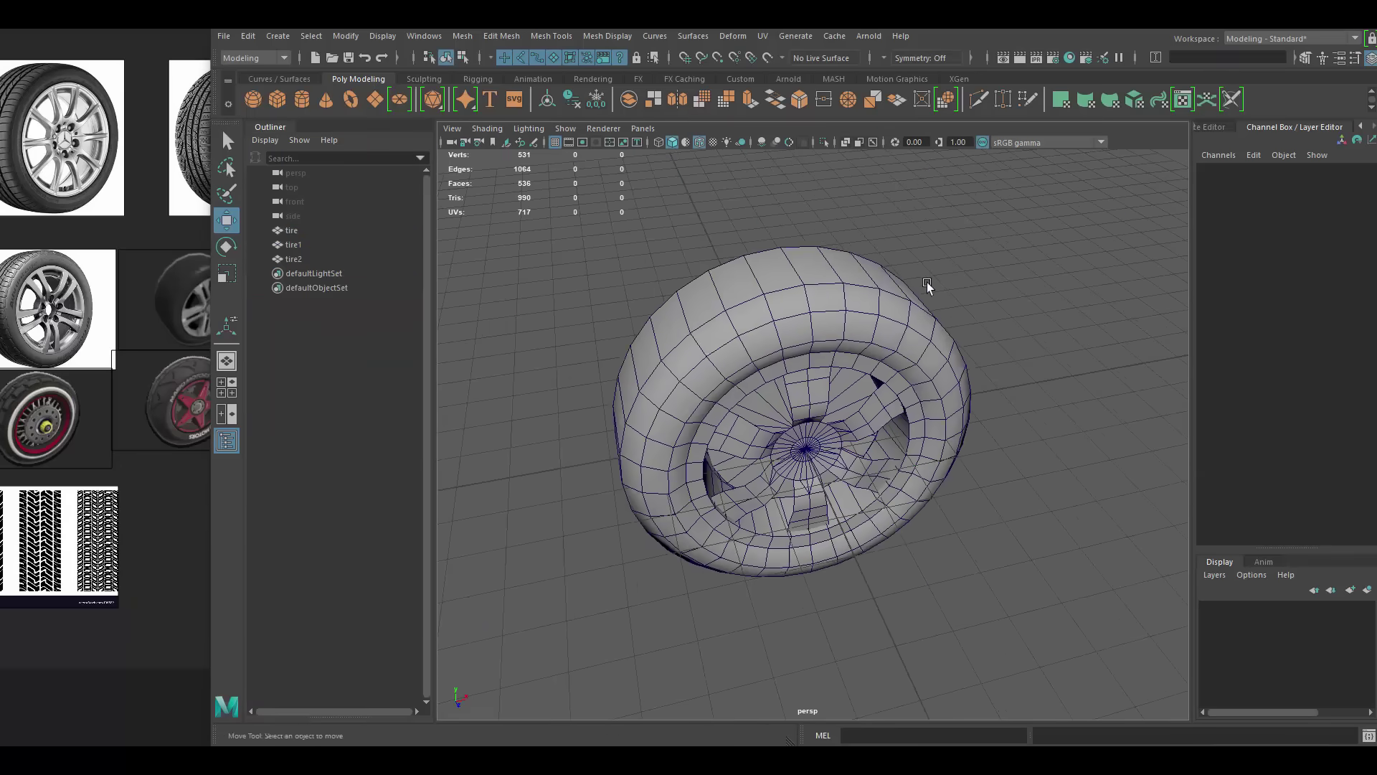
- Add the _low suffix to every part and view tire_low in the UV Editor
{"action": "left_click", "coordinate": [926, 282]}
{"action": "type", "text": "_low"}
{"action": "key", "text": "Return"}
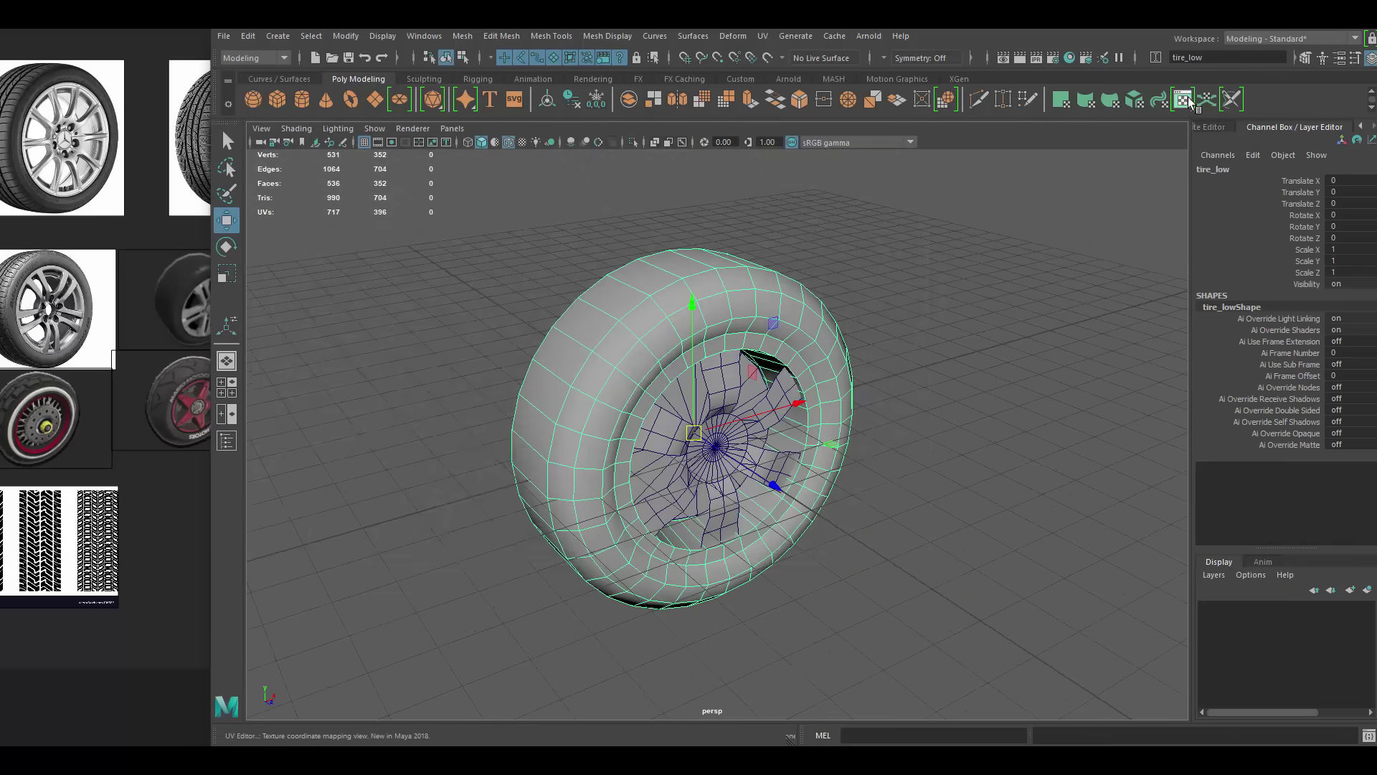
{"action": "left_click", "coordinate": [763, 35]}
{"action": "left_click", "coordinate": [786, 52]}
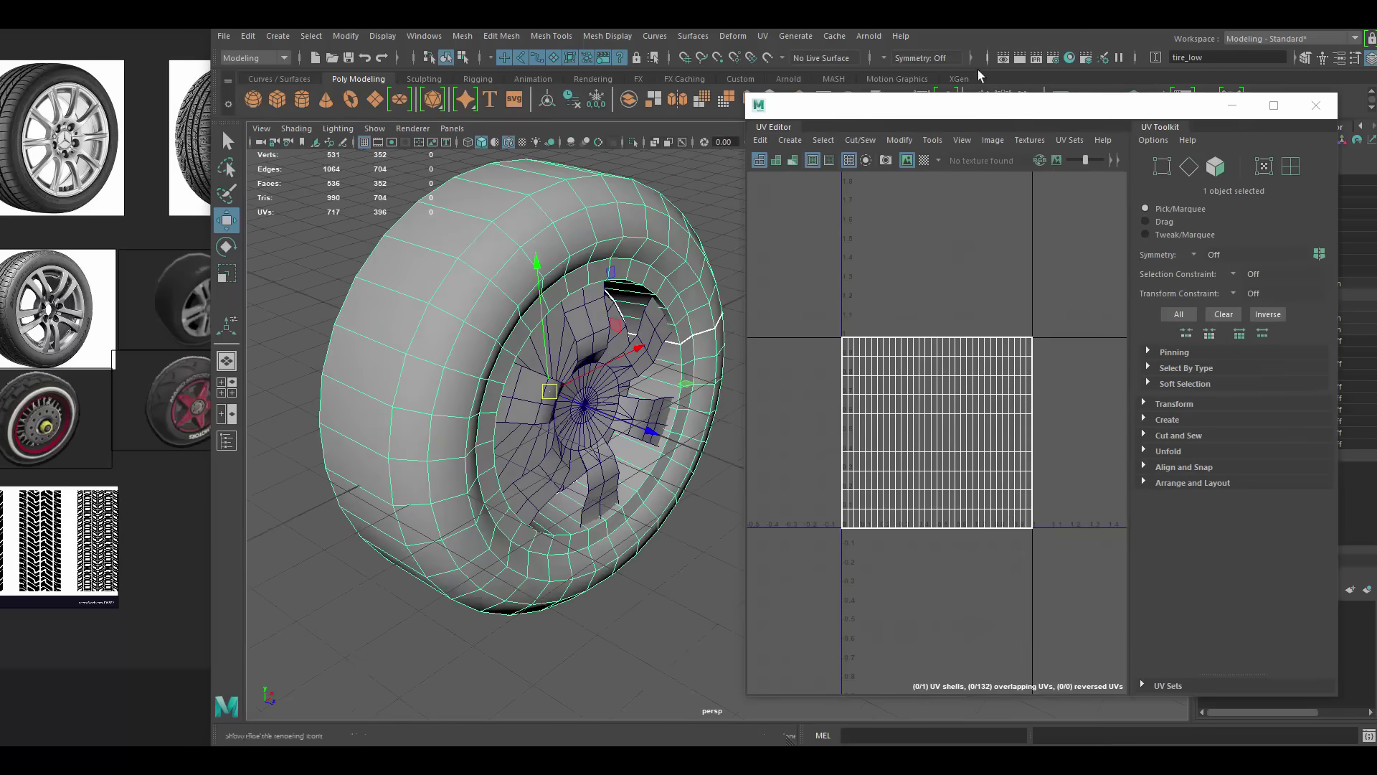
- Pick edge loops around the tire as UV seams for tread strips and sidewall rings
{"action": "mouse_move", "coordinate": [564, 228]}
{"action": "left_mouse_down", "text": "alt"}
{"action": "mouse_move", "coordinate": [604, 314]}
{"action": "mouse_move", "coordinate": [621, 501]}
{"action": "left_mouse_up", "text": "alt"}
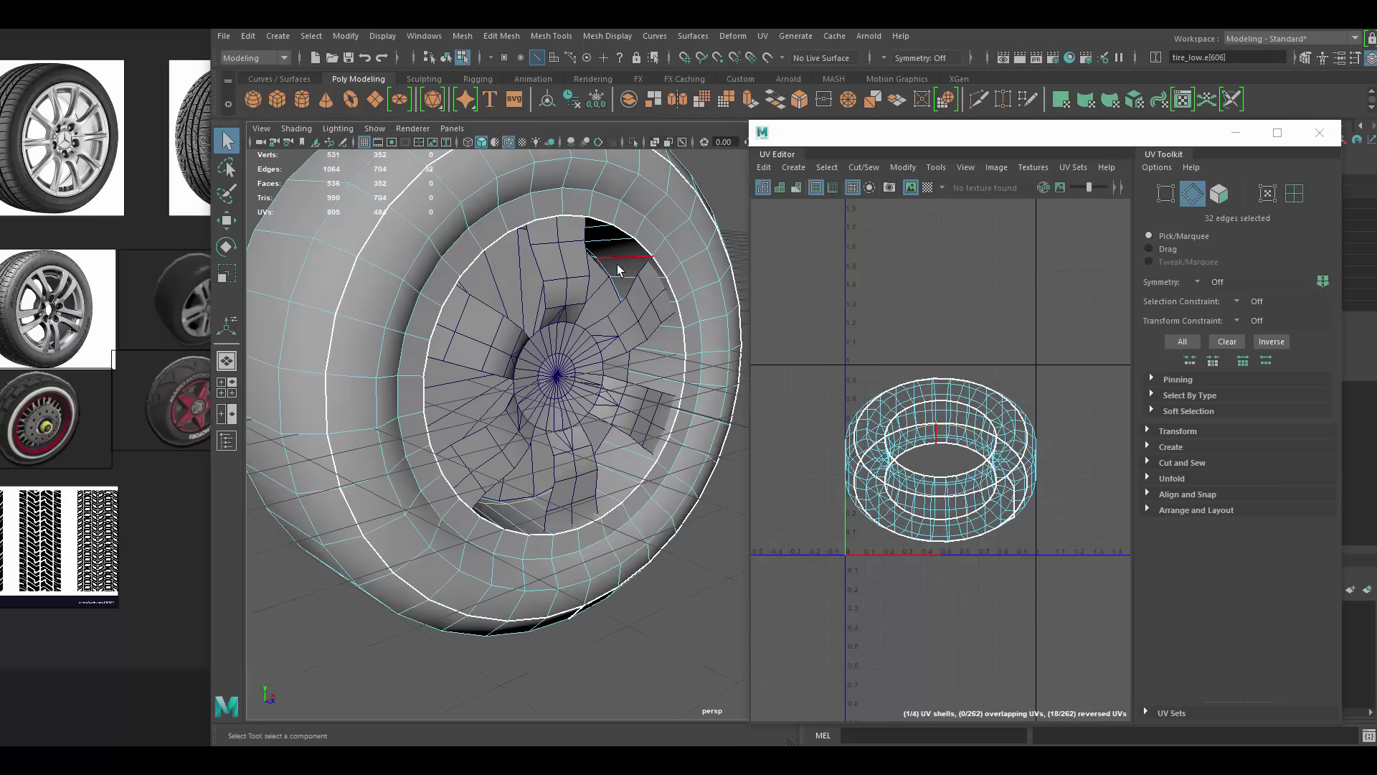
{"action": "left_click", "coordinate": [621, 500]}
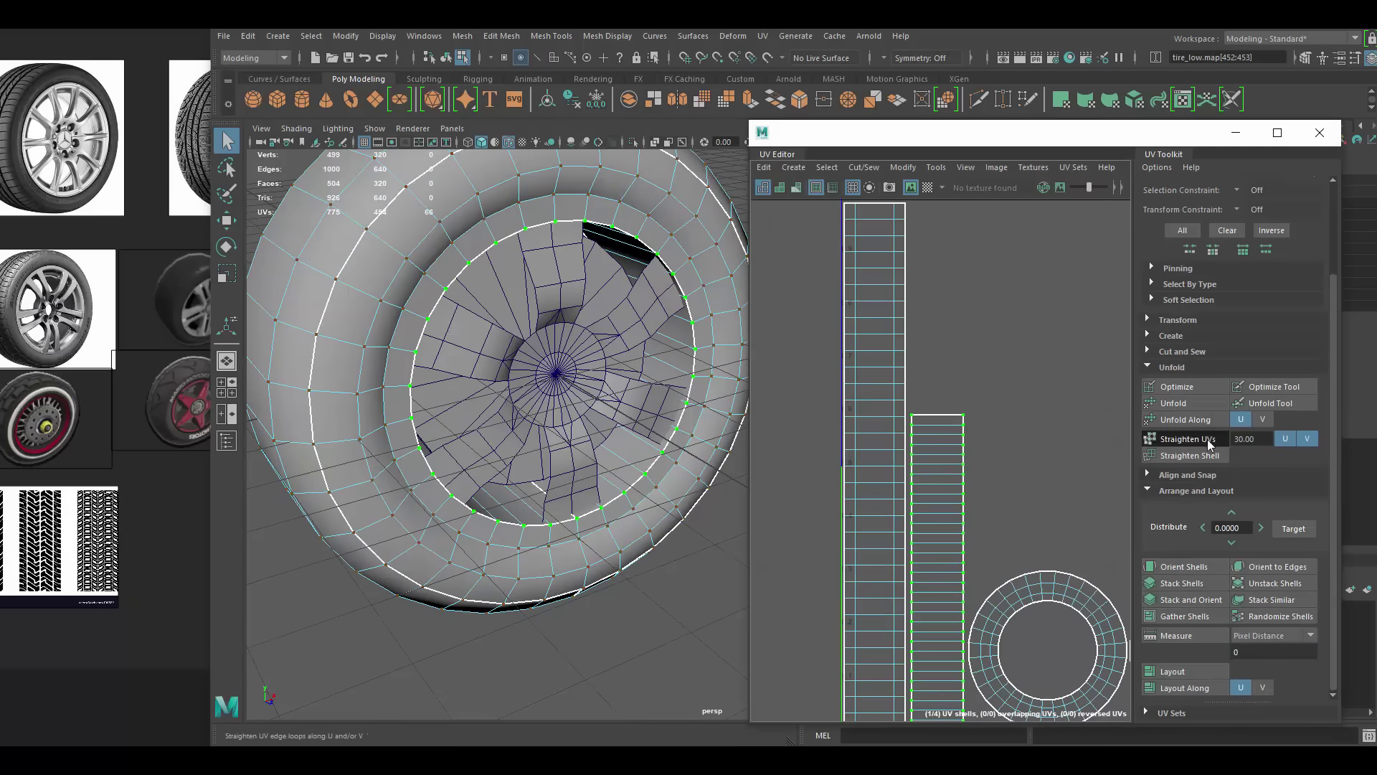
{"action": "left_click_drag", "start_coordinate": [608, 385], "coordinate": [646, 345], "text": "alt"}
{"action": "key", "text": "F8"}
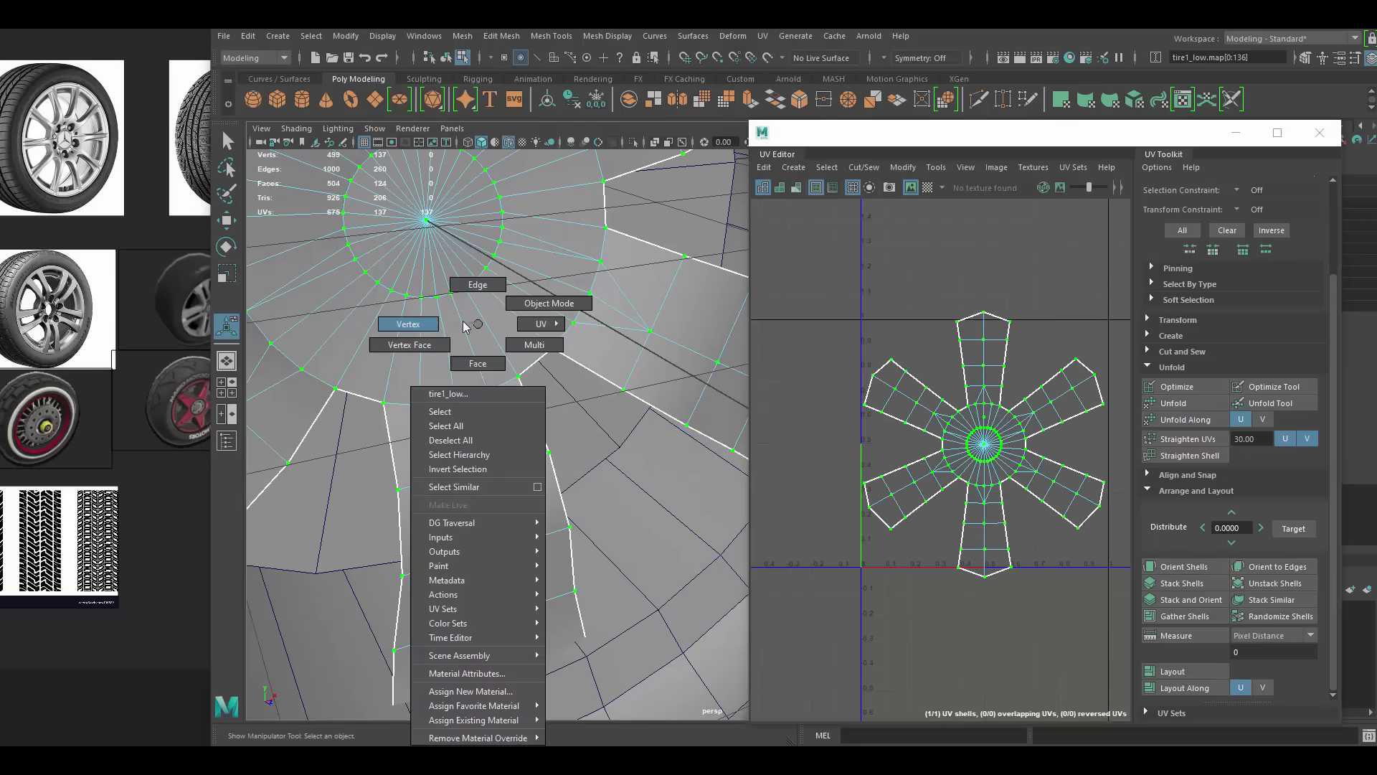
- Extrude the rim faces to thicken the spokes and isolate the rim
{"action": "left_click_drag", "start_coordinate": [622, 291], "coordinate": [1123, 650], "text": "alt"}
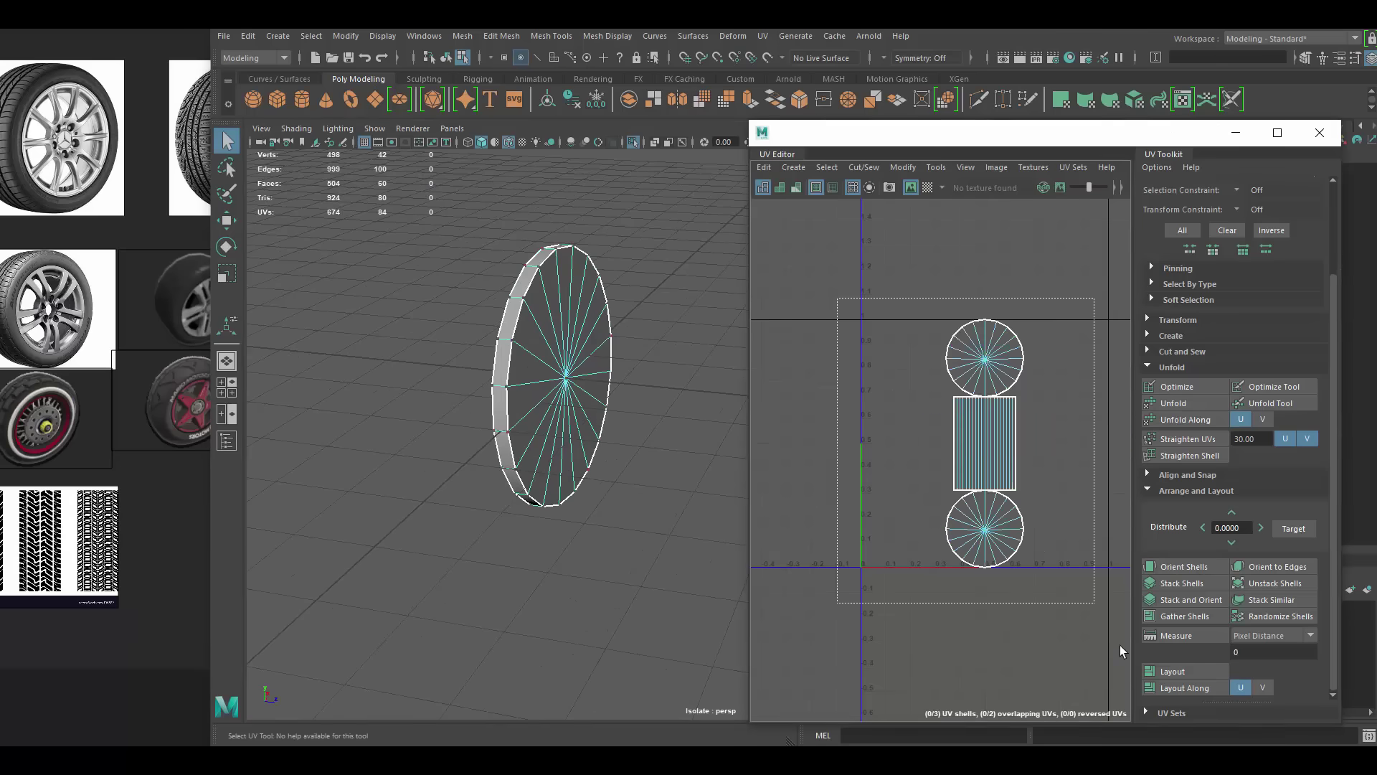
{"action": "left_click_drag", "start_coordinate": [446, 246], "coordinate": [734, 544]}
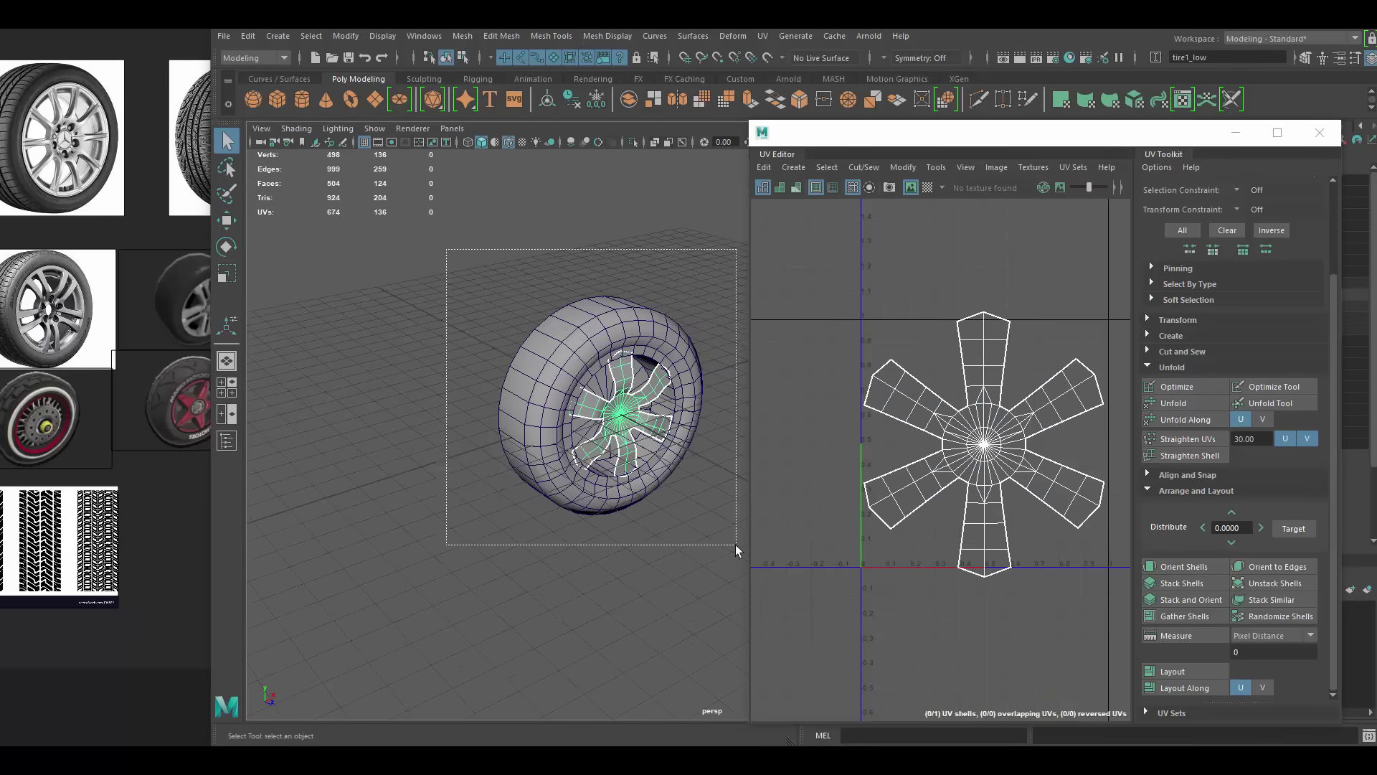
{"action": "left_click_drag", "start_coordinate": [574, 358], "coordinate": [617, 323], "text": "alt"}
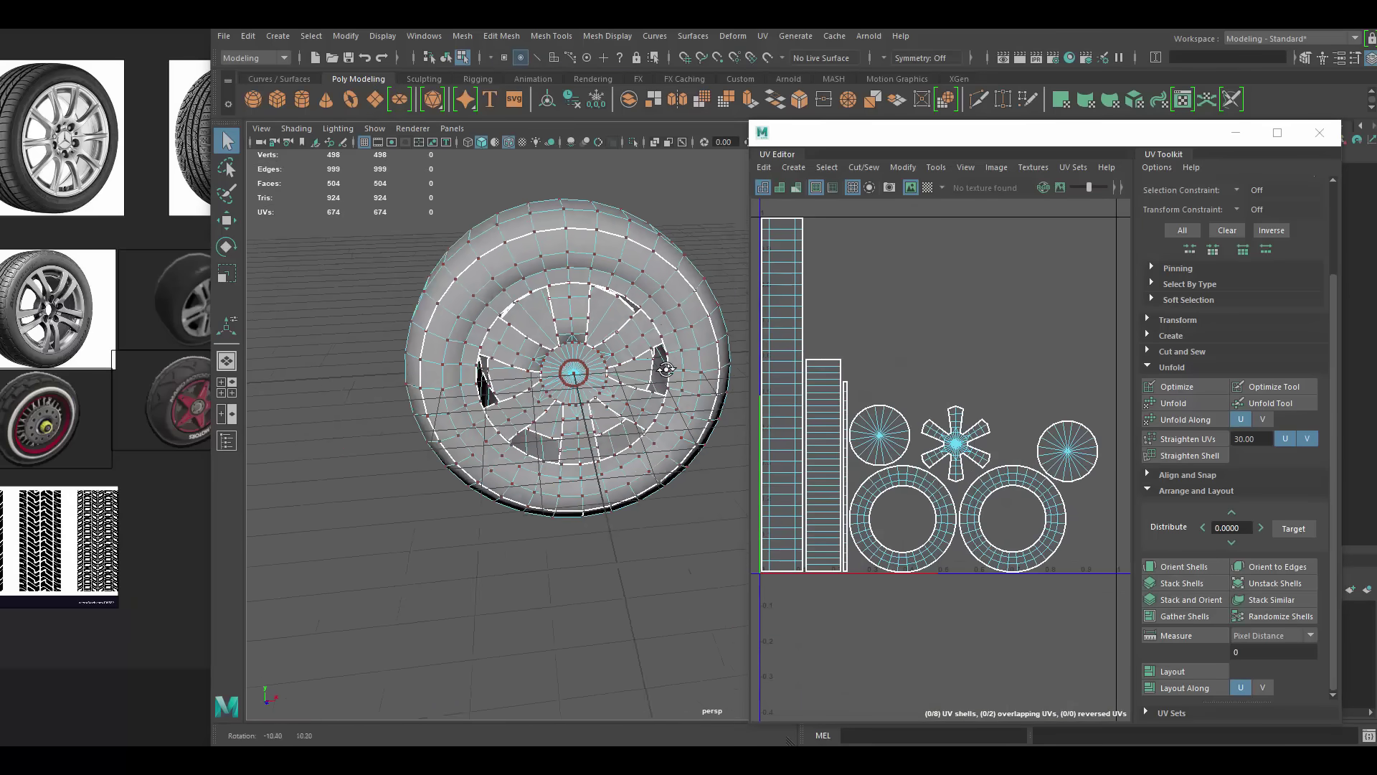
{"action": "scroll", "coordinate": [615, 298], "scroll_direction": "up", "scroll_amount": 5}
{"action": "left_click", "coordinate": [615, 297]}
{"action": "right_click_drag", "start_coordinate": [615, 298], "coordinate": [583, 308]}
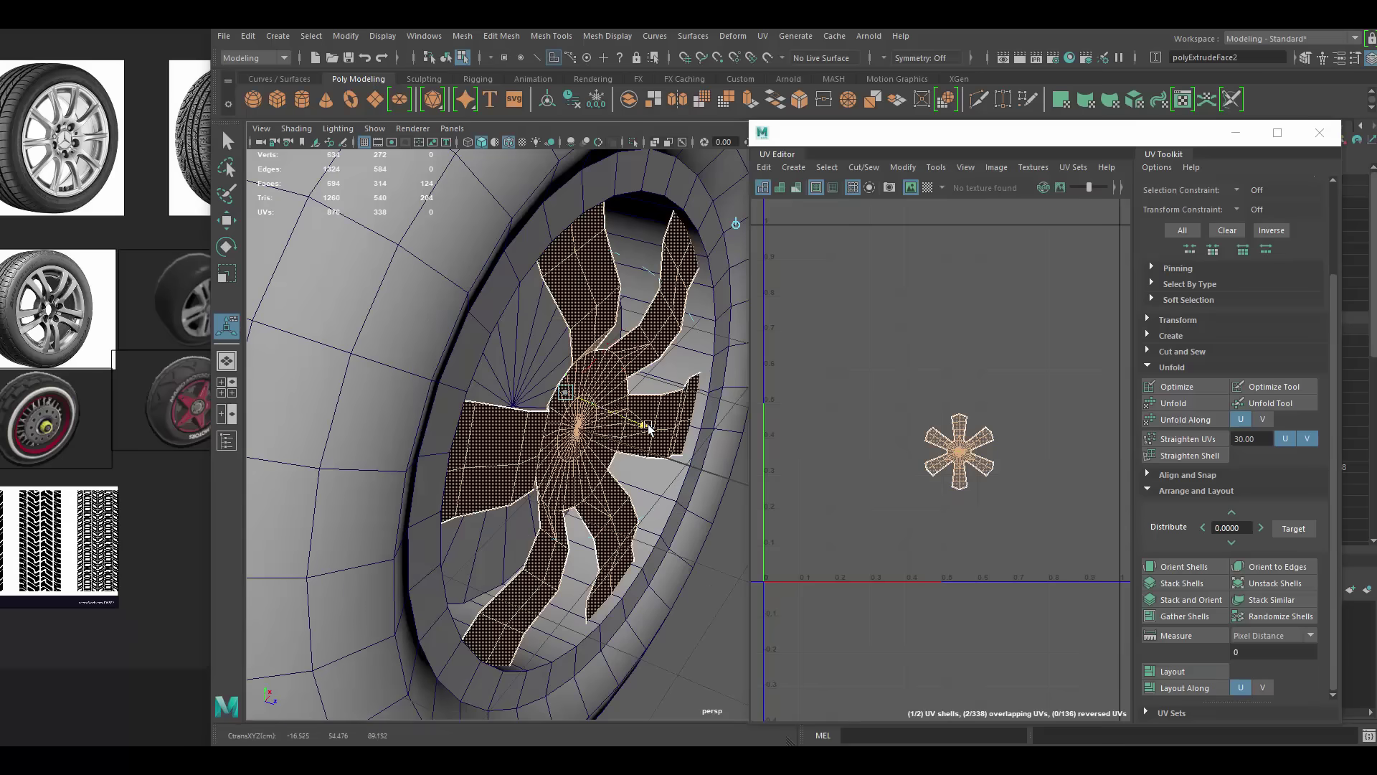
{"action": "key", "text": "ctrl+e"}
{"action": "key", "text": "q"}
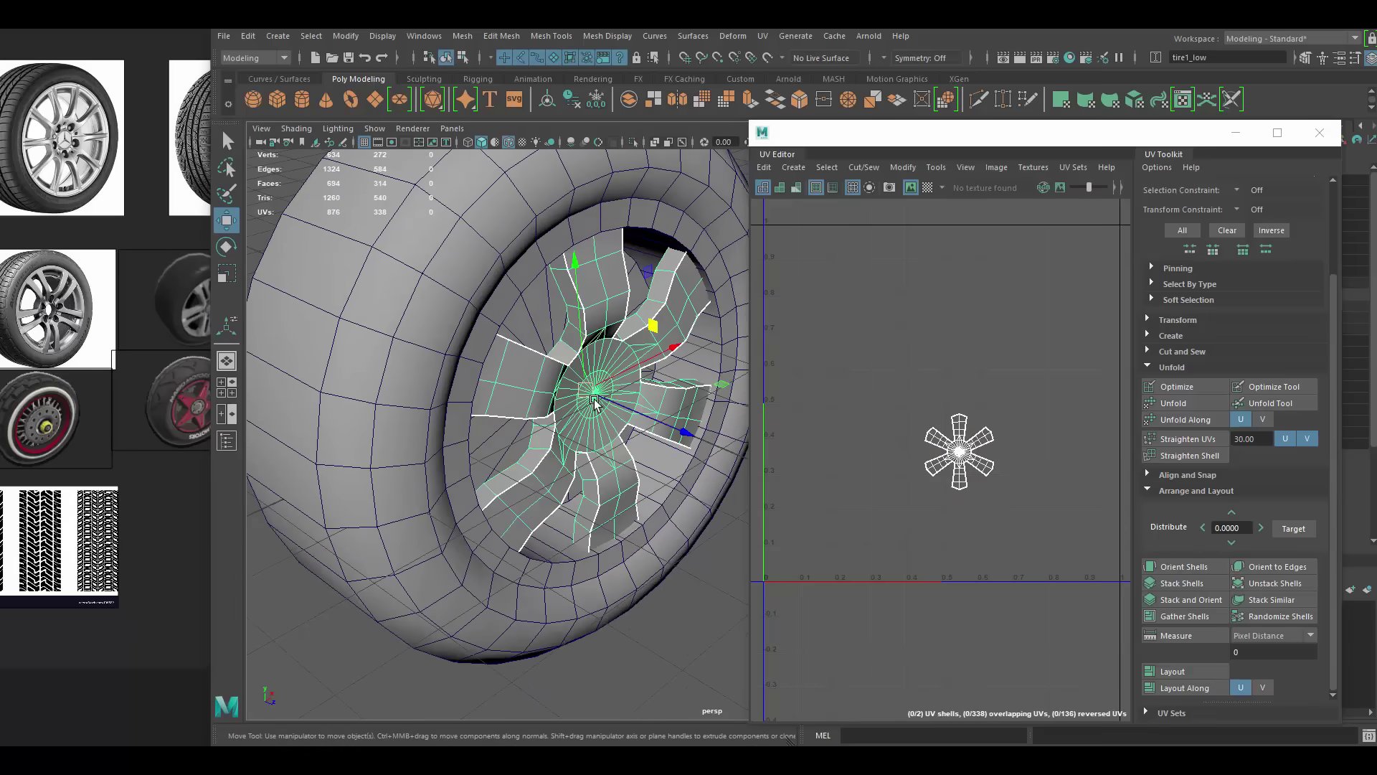
{"action": "key", "text": "ctrl+1"}
- Cut UV seams along the spoke edges and unfold the rim shells
{"action": "left_click", "coordinate": [531, 242]}
{"action": "left_click_drag", "start_coordinate": [532, 242], "coordinate": [445, 345], "text": "alt"}
{"action": "left_click", "coordinate": [430, 401]}
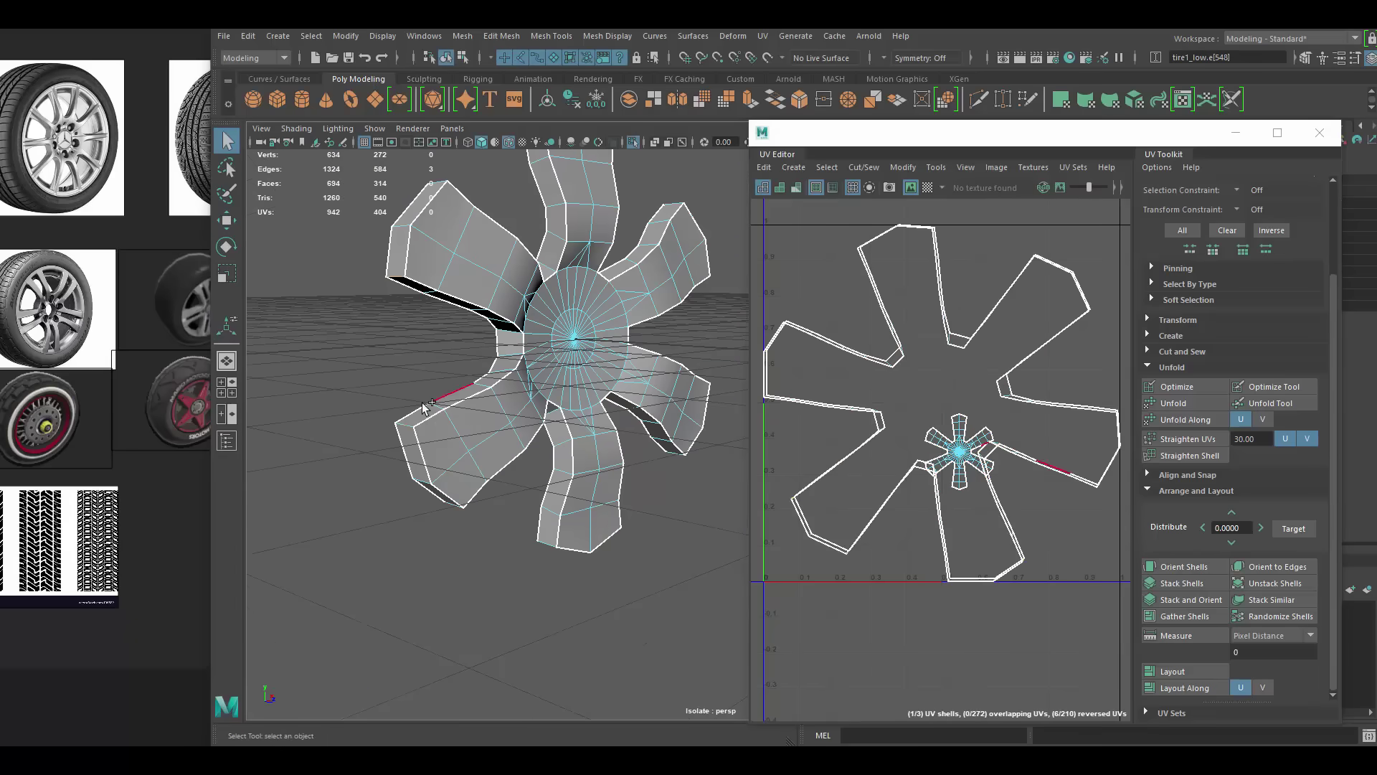
{"action": "right_click_drag", "start_coordinate": [867, 343], "coordinate": [854, 340], "text": "shift"}
{"action": "left_click_drag", "start_coordinate": [617, 401], "coordinate": [536, 474], "text": "alt"}
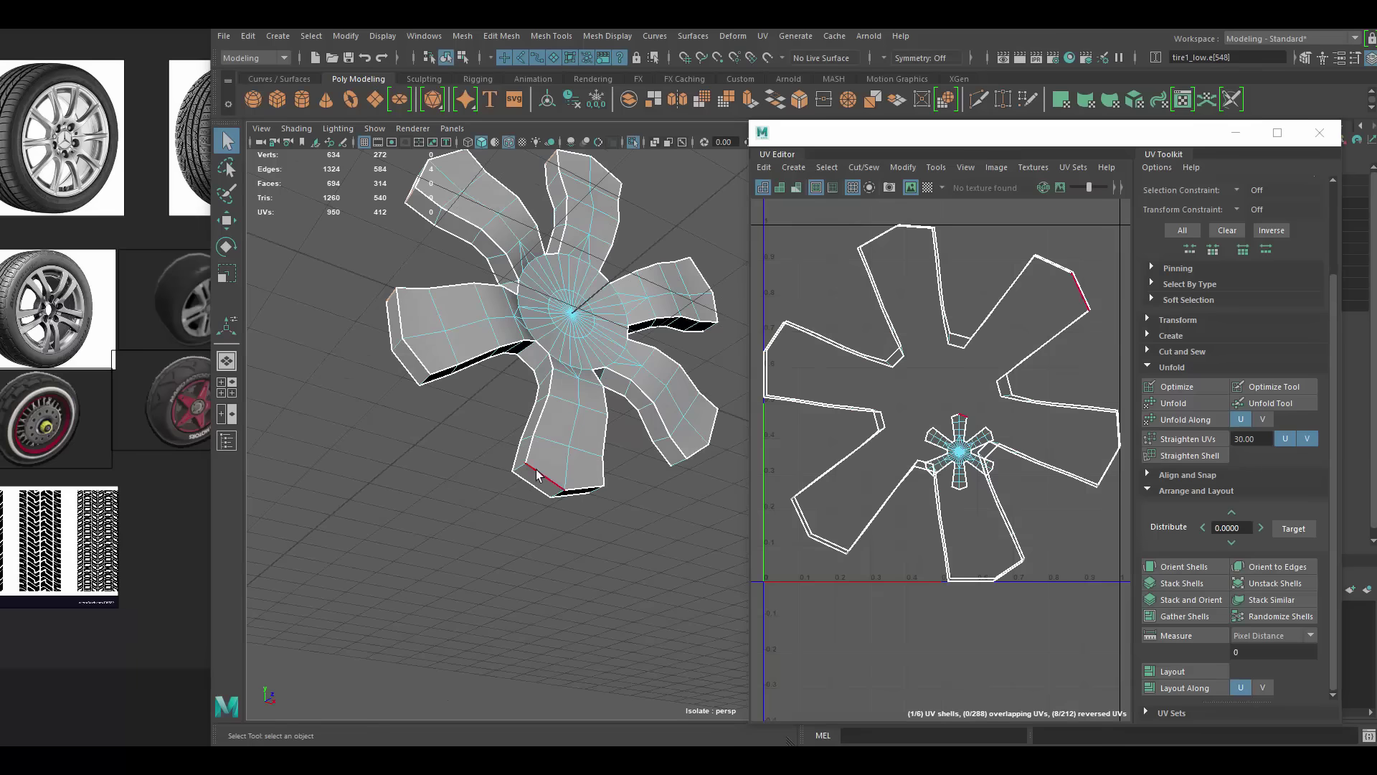
{"action": "left_click", "coordinate": [1177, 403]}
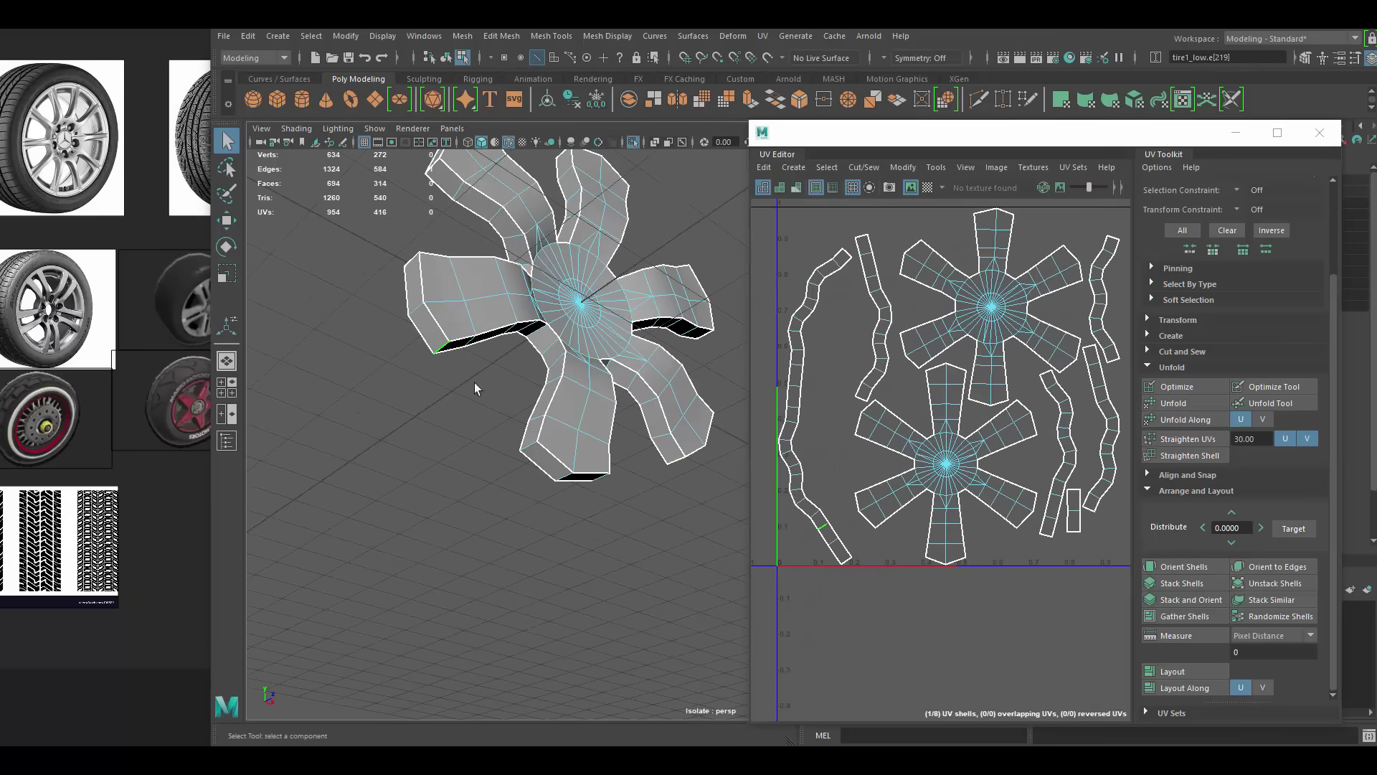
- Orient the UV shells and lay out all of them together
{"action": "left_click_drag", "start_coordinate": [477, 388], "coordinate": [430, 358], "text": "alt"}
{"action": "left_click", "coordinate": [333, 313]}
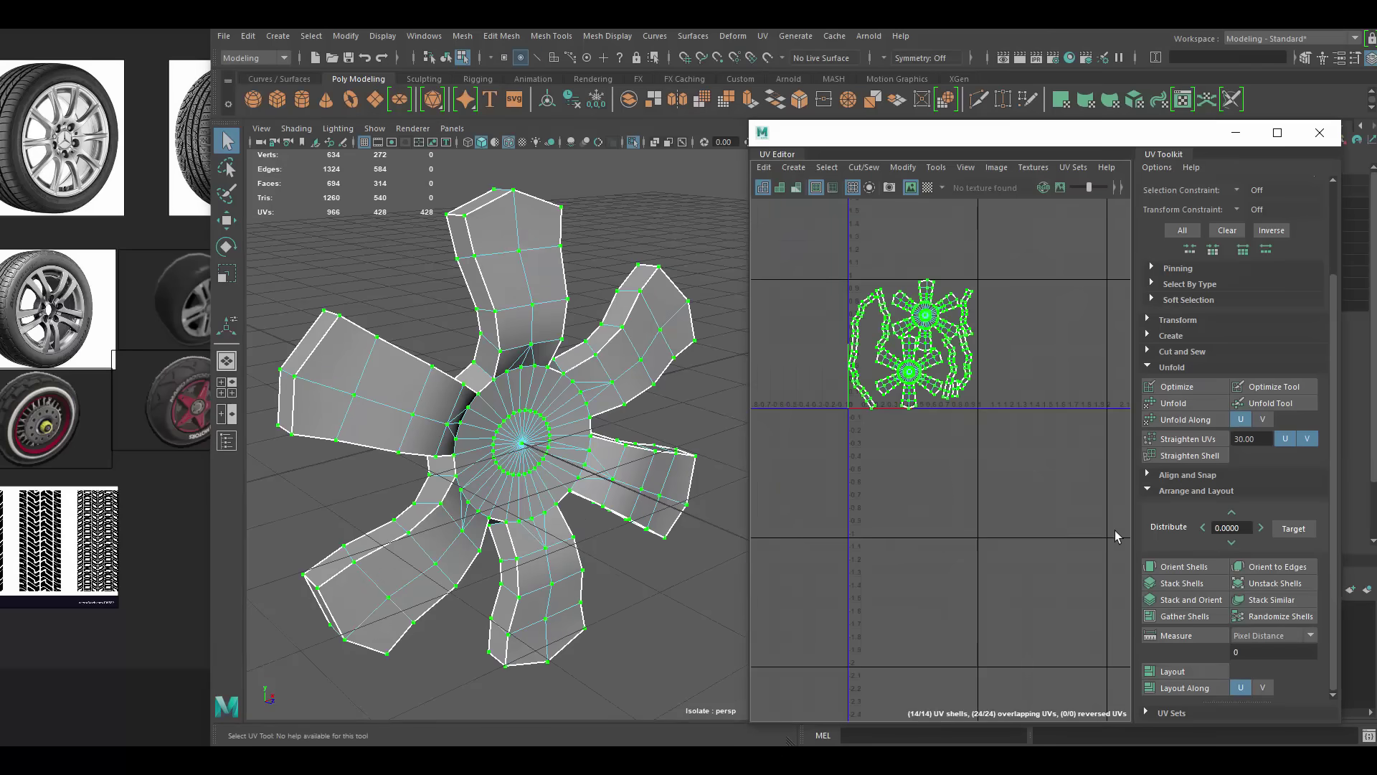
{"action": "left_click", "coordinate": [1195, 571]}
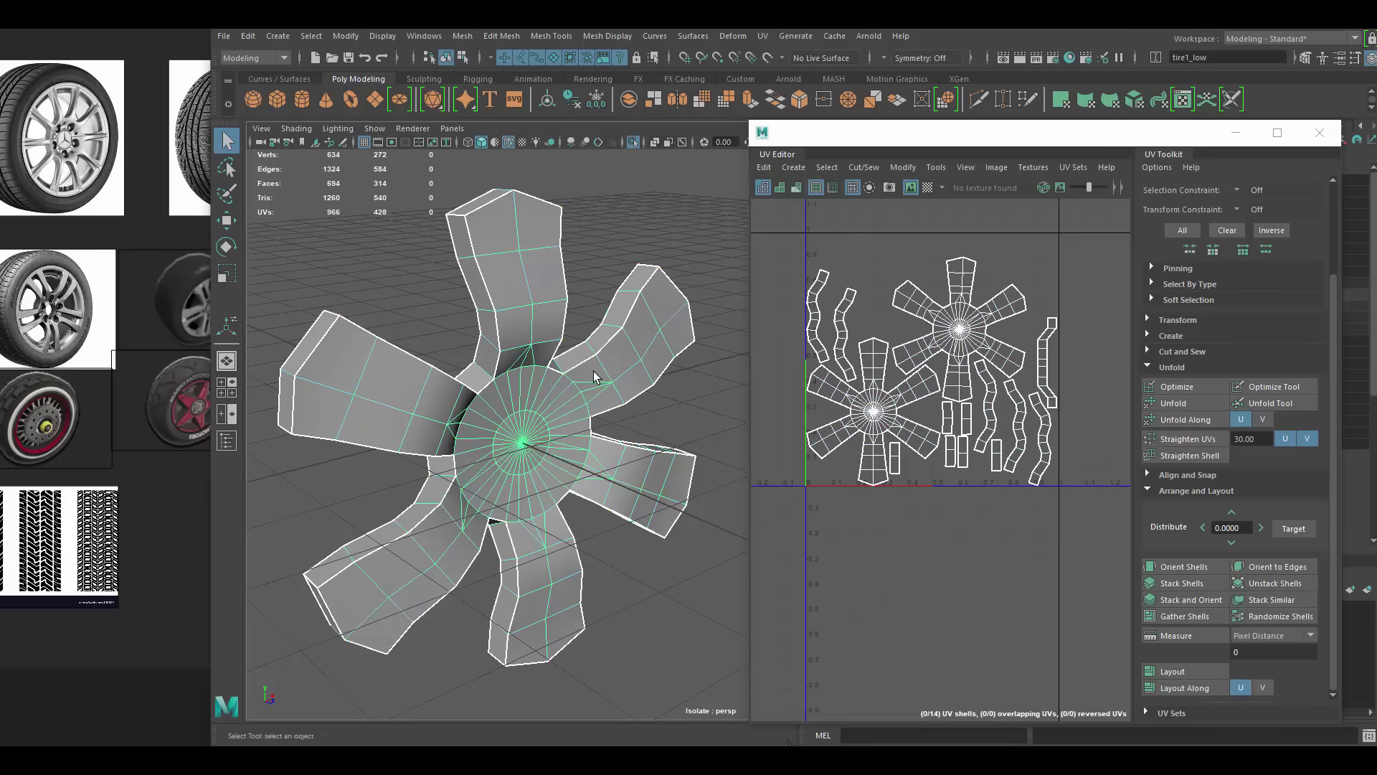
{"action": "left_click", "coordinate": [1172, 672]}
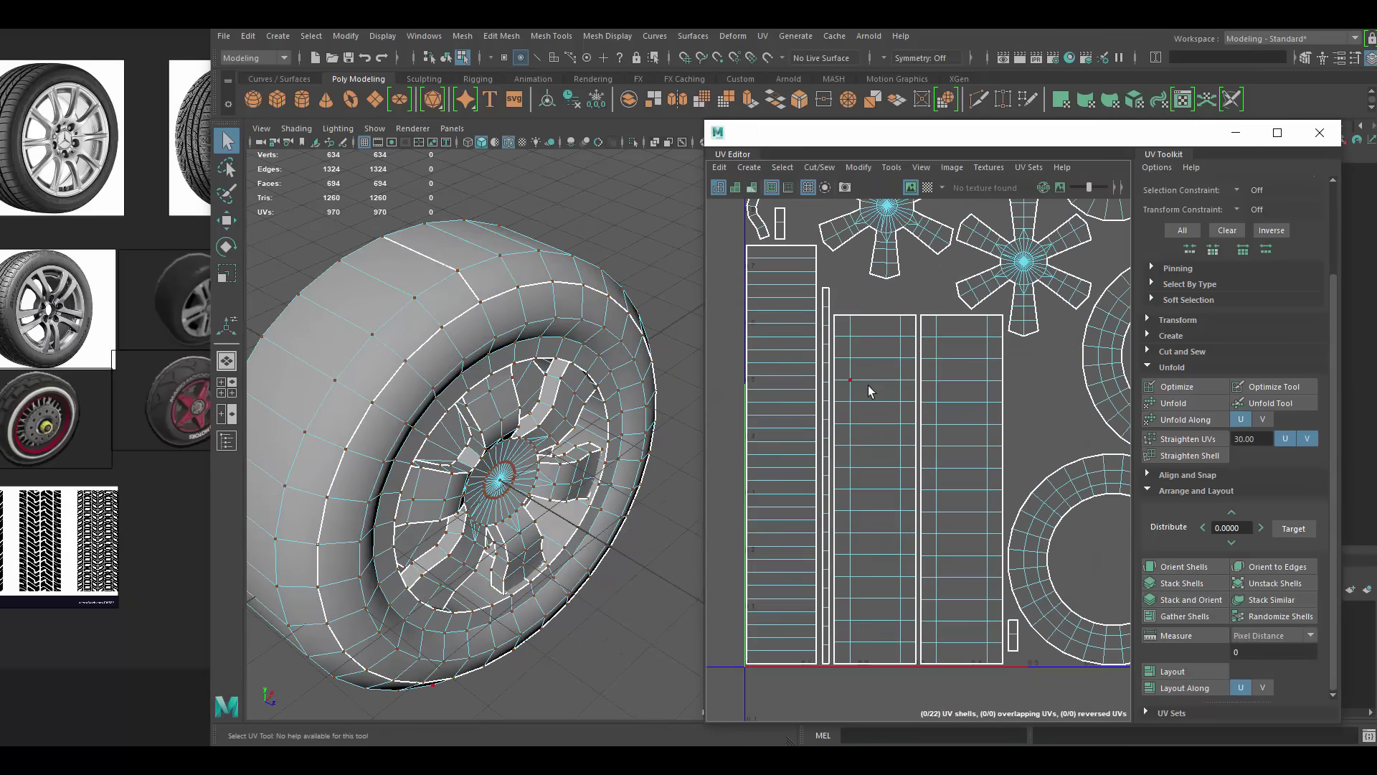
- Adjust the circular UV shell and export the selected tire as tire_low.fbx
{"action": "scroll", "coordinate": [870, 391], "scroll_direction": "down", "scroll_amount": 2}
{"action": "left_click", "coordinate": [1078, 302]}
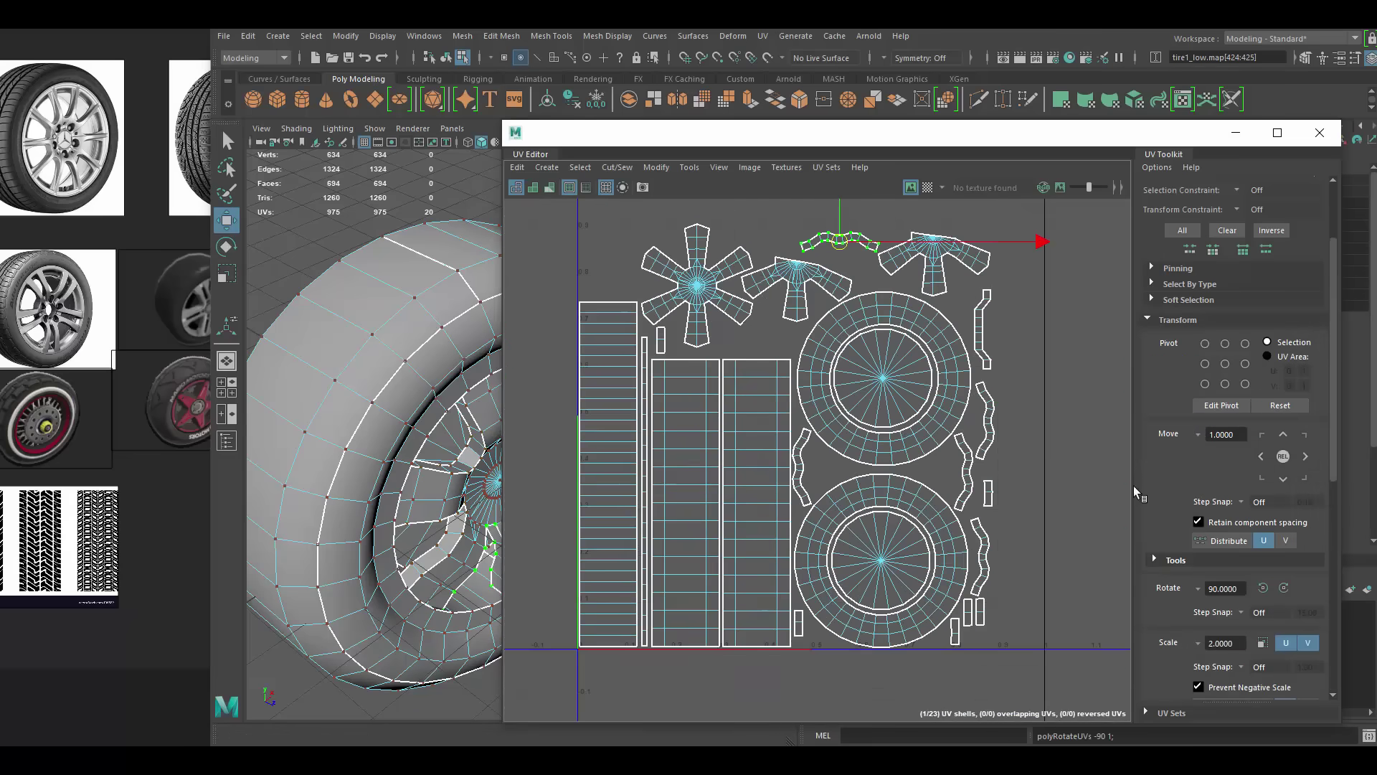
{"action": "scroll", "coordinate": [820, 397], "scroll_direction": "up", "scroll_amount": 3}
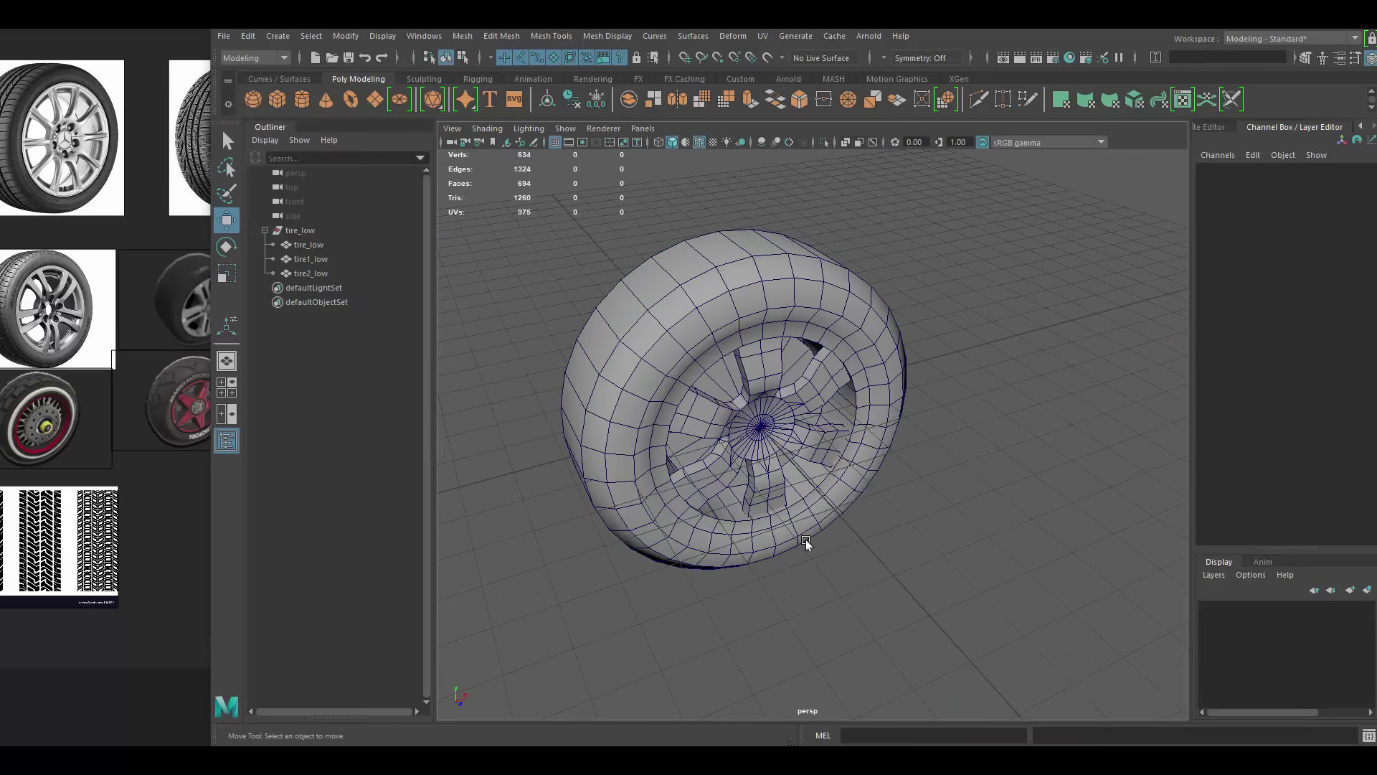
{"action": "left_click", "coordinate": [324, 228]}
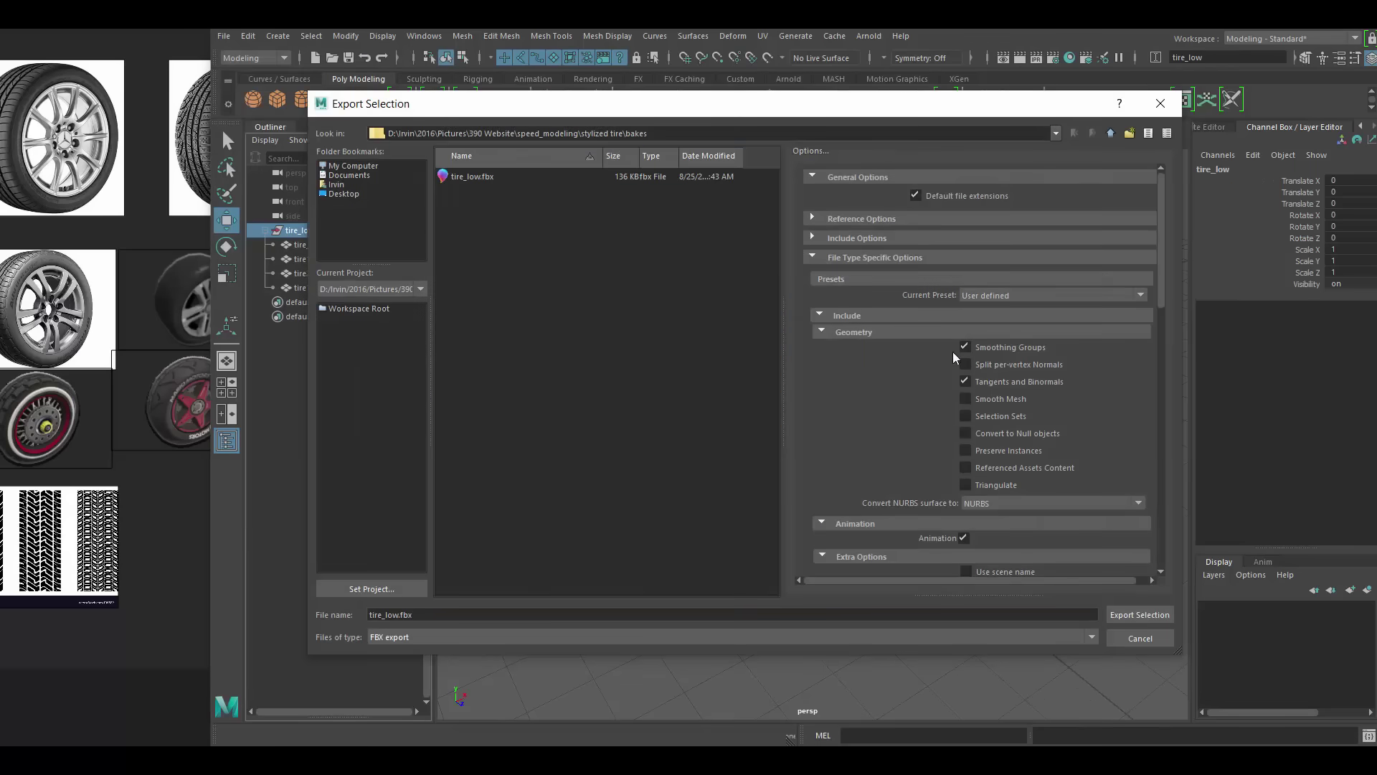
- Duplicate the tire group and hide the original
{"action": "key", "text": "ctrl+d"}
{"action": "key", "text": "ctrl+h"}
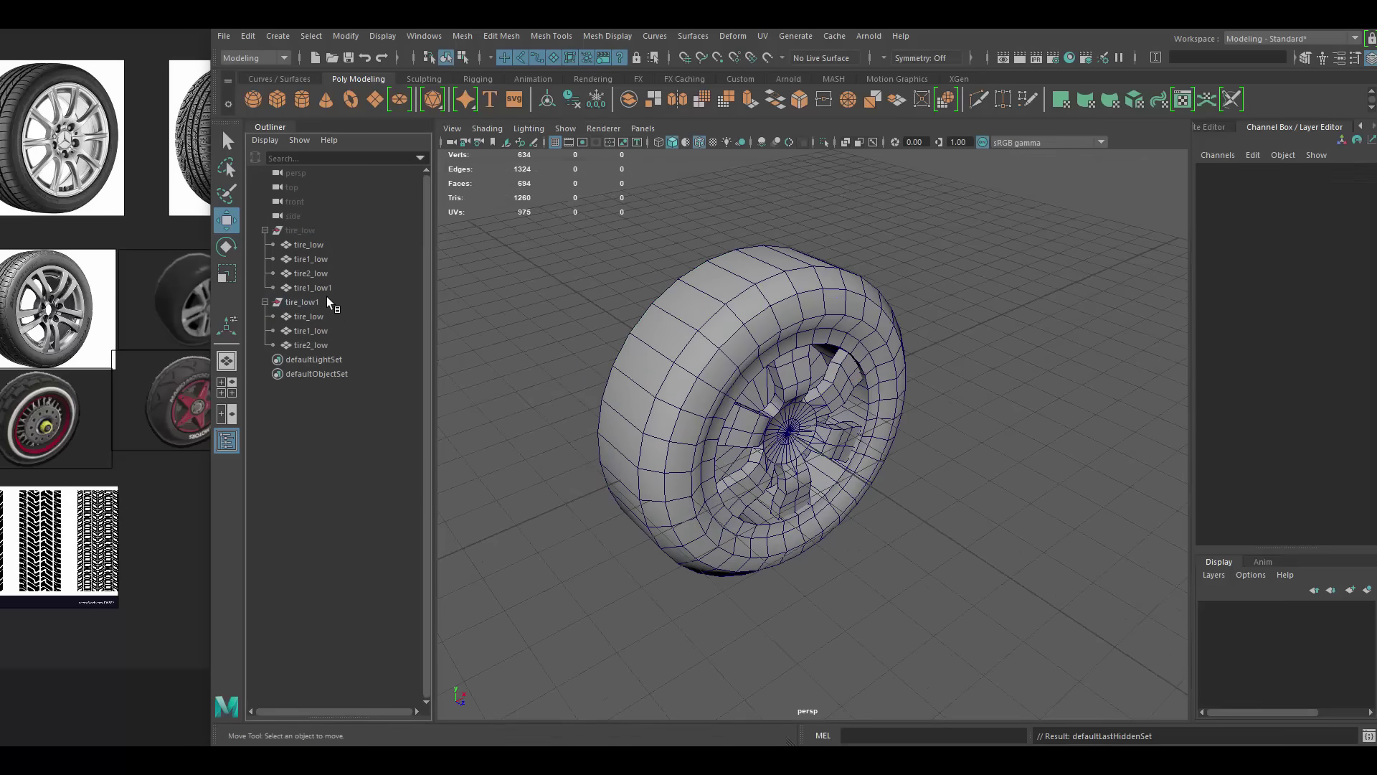
{"action": "key", "text": "space"}
- Rename the duplicate wheel to tire_high and bevel two tire edge loops at 0.1
{"action": "left_click", "coordinate": [512, 275]}
{"action": "left_click", "coordinate": [882, 495]}
{"action": "left_click_drag", "start_coordinate": [718, 431], "coordinate": [878, 315], "text": "alt"}
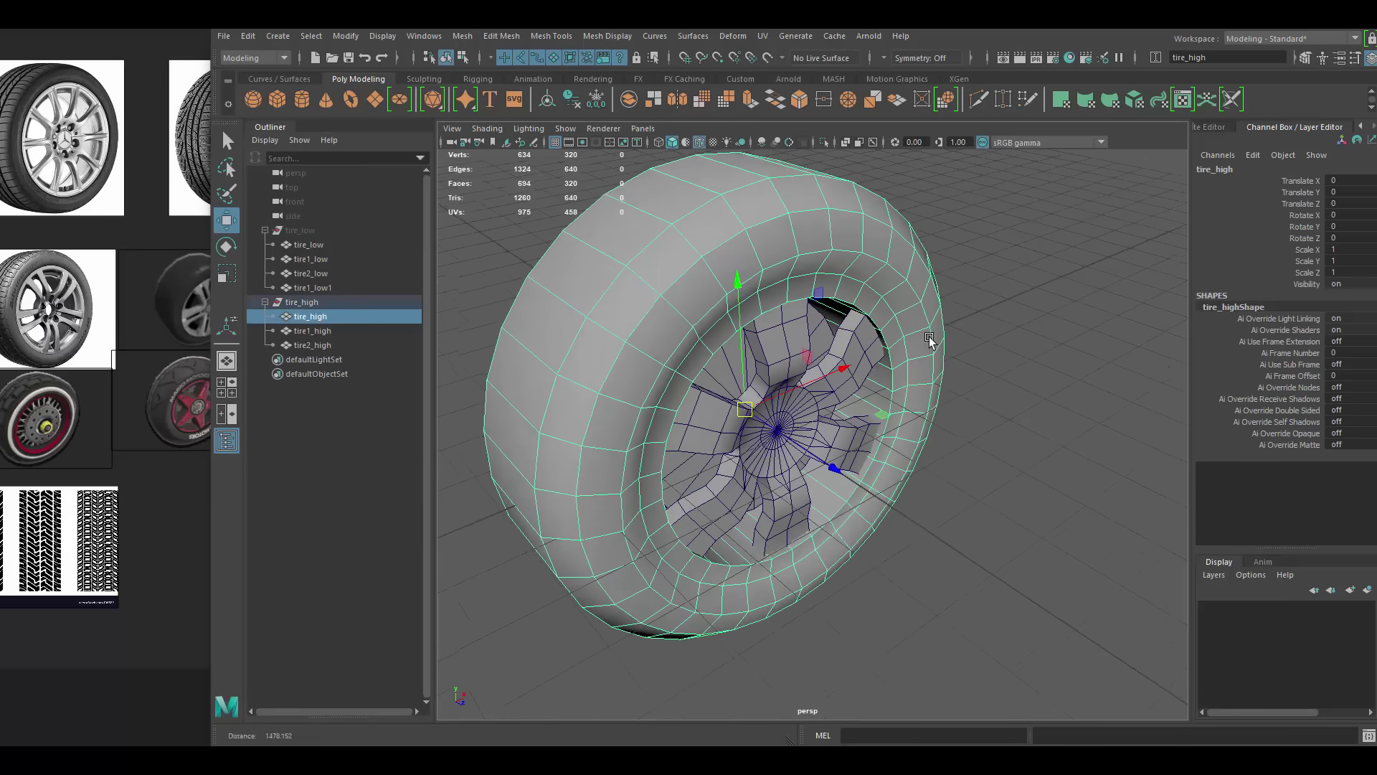
{"action": "double_click", "coordinate": [878, 315]}
{"action": "key", "text": "ctrl+b"}
{"action": "type", "text": "0.1"}
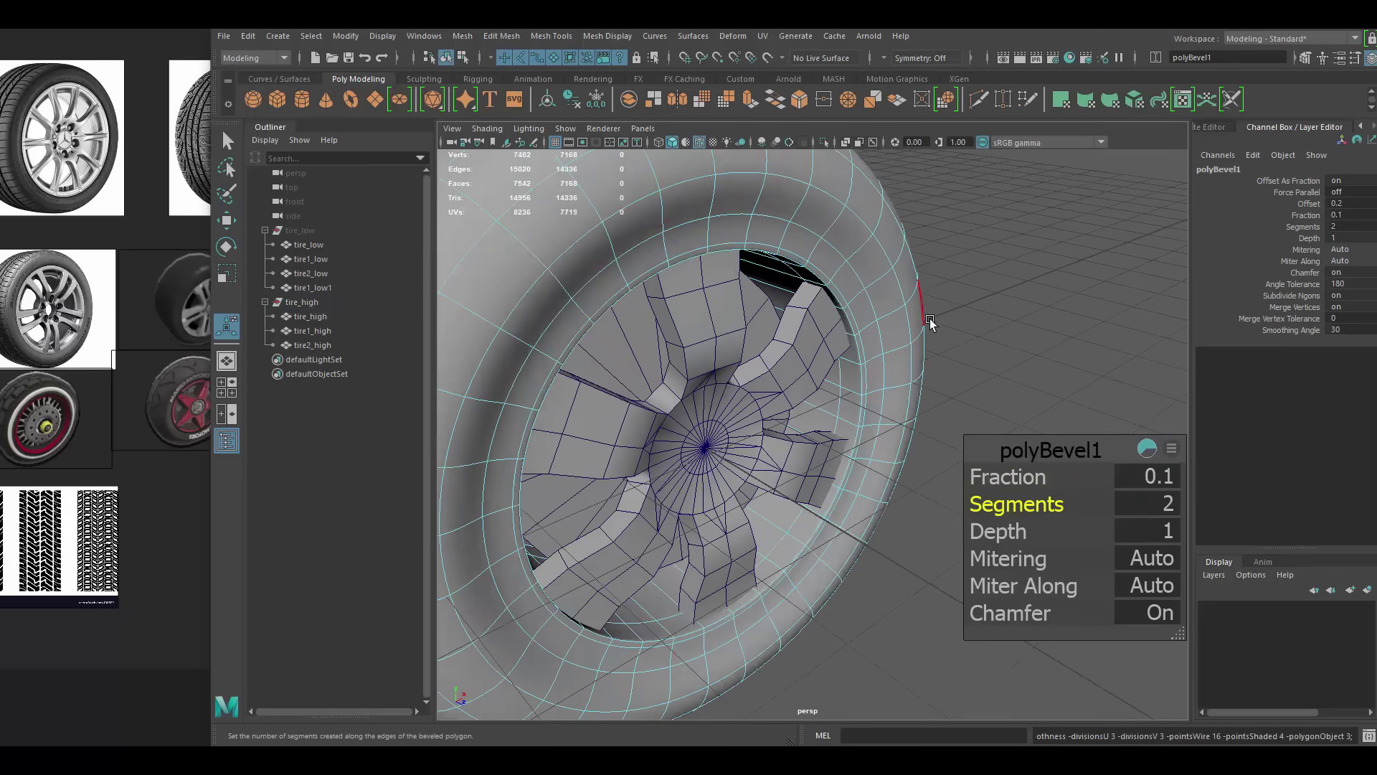
{"action": "key", "text": "ctrl+b"}
{"action": "type", "text": "0.1"}
- Adjust the bevel segment count and add connecting edge loops around the high tire
{"action": "left_click", "coordinate": [1156, 506]}
{"action": "type", "text": "2"}
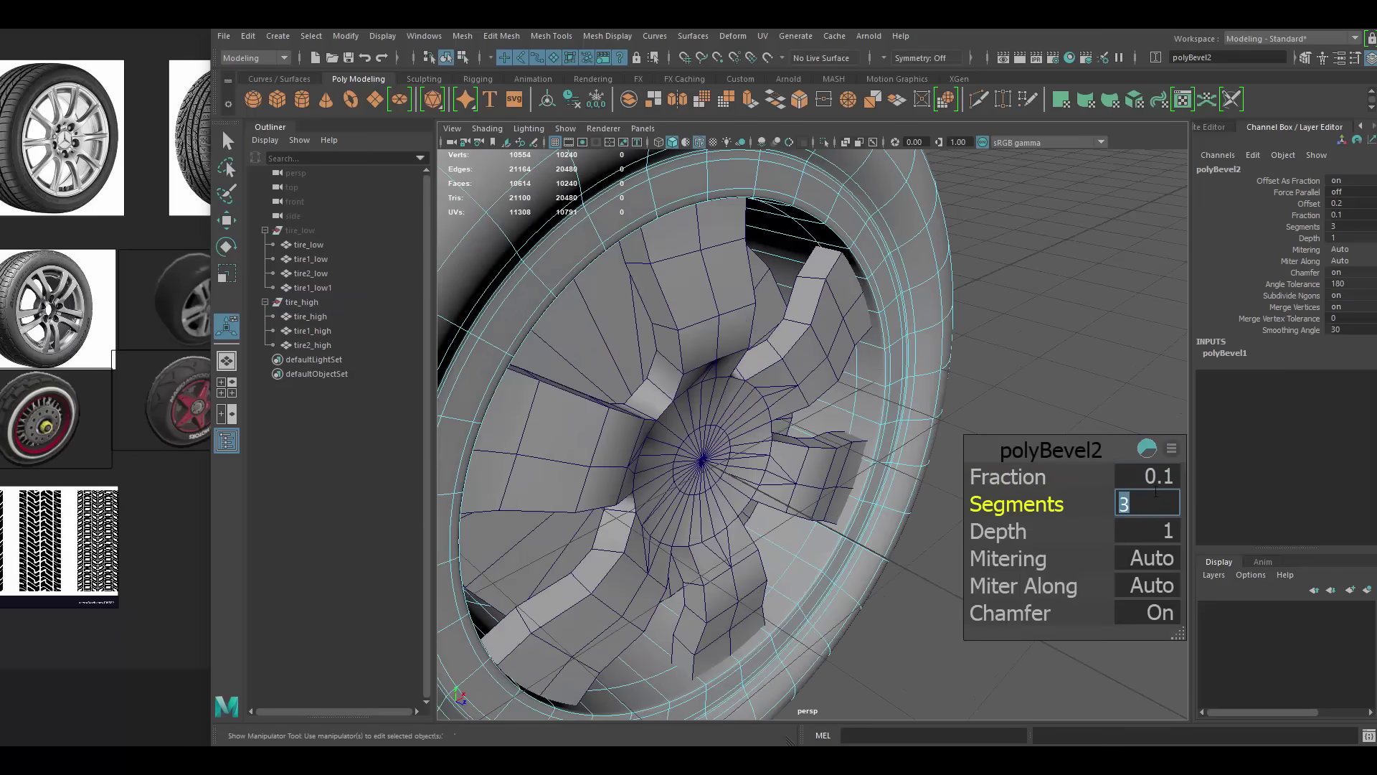
{"action": "type", "text": "1"}
{"action": "left_click_drag", "start_coordinate": [717, 430], "coordinate": [939, 333], "text": "alt"}
{"action": "key", "text": "q"}
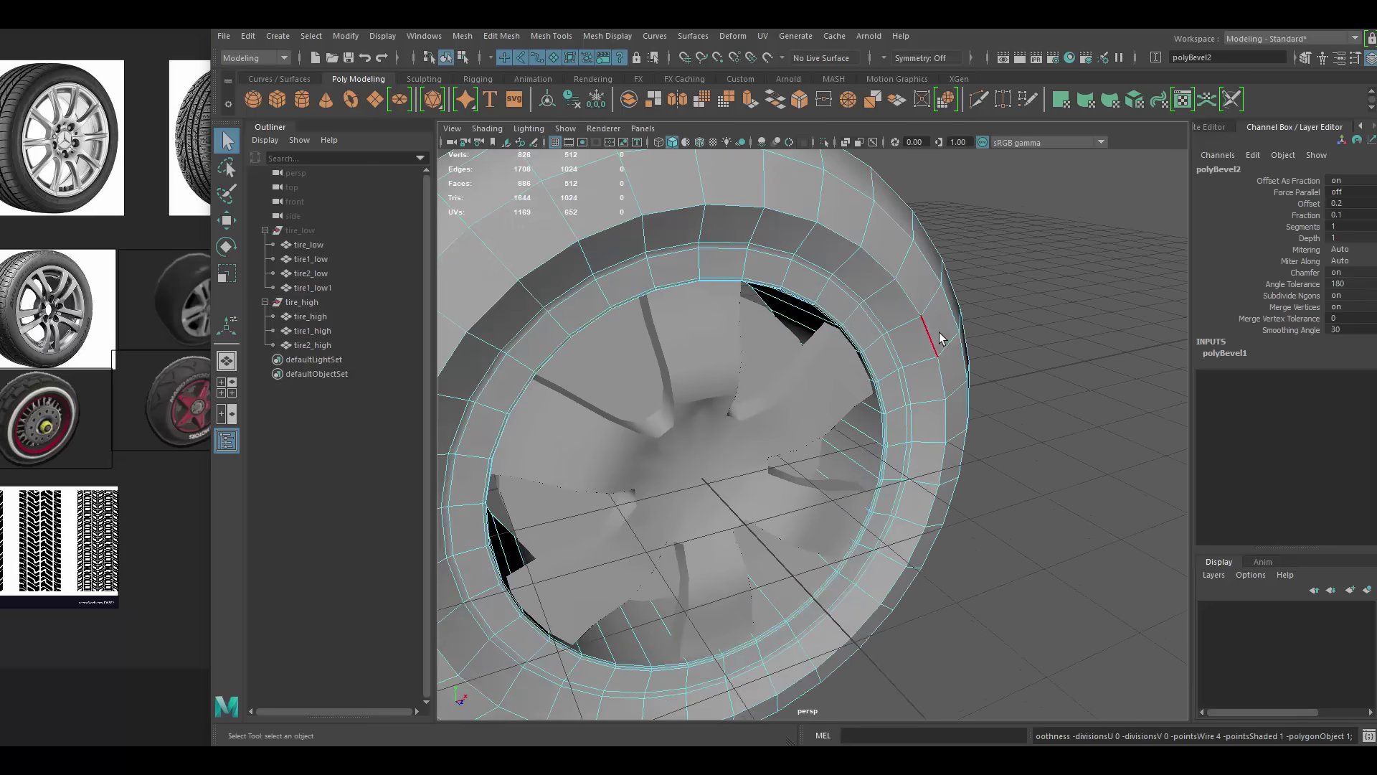
{"action": "left_click", "coordinate": [939, 332]}
{"action": "scroll", "coordinate": [948, 312], "scroll_direction": "up", "scroll_amount": 3}
{"action": "right_click_drag", "start_coordinate": [921, 449], "coordinate": [925, 712], "text": "shift"}
{"action": "scroll", "coordinate": [932, 397], "scroll_direction": "down", "scroll_amount": 3}
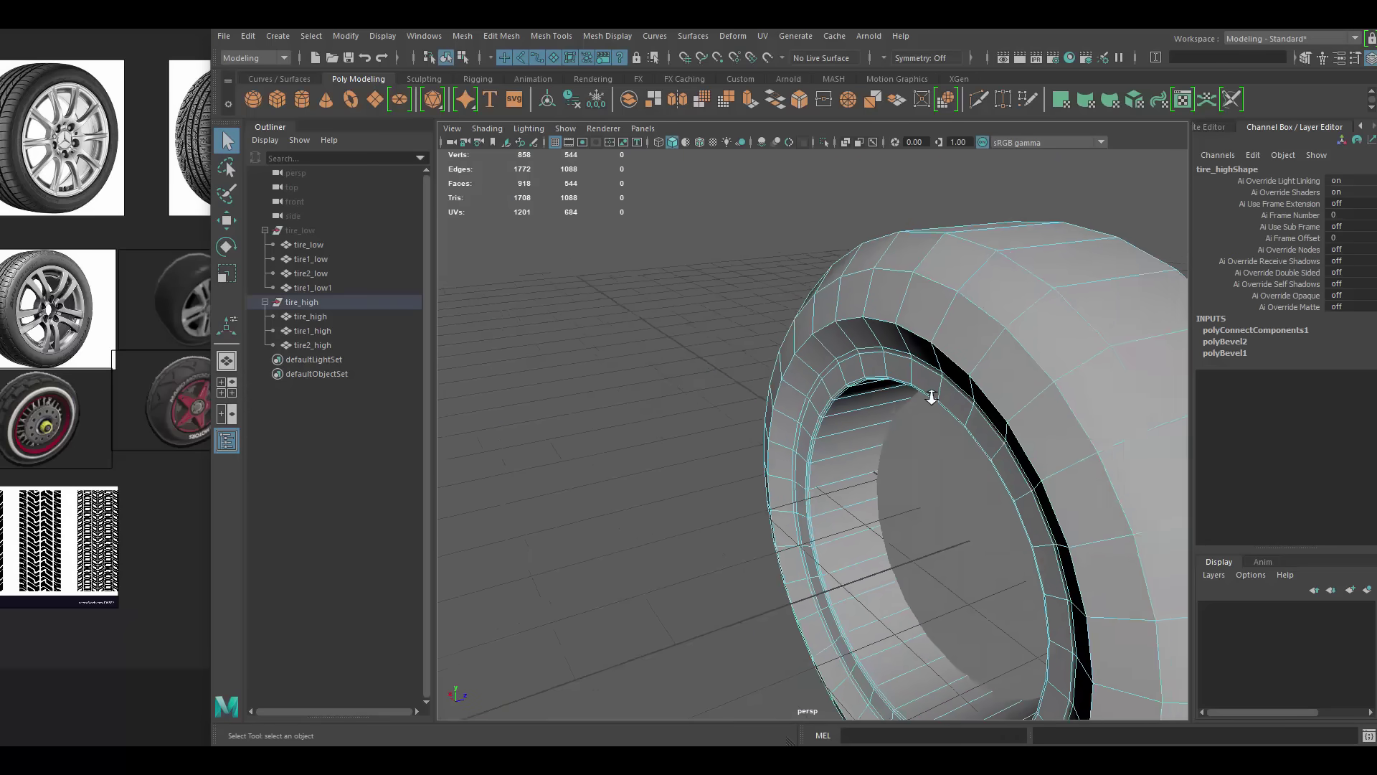
{"action": "scroll", "coordinate": [931, 397], "scroll_direction": "up", "scroll_amount": 3}
{"action": "right_click_drag", "start_coordinate": [891, 376], "coordinate": [891, 430], "text": "shift"}
- Select an edge loop on the tread and bevel it with 2 segments
{"action": "key", "text": "r"}
{"action": "mouse_move", "coordinate": [1004, 409]}
{"action": "left_mouse_down", "text": "alt"}
{"action": "mouse_move", "coordinate": [816, 637]}
{"action": "mouse_move", "coordinate": [807, 617]}
{"action": "left_mouse_up", "text": "alt"}
{"action": "key", "text": "w"}
{"action": "double_click", "coordinate": [808, 214]}
{"action": "left_click_drag", "start_coordinate": [809, 214], "coordinate": [682, 270], "text": "alt"}
{"action": "key", "text": "3"}
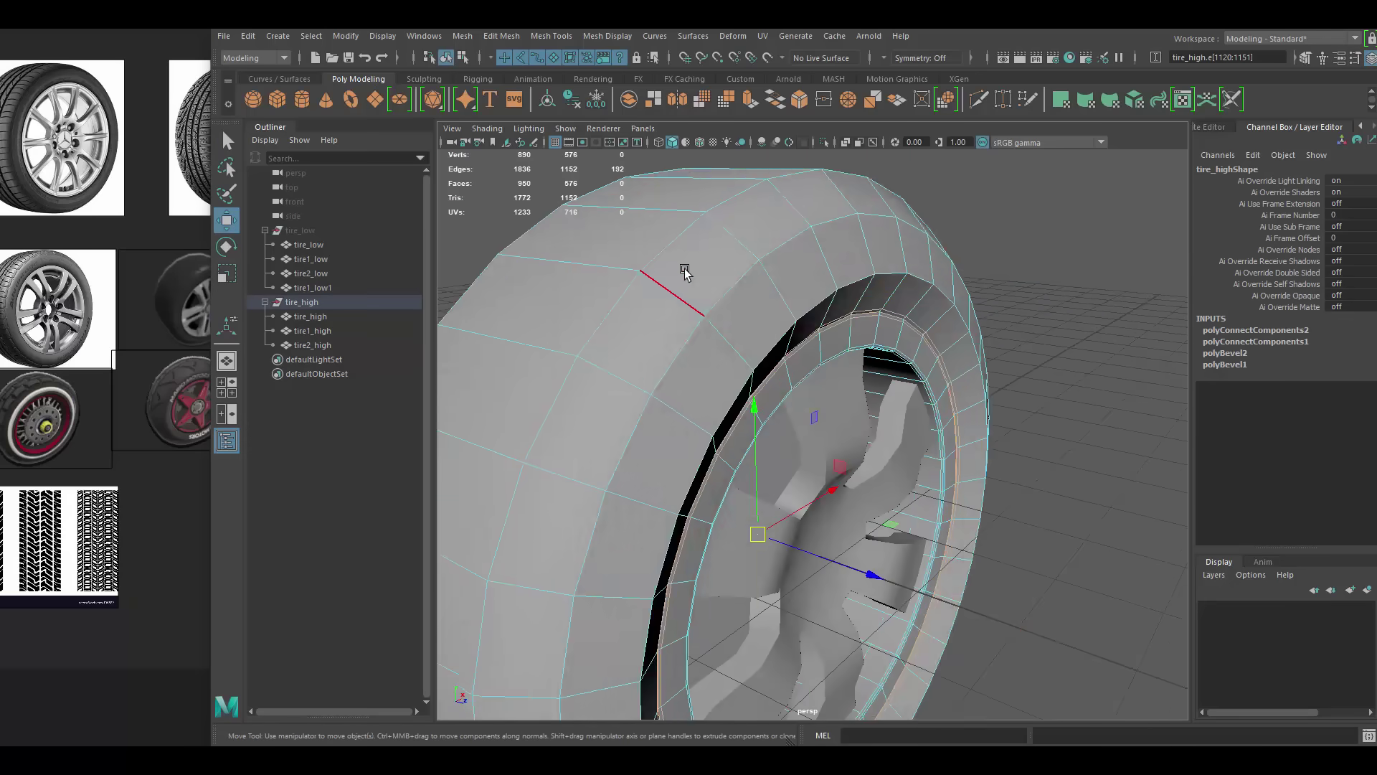
{"action": "key", "text": "ctrl+b"}
{"action": "type", "text": "2"}
{"action": "key", "text": "Return"}
- Bevel the selected tire edge loops with 2 segments, checking them in smooth preview
{"action": "key", "text": "q"}
{"action": "scroll", "coordinate": [915, 372], "scroll_direction": "down", "scroll_amount": 5}
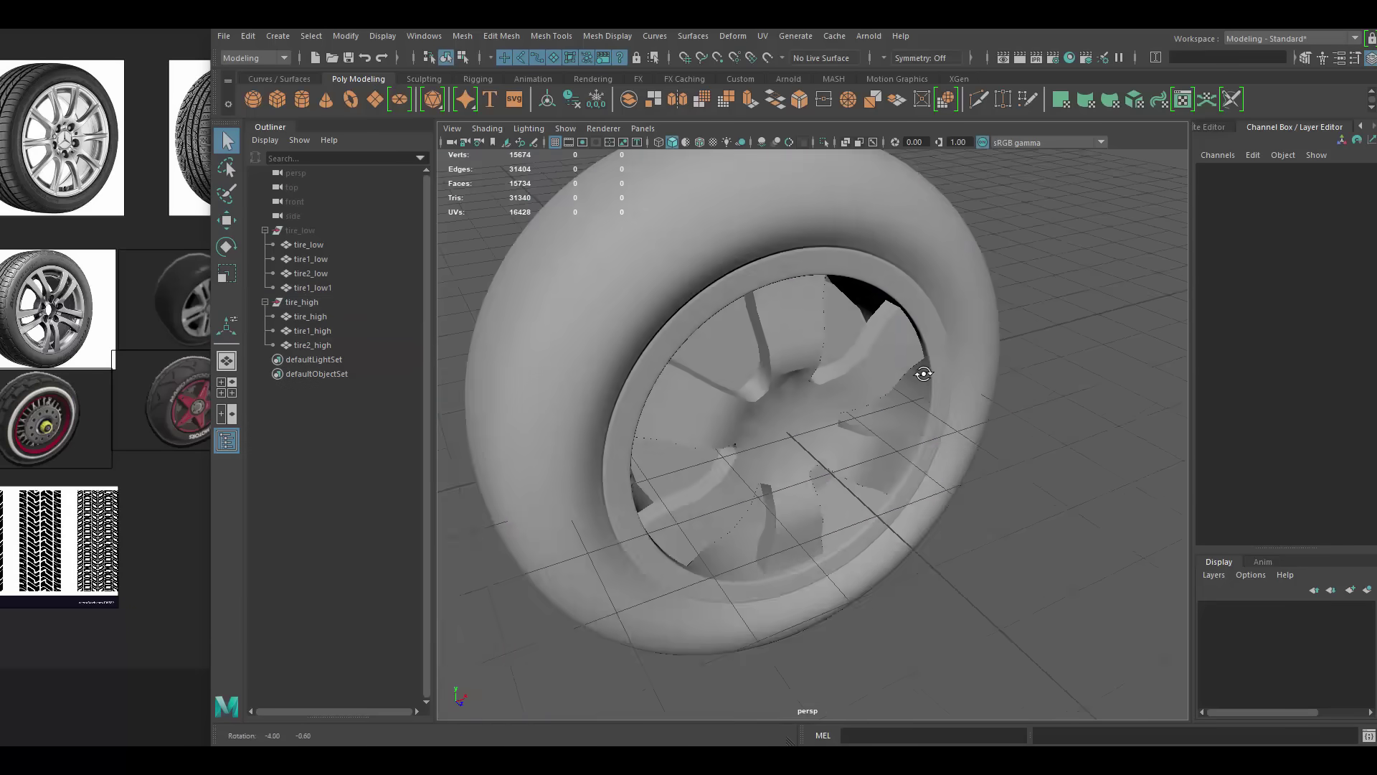
{"action": "key", "text": "1"}
{"action": "mouse_move", "coordinate": [916, 372]}
{"action": "left_mouse_down", "text": "alt"}
{"action": "mouse_move", "coordinate": [782, 265]}
{"action": "mouse_move", "coordinate": [842, 313]}
{"action": "left_mouse_up", "text": "alt"}
{"action": "key", "text": "3"}
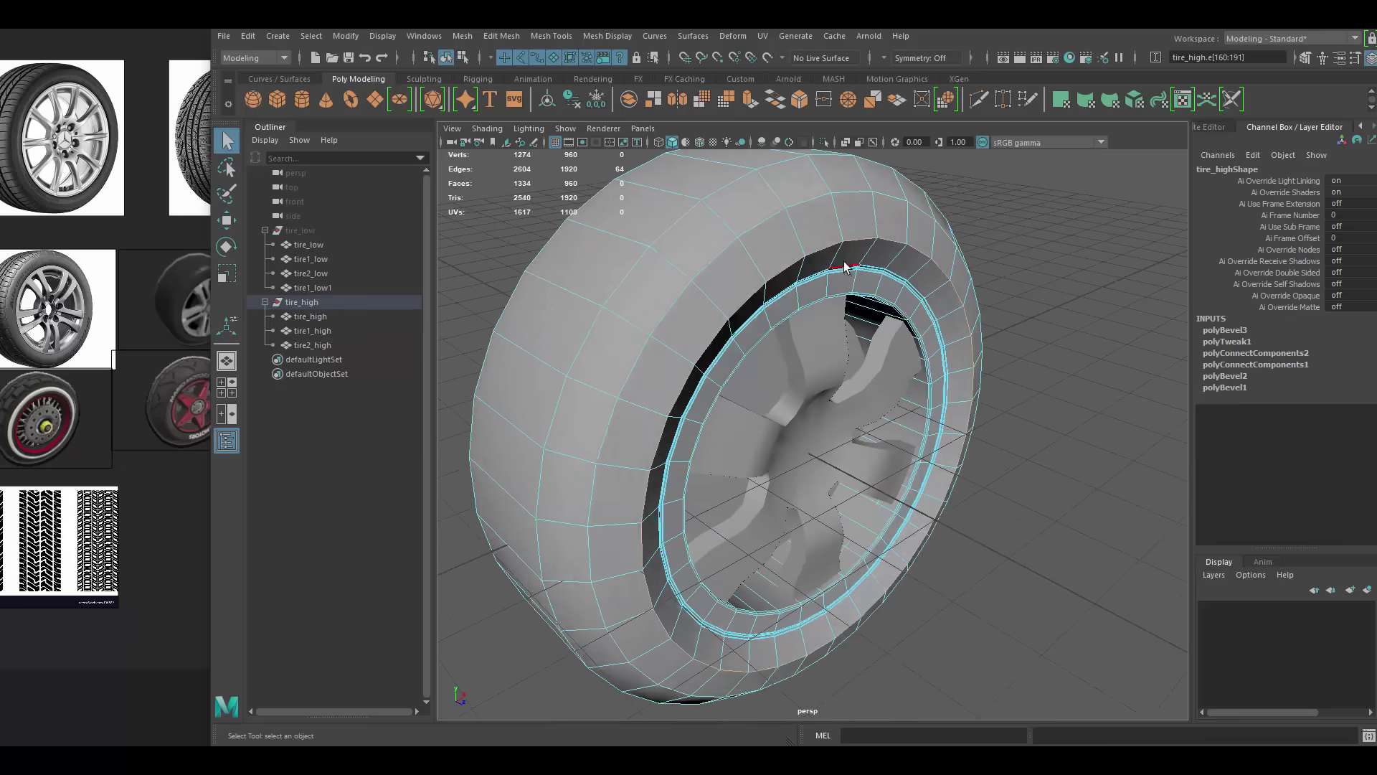
{"action": "key", "text": "ctrl+b"}
{"action": "type", "text": "2"}
{"action": "key", "text": "Return"}
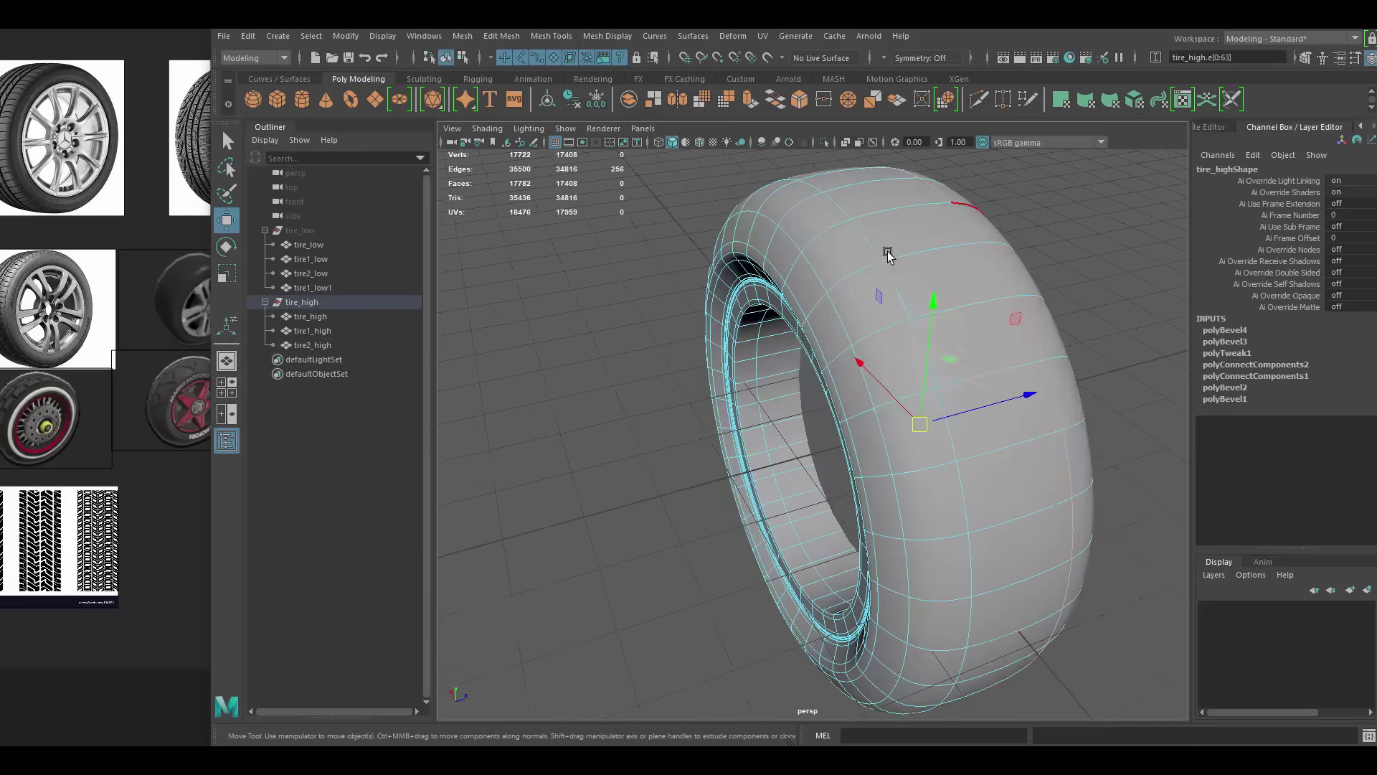
- Bevel the next set of tire edges with fraction 0.5
{"action": "key", "text": "ctrl+b"}
{"action": "type", "text": "0.5"}
{"action": "left_click_drag", "start_coordinate": [892, 255], "coordinate": [1153, 508], "text": "alt"}
{"action": "key", "text": "Return"}
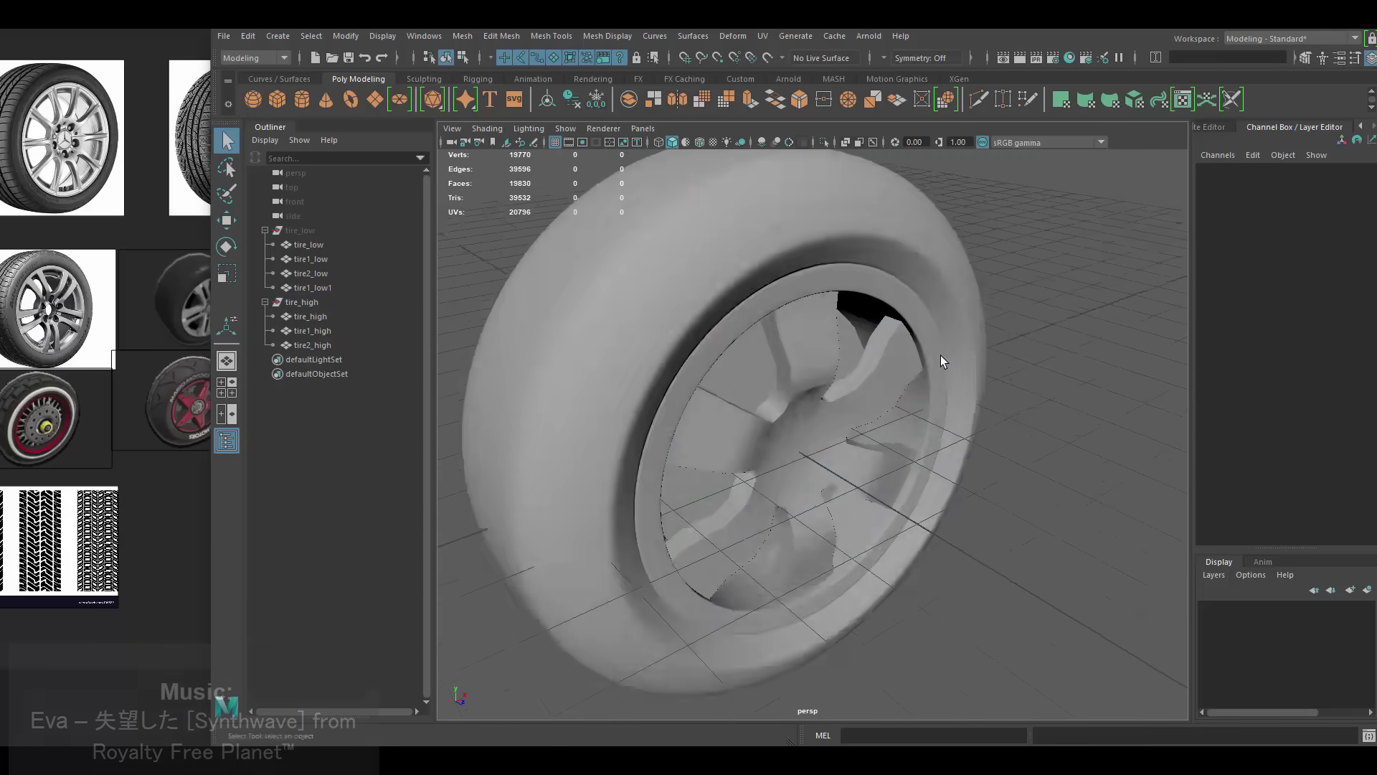
{"action": "scroll", "coordinate": [940, 355], "scroll_direction": "up", "scroll_amount": 5}
- Isolate the hub disc and bevel its outer edge, then show the whole tire again
{"action": "key", "text": "ctrl+1"}
{"action": "key", "text": "ctrl+b"}
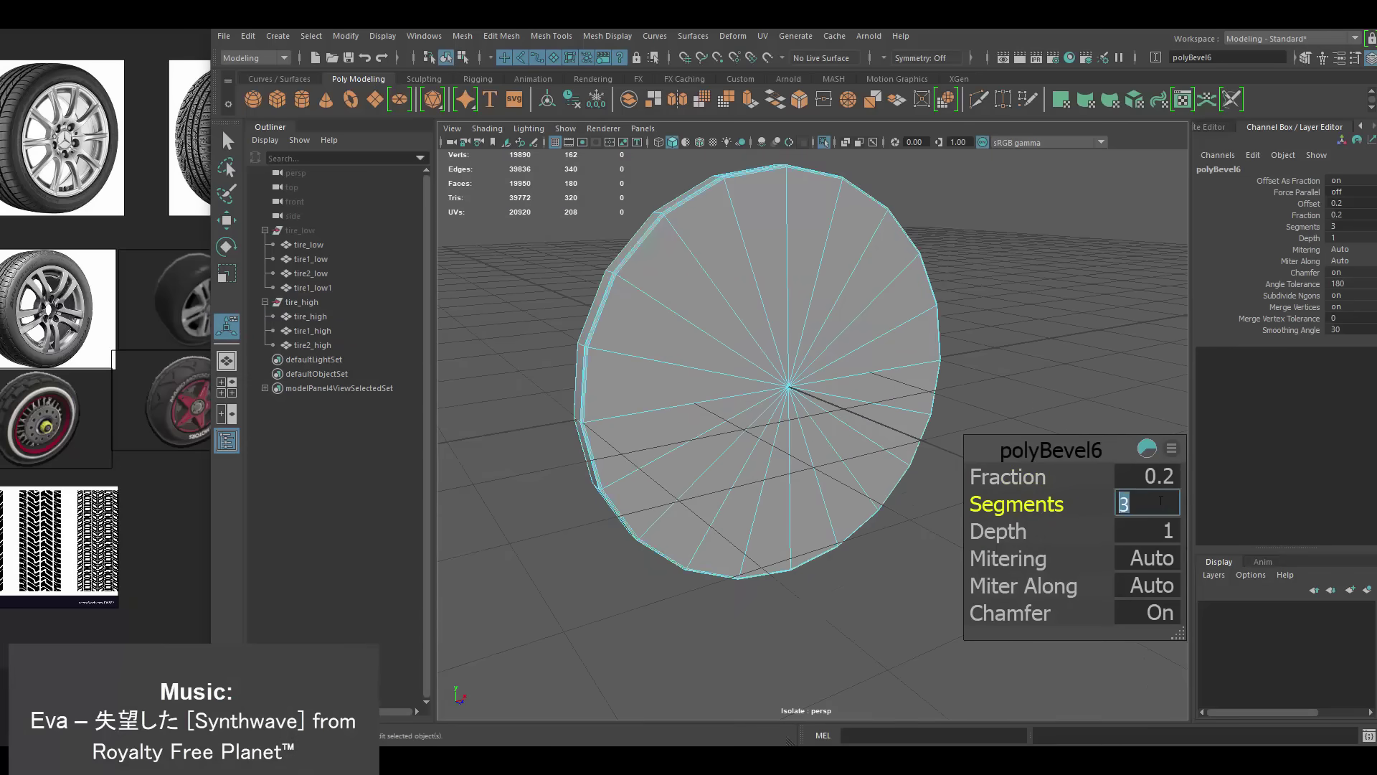
{"action": "key", "text": "Return"}
{"action": "key", "text": "ctrl+1"}
- Select the hub mesh, frame it, and select its edges and a full edge loop
{"action": "left_click", "coordinate": [961, 316]}
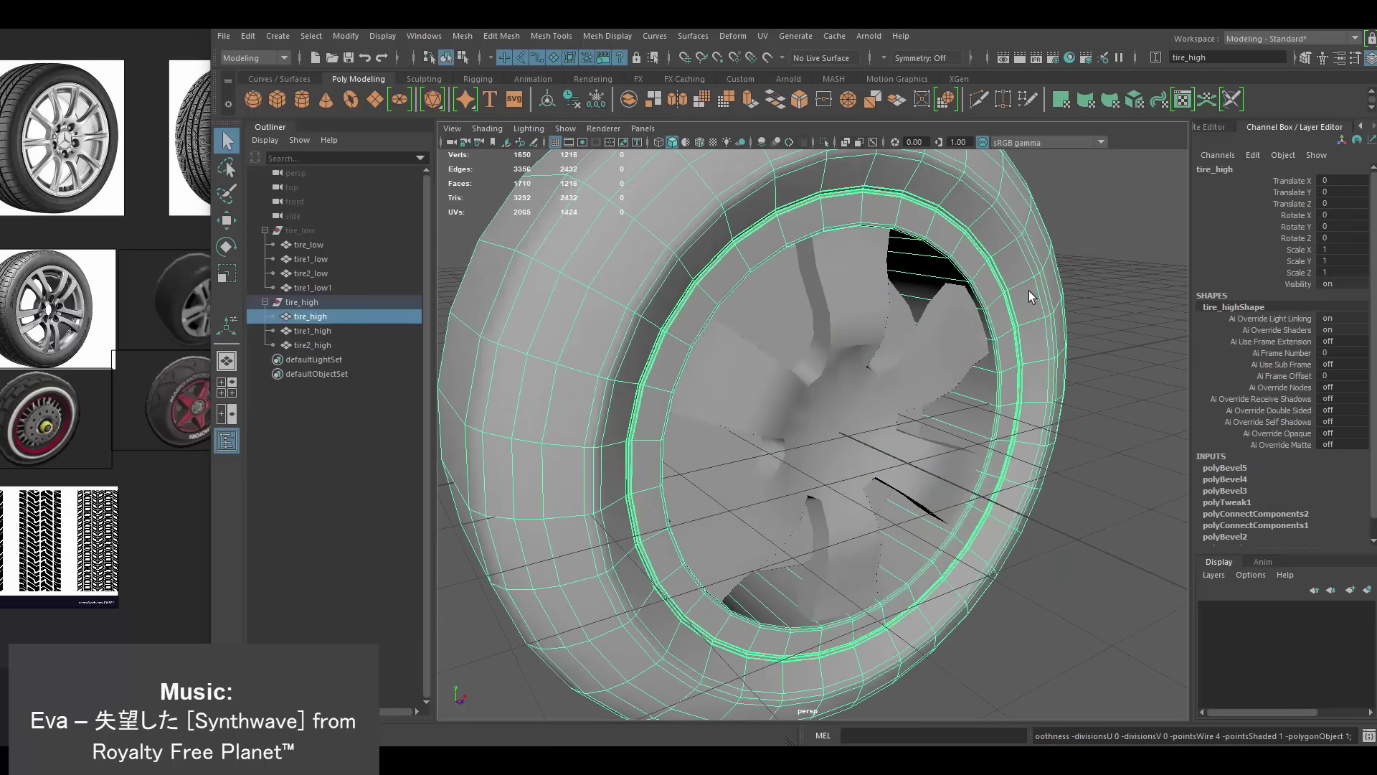
{"action": "left_click", "coordinate": [947, 337]}
{"action": "key", "text": "f"}
{"action": "right_click_drag", "start_coordinate": [851, 347], "coordinate": [851, 315]}
{"action": "left_click", "coordinate": [795, 342]}
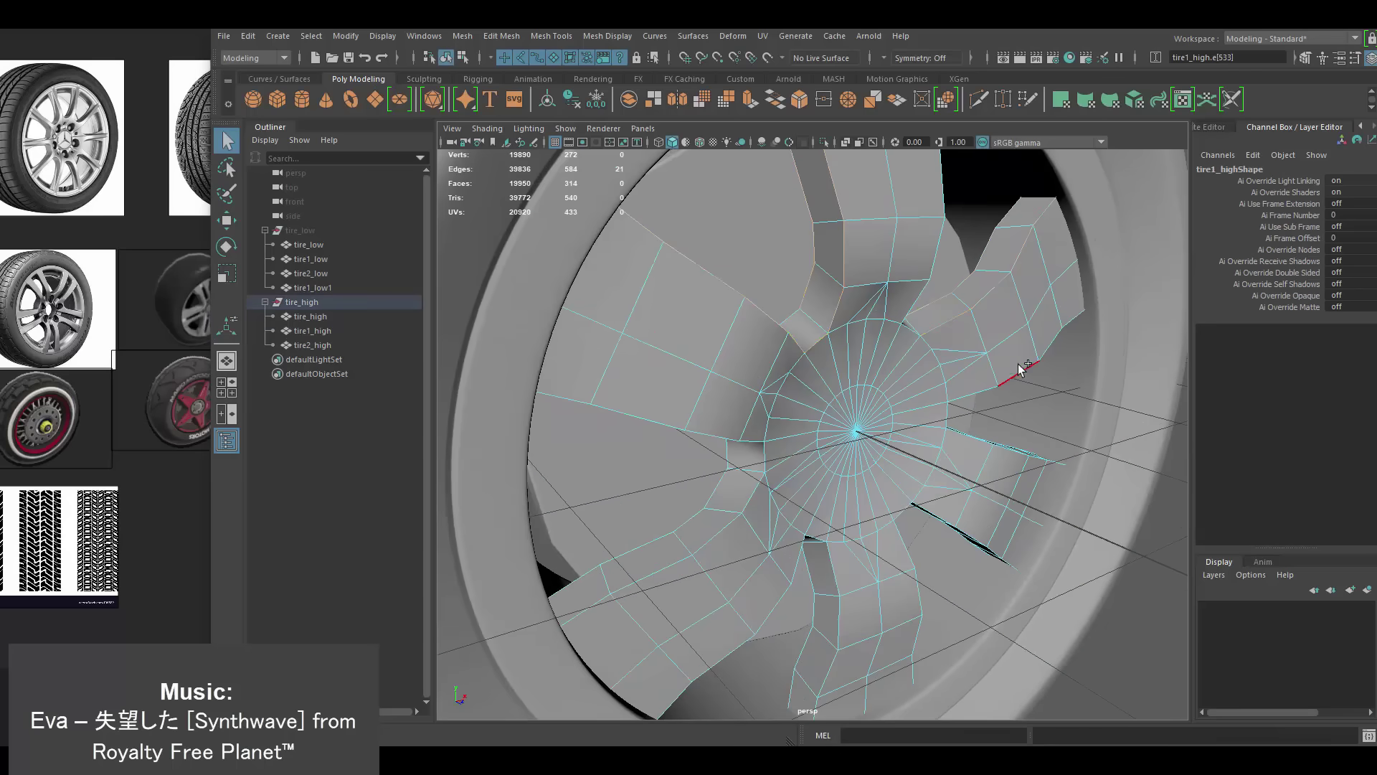
{"action": "mouse_move", "coordinate": [776, 434]}
{"action": "left_mouse_down", "text": "alt"}
{"action": "mouse_move", "coordinate": [717, 376]}
{"action": "mouse_move", "coordinate": [758, 479]}
{"action": "left_mouse_up", "text": "alt"}
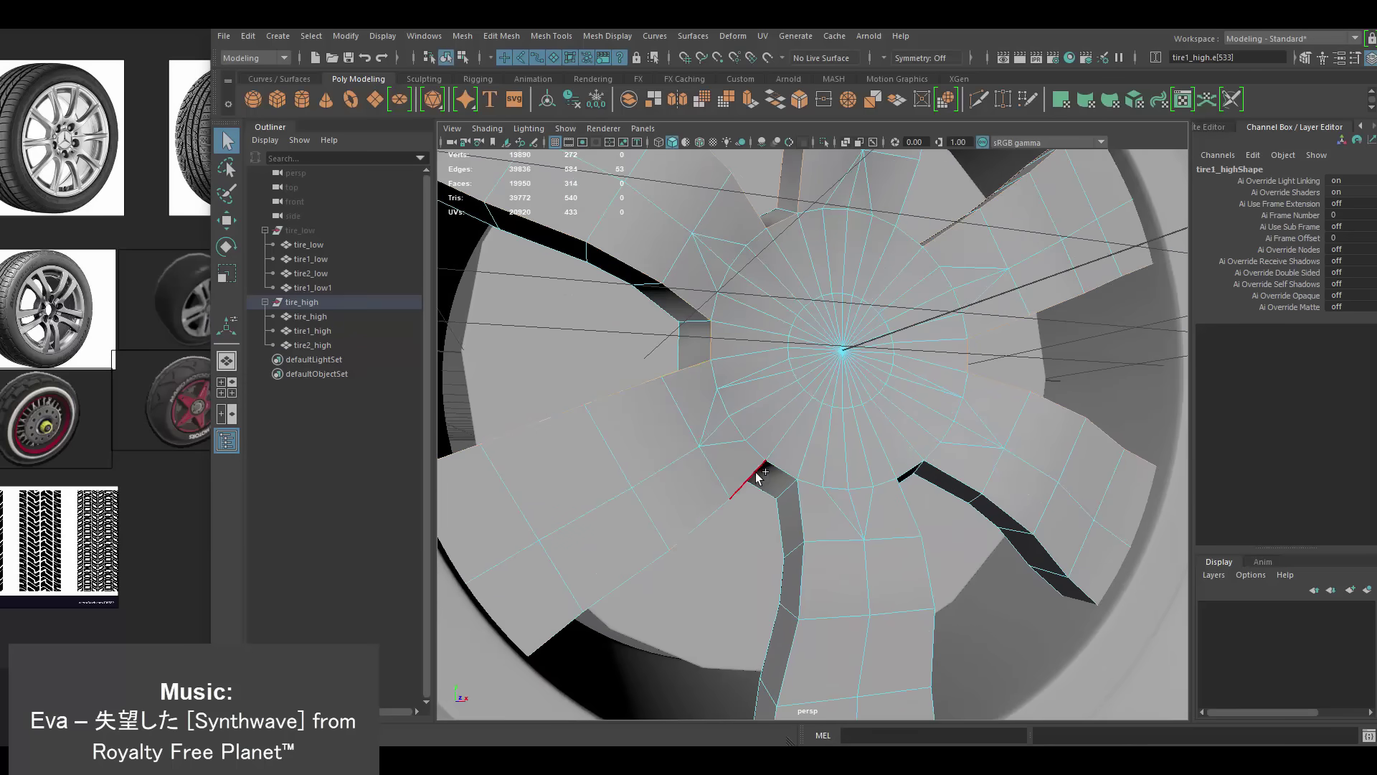
{"action": "double_click", "coordinate": [907, 473], "text": "shift"}
{"action": "mouse_move", "coordinate": [907, 474]}
{"action": "left_mouse_down", "text": "alt"}
{"action": "mouse_move", "coordinate": [789, 368]}
{"action": "mouse_move", "coordinate": [839, 282]}
{"action": "mouse_move", "coordinate": [765, 347]}
{"action": "mouse_move", "coordinate": [831, 408]}
{"action": "left_mouse_up", "text": "alt"}
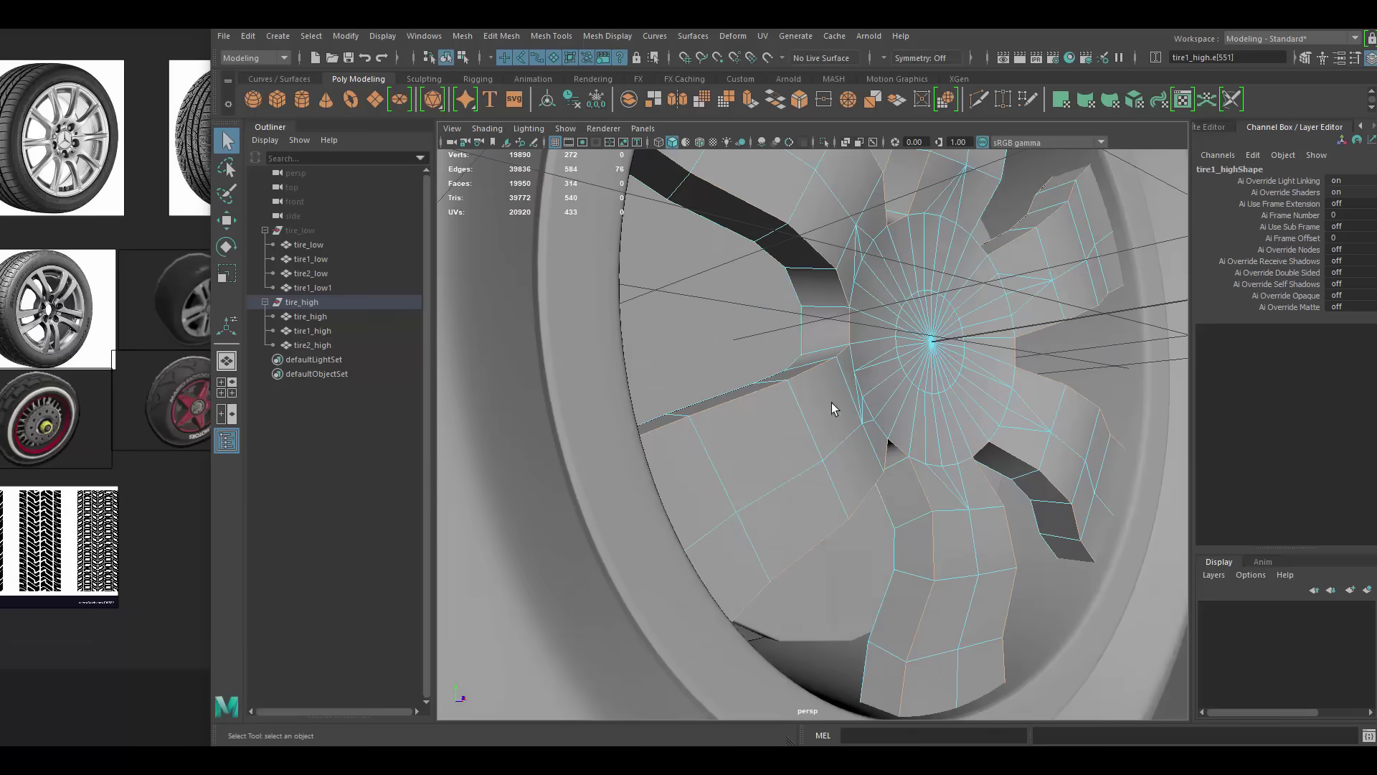
{"action": "mouse_move", "coordinate": [902, 536]}
{"action": "left_mouse_down", "text": "alt"}
{"action": "mouse_move", "coordinate": [683, 400]}
{"action": "mouse_move", "coordinate": [762, 394]}
{"action": "mouse_move", "coordinate": [911, 437]}
{"action": "mouse_move", "coordinate": [849, 370]}
{"action": "left_mouse_up", "text": "alt"}
- Bevel the selected spoke edges with 2 segments
{"action": "right_click", "coordinate": [849, 369], "text": "shift"}
{"action": "right_click_drag", "start_coordinate": [854, 347], "coordinate": [926, 367], "text": "shift"}
{"action": "left_click", "coordinate": [1165, 504]}
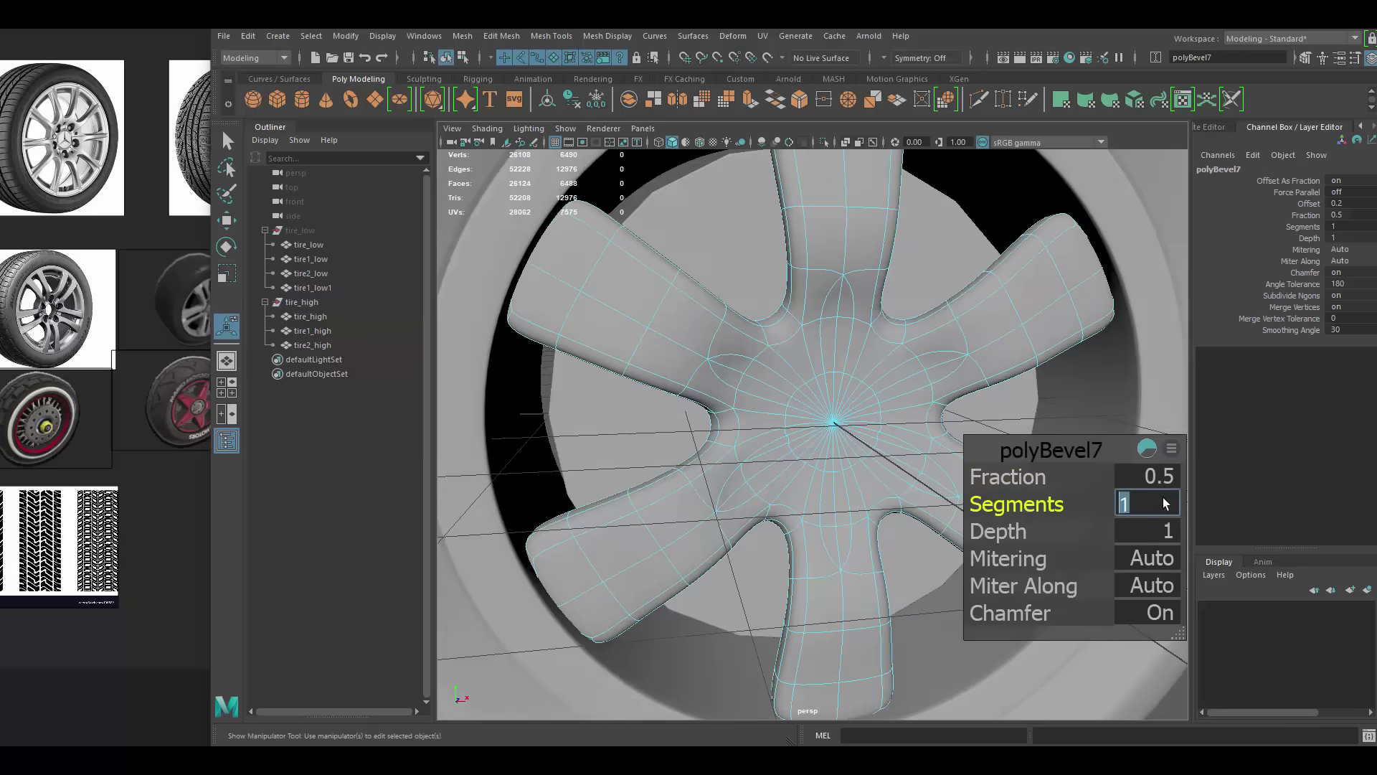
{"action": "mouse_move", "coordinate": [910, 379]}
{"action": "left_mouse_down", "text": "alt"}
{"action": "mouse_move", "coordinate": [823, 344]}
{"action": "mouse_move", "coordinate": [829, 326]}
{"action": "mouse_move", "coordinate": [814, 316]}
{"action": "mouse_move", "coordinate": [877, 328]}
{"action": "mouse_move", "coordinate": [832, 363]}
{"action": "mouse_move", "coordinate": [832, 469]}
{"action": "left_mouse_up", "text": "alt"}
{"action": "key", "text": "q"}
- Isolate the spokes and bevel more of their edges
{"action": "key", "text": "ctrl+1"}
{"action": "mouse_move", "coordinate": [702, 581]}
{"action": "left_mouse_down", "text": "alt"}
{"action": "mouse_move", "coordinate": [649, 534]}
{"action": "mouse_move", "coordinate": [757, 412]}
{"action": "mouse_move", "coordinate": [820, 375]}
{"action": "left_mouse_up", "text": "alt"}
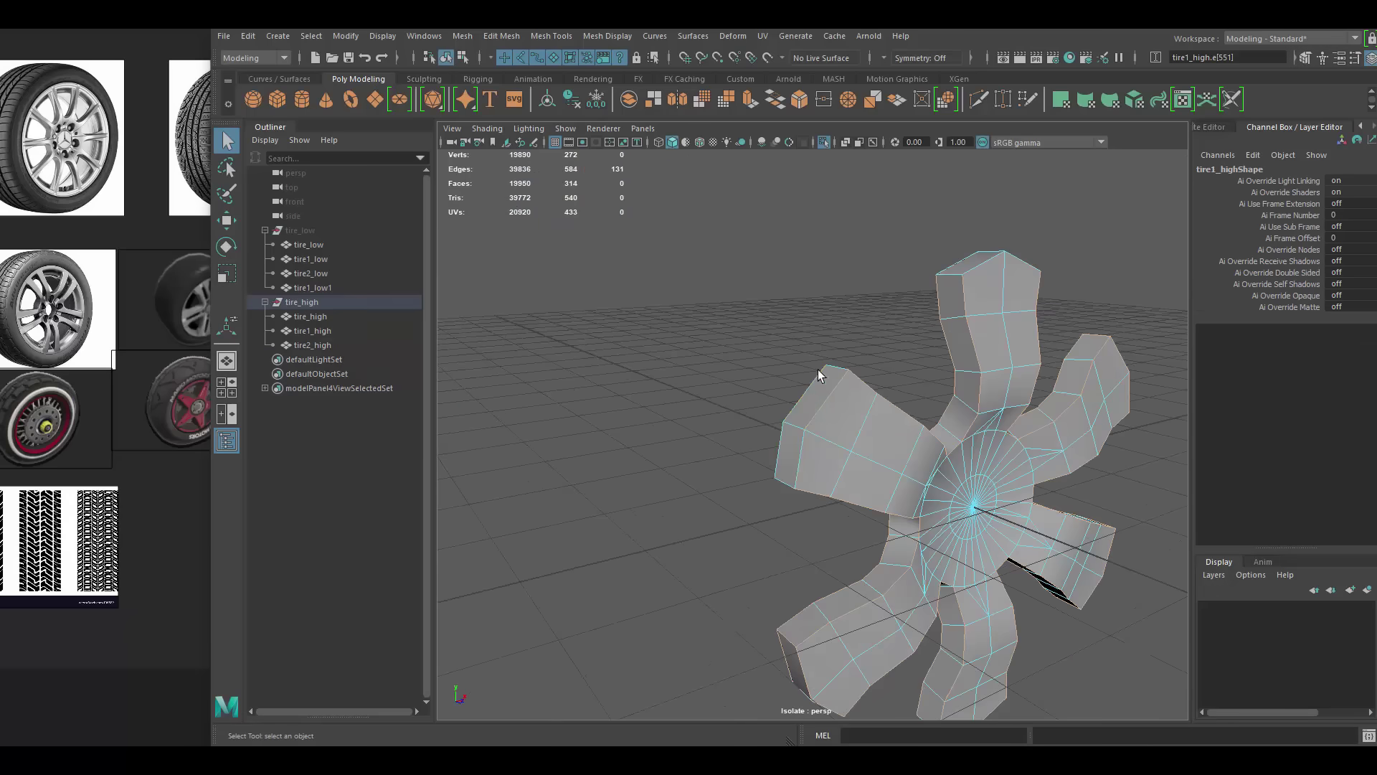
{"action": "left_click_drag", "start_coordinate": [980, 271], "coordinate": [1048, 309], "text": "alt"}
{"action": "right_click_drag", "start_coordinate": [861, 283], "coordinate": [889, 297], "text": "shift"}
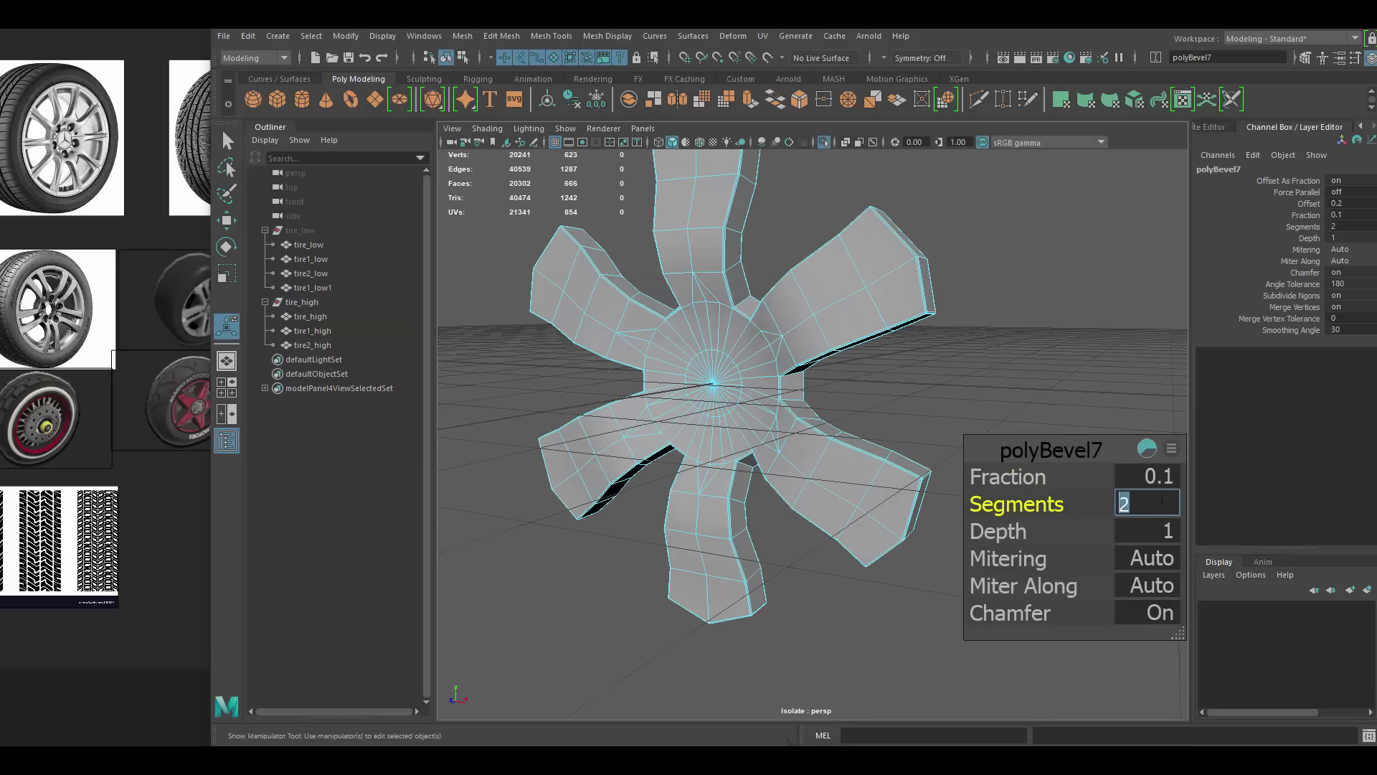
{"action": "left_click_drag", "start_coordinate": [889, 297], "coordinate": [888, 387], "text": "alt"}
{"action": "key", "text": "q"}
{"action": "left_click", "coordinate": [1017, 256]}
- Select the spoke mesh and bevel its edges once more
{"action": "mouse_move", "coordinate": [1018, 256]}
{"action": "left_mouse_down", "text": "alt"}
{"action": "mouse_move", "coordinate": [810, 352]}
{"action": "mouse_move", "coordinate": [784, 329]}
{"action": "mouse_move", "coordinate": [506, 300]}
{"action": "mouse_move", "coordinate": [799, 316]}
{"action": "left_mouse_up", "text": "alt"}
{"action": "left_click", "coordinate": [811, 352]}
{"action": "right_click_drag", "start_coordinate": [689, 368], "coordinate": [746, 319], "text": "shift"}
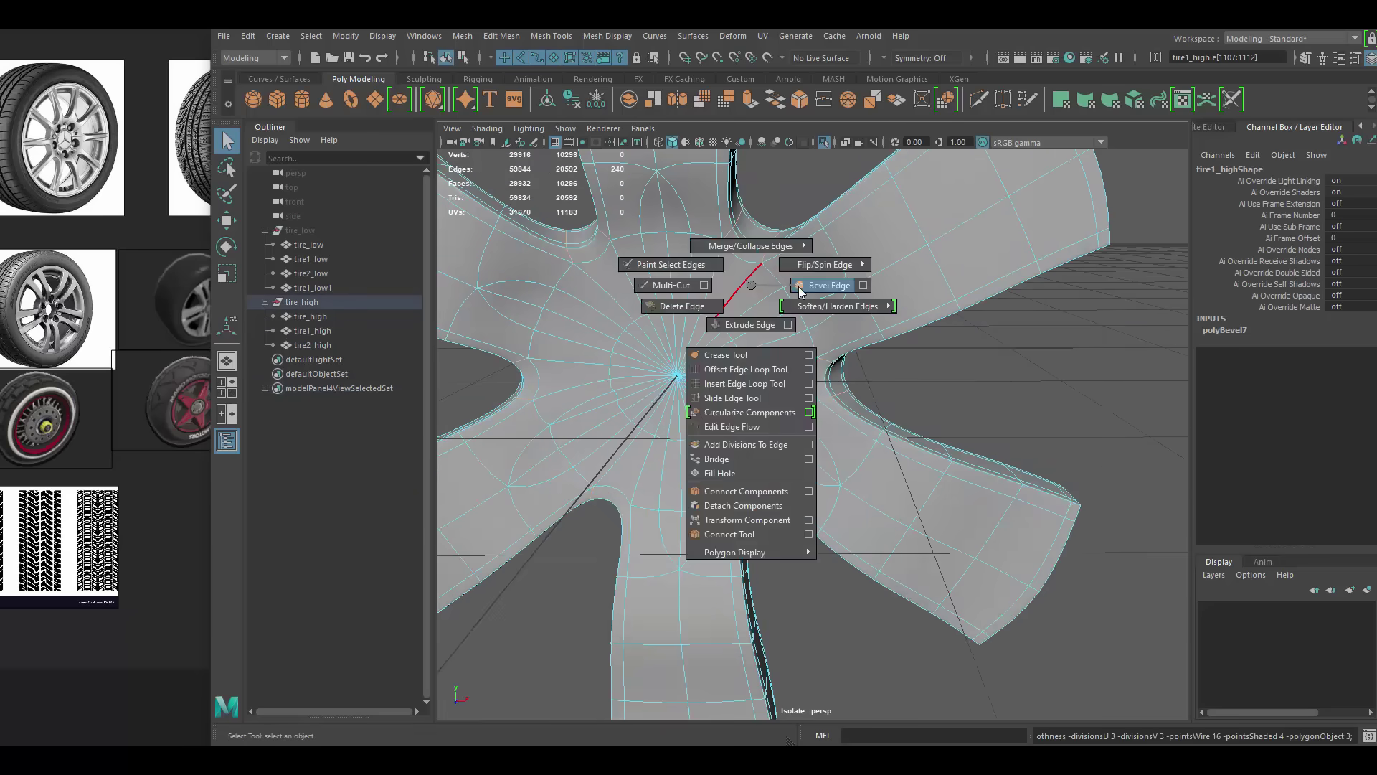
{"action": "key", "text": "q"}
{"action": "mouse_move", "coordinate": [1004, 430]}
{"action": "left_mouse_down", "text": "alt"}
{"action": "mouse_move", "coordinate": [854, 363]}
{"action": "mouse_move", "coordinate": [901, 366]}
{"action": "mouse_move", "coordinate": [922, 307]}
{"action": "left_mouse_up", "text": "alt"}
- Select the tire1_high mesh in object mode and turn Isolate Select off
{"action": "key", "text": "F8"}
{"action": "scroll", "coordinate": [857, 363], "scroll_direction": "down", "scroll_amount": 5}
{"action": "mouse_move", "coordinate": [856, 364]}
{"action": "left_mouse_down", "text": "alt"}
{"action": "mouse_move", "coordinate": [967, 368]}
{"action": "mouse_move", "coordinate": [839, 356]}
{"action": "left_mouse_up", "text": "alt"}
{"action": "left_click", "coordinate": [845, 373]}
{"action": "key", "text": "ctrl+1"}
- Try smoothing the mesh, undo it, and review the whole wheel
{"action": "key", "text": "space"}
{"action": "left_click", "coordinate": [700, 519]}
{"action": "key", "text": "ctrl+z"}
{"action": "key", "text": "ctrl+z"}
{"action": "key", "text": "ctrl+z"}
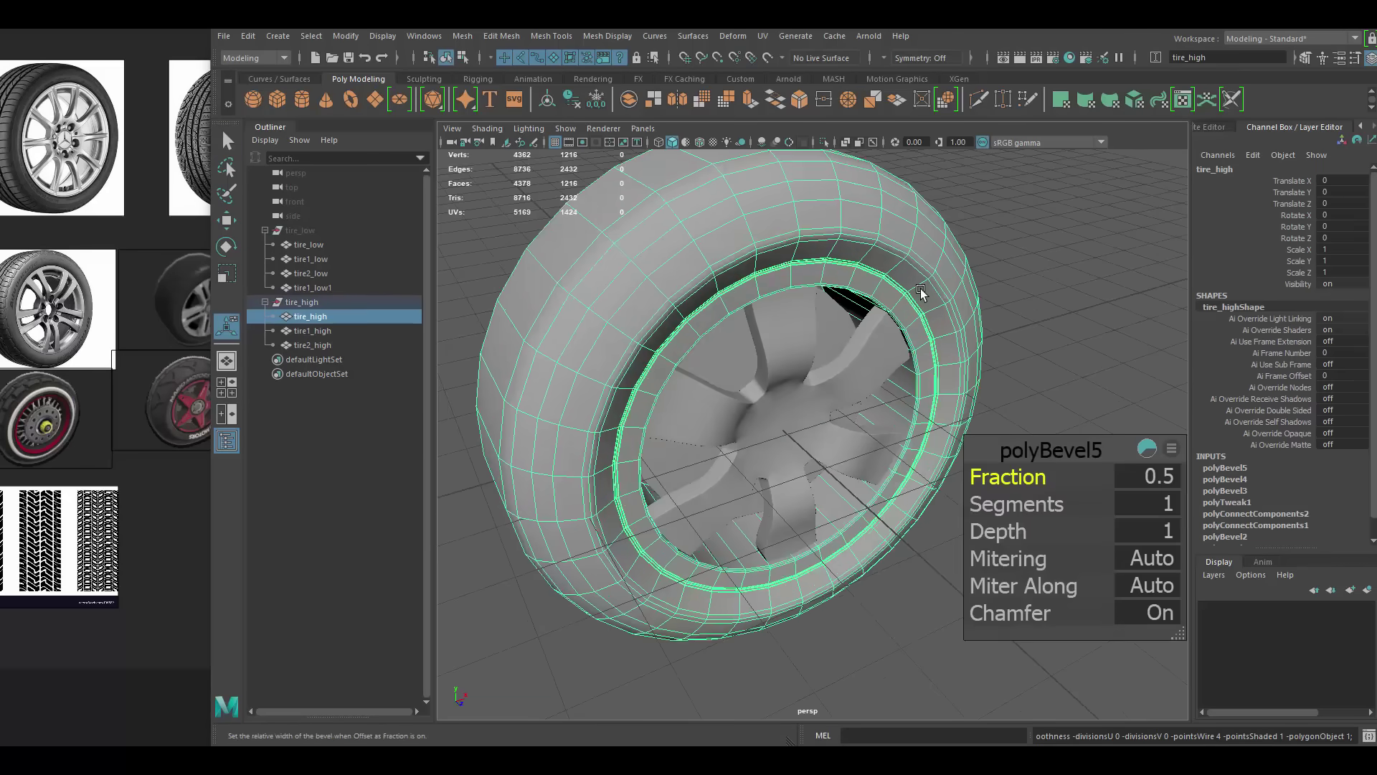
{"action": "right_click_drag", "start_coordinate": [918, 402], "coordinate": [919, 363], "text": "alt"}
{"action": "mouse_move", "coordinate": [919, 363]}
{"action": "left_mouse_down", "text": "alt"}
{"action": "mouse_move", "coordinate": [836, 308]}
{"action": "mouse_move", "coordinate": [852, 347]}
{"action": "mouse_move", "coordinate": [900, 338]}
{"action": "mouse_move", "coordinate": [936, 706]}
{"action": "left_mouse_up", "text": "alt"}
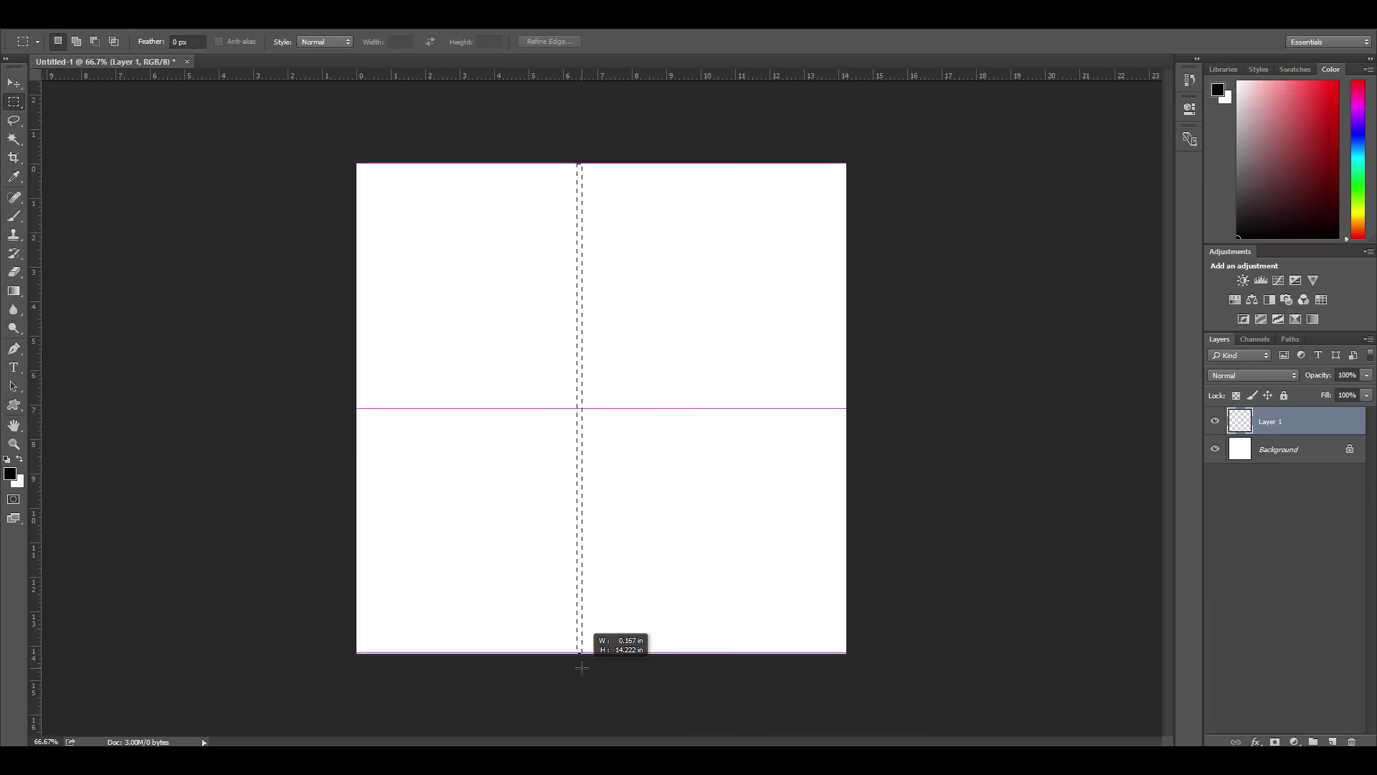
- Add a second vertical black line, skew a slanted bar, copy it down the column, and merge the layers
{"action": "left_click_drag", "start_coordinate": [558, 588], "coordinate": [588, 492], "text": "ctrl"}
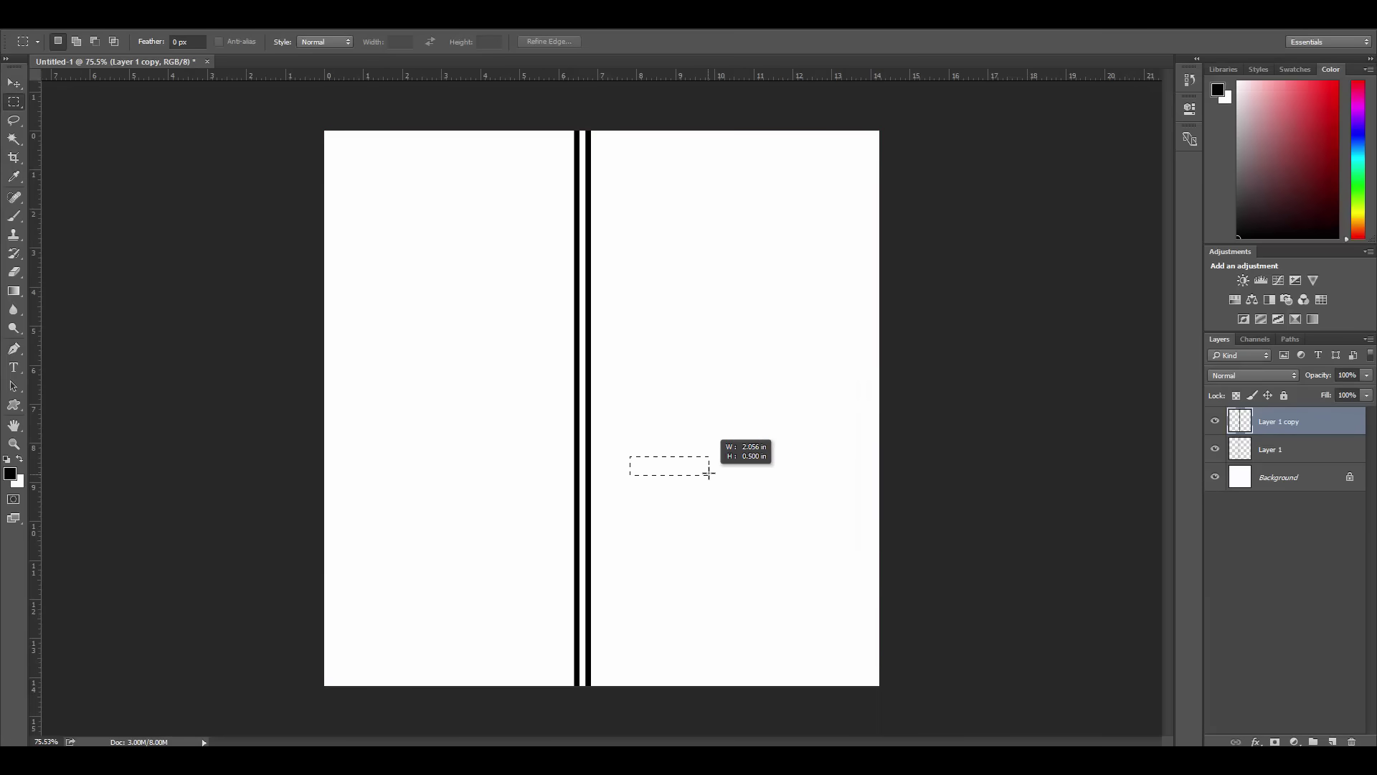
{"action": "key", "text": "ctrl+t"}
{"action": "scroll", "coordinate": [689, 489], "scroll_direction": "up", "scroll_amount": 3, "text": "alt"}
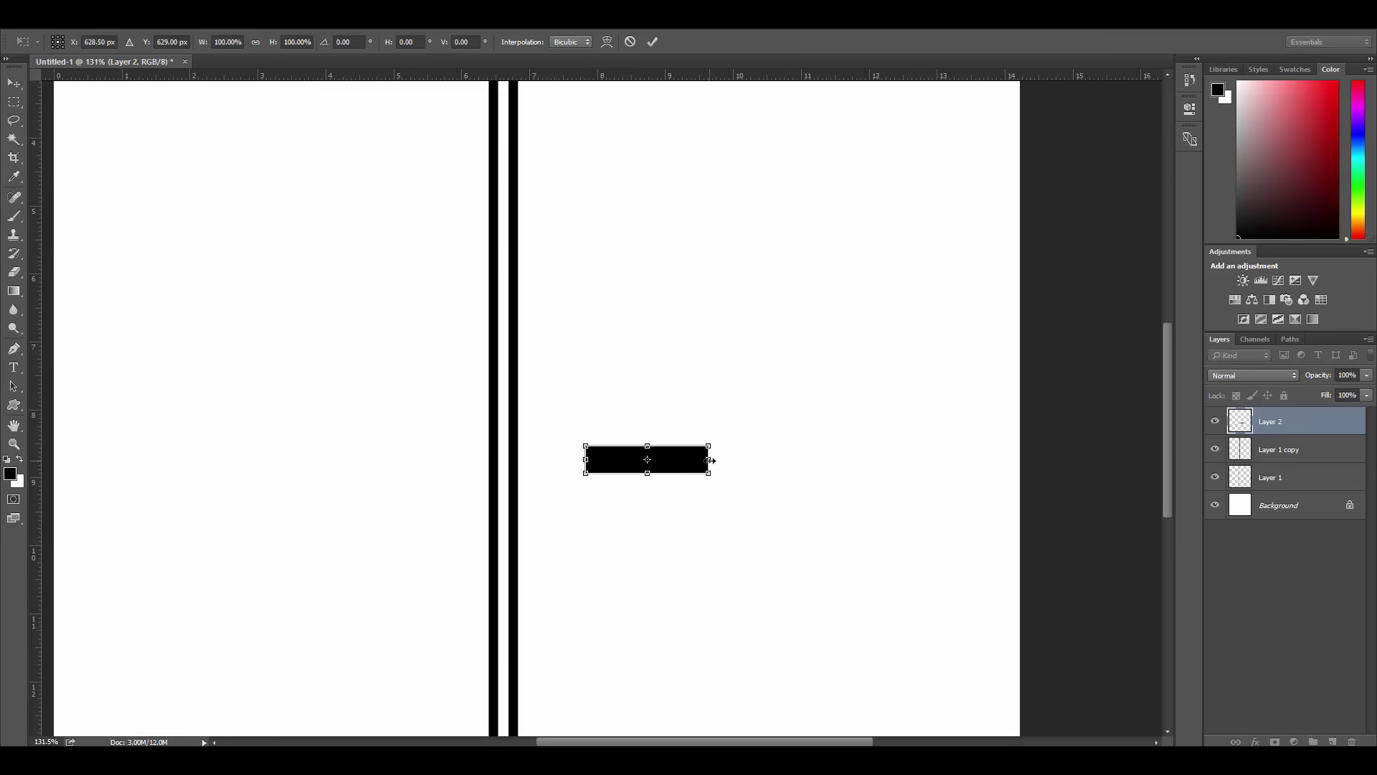
{"action": "key", "text": "Return"}
{"action": "key", "text": "m"}
{"action": "scroll", "coordinate": [642, 474], "scroll_direction": "down", "scroll_amount": 2, "text": "alt"}
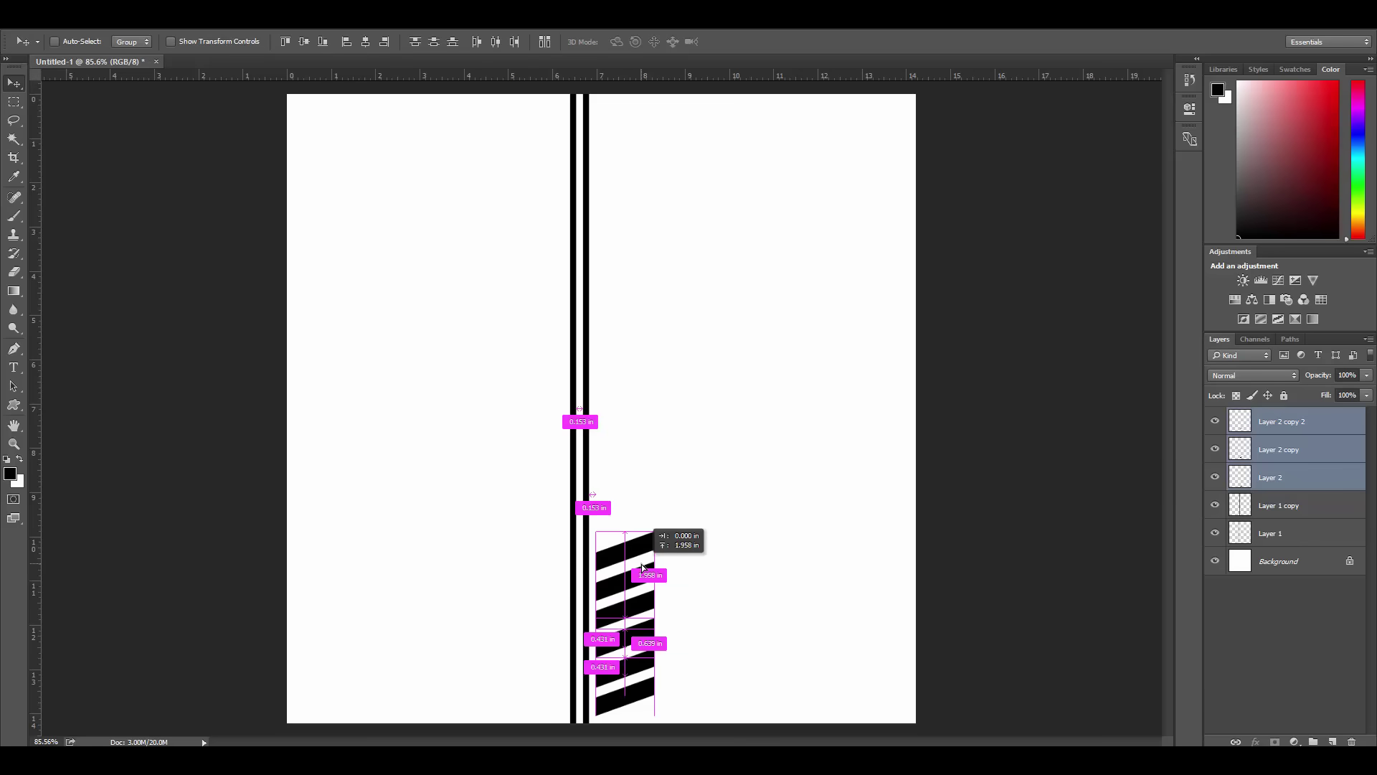
{"action": "scroll", "coordinate": [639, 349], "scroll_direction": "down", "scroll_amount": 1, "text": "alt"}
{"action": "left_click_drag", "start_coordinate": [682, 357], "coordinate": [629, 267], "text": "alt"}
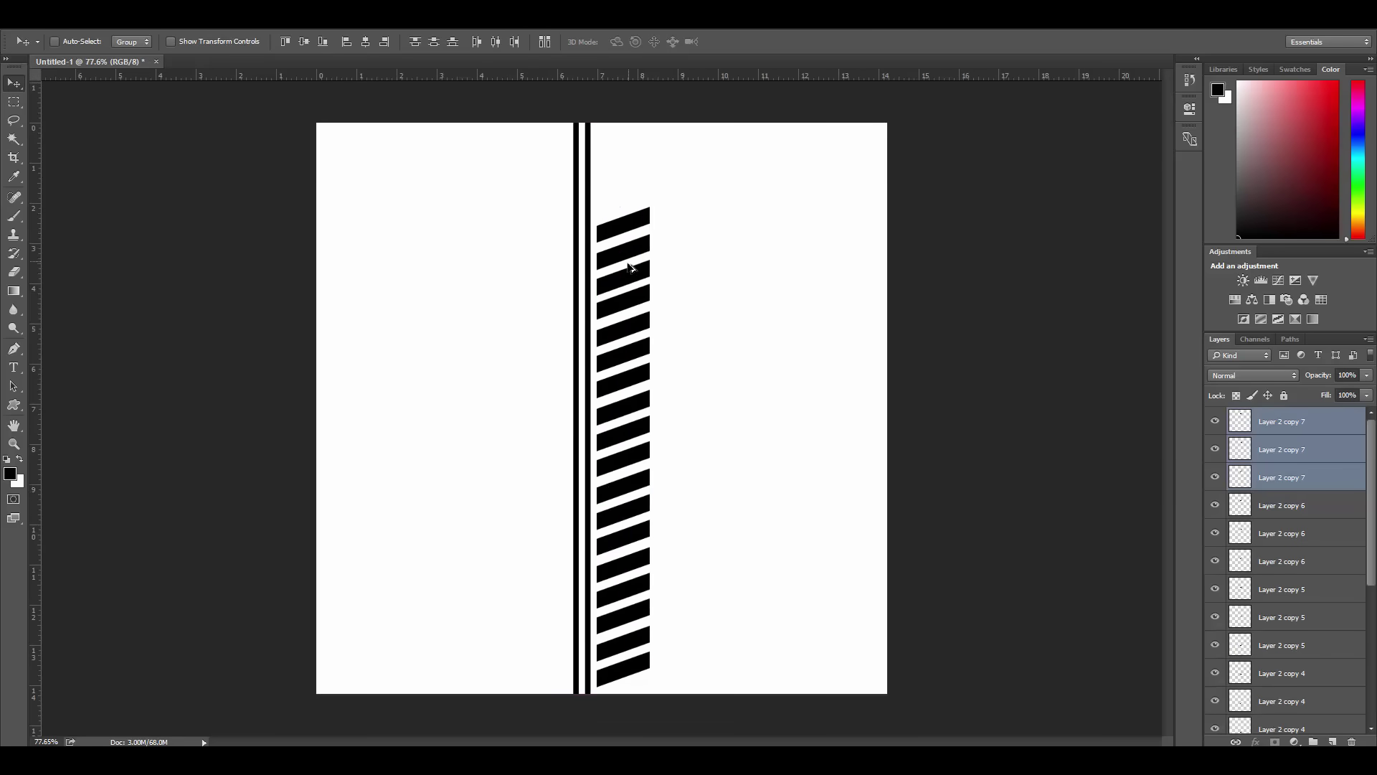
{"action": "key", "text": "ctrl+e"}
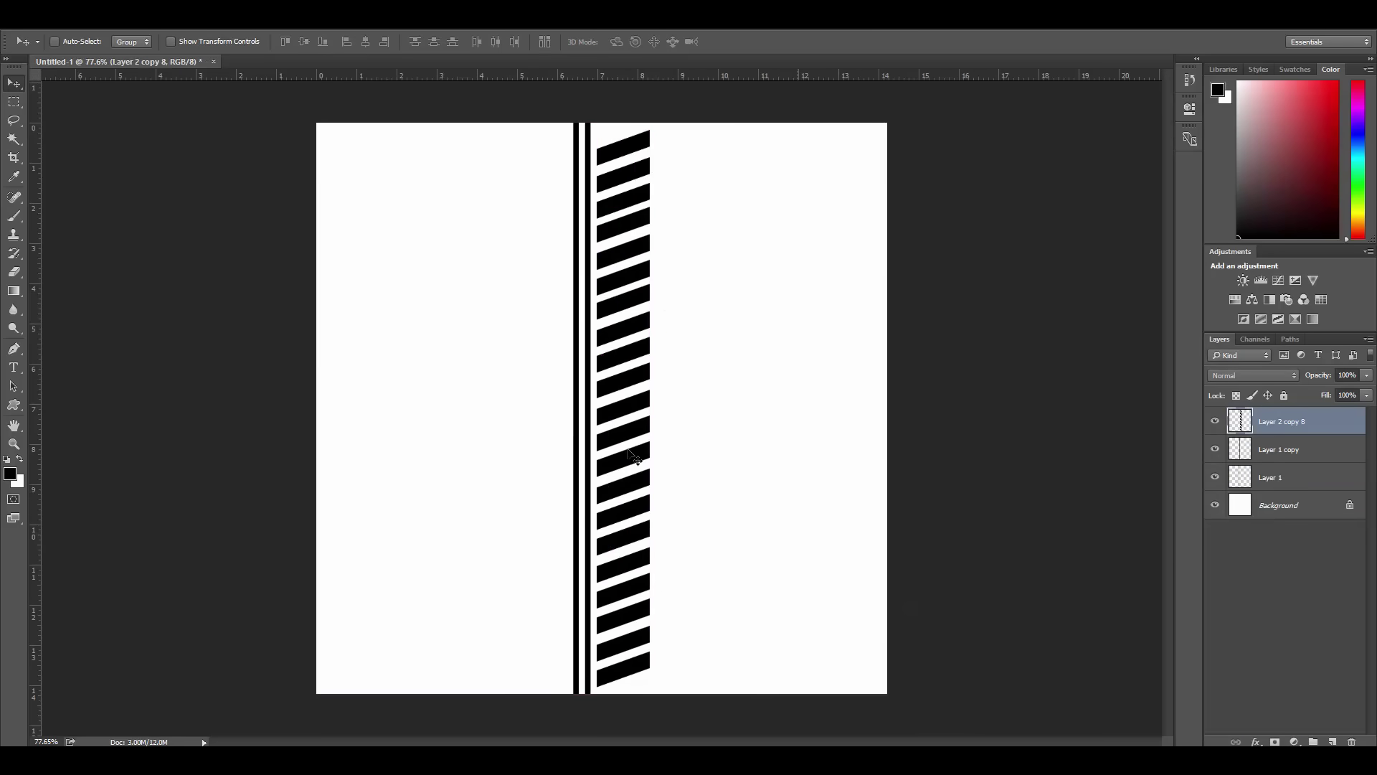
- Flip the duplicated stripe layer horizontally and move it left of the centre lines
{"action": "right_click", "coordinate": [596, 406]}
{"action": "left_click", "coordinate": [645, 654]}
{"action": "left_click_drag", "start_coordinate": [639, 546], "coordinate": [563, 547]}
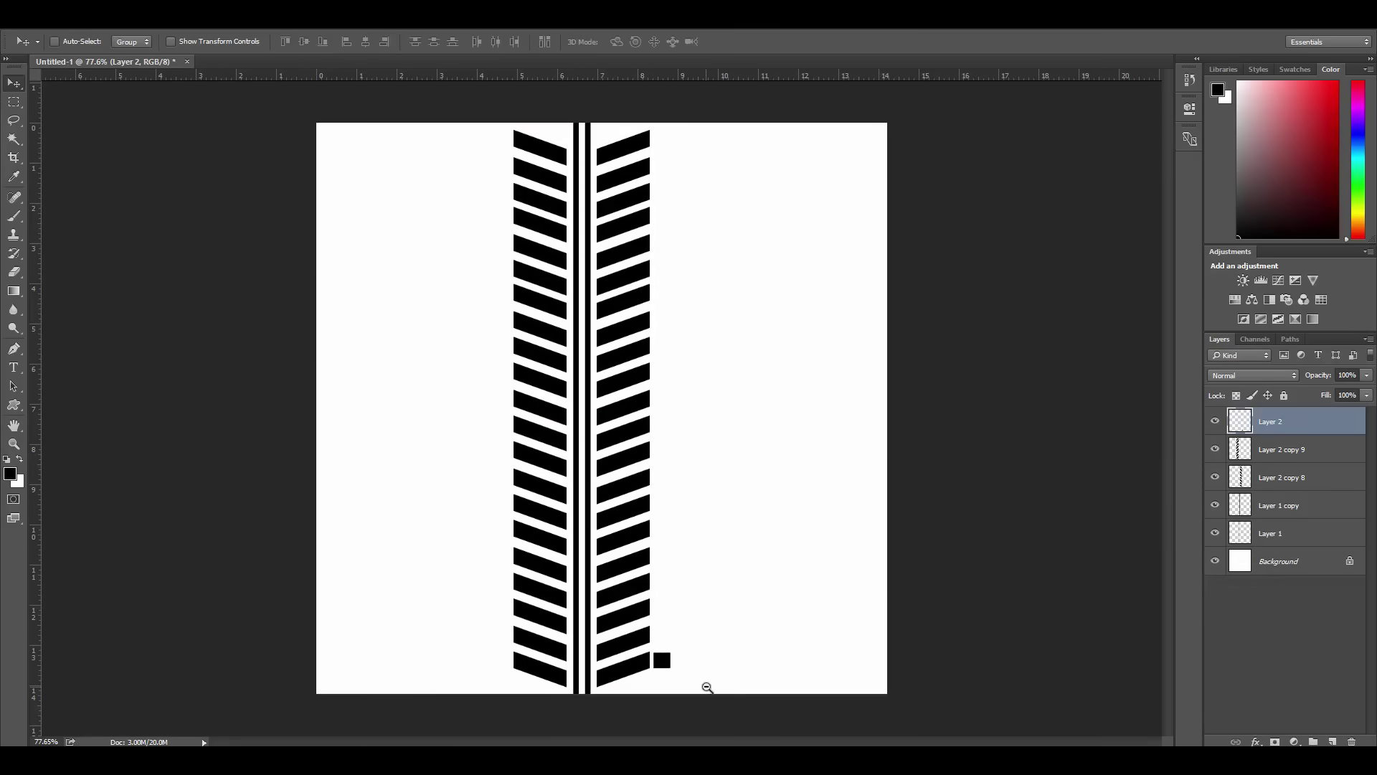
{"action": "scroll", "coordinate": [706, 687], "scroll_direction": "up", "scroll_amount": 1, "text": "alt"}
- Copy small squares down the outer column, merge them, and place a copy on the left
{"action": "left_click_drag", "start_coordinate": [667, 677], "coordinate": [667, 624], "text": "alt"}
{"action": "scroll", "coordinate": [667, 624], "scroll_direction": "up", "scroll_amount": 5, "text": "alt"}
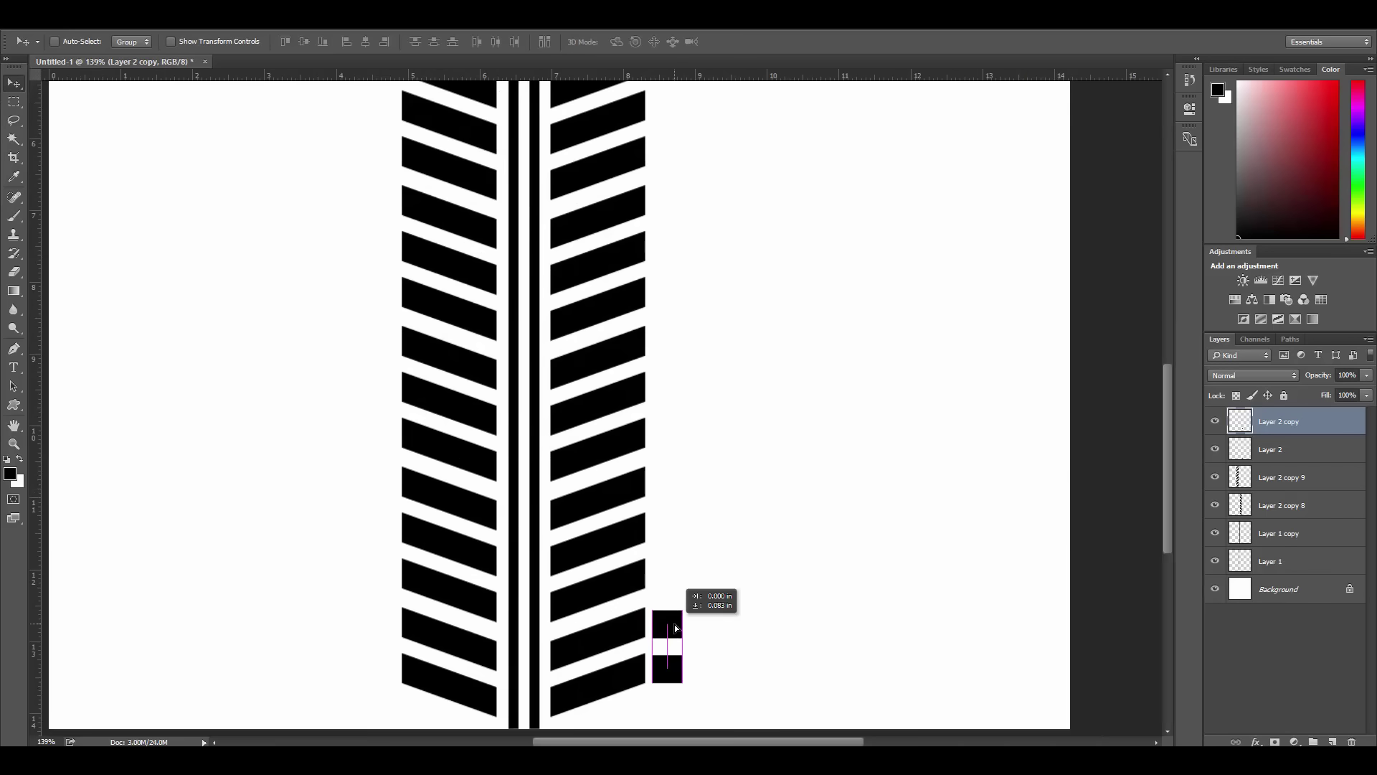
{"action": "left_click", "coordinate": [1280, 505], "text": "shift"}
{"action": "mouse_move", "coordinate": [667, 502]}
{"action": "left_mouse_down", "text": "alt"}
{"action": "mouse_move", "coordinate": [664, 400]}
{"action": "mouse_move", "coordinate": [682, 369]}
{"action": "left_mouse_up", "text": "alt"}
{"action": "scroll", "coordinate": [666, 353], "scroll_direction": "down", "scroll_amount": 3, "text": "alt"}
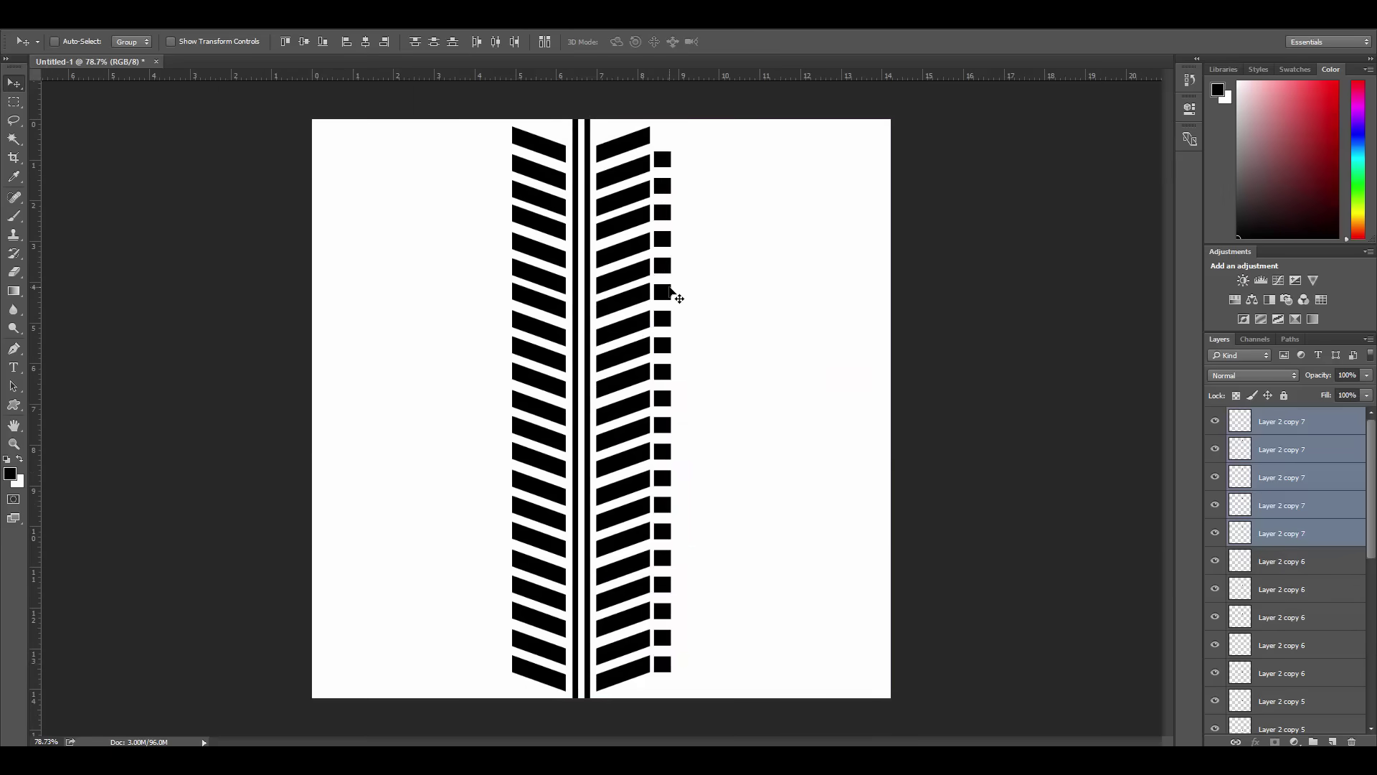
{"action": "right_click", "coordinate": [1211, 468]}
{"action": "left_click", "coordinate": [940, 138]}
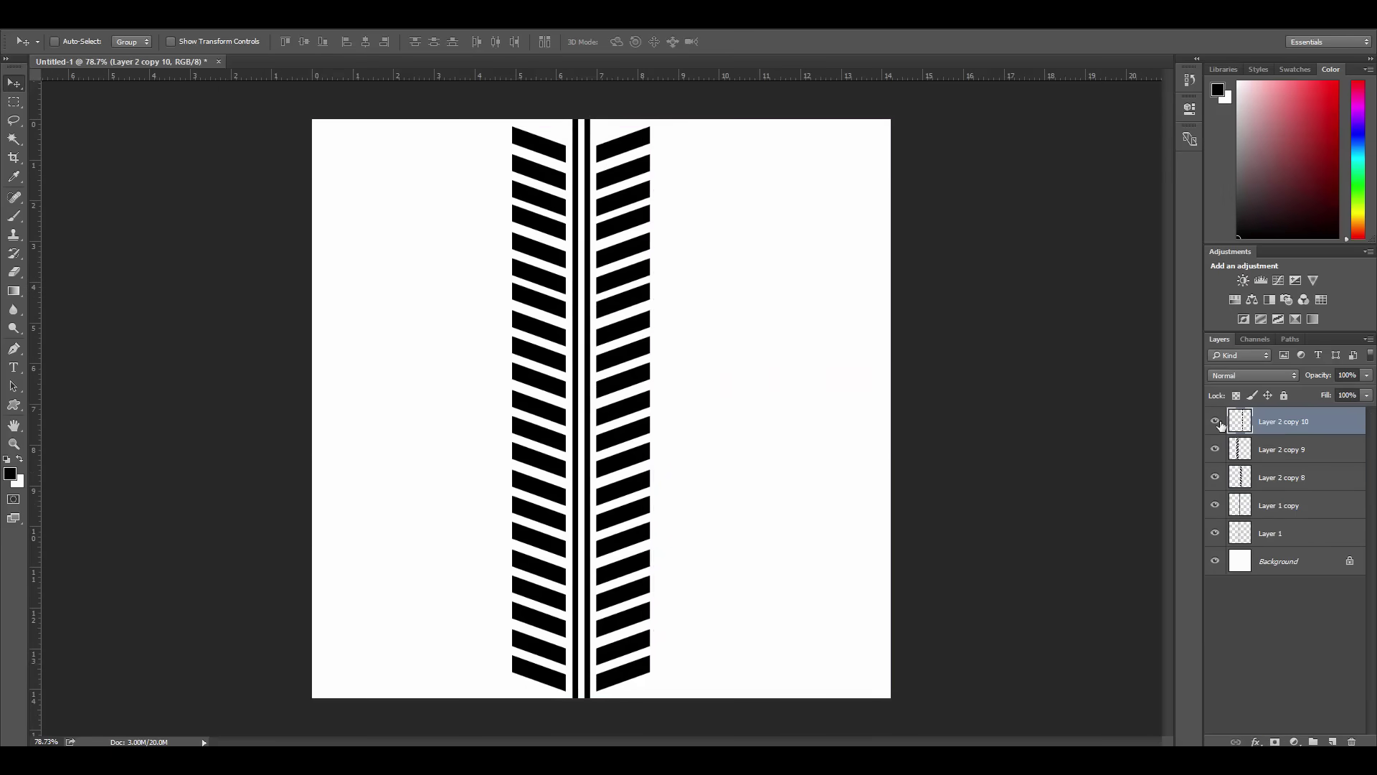
{"action": "left_click_drag", "start_coordinate": [505, 664], "coordinate": [505, 664], "text": "alt"}
{"action": "scroll", "coordinate": [746, 394], "scroll_direction": "down", "scroll_amount": 1, "text": "alt"}
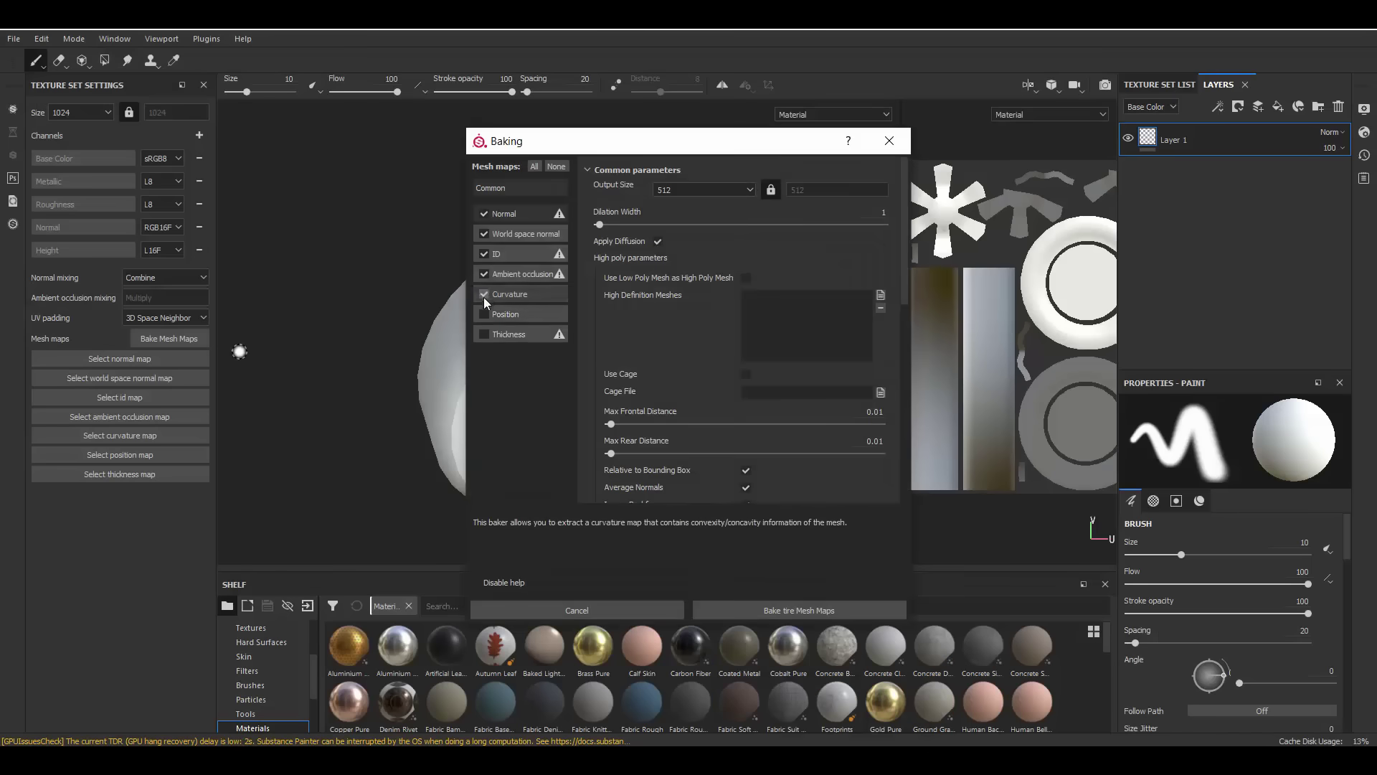
- Bake the normal, world space normal, curvature, position, thickness and ambient occlusion maps in three batches
{"action": "left_click", "coordinate": [799, 609]}
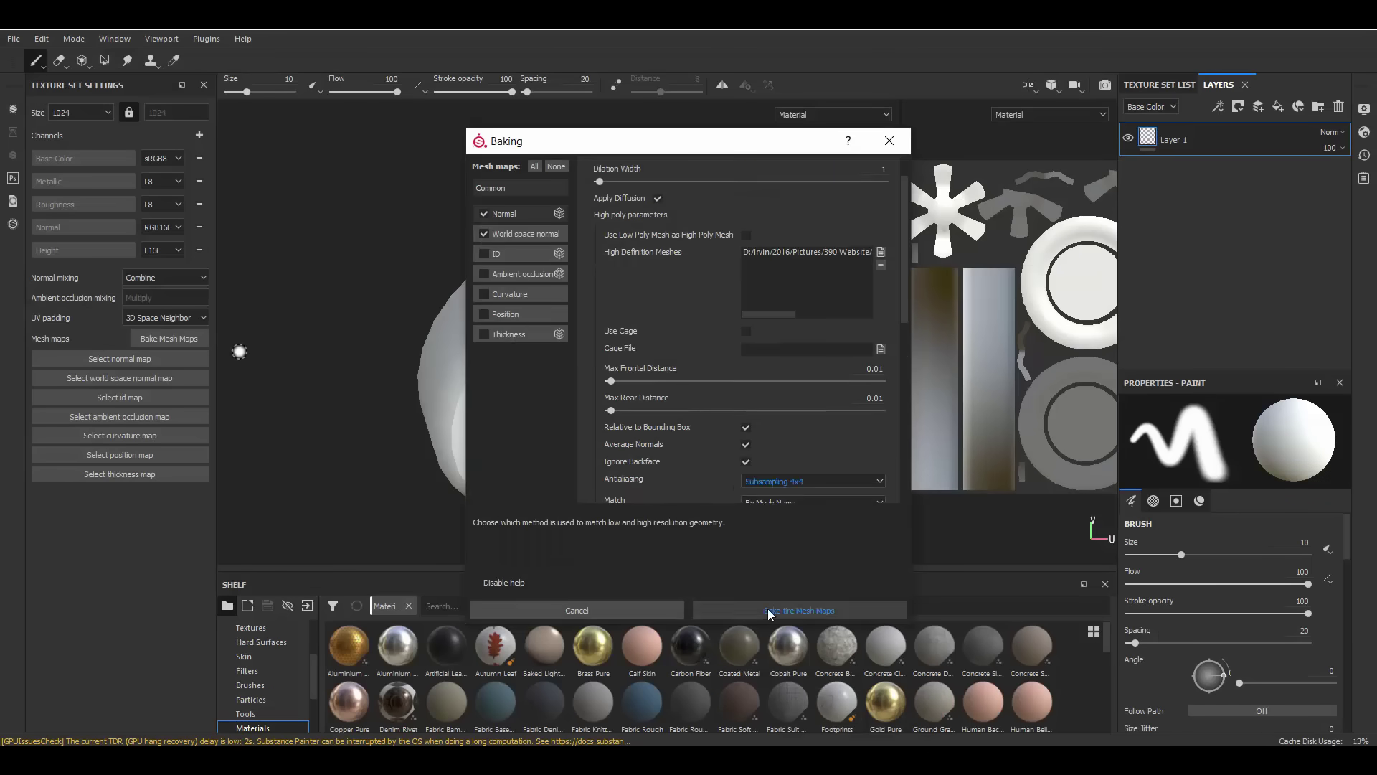
{"action": "left_click", "coordinate": [790, 459]}
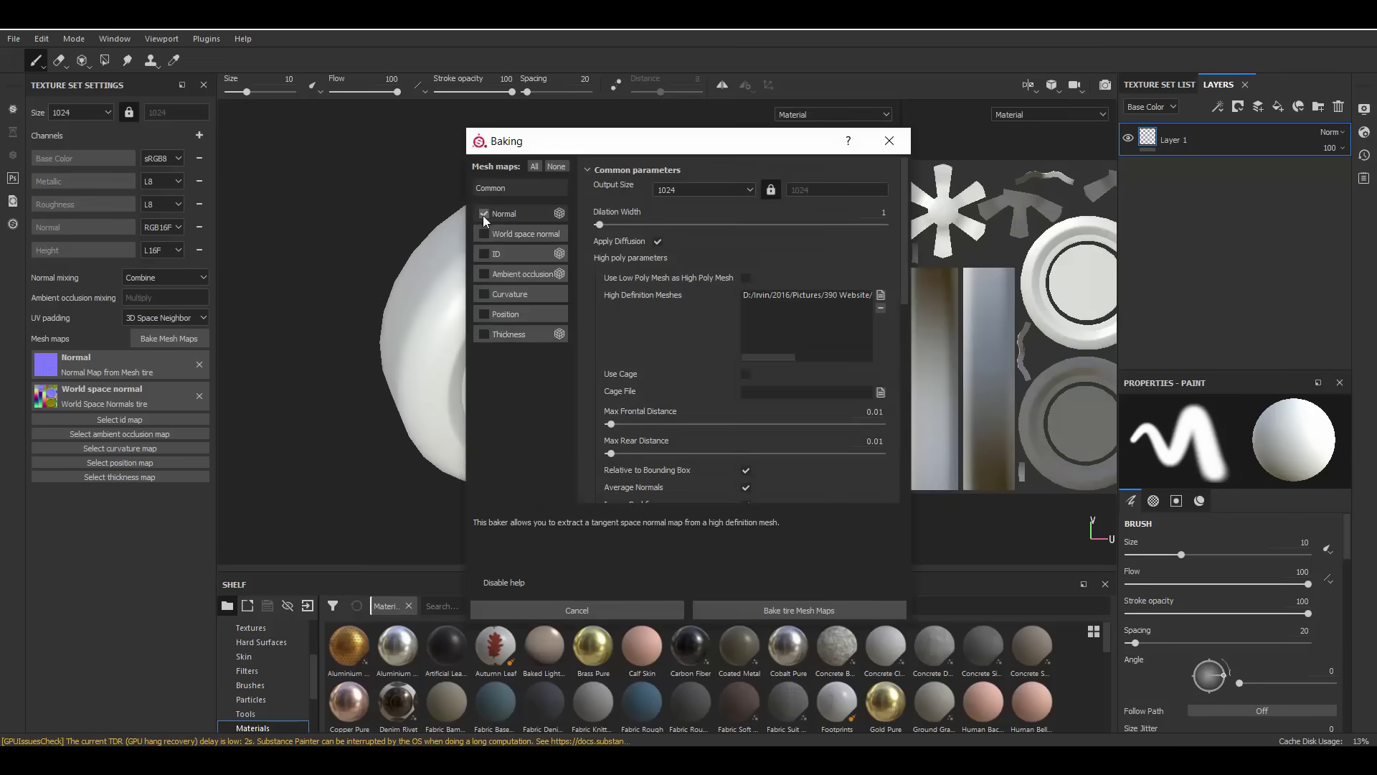
{"action": "left_click", "coordinate": [799, 610]}
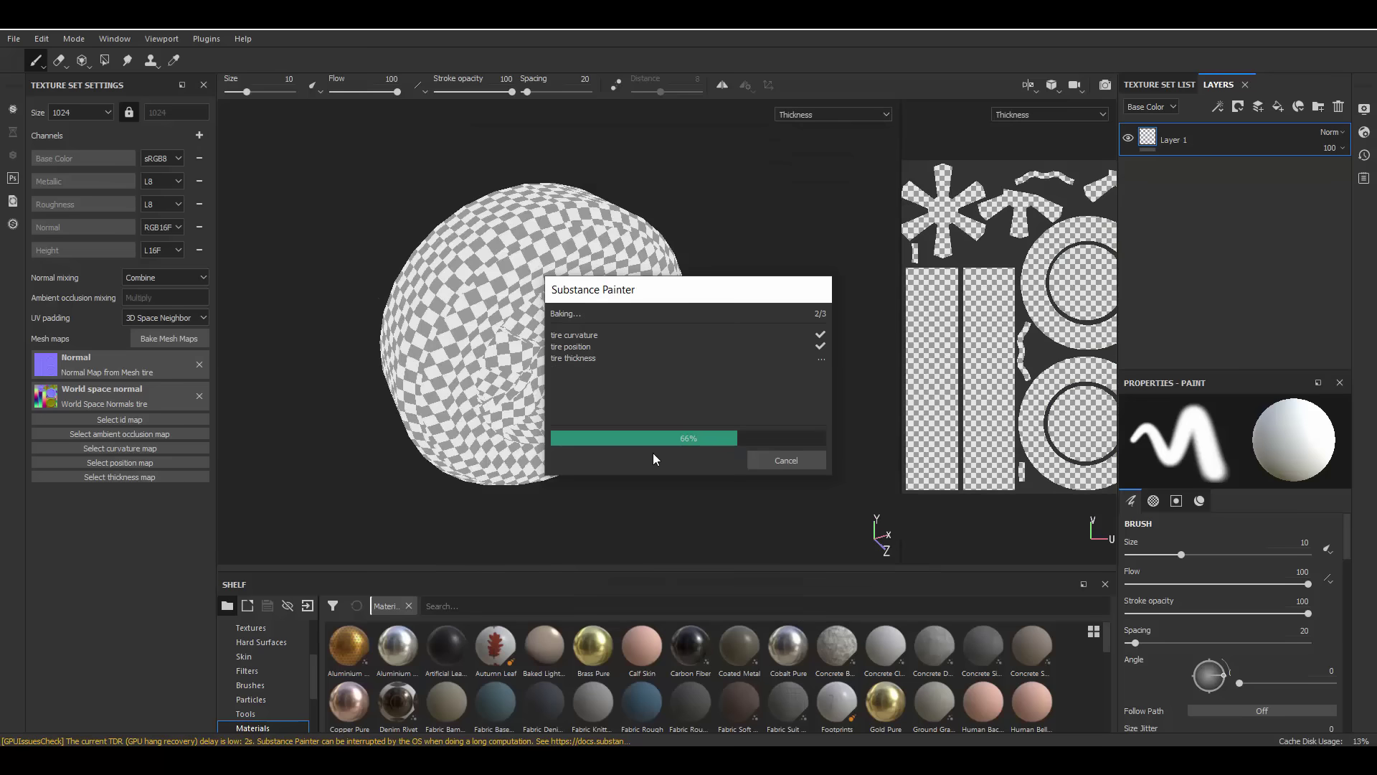
{"action": "left_click", "coordinate": [789, 458]}
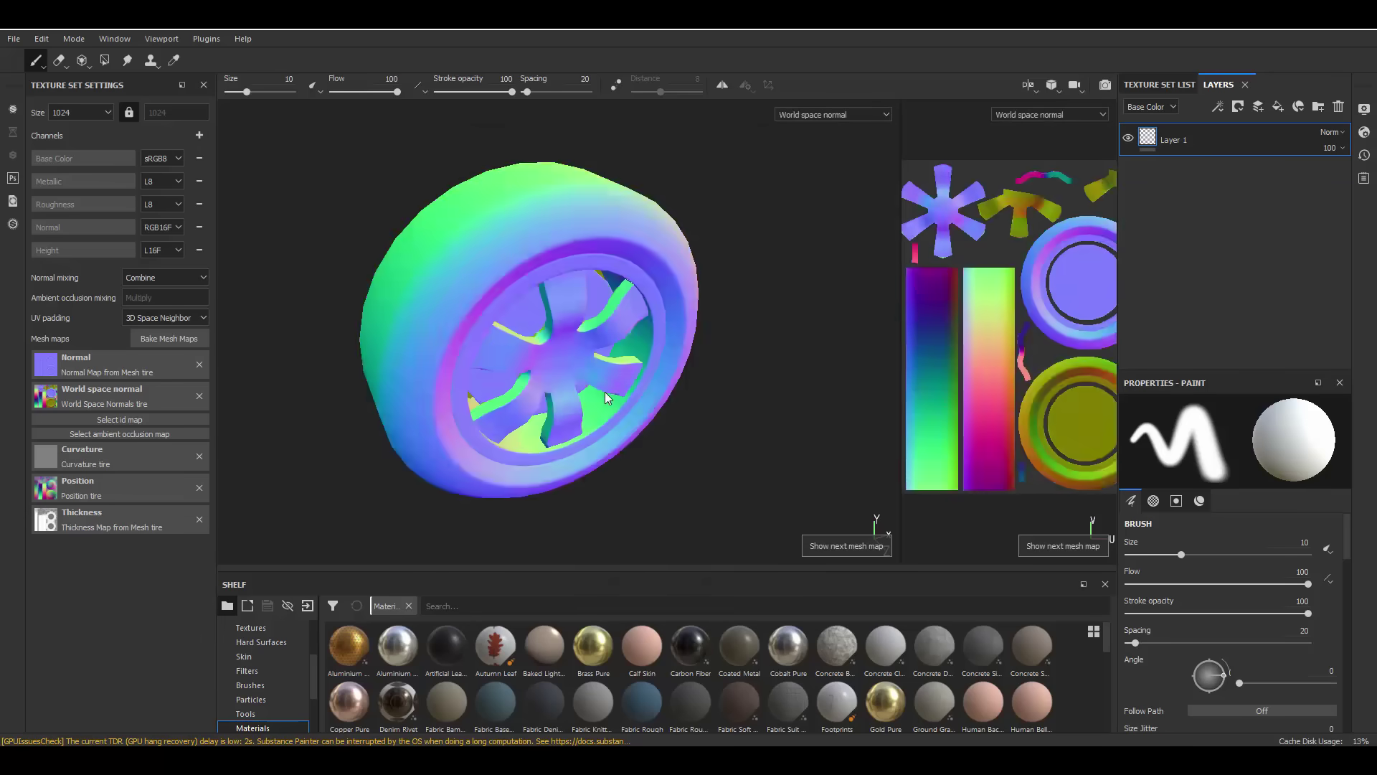
{"action": "left_click", "coordinate": [799, 610]}
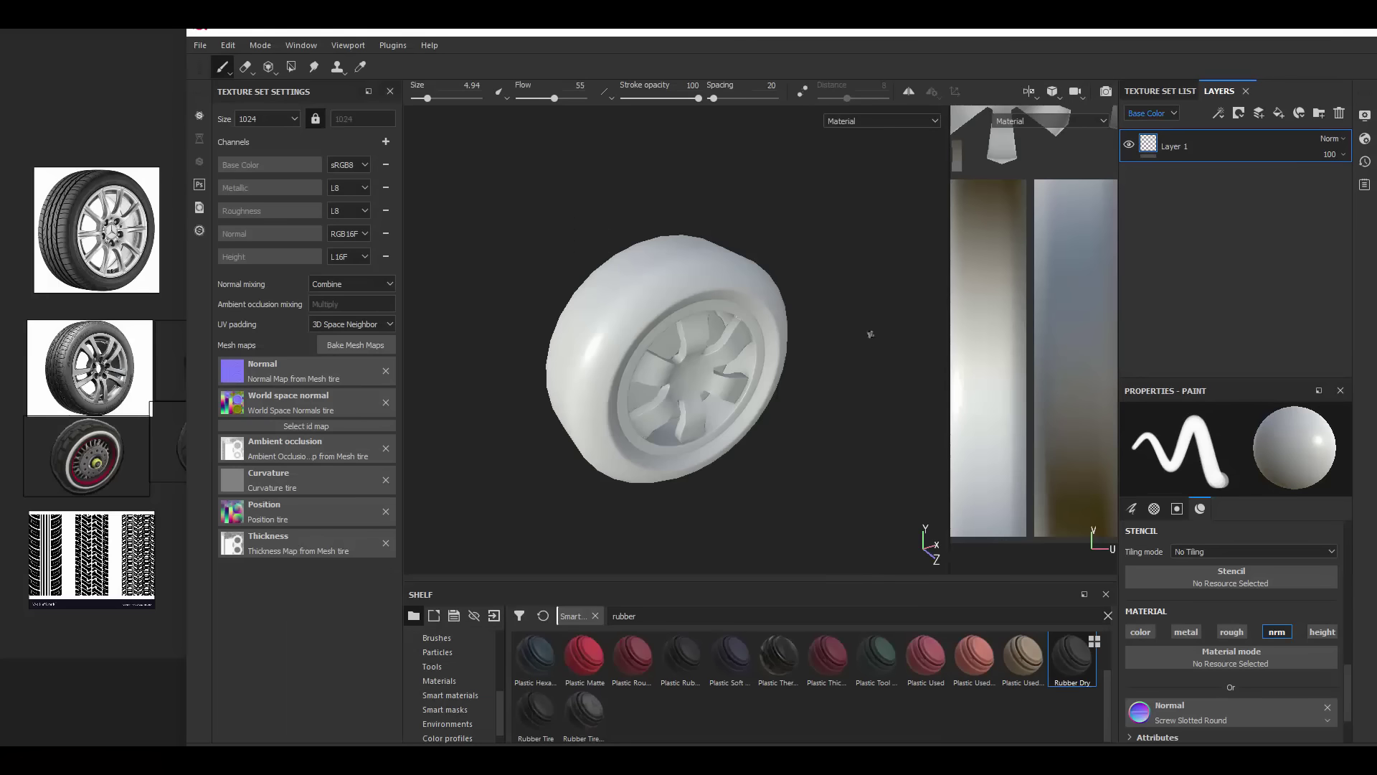
- Apply the 3dEx Stylized smart material to the tire and darken its Base_Color layer
{"action": "left_click_drag", "start_coordinate": [535, 657], "coordinate": [674, 370]}
{"action": "left_click", "coordinate": [1182, 250]}
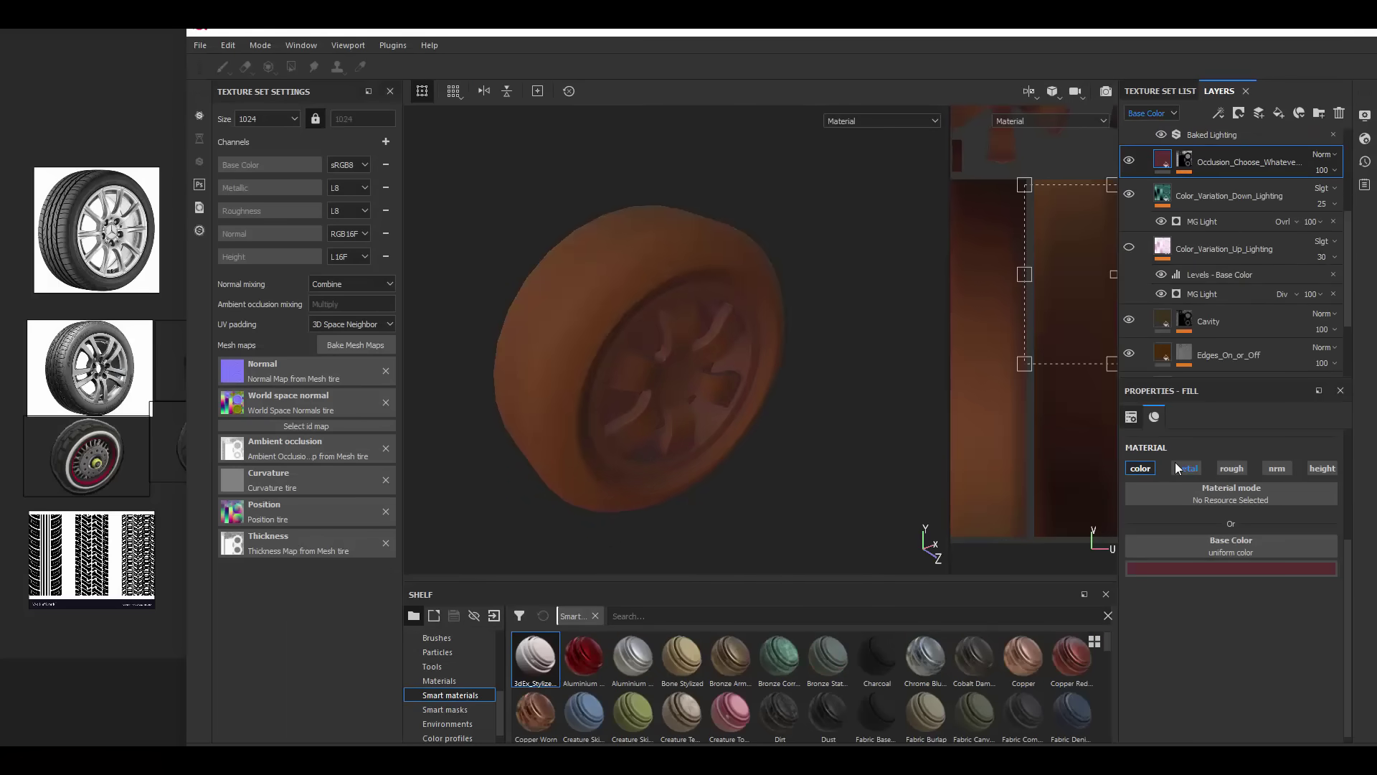
{"action": "left_click", "coordinate": [1230, 568]}
{"action": "left_click", "coordinate": [1186, 698]}
{"action": "left_click", "coordinate": [1205, 317]}
{"action": "left_click", "coordinate": [1231, 568]}
{"action": "left_click", "coordinate": [1165, 693]}
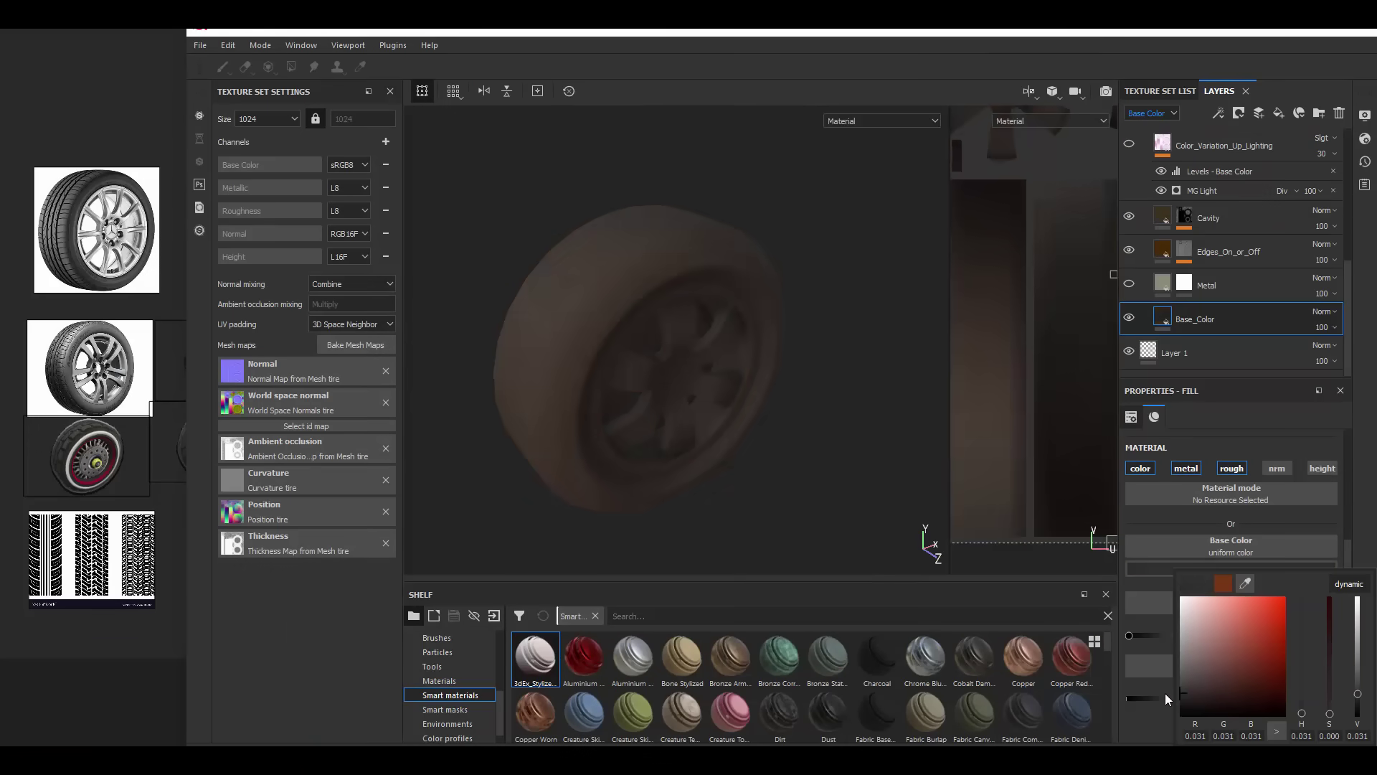
{"action": "left_click", "coordinate": [1219, 251]}
{"action": "left_click", "coordinate": [1186, 700]}
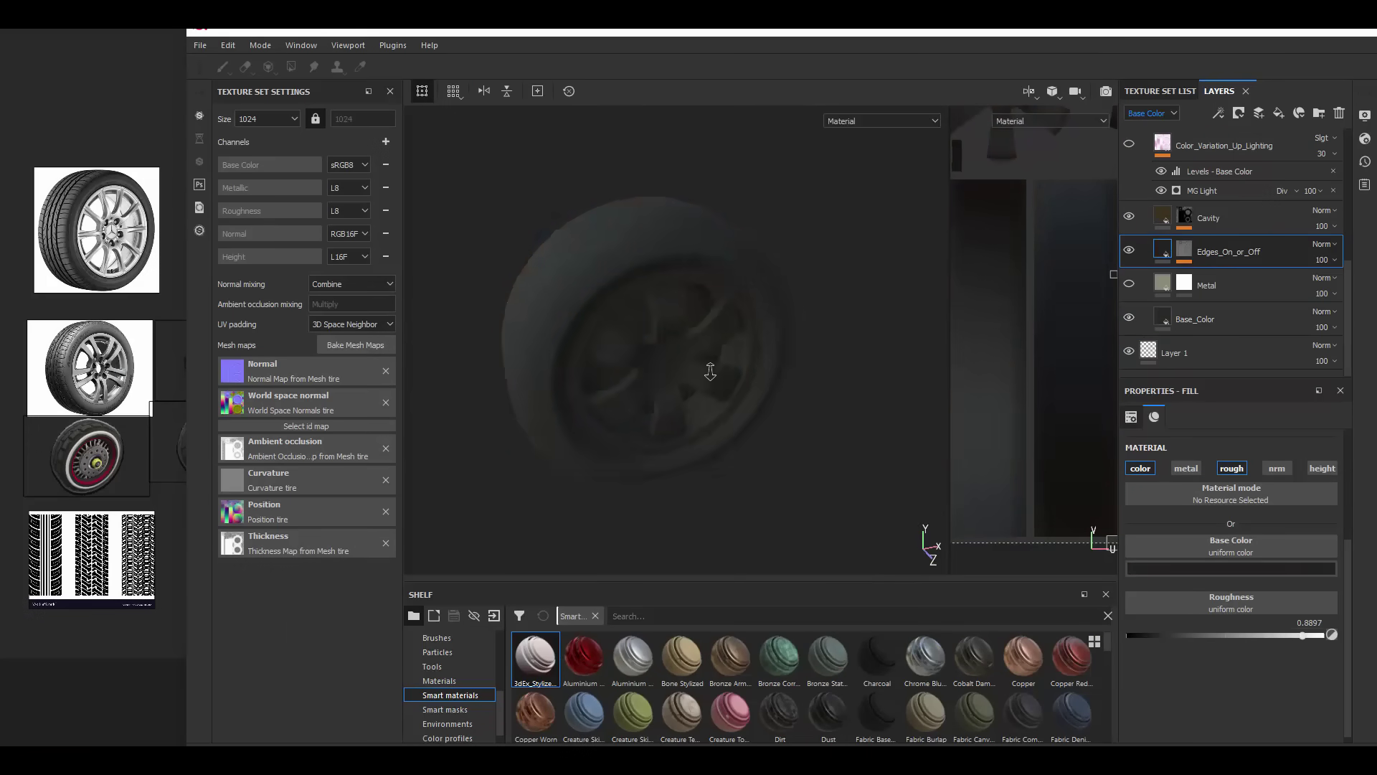
- Add a black mask to the Metal layer and change its fill colour
{"action": "right_click", "coordinate": [1161, 285]}
{"action": "left_click", "coordinate": [1234, 373]}
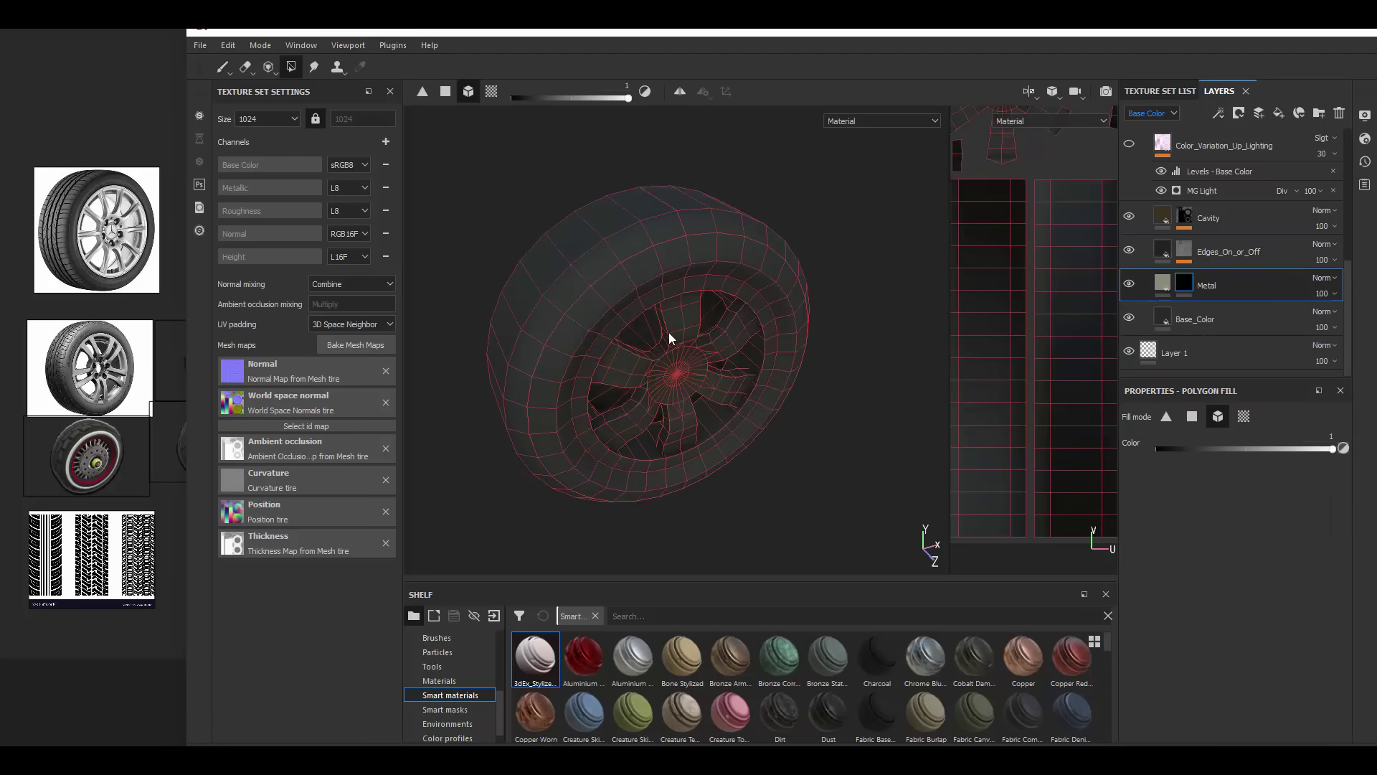
{"action": "left_click", "coordinate": [1161, 284]}
{"action": "left_click", "coordinate": [1231, 568]}
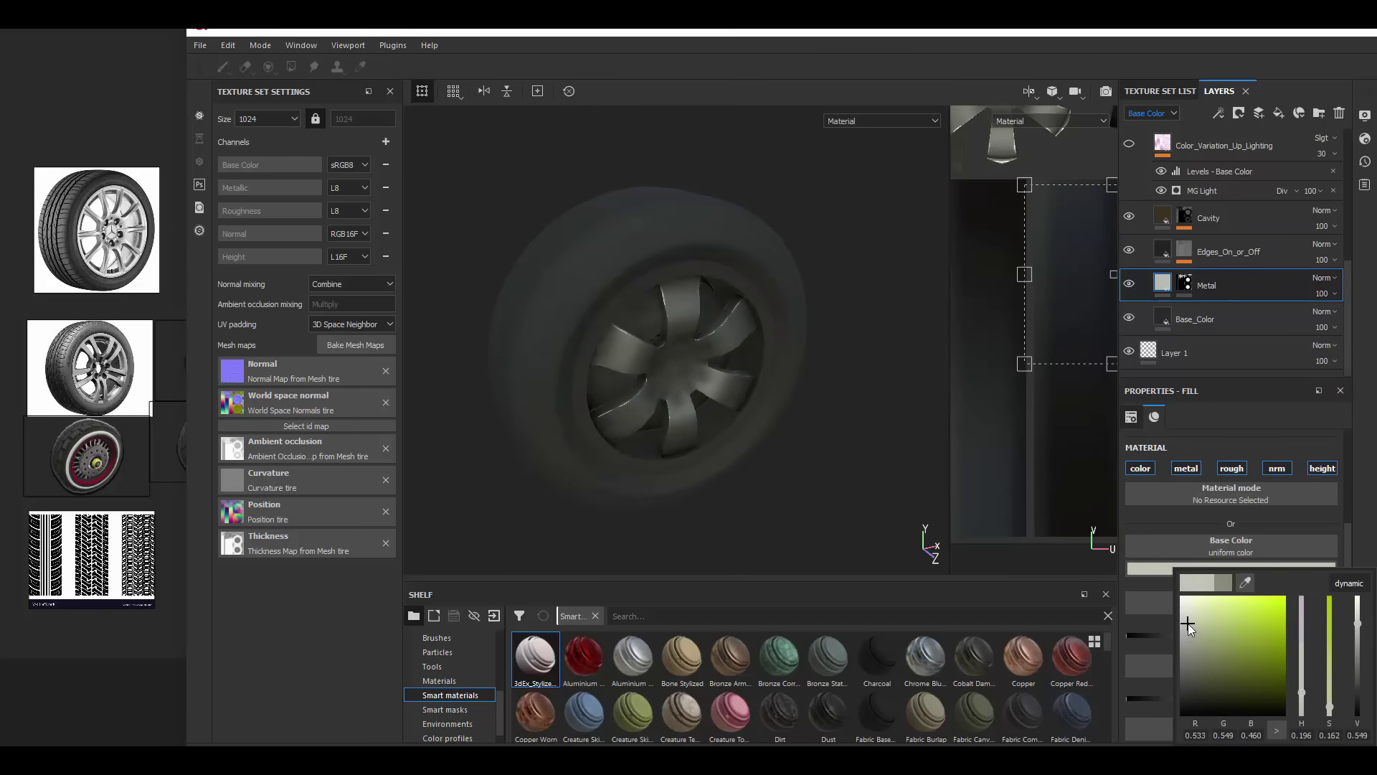
{"action": "left_click", "coordinate": [1188, 622]}
- Lower Cavity opacity to 27, recolour the Occlusion layer, and turn off metal and roughness channels
{"action": "left_click", "coordinate": [1162, 217]}
{"action": "left_click_drag", "start_coordinate": [681, 315], "coordinate": [998, 291], "text": "alt"}
{"action": "scroll", "coordinate": [1234, 273], "scroll_direction": "up", "scroll_amount": 3}
{"action": "left_click", "coordinate": [1234, 274]}
{"action": "left_click", "coordinate": [1209, 567]}
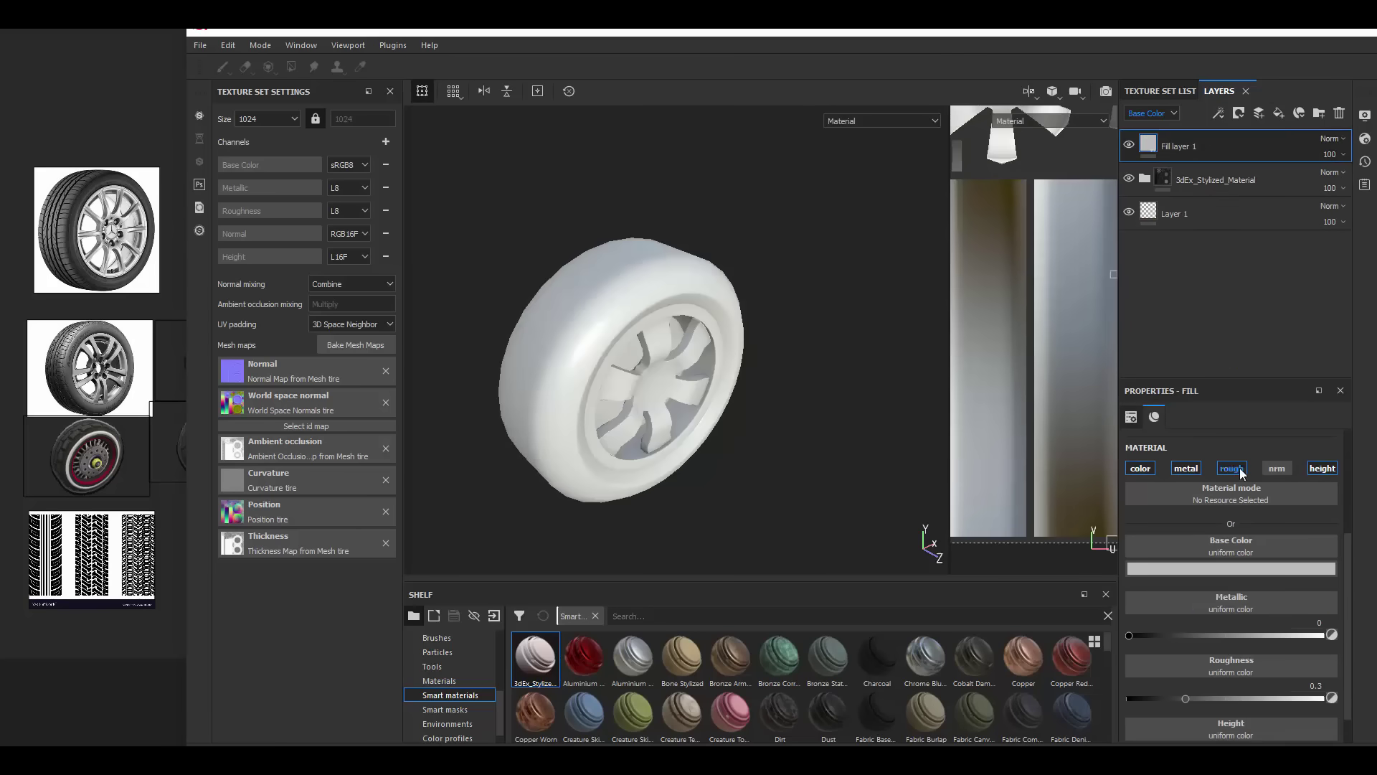
{"action": "left_click", "coordinate": [1232, 468]}
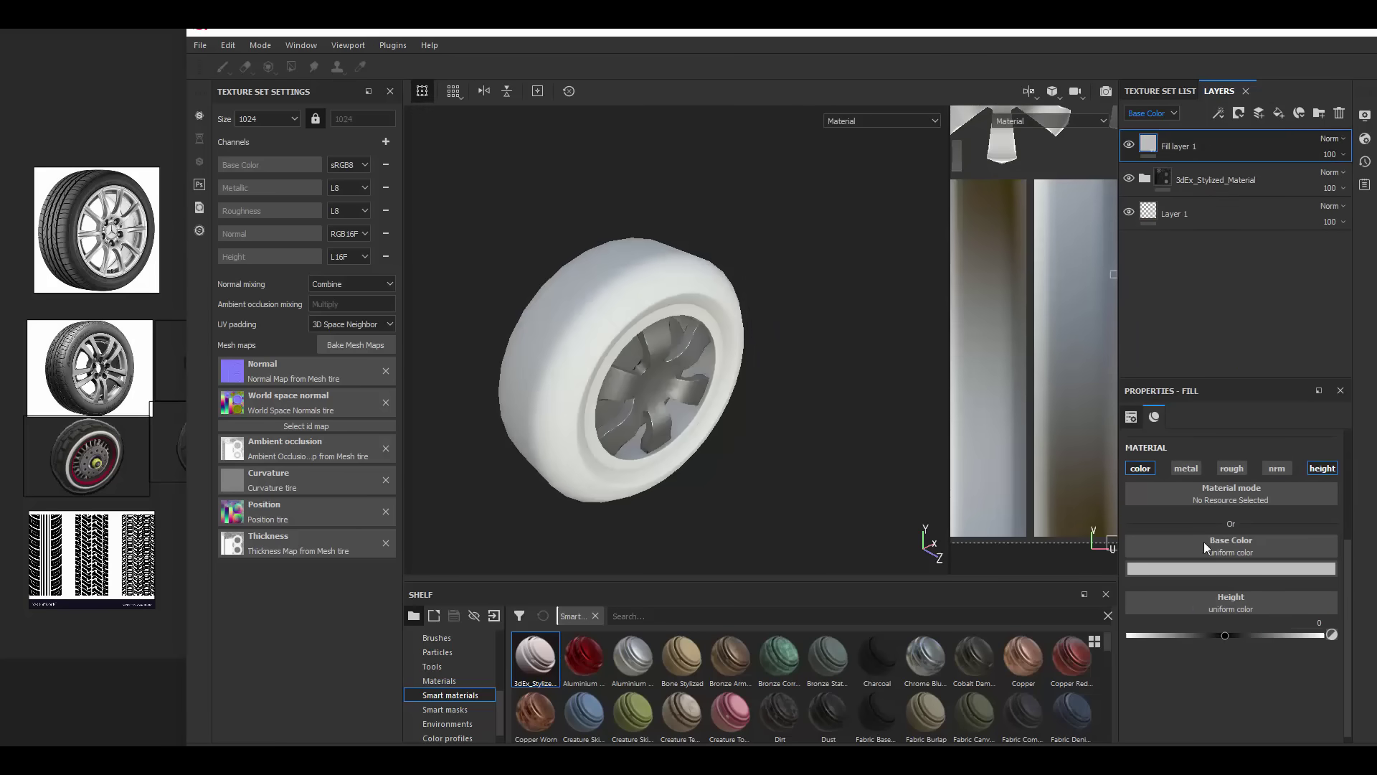
- Add a black mask to Fill layer 1, import tire tread01.tga, and set it as the brush stencil
{"action": "right_click", "coordinate": [1186, 136]}
{"action": "left_click", "coordinate": [1187, 173]}
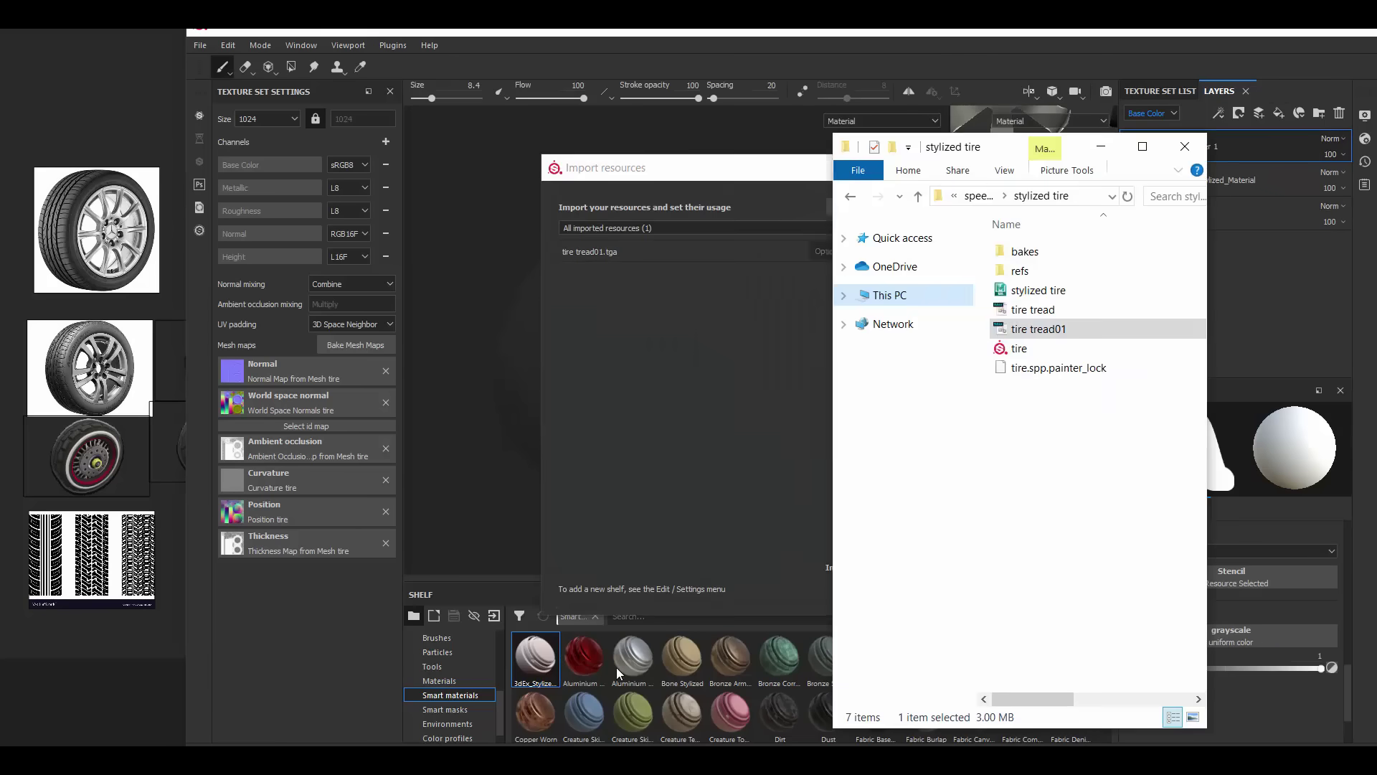
{"action": "left_click", "coordinate": [881, 588]}
{"action": "left_click_drag", "start_coordinate": [681, 708], "coordinate": [1231, 577]}
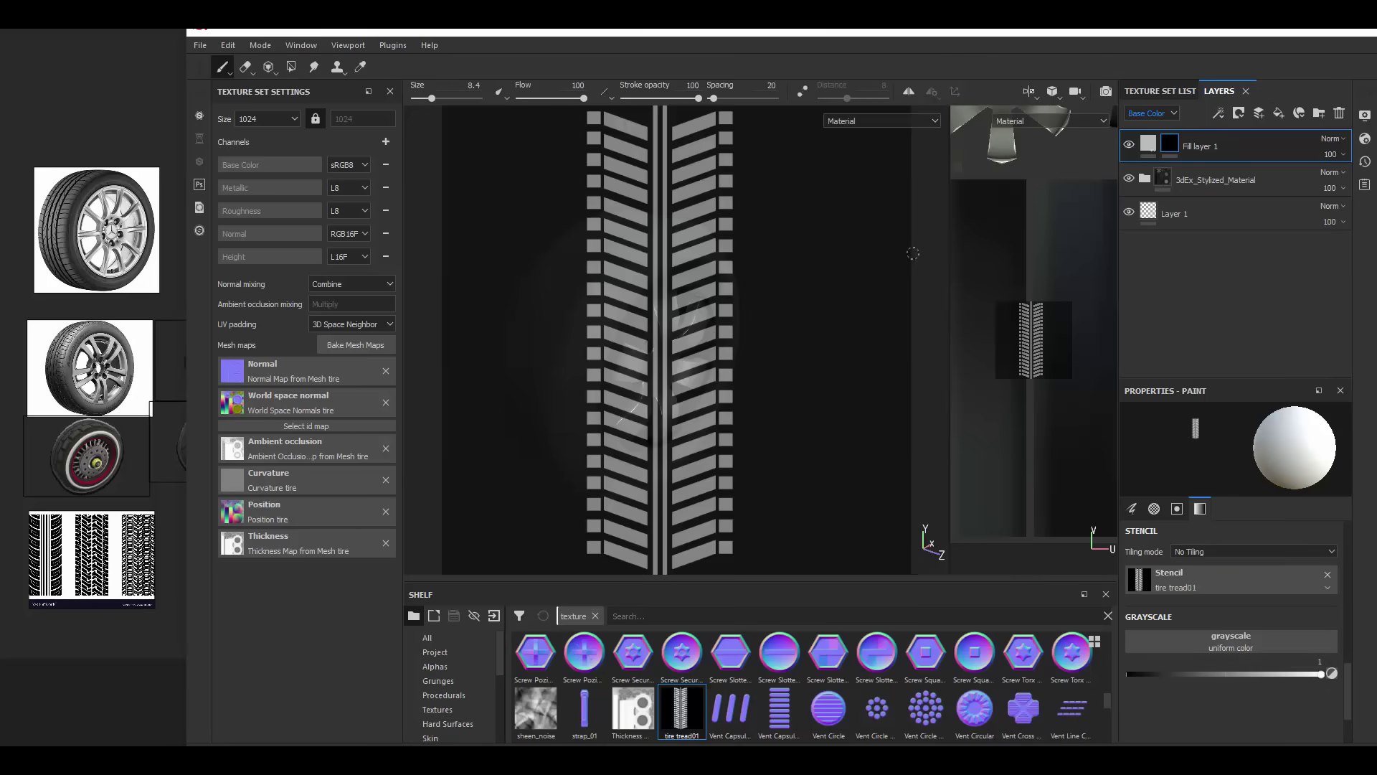
- Widen the 3D view, enlarge and position the tread stencil, and paint tread onto the tire
{"action": "left_click_drag", "start_coordinate": [948, 237], "coordinate": [648, 272]}
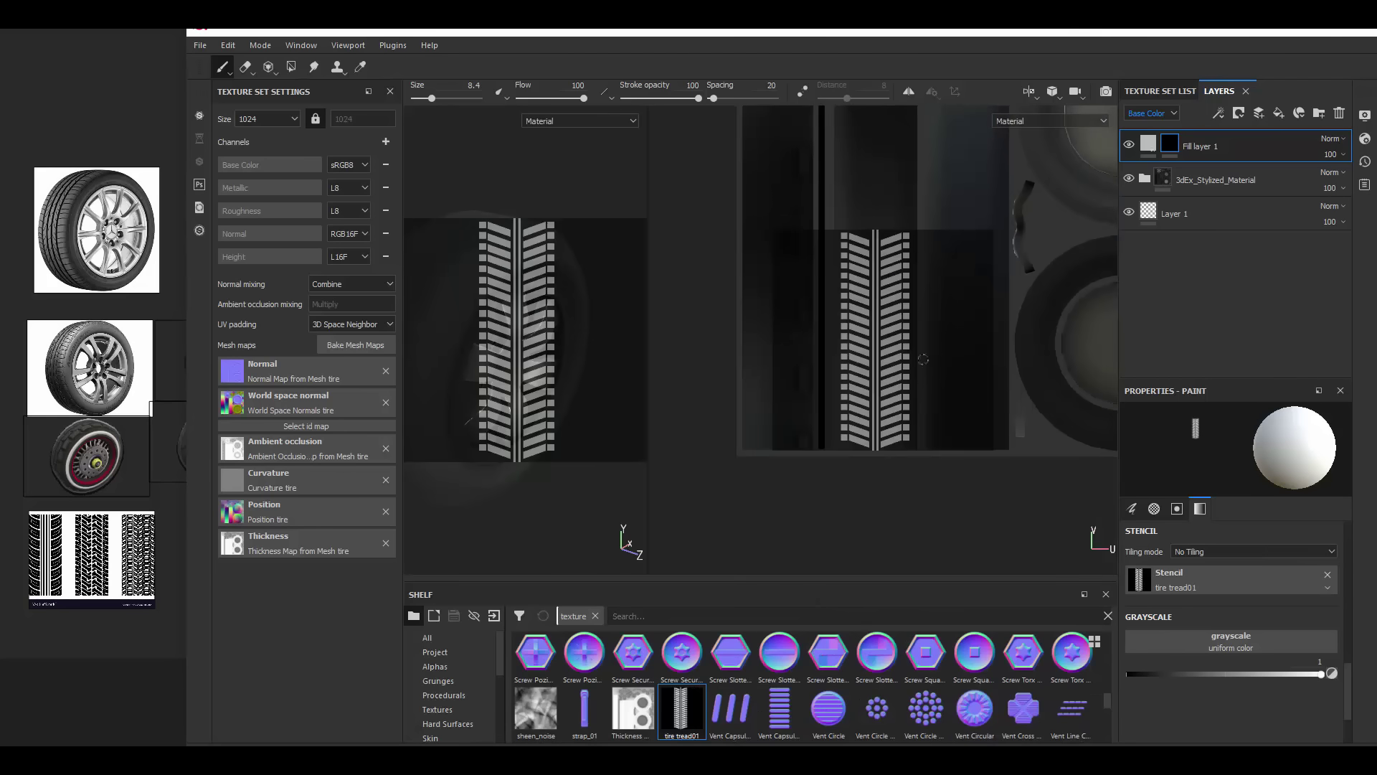
{"action": "right_click_drag", "start_coordinate": [921, 342], "coordinate": [979, 364]}
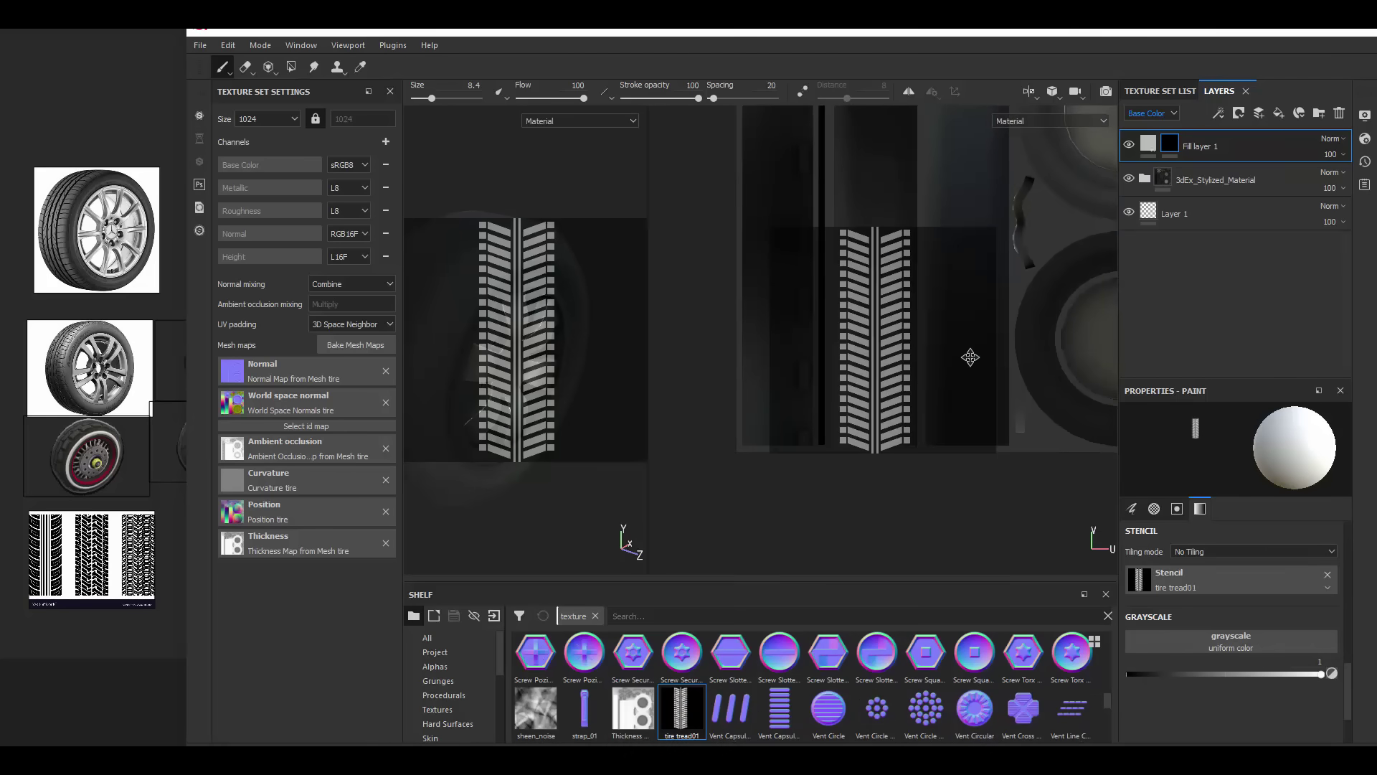
{"action": "left_click_drag", "start_coordinate": [864, 352], "coordinate": [843, 443]}
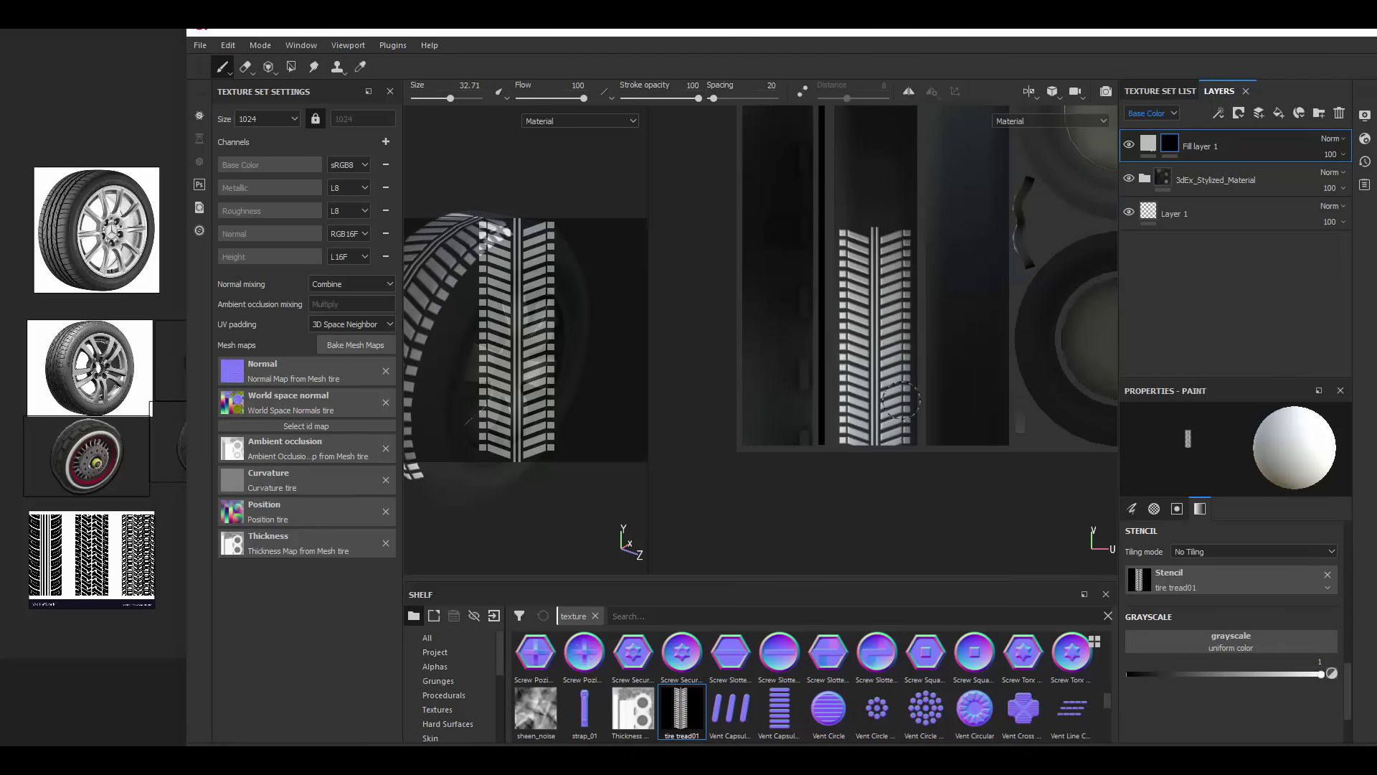
{"action": "key", "text": "s"}
- Hide the fill layer, add a paint layer, stamp a test tread, and raise brush size to 100
{"action": "left_click", "coordinate": [1170, 147]}
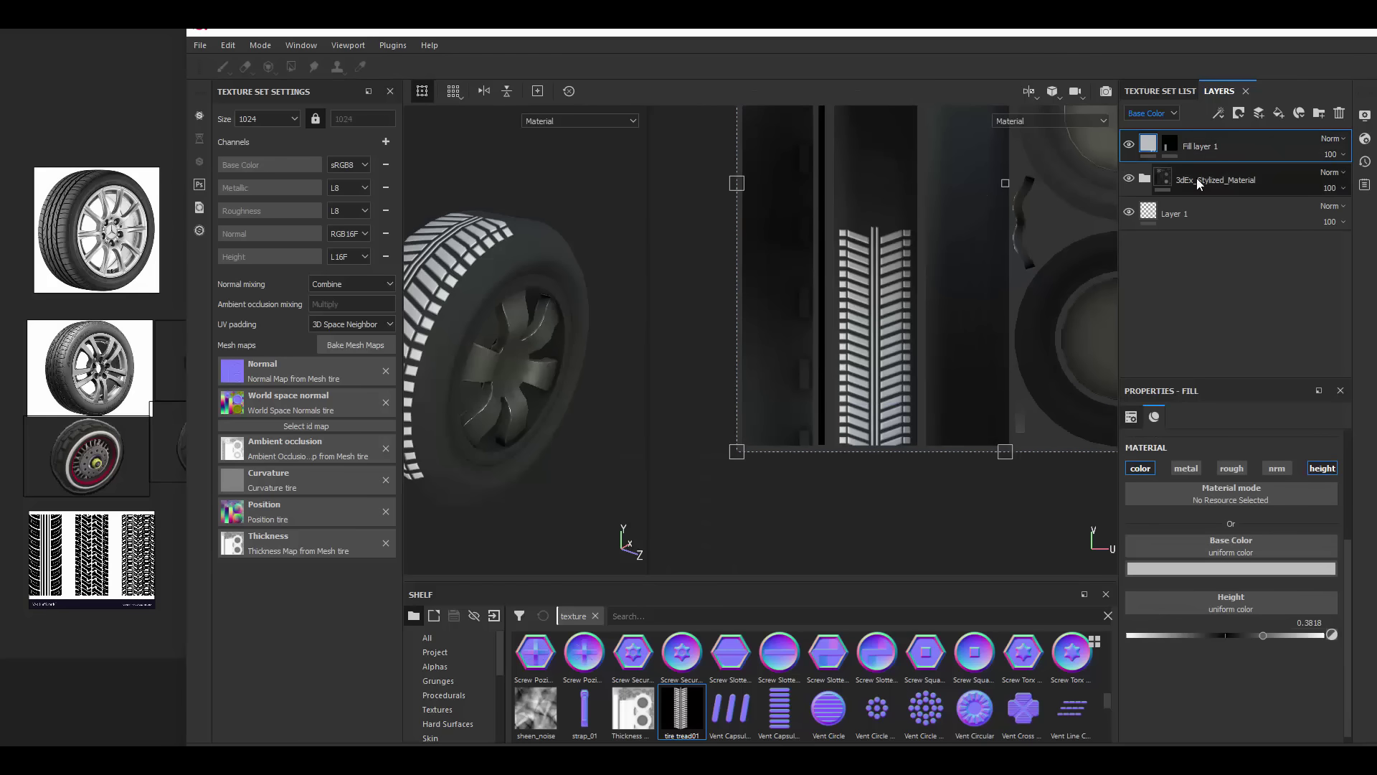
{"action": "left_click", "coordinate": [1128, 144]}
{"action": "left_click", "coordinate": [1238, 113]}
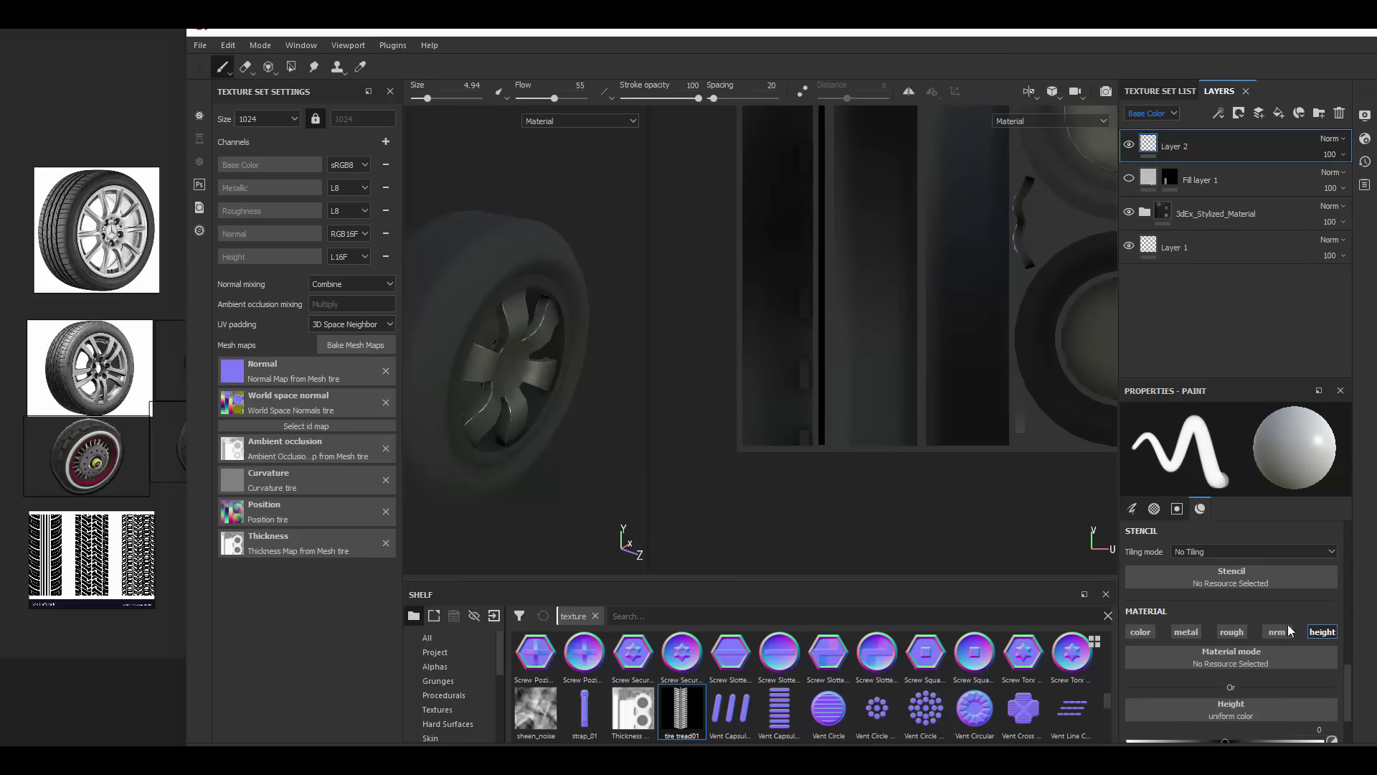
{"action": "scroll", "coordinate": [1289, 631], "scroll_direction": "down", "scroll_amount": 1}
{"action": "left_click_drag", "start_coordinate": [681, 710], "coordinate": [1229, 663]}
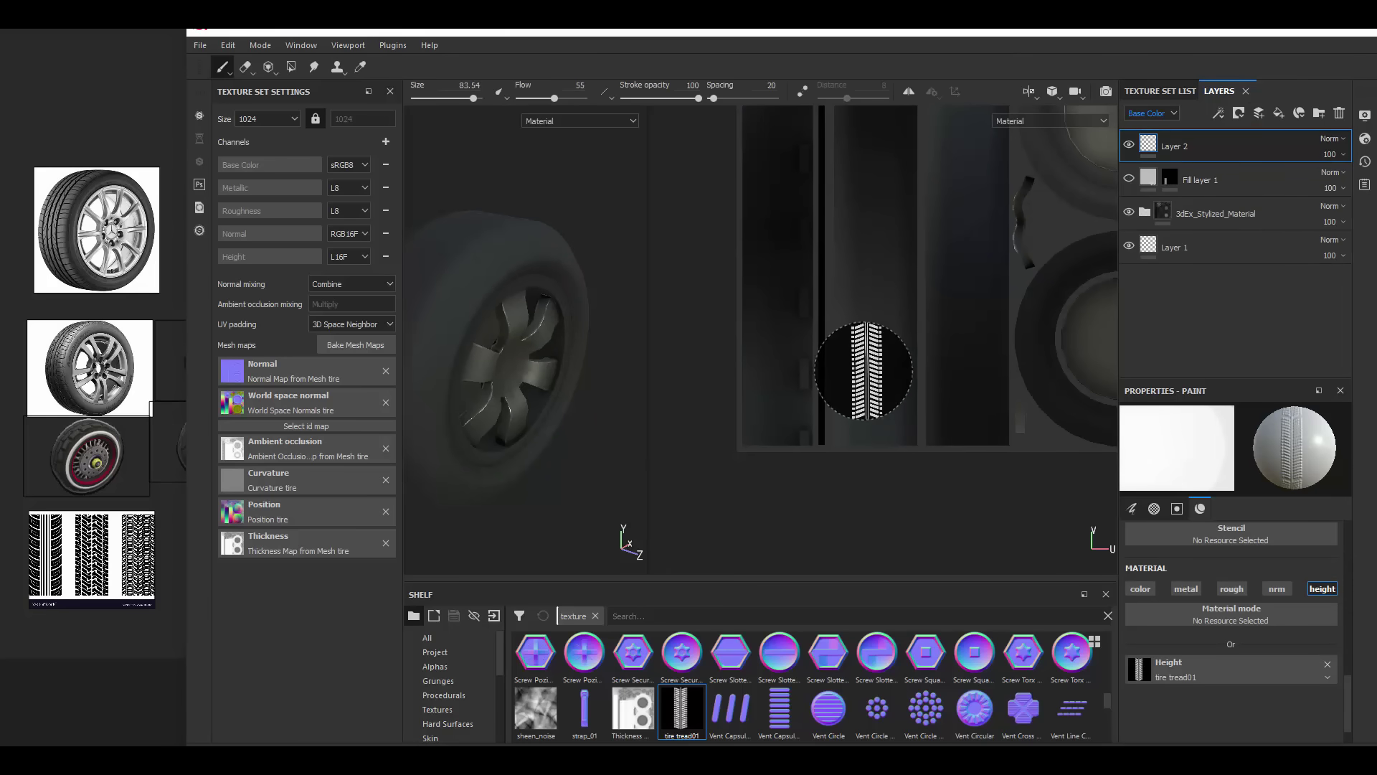
{"action": "left_click", "coordinate": [865, 371]}
{"action": "key", "text": "bracketright"}
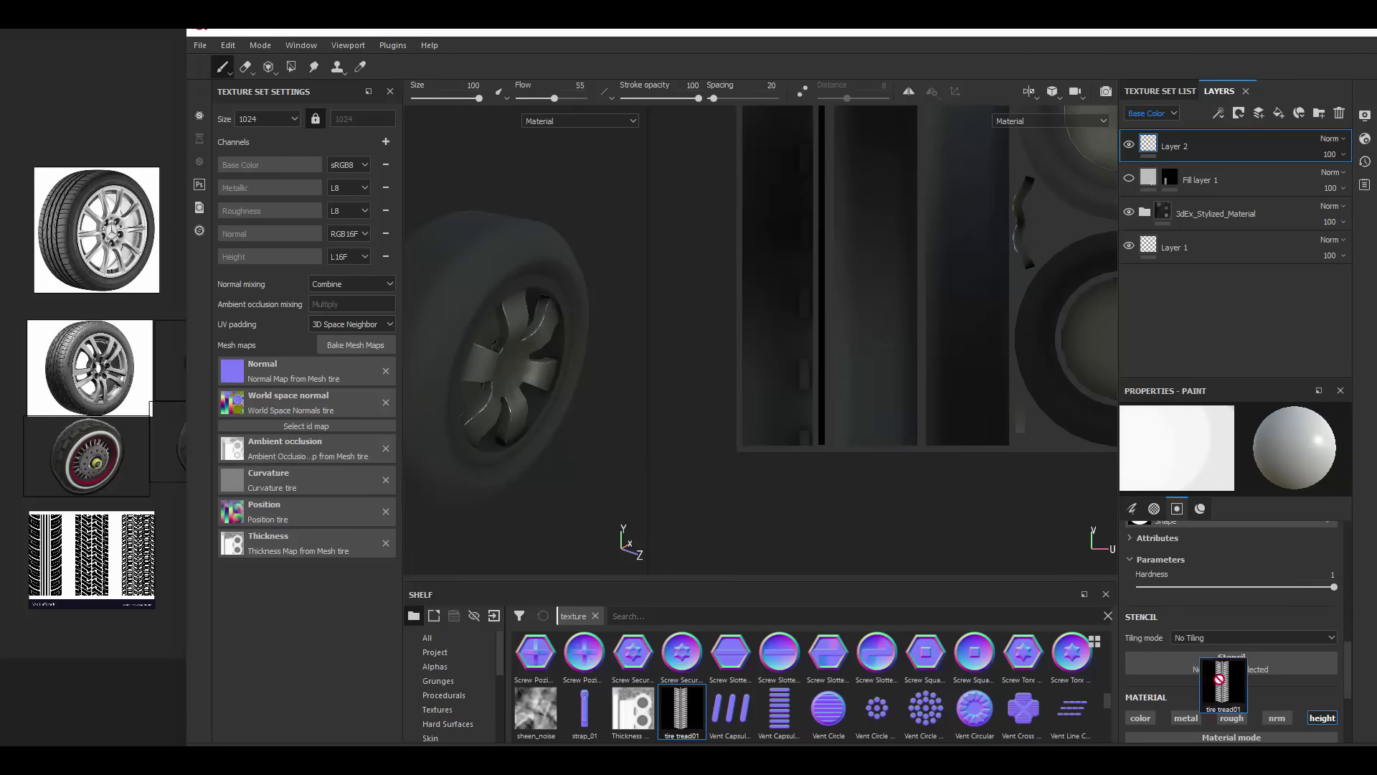
- Reapply tire tread01 as the stencil with a larger brush, and frame the tread strips in UV view
{"action": "left_click_drag", "start_coordinate": [681, 709], "coordinate": [1230, 537]}
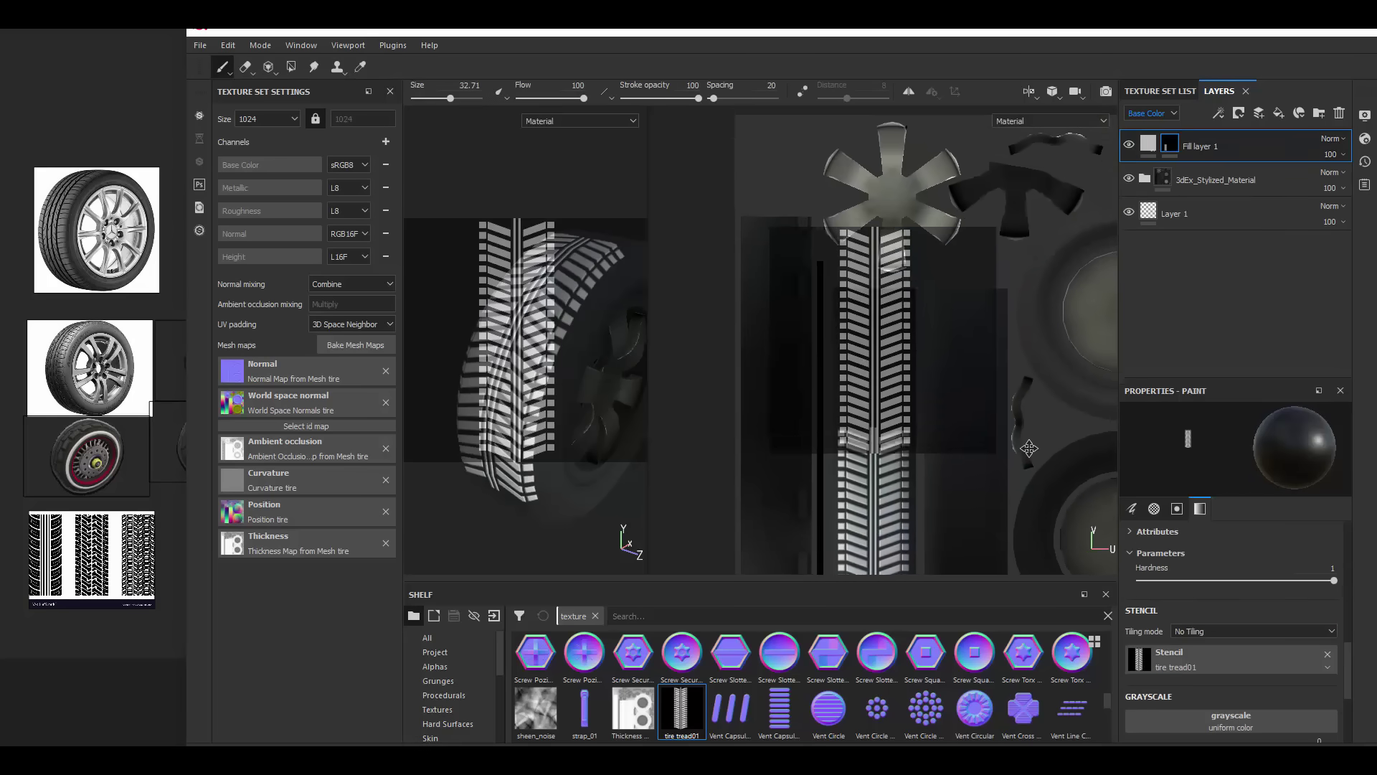
{"action": "middle_click_drag", "start_coordinate": [1029, 448], "coordinate": [1030, 465]}
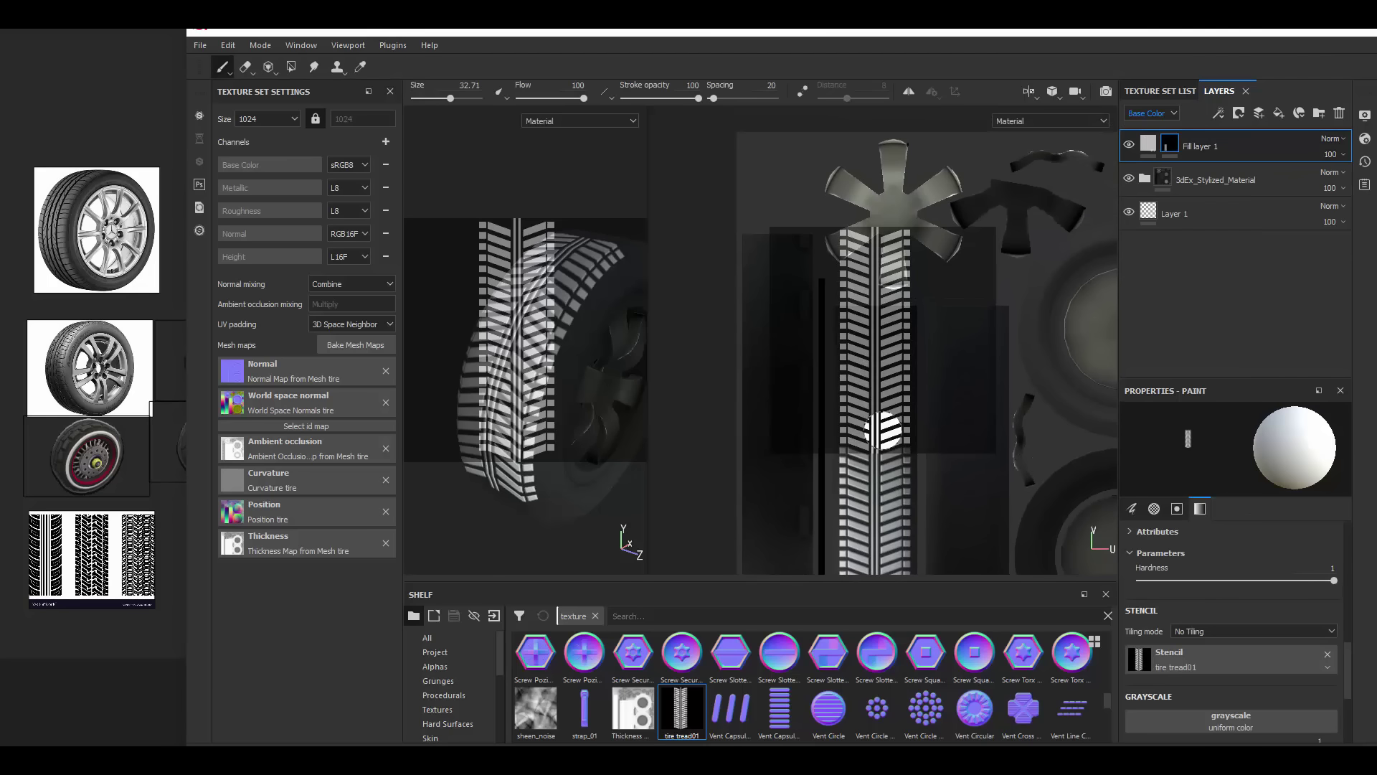
{"action": "right_click_drag", "start_coordinate": [882, 430], "coordinate": [875, 399], "text": "ctrl"}
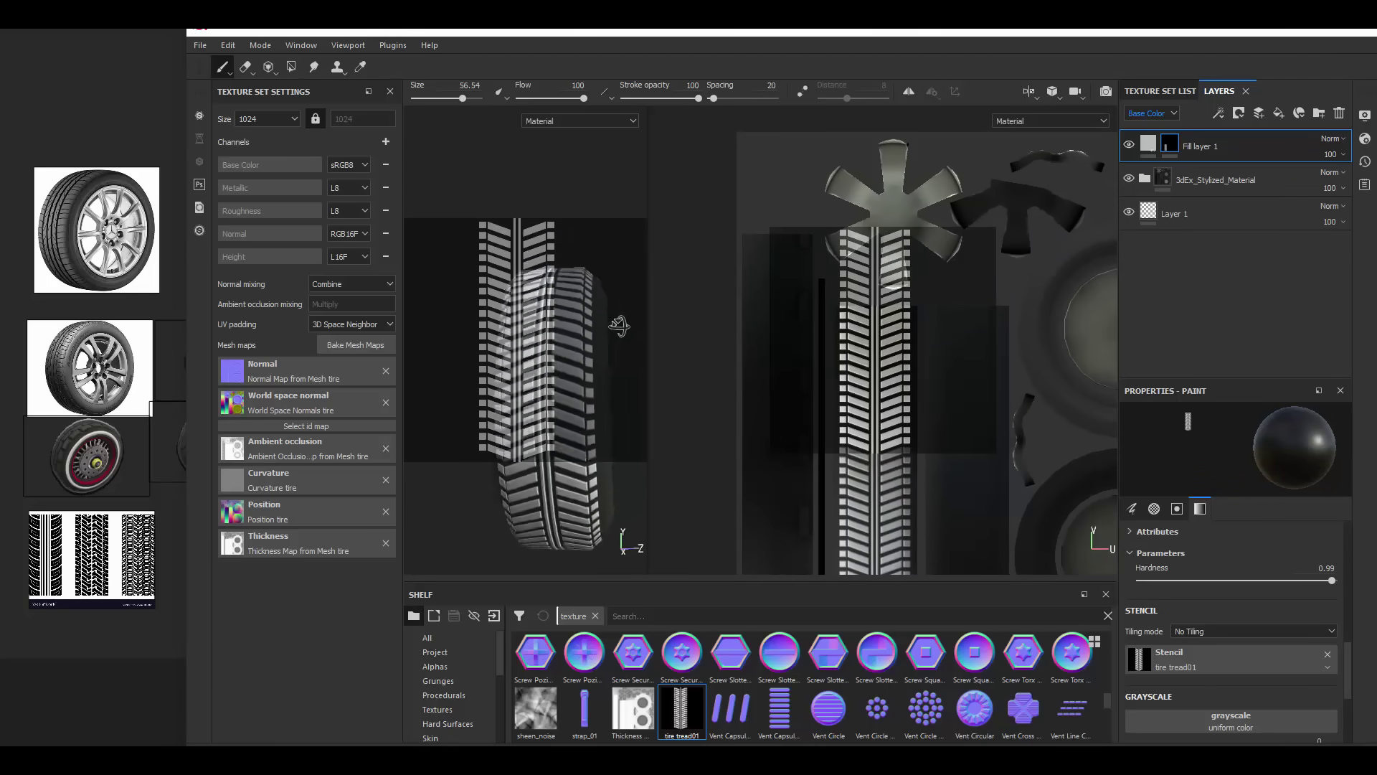
{"action": "mouse_move", "coordinate": [911, 301]}
{"action": "middle_mouse_down"}
{"action": "mouse_move", "coordinate": [951, 367]}
{"action": "mouse_move", "coordinate": [929, 456]}
{"action": "middle_mouse_up"}
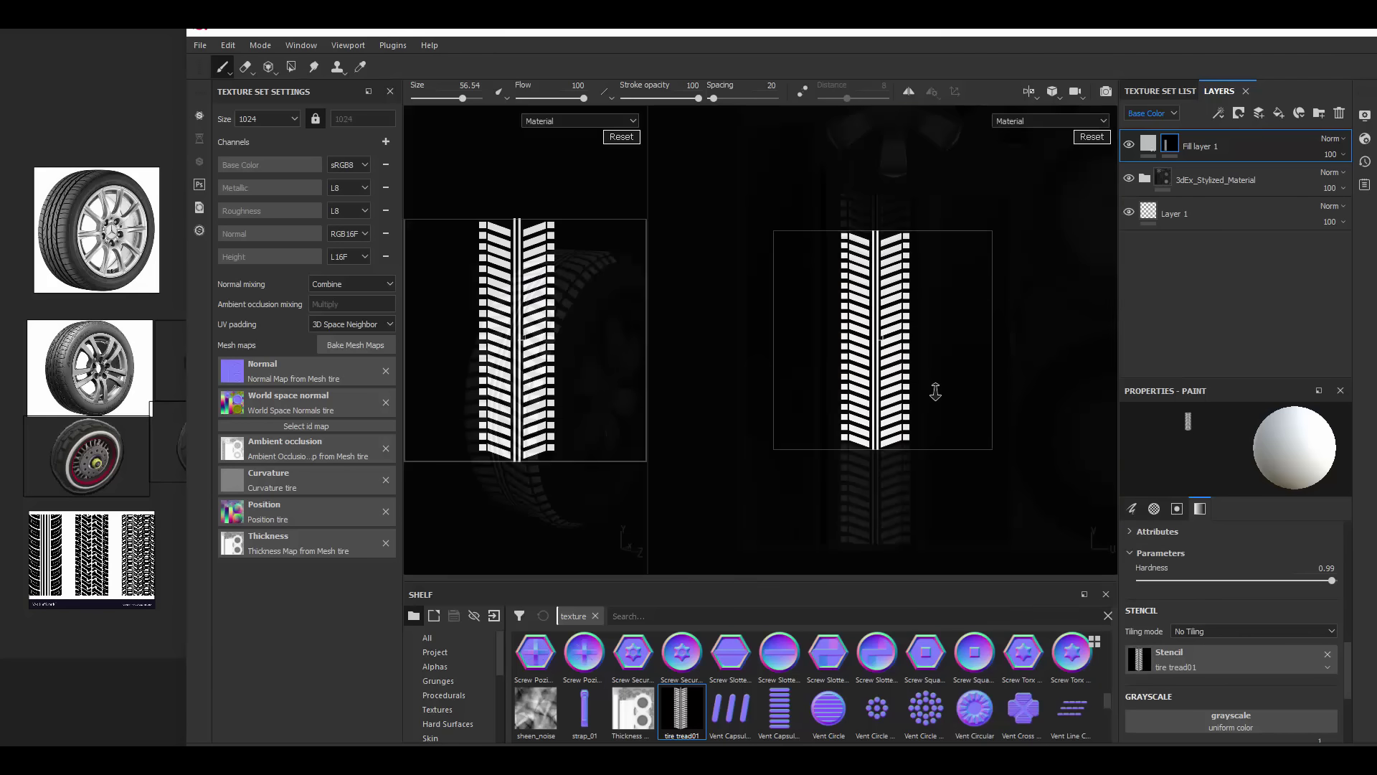
{"action": "middle_click_drag", "start_coordinate": [929, 456], "coordinate": [931, 364]}
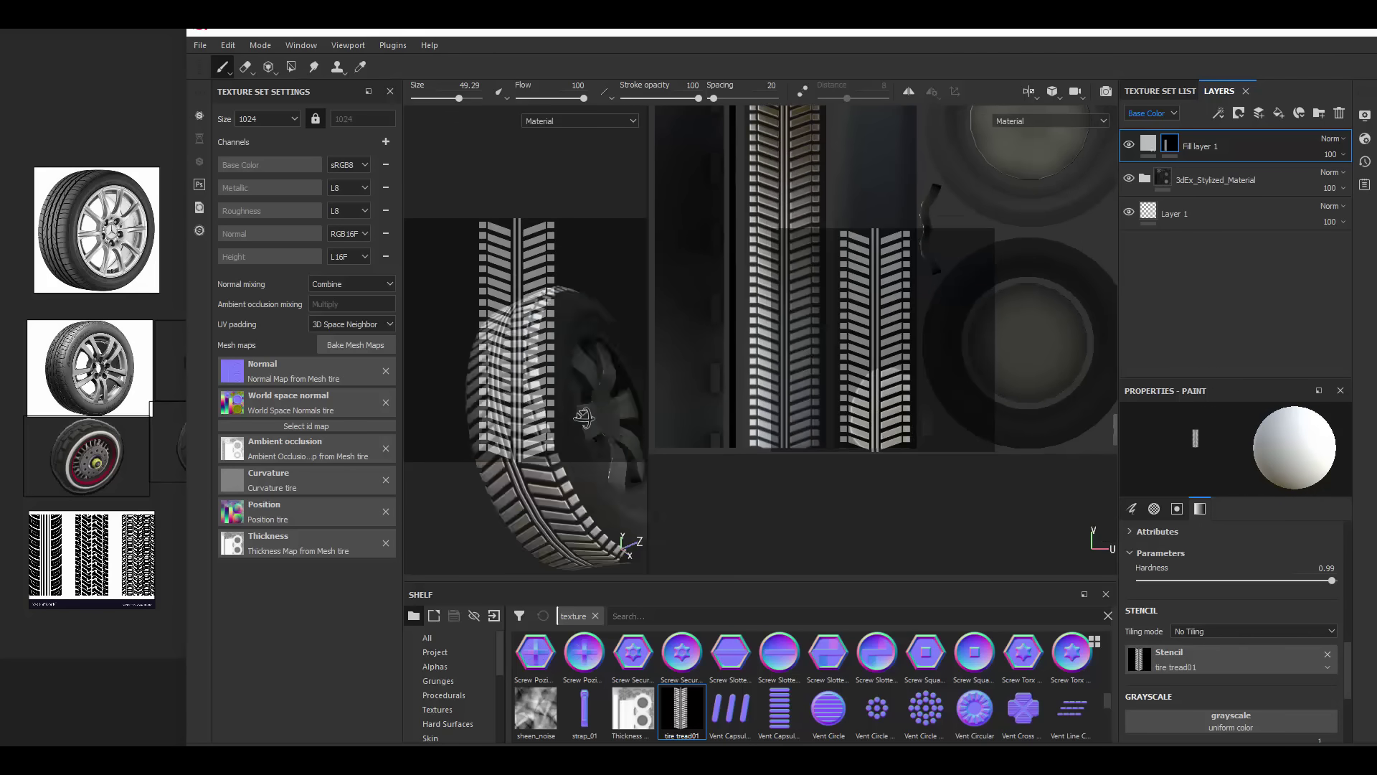
- Paint another tread patch onto the tire strip, then zoom out and clear the brush stencil
{"action": "left_click_drag", "start_coordinate": [875, 326], "coordinate": [848, 448]}
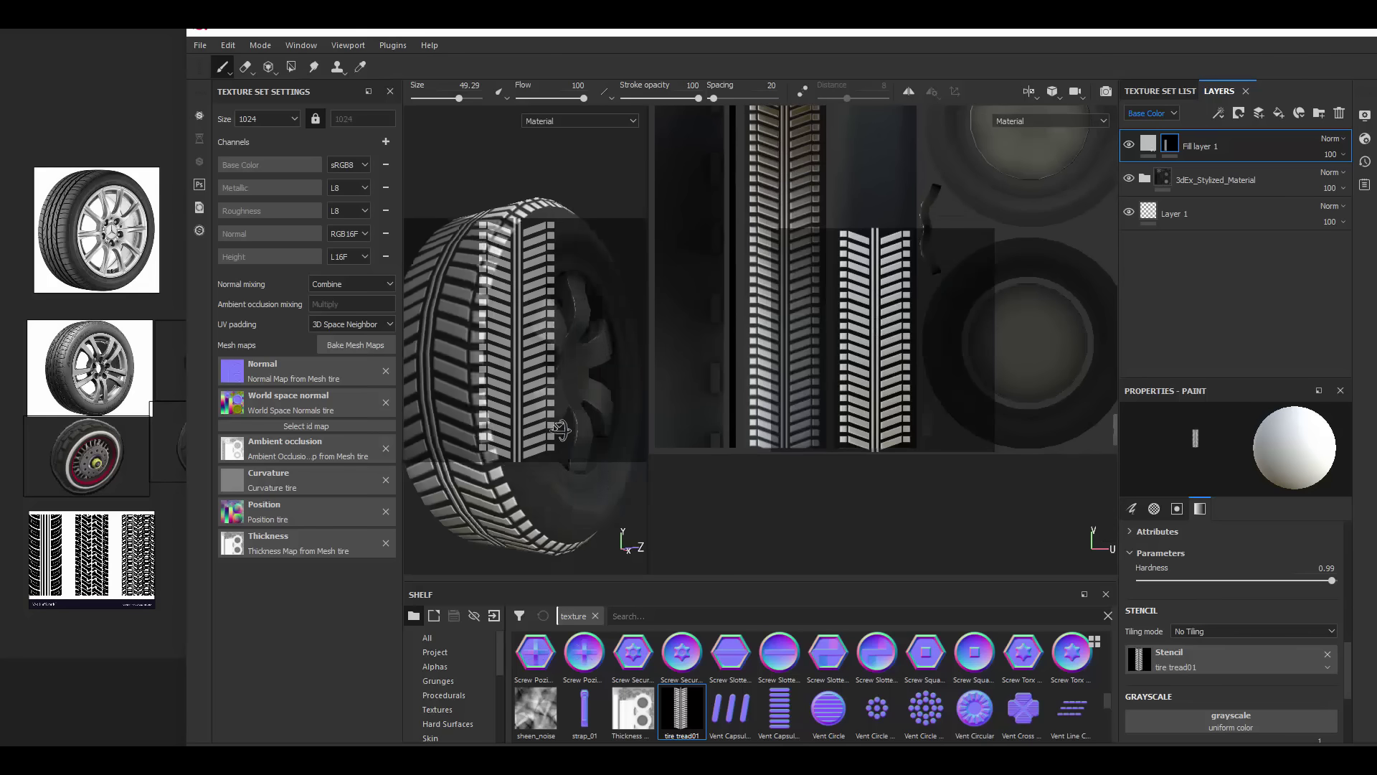
{"action": "middle_click_drag", "start_coordinate": [855, 290], "coordinate": [854, 414]}
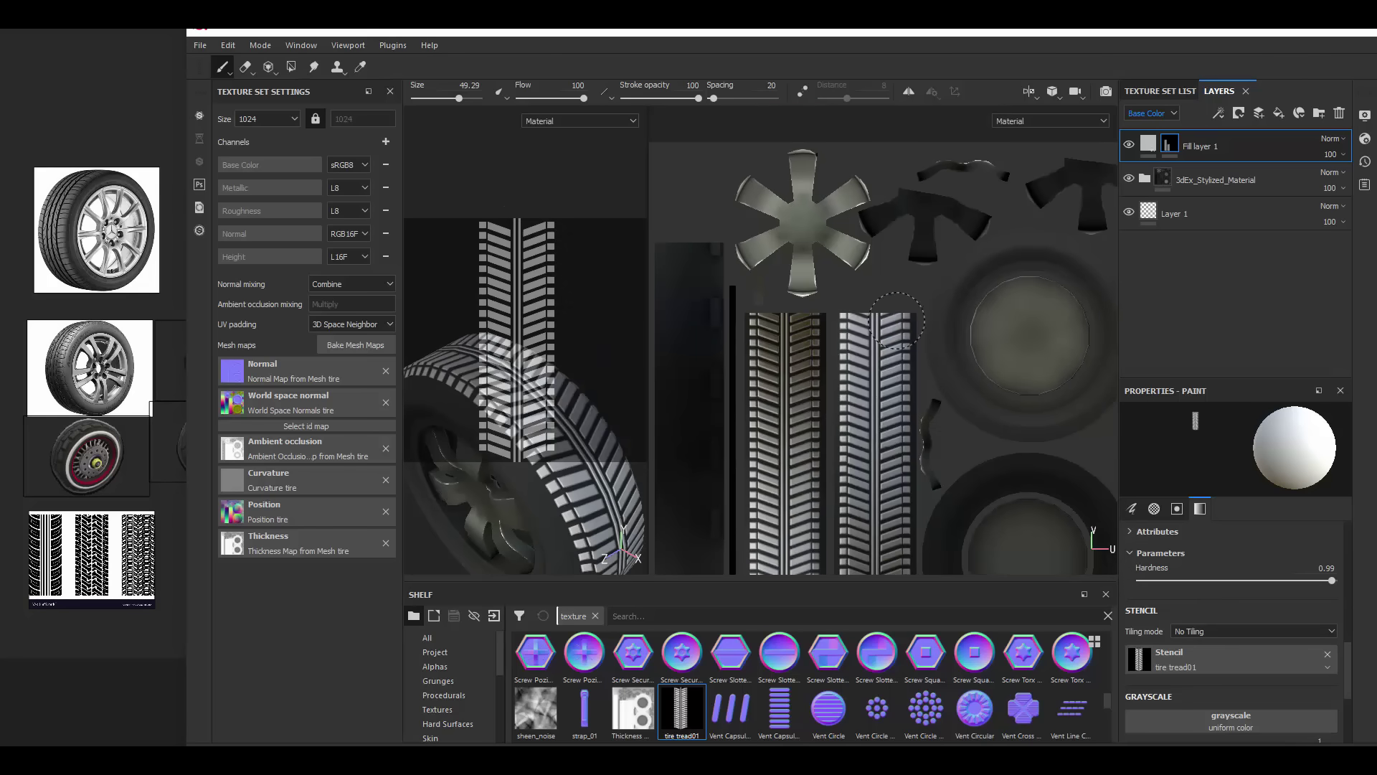
{"action": "left_click_drag", "start_coordinate": [524, 431], "coordinate": [552, 502], "text": "alt"}
{"action": "left_click", "coordinate": [1327, 653]}
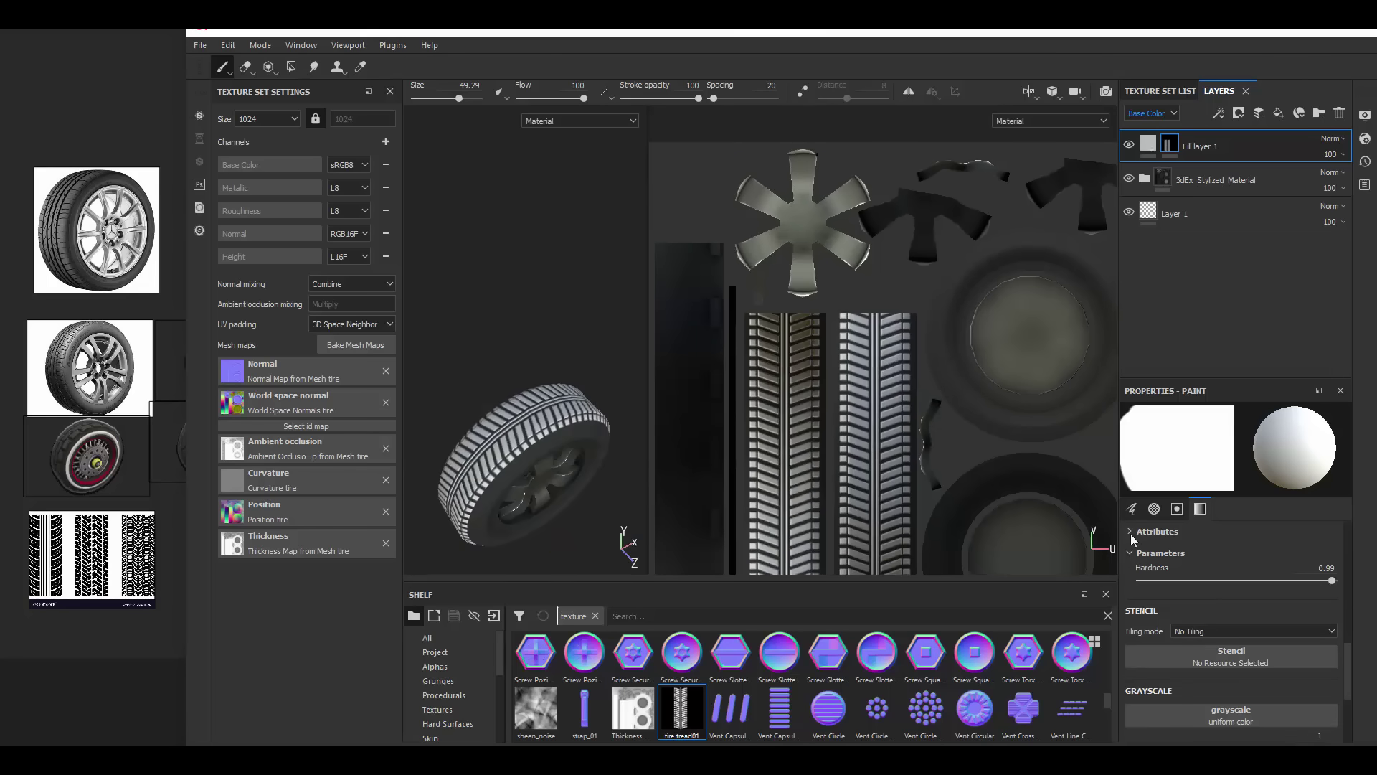
- Return to the Paint tool with a smaller brush and orbit the tire
{"action": "left_click", "coordinate": [292, 67]}
{"action": "left_click", "coordinate": [223, 67]}
{"action": "scroll", "coordinate": [655, 252], "scroll_direction": "up", "scroll_amount": 3}
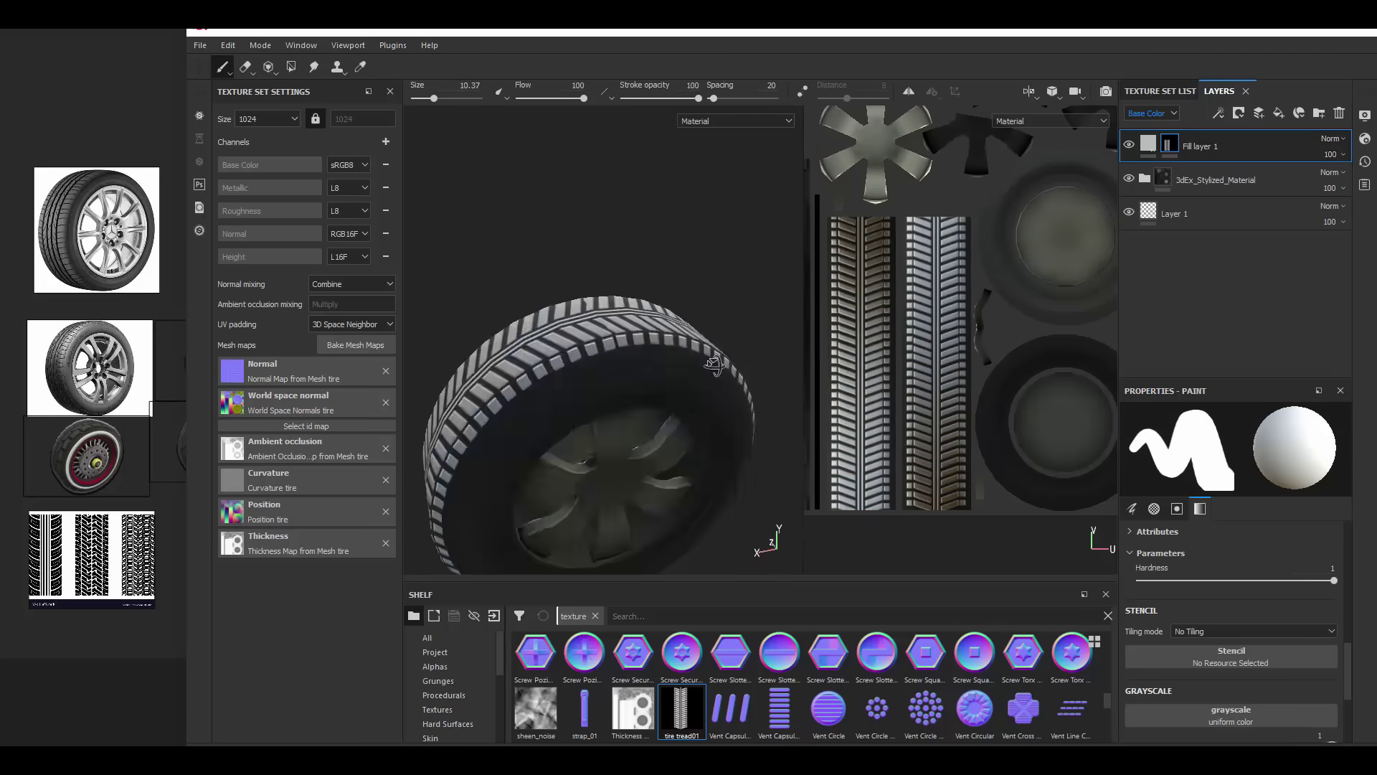
{"action": "left_click_drag", "start_coordinate": [714, 365], "coordinate": [753, 344], "text": "alt"}
- Set the fill layer's base colour to near-black
{"action": "left_click", "coordinate": [1148, 146]}
{"action": "left_click", "coordinate": [1162, 568]}
{"action": "left_click", "coordinate": [1178, 694]}
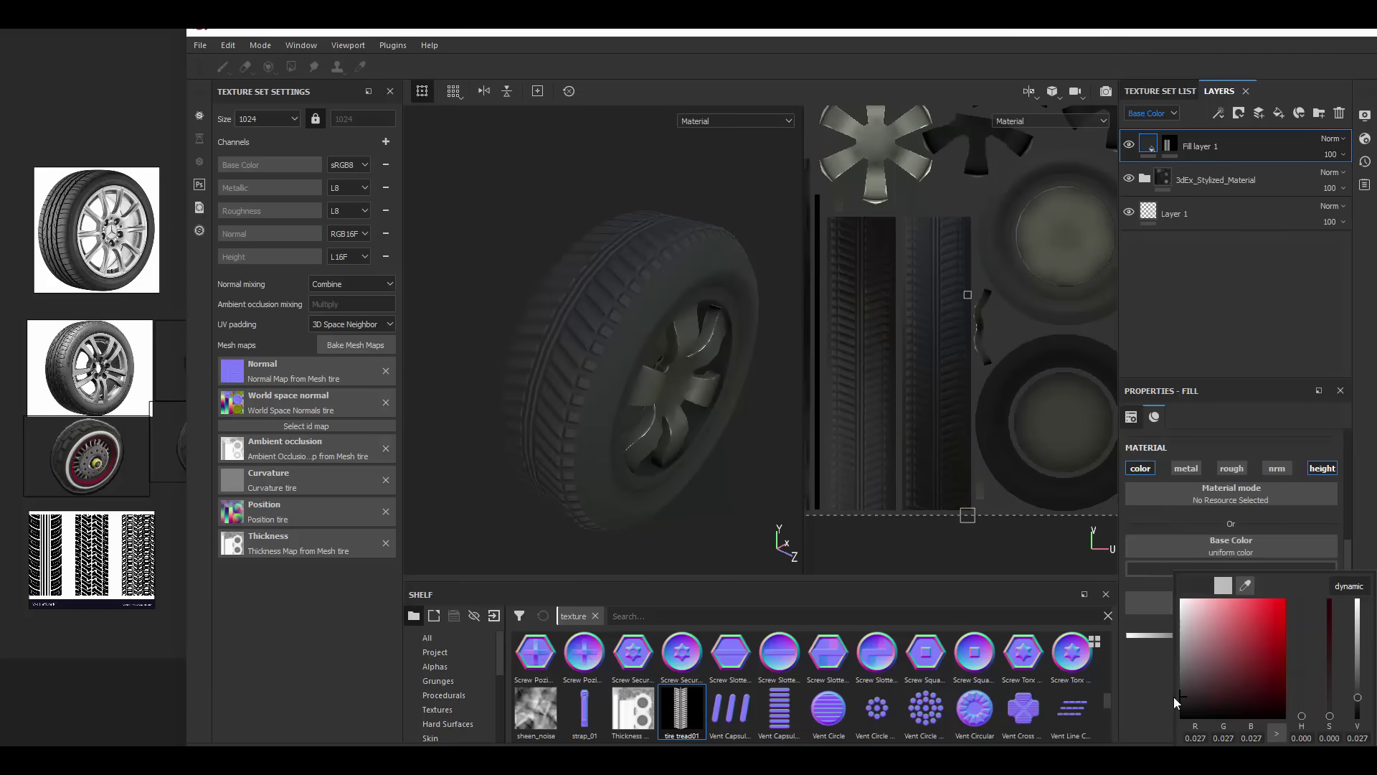
{"action": "mouse_move", "coordinate": [667, 359]}
{"action": "left_mouse_down", "text": "alt"}
{"action": "mouse_move", "coordinate": [688, 344]}
{"action": "mouse_move", "coordinate": [656, 343]}
{"action": "mouse_move", "coordinate": [652, 323]}
{"action": "mouse_move", "coordinate": [657, 337]}
{"action": "left_mouse_up", "text": "alt"}
- Expand the smart material folder, select the Metal copy 1 layer, and switch to polygon filling
{"action": "left_click", "coordinate": [1145, 179]}
{"action": "scroll", "coordinate": [1219, 251], "scroll_direction": "down", "scroll_amount": 2}
{"action": "left_click", "coordinate": [1187, 286]}
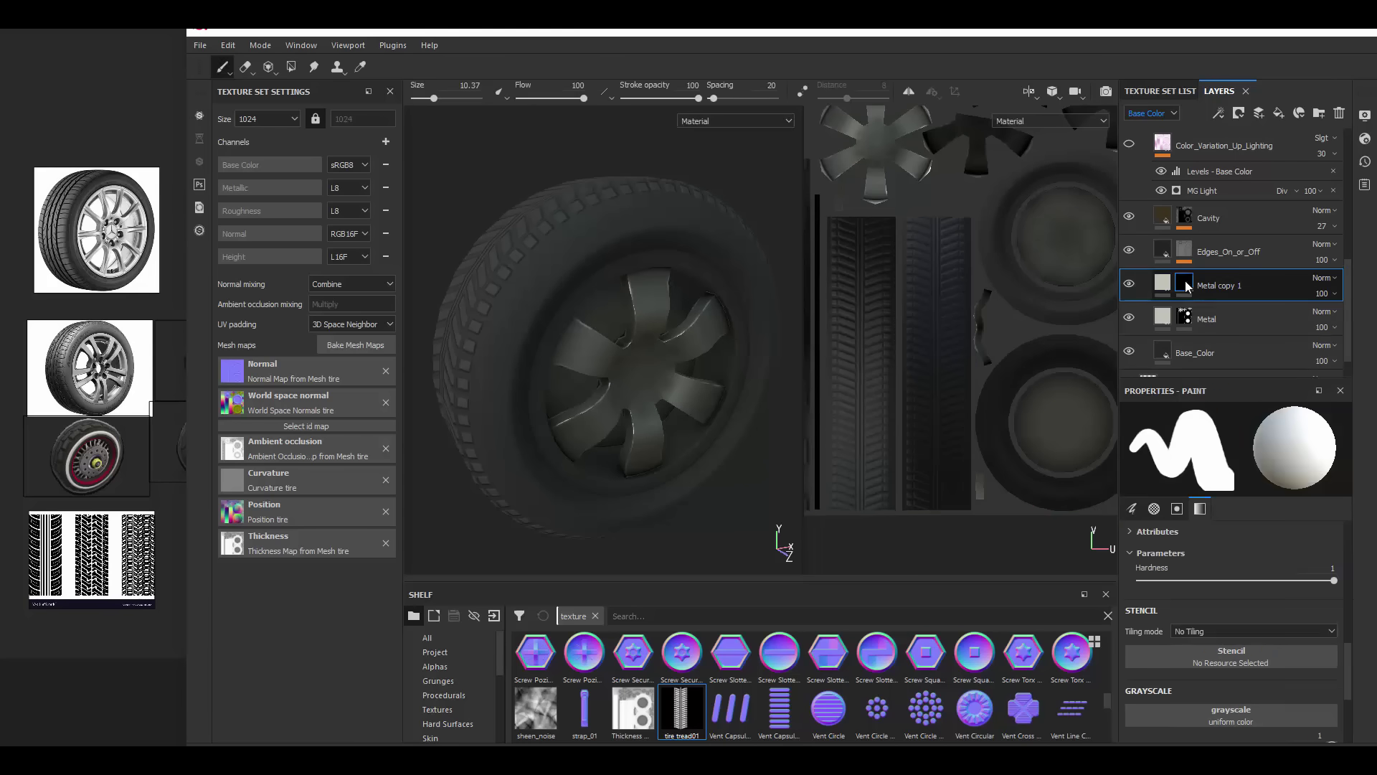
{"action": "key", "text": "4"}
- Orbit the wheel to face the hub head-on and centre the circular UV island
{"action": "left_click_drag", "start_coordinate": [733, 378], "coordinate": [439, 134], "text": "alt"}
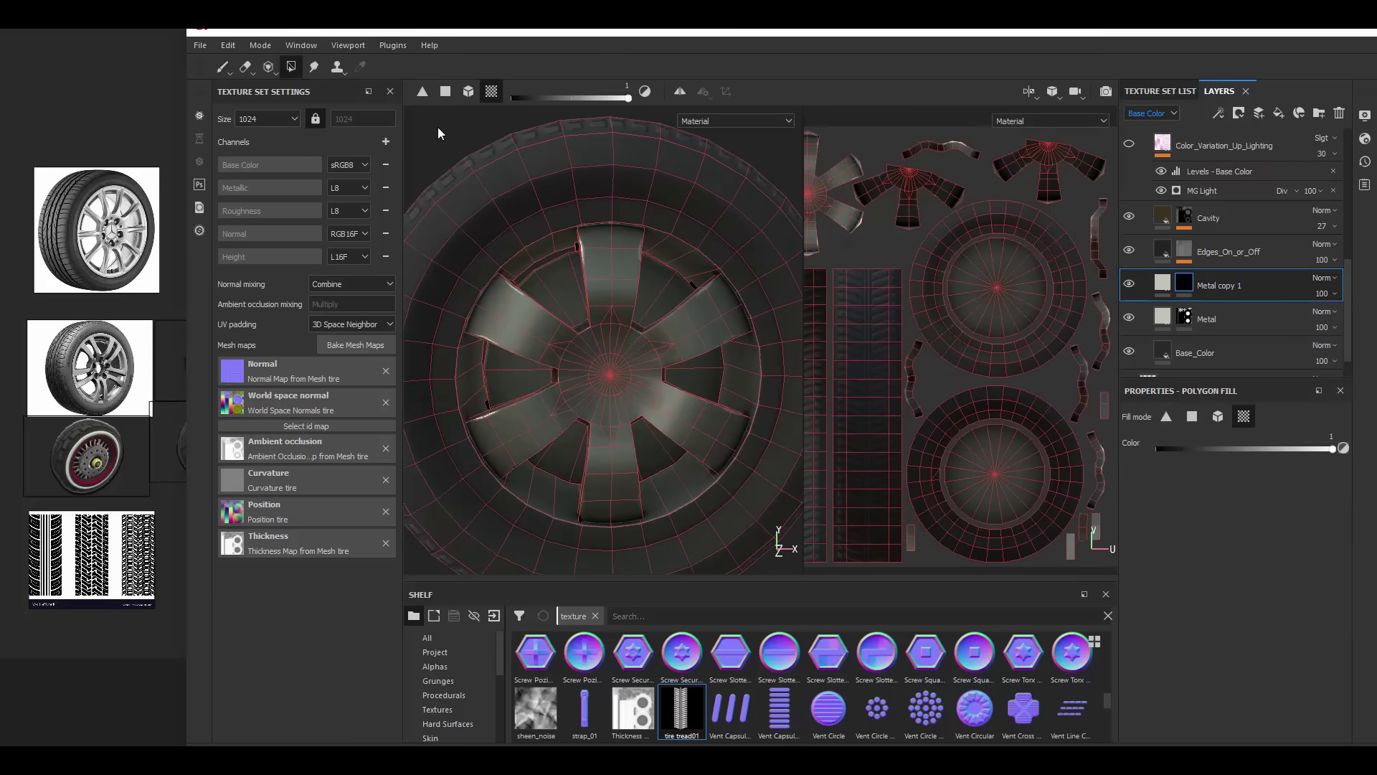
{"action": "scroll", "coordinate": [1032, 252], "scroll_direction": "up", "scroll_amount": 2}
{"action": "scroll", "coordinate": [955, 254], "scroll_direction": "up", "scroll_amount": 2}
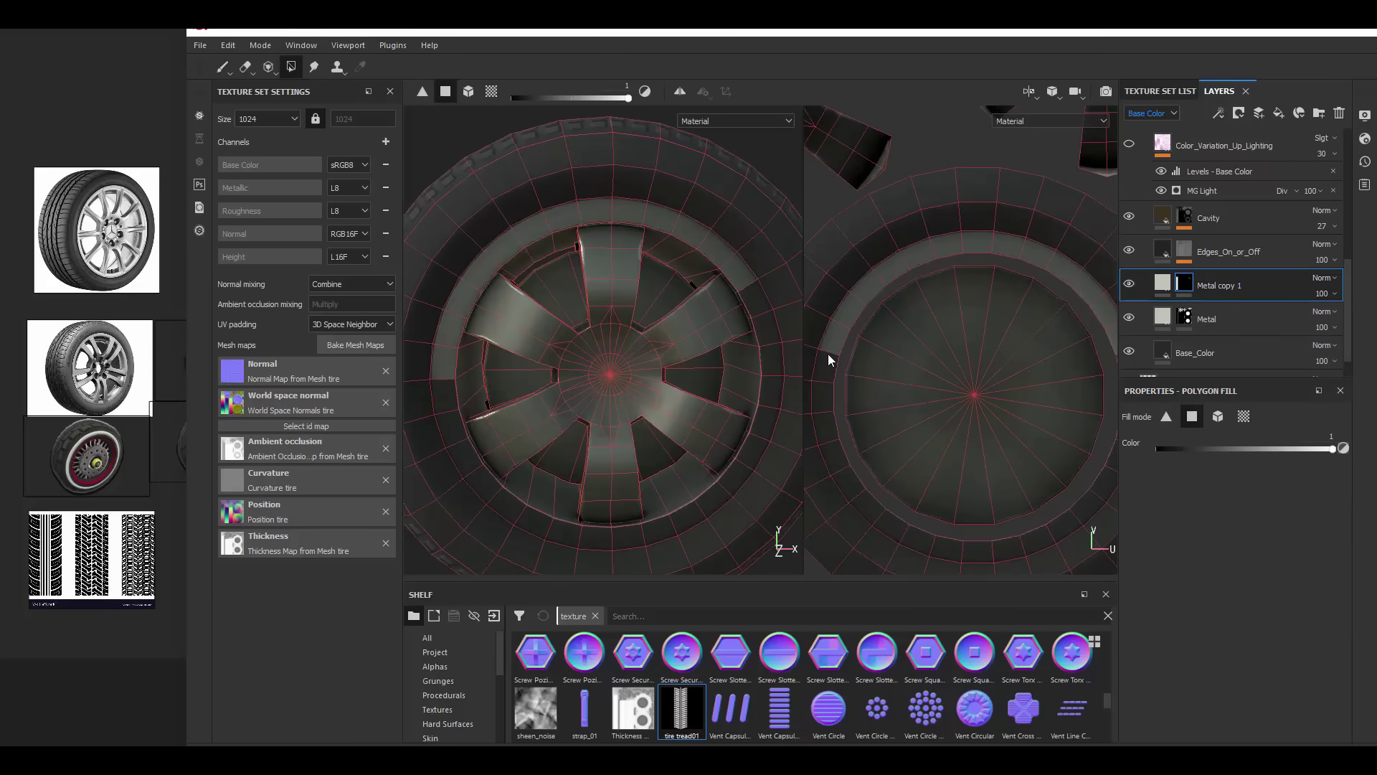
{"action": "scroll", "coordinate": [846, 373], "scroll_direction": "up", "scroll_amount": 2}
{"action": "scroll", "coordinate": [932, 409], "scroll_direction": "up", "scroll_amount": 2}
{"action": "scroll", "coordinate": [997, 366], "scroll_direction": "up", "scroll_amount": 2}
{"action": "scroll", "coordinate": [988, 359], "scroll_direction": "up", "scroll_amount": 2}
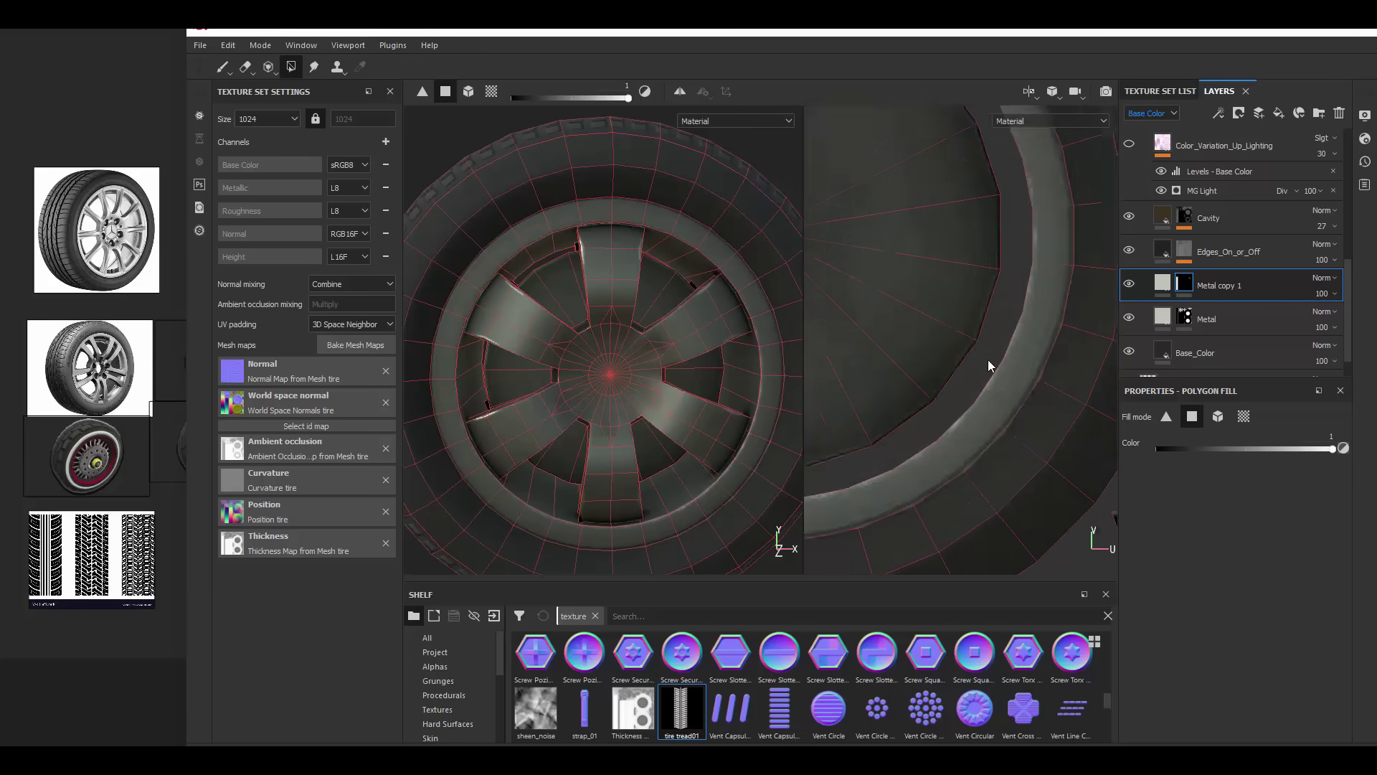
{"action": "scroll", "coordinate": [945, 273], "scroll_direction": "down", "scroll_amount": 4}
{"action": "middle_click_drag", "start_coordinate": [1000, 319], "coordinate": [1045, 312]}
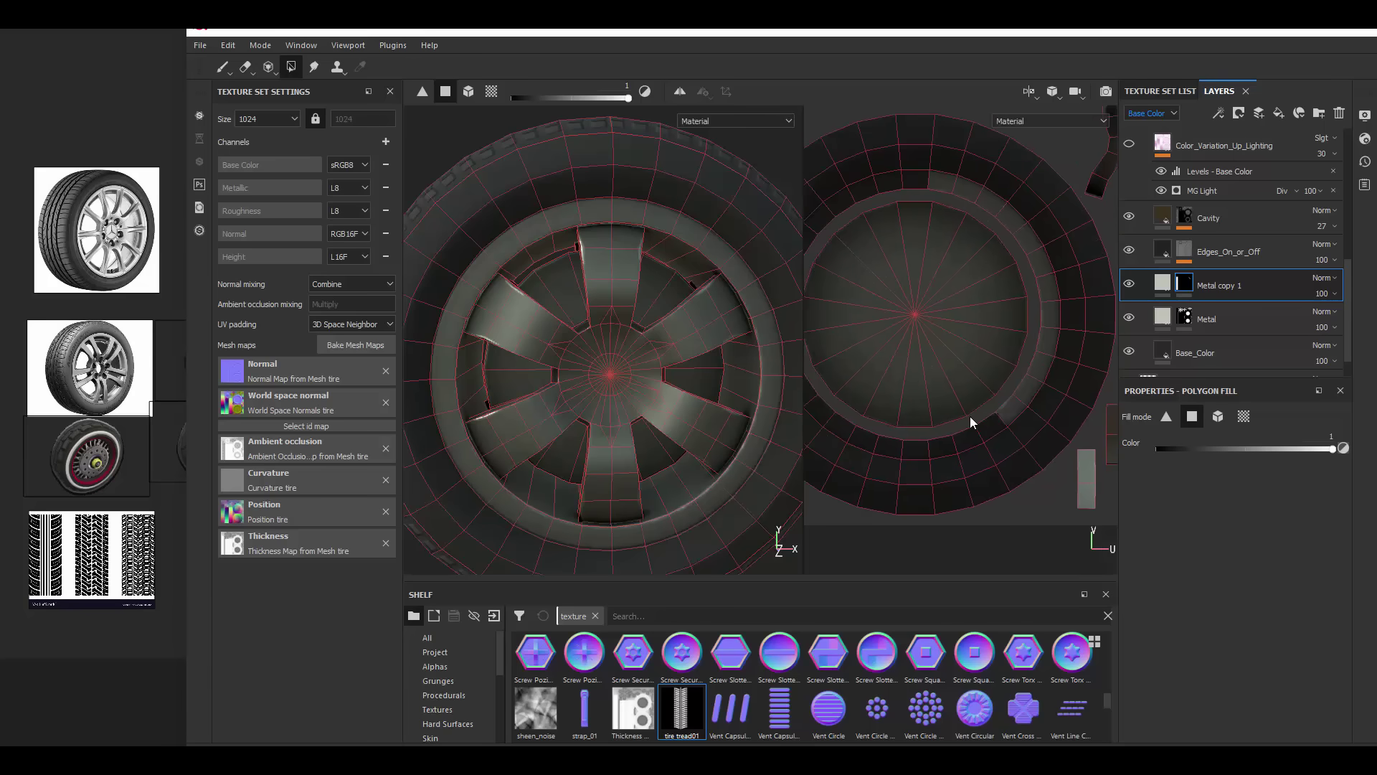
{"action": "scroll", "coordinate": [1004, 444], "scroll_direction": "up", "scroll_amount": 1}
{"action": "scroll", "coordinate": [913, 347], "scroll_direction": "up", "scroll_amount": 1}
{"action": "scroll", "coordinate": [886, 347], "scroll_direction": "up", "scroll_amount": 1}
{"action": "scroll", "coordinate": [609, 287], "scroll_direction": "down", "scroll_amount": 3}
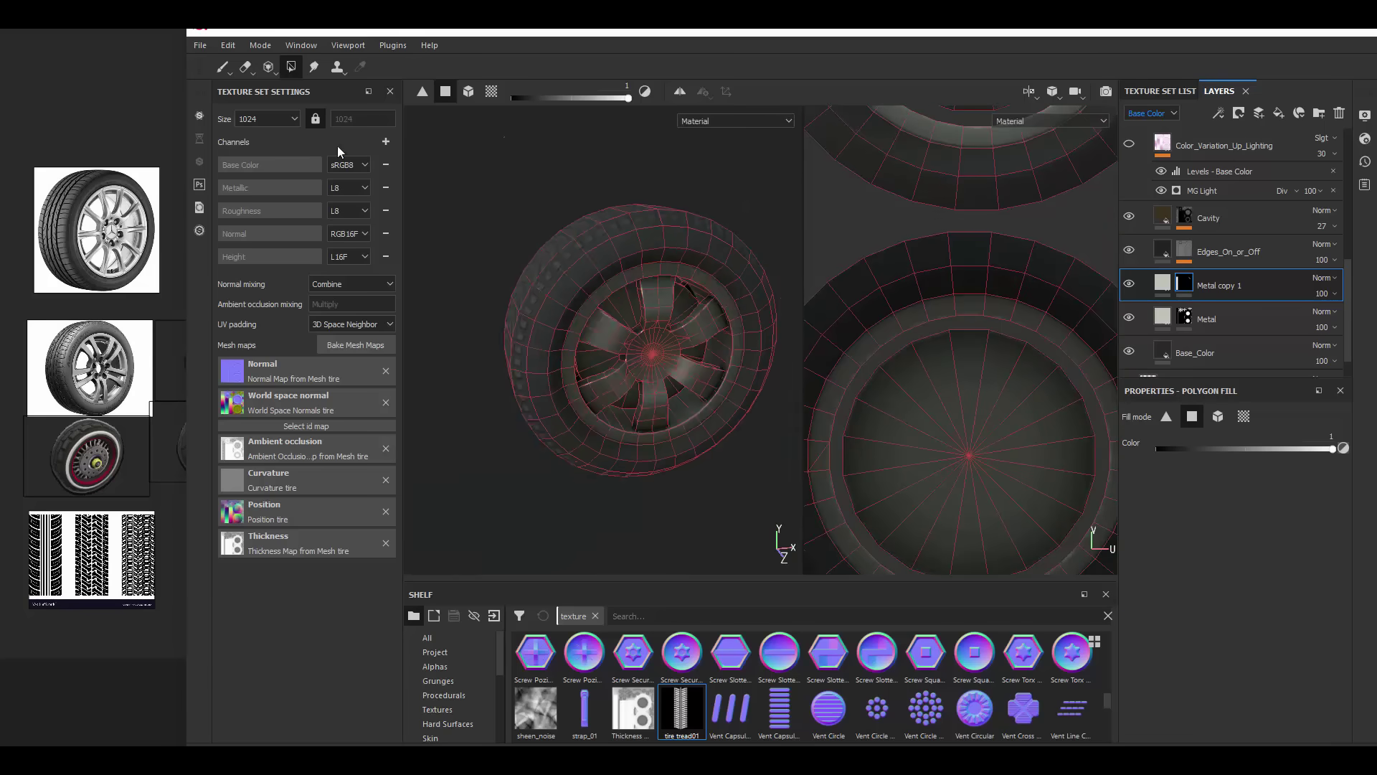
- Switch back to brush painting and orbit the tire to face the hub front-on
{"action": "key", "text": "1"}
{"action": "left_click_drag", "start_coordinate": [646, 323], "coordinate": [815, 365], "text": "alt"}
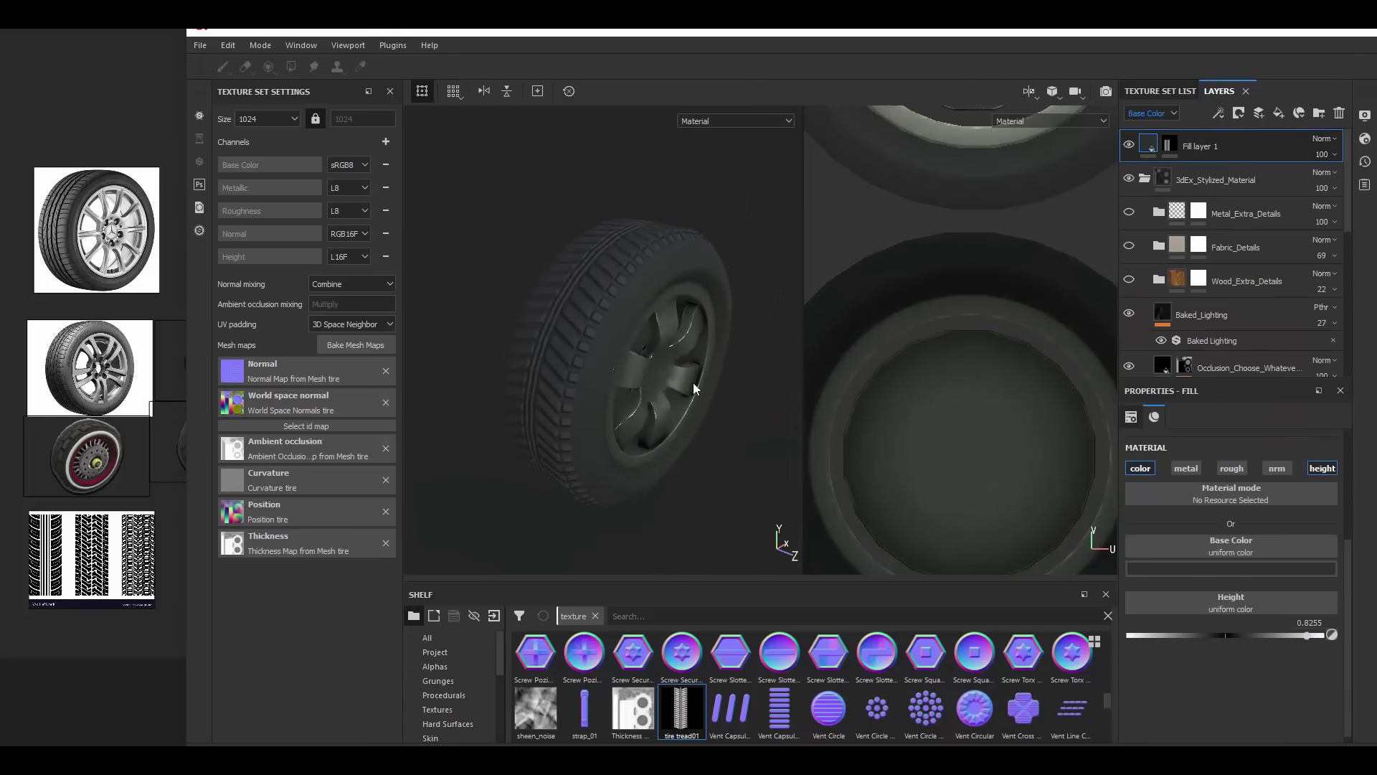
{"action": "mouse_move", "coordinate": [694, 384]}
{"action": "left_mouse_down", "text": "alt"}
{"action": "mouse_move", "coordinate": [735, 325]}
{"action": "mouse_move", "coordinate": [671, 314]}
{"action": "left_mouse_up", "text": "alt"}
- Add a new fill layer with metallic turned off and a dark base colour
{"action": "left_click", "coordinate": [1268, 114]}
{"action": "left_click", "coordinate": [1186, 467]}
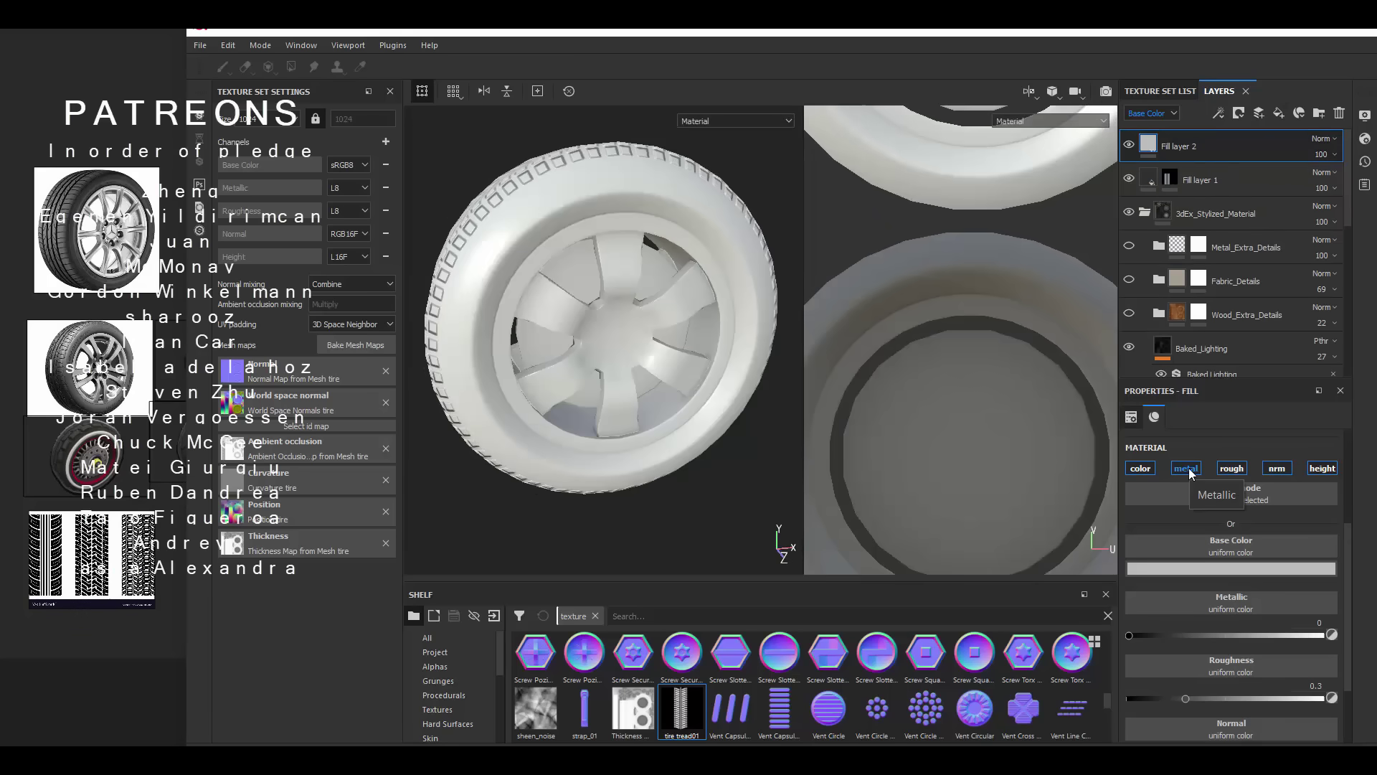
{"action": "left_click", "coordinate": [1272, 567]}
{"action": "left_click", "coordinate": [1174, 695]}
- Add a mask to Fill layer 2 and select the mask for brush painting
{"action": "right_click", "coordinate": [1202, 162]}
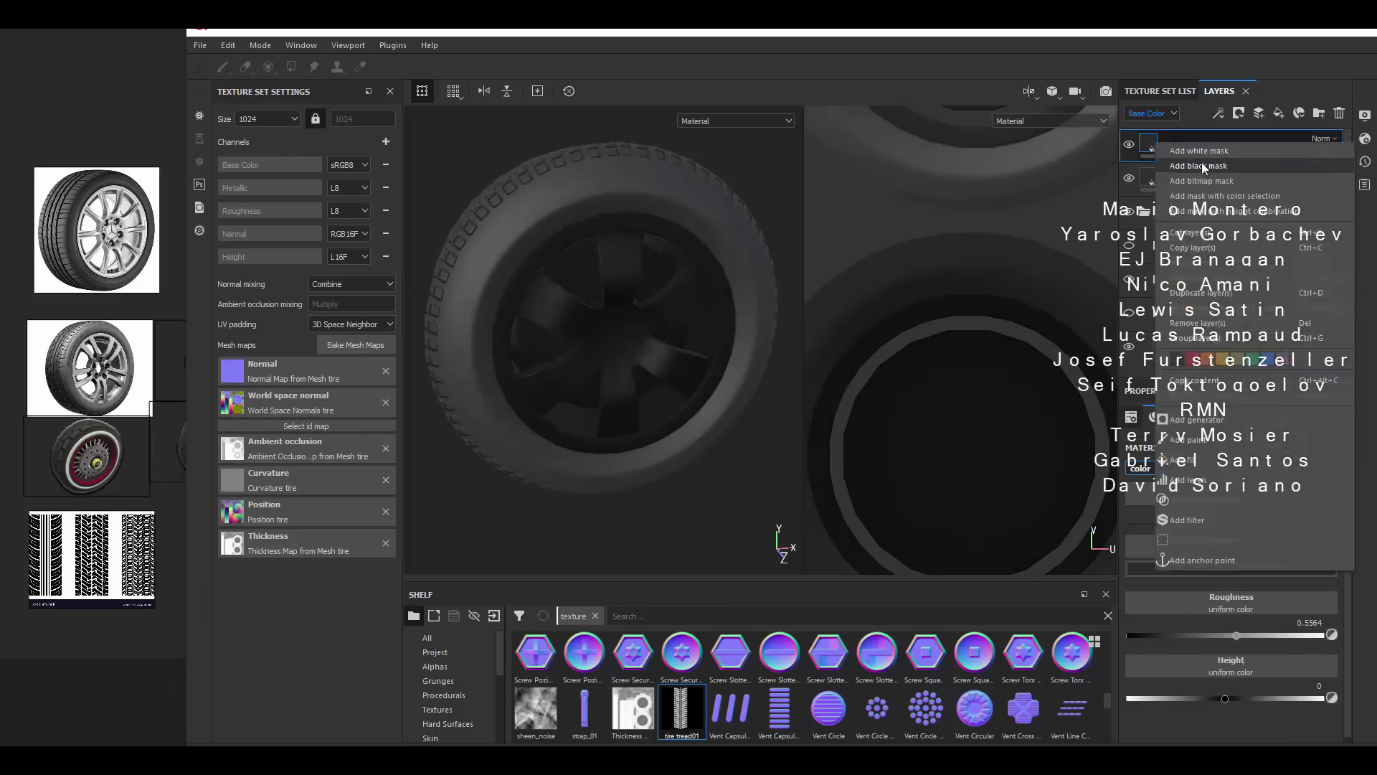
{"action": "key", "text": "1"}
{"action": "left_click", "coordinate": [1149, 145]}
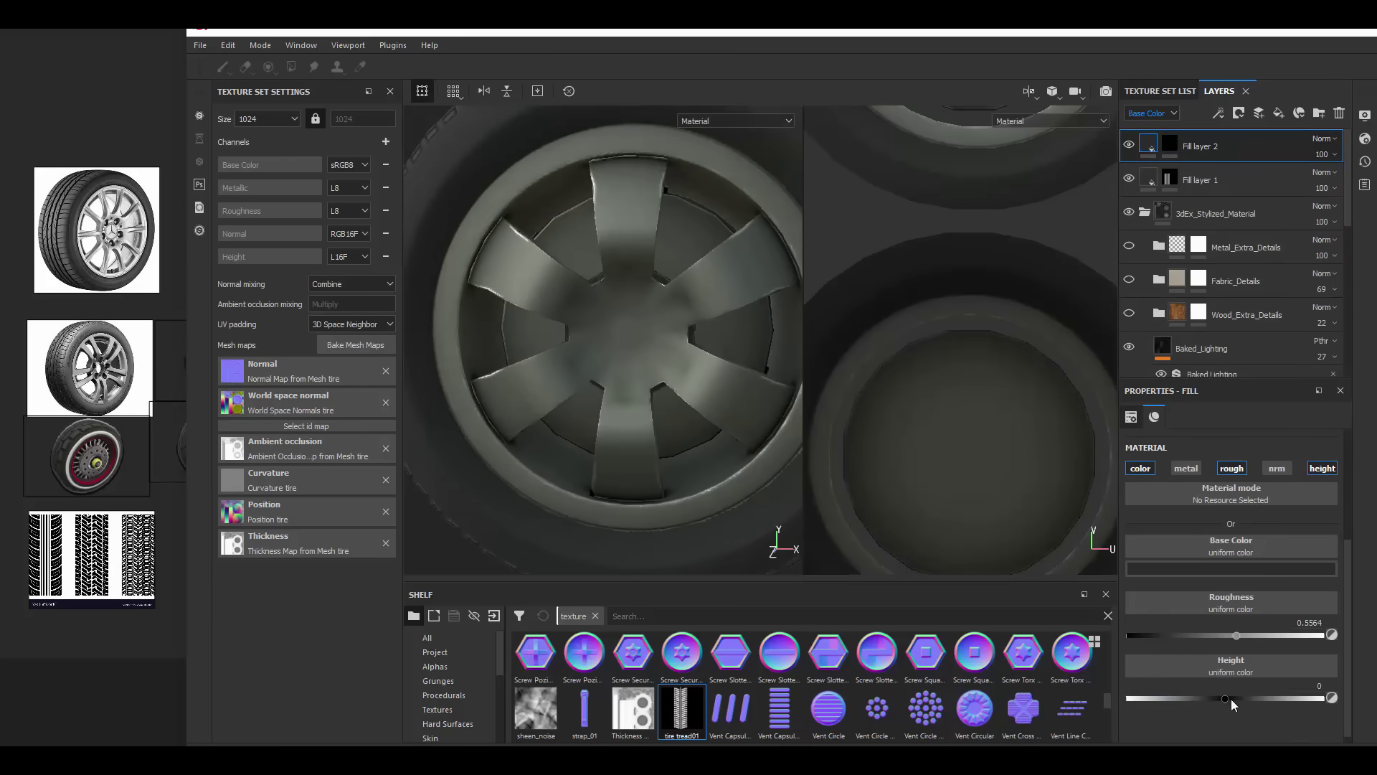
{"action": "left_click", "coordinate": [1174, 145]}
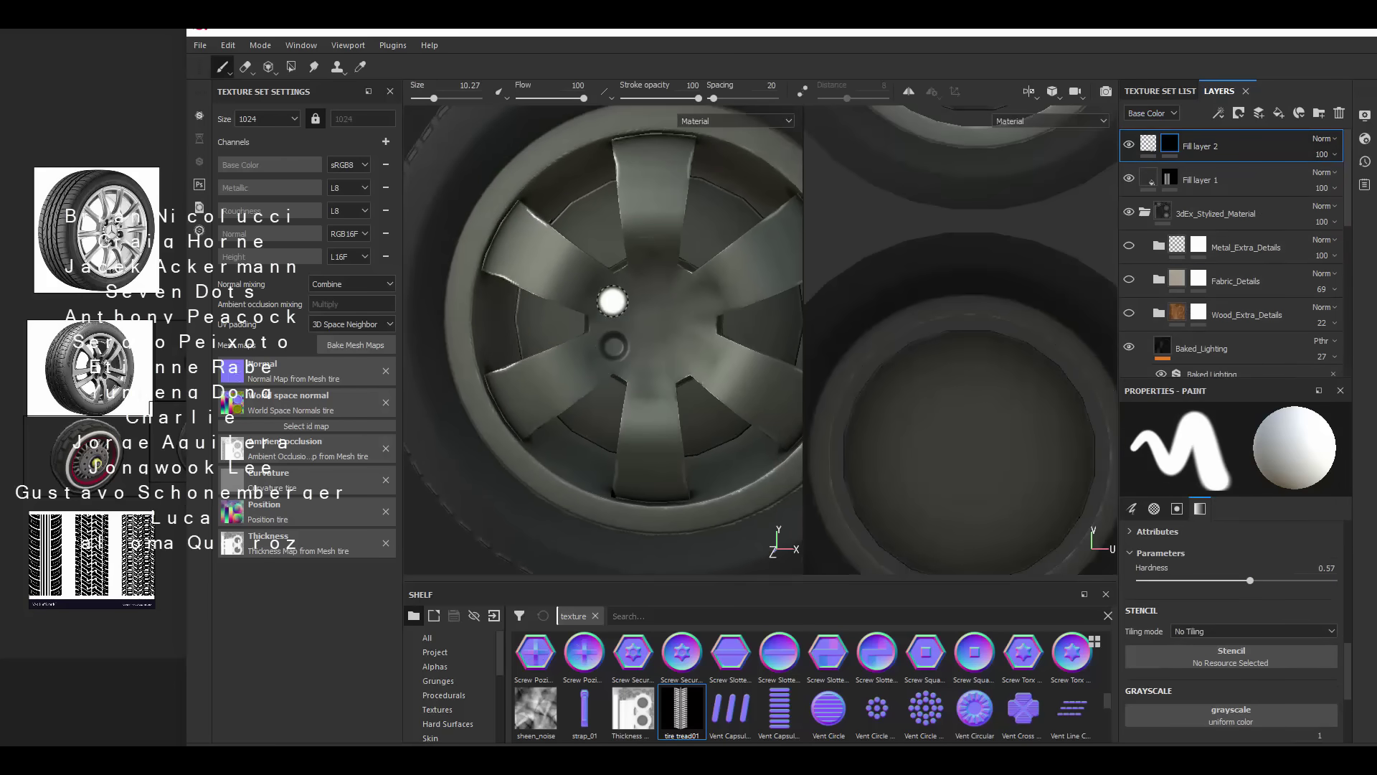
{"action": "scroll", "coordinate": [691, 298], "scroll_direction": "down", "scroll_amount": 3}
{"action": "scroll", "coordinate": [692, 299], "scroll_direction": "down", "scroll_amount": 2}
{"action": "left_click_drag", "start_coordinate": [692, 299], "coordinate": [720, 323], "text": "alt"}
{"action": "scroll", "coordinate": [719, 323], "scroll_direction": "up", "scroll_amount": 3}
- Enable mirror symmetry and paint the lug nuts around the wheel hub
{"action": "left_click", "coordinate": [932, 91]}
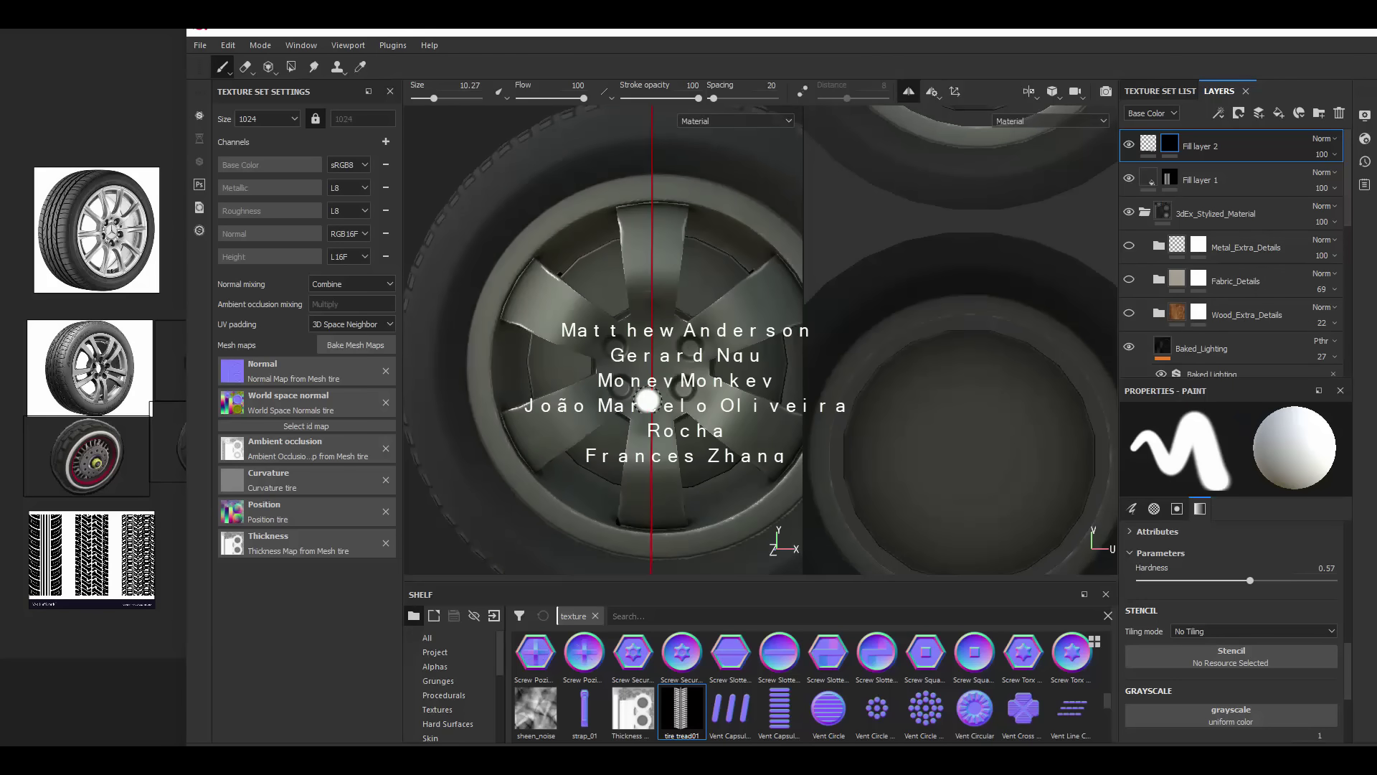
{"action": "scroll", "coordinate": [716, 411], "scroll_direction": "up", "scroll_amount": 2}
{"action": "scroll", "coordinate": [649, 318], "scroll_direction": "down", "scroll_amount": 3}
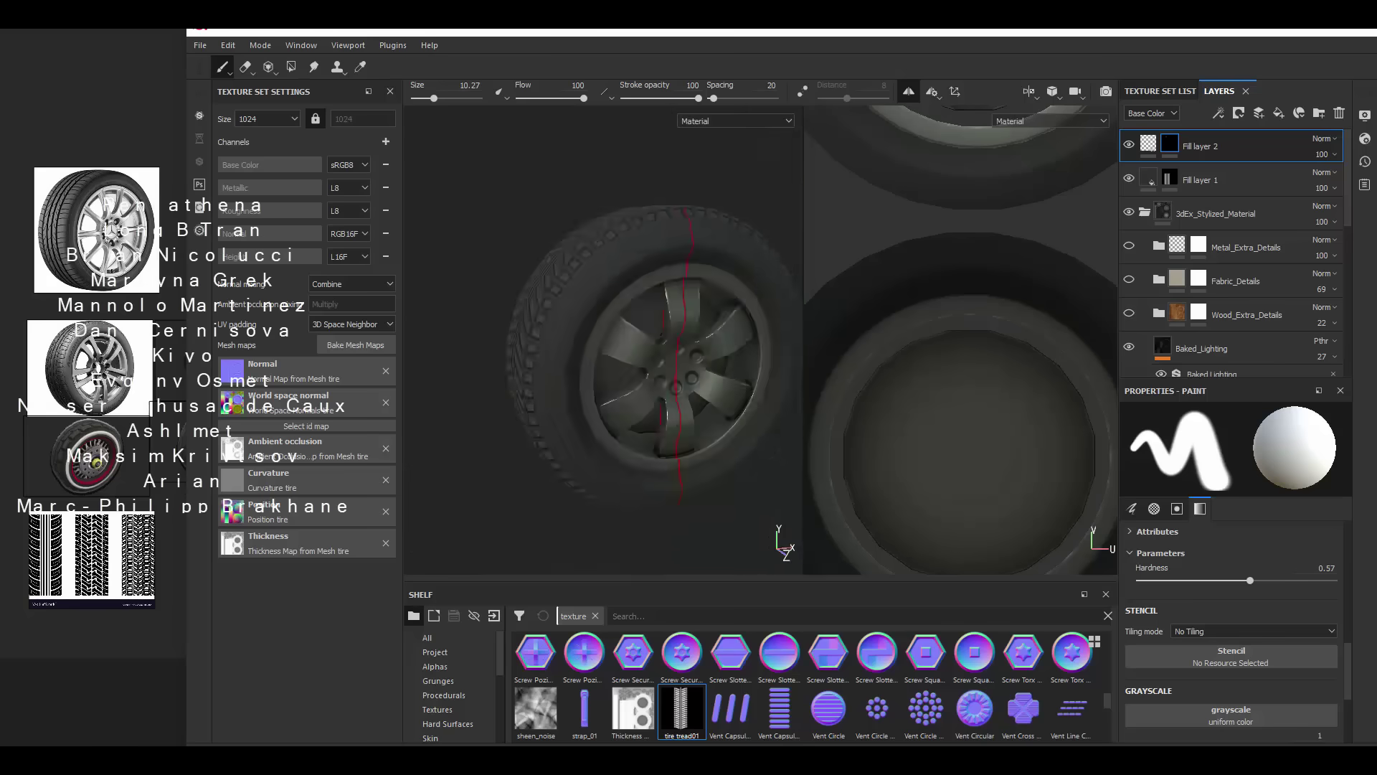
{"action": "scroll", "coordinate": [648, 317], "scroll_direction": "up", "scroll_amount": 3}
{"action": "mouse_move", "coordinate": [648, 318]}
{"action": "left_mouse_down", "text": "alt"}
{"action": "mouse_move", "coordinate": [710, 335]}
{"action": "mouse_move", "coordinate": [784, 310]}
{"action": "mouse_move", "coordinate": [688, 340]}
{"action": "left_mouse_up", "text": "alt"}
{"action": "scroll", "coordinate": [689, 339], "scroll_direction": "up", "scroll_amount": 2}
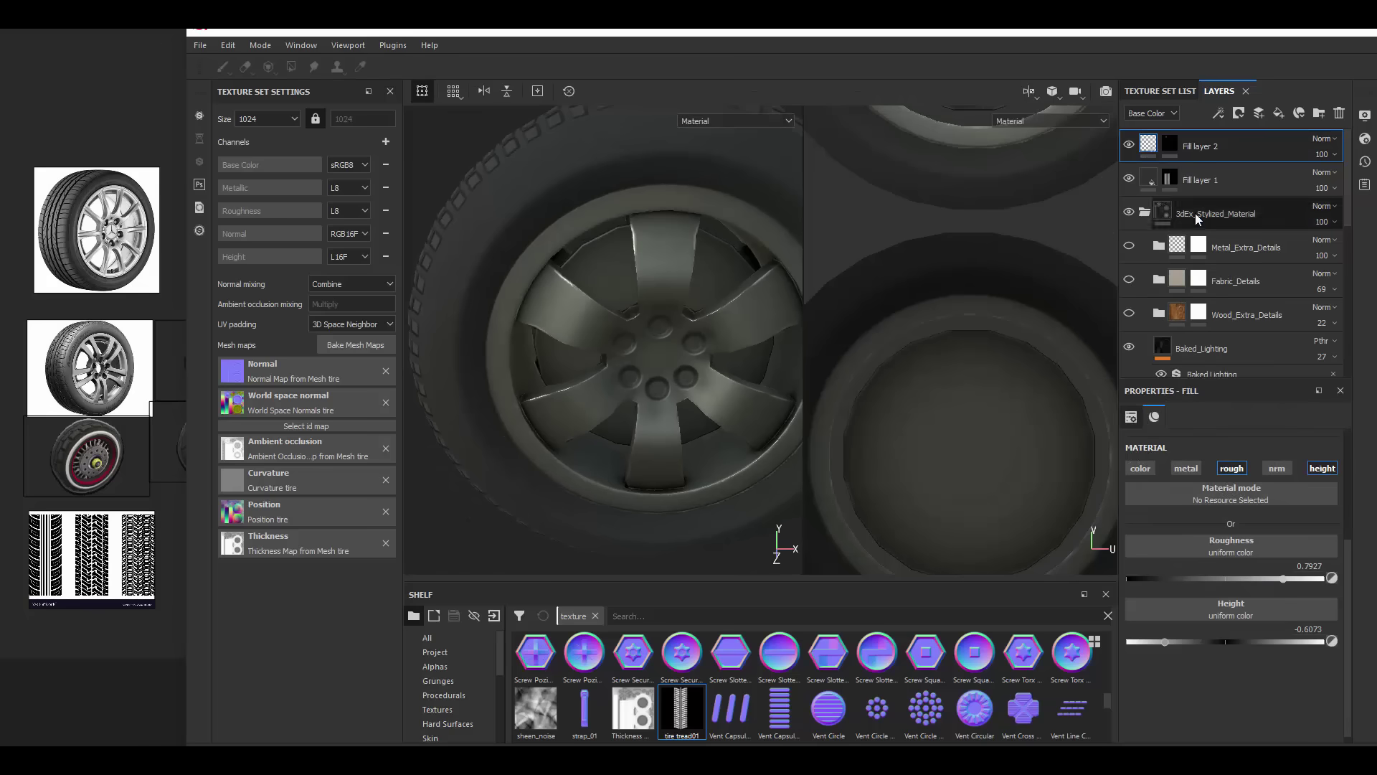
- Duplicate the lug nut fill layer and view the wheel at three-quarter angle
{"action": "key", "text": "ctrl+d"}
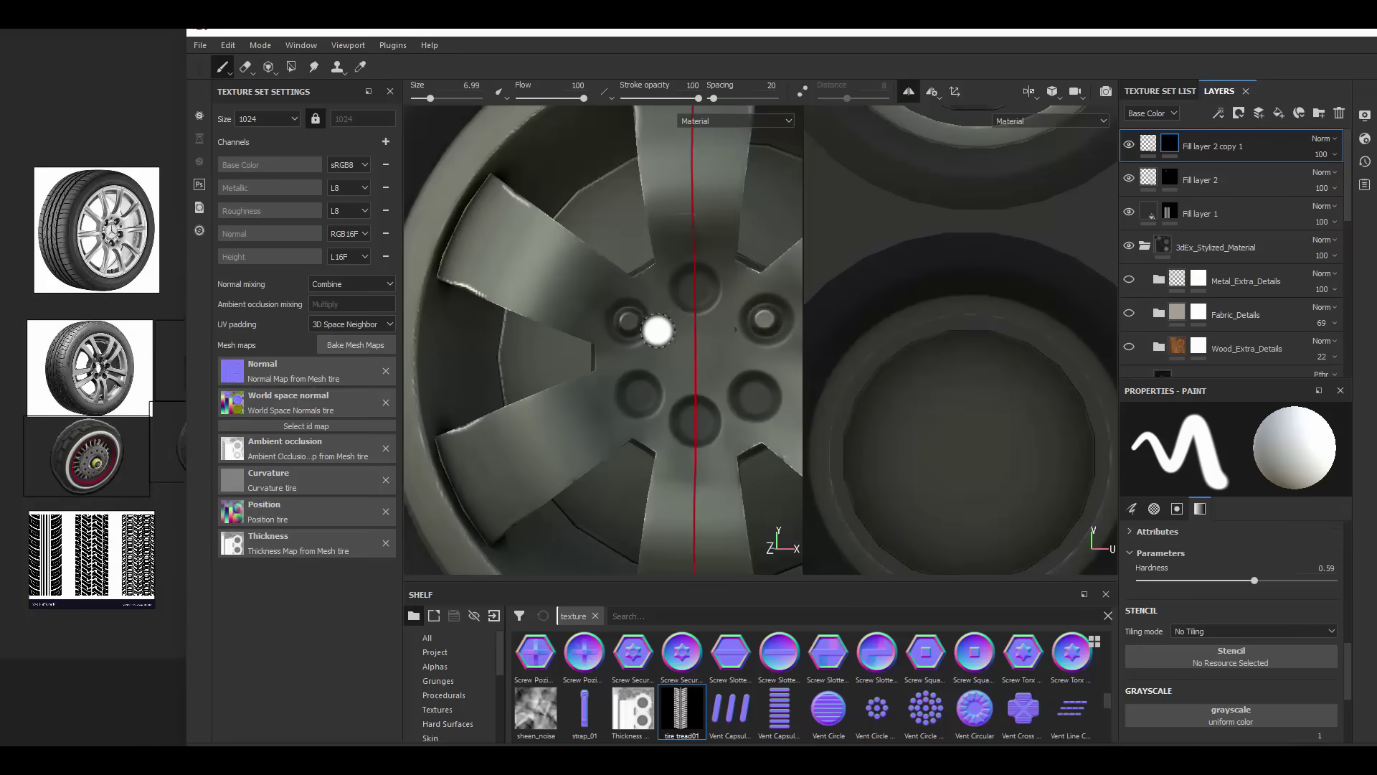
{"action": "scroll", "coordinate": [628, 324], "scroll_direction": "down", "scroll_amount": 5}
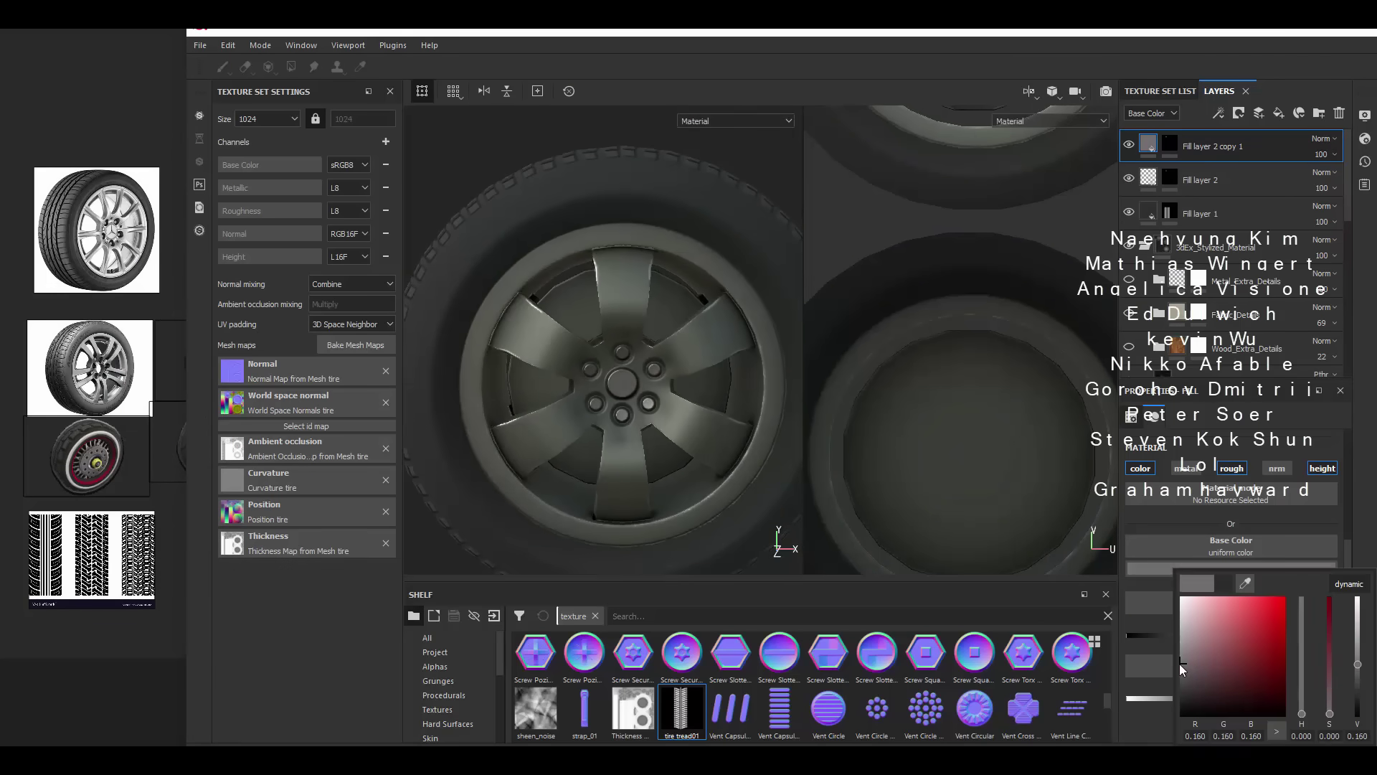
{"action": "left_click_drag", "start_coordinate": [671, 376], "coordinate": [735, 370], "text": "alt"}
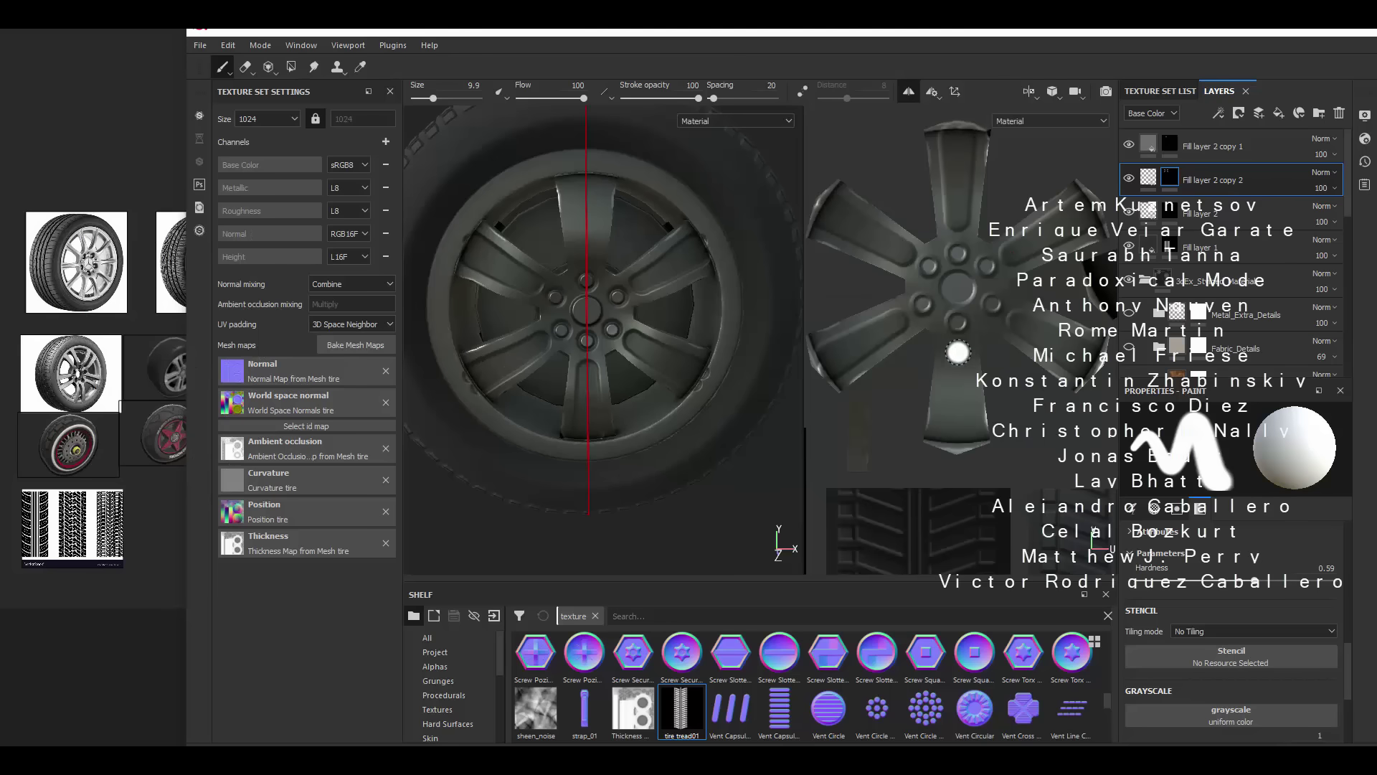
- Add a black mask to the Base_Color copy 1 layer
{"action": "key", "text": "4"}
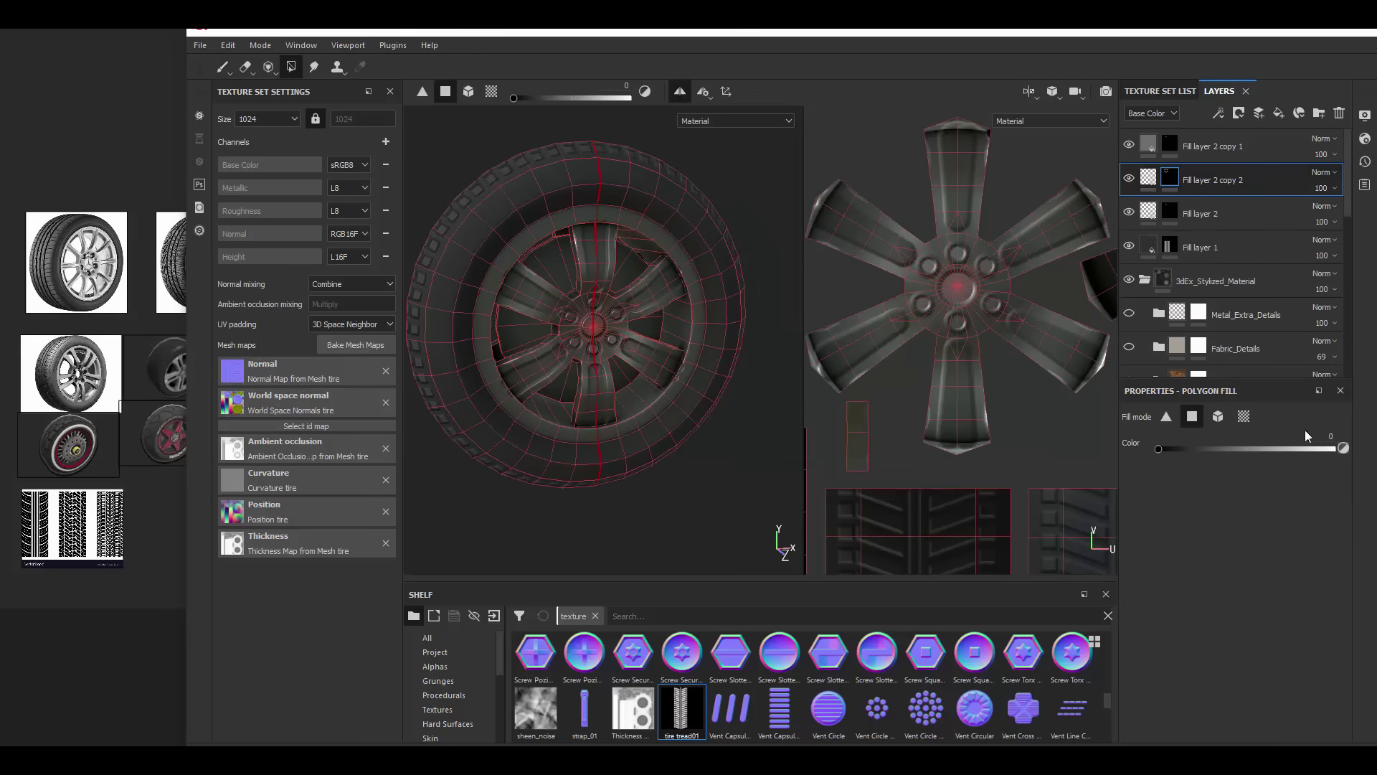
{"action": "key", "text": "1"}
{"action": "scroll", "coordinate": [708, 411], "scroll_direction": "down", "scroll_amount": 5}
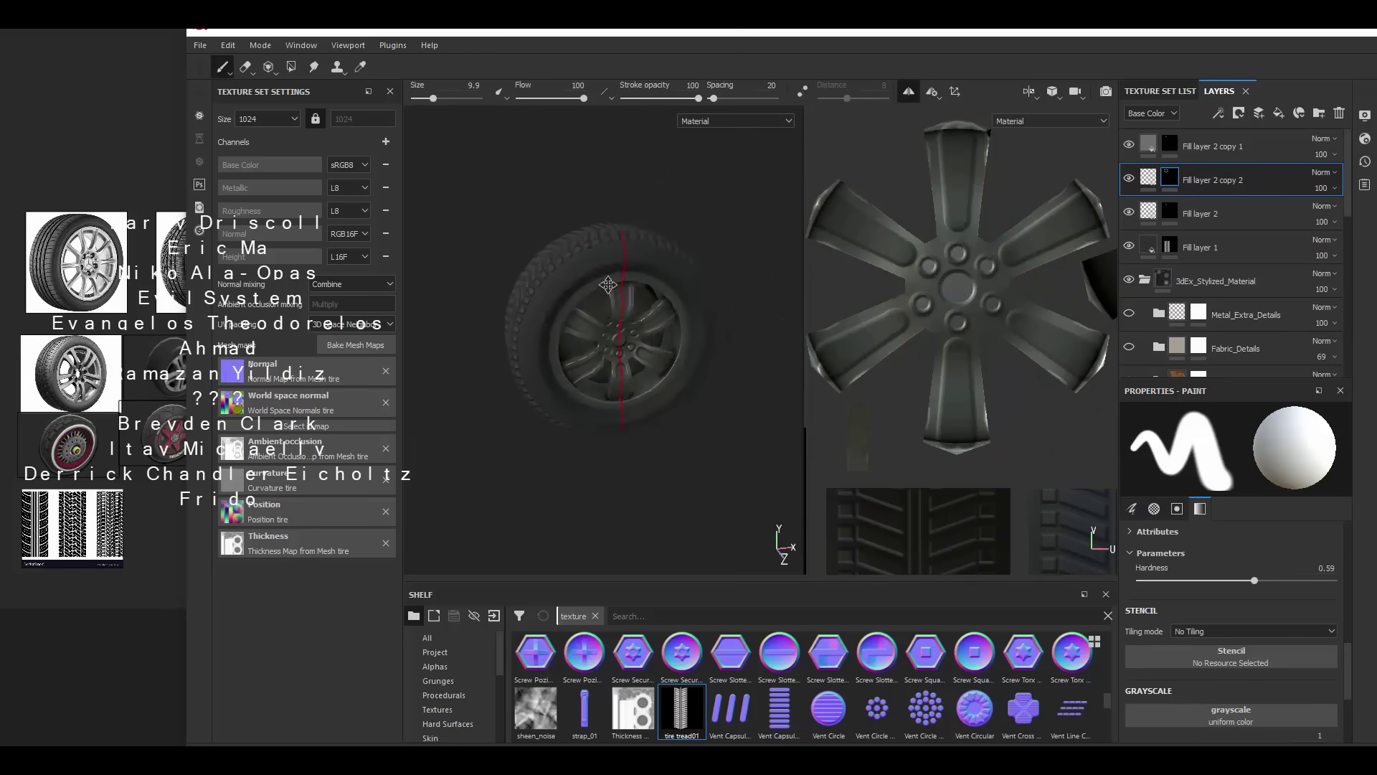
{"action": "scroll", "coordinate": [1226, 236], "scroll_direction": "down", "scroll_amount": 3}
{"action": "left_click", "coordinate": [1182, 314]}
{"action": "right_click", "coordinate": [1162, 315]}
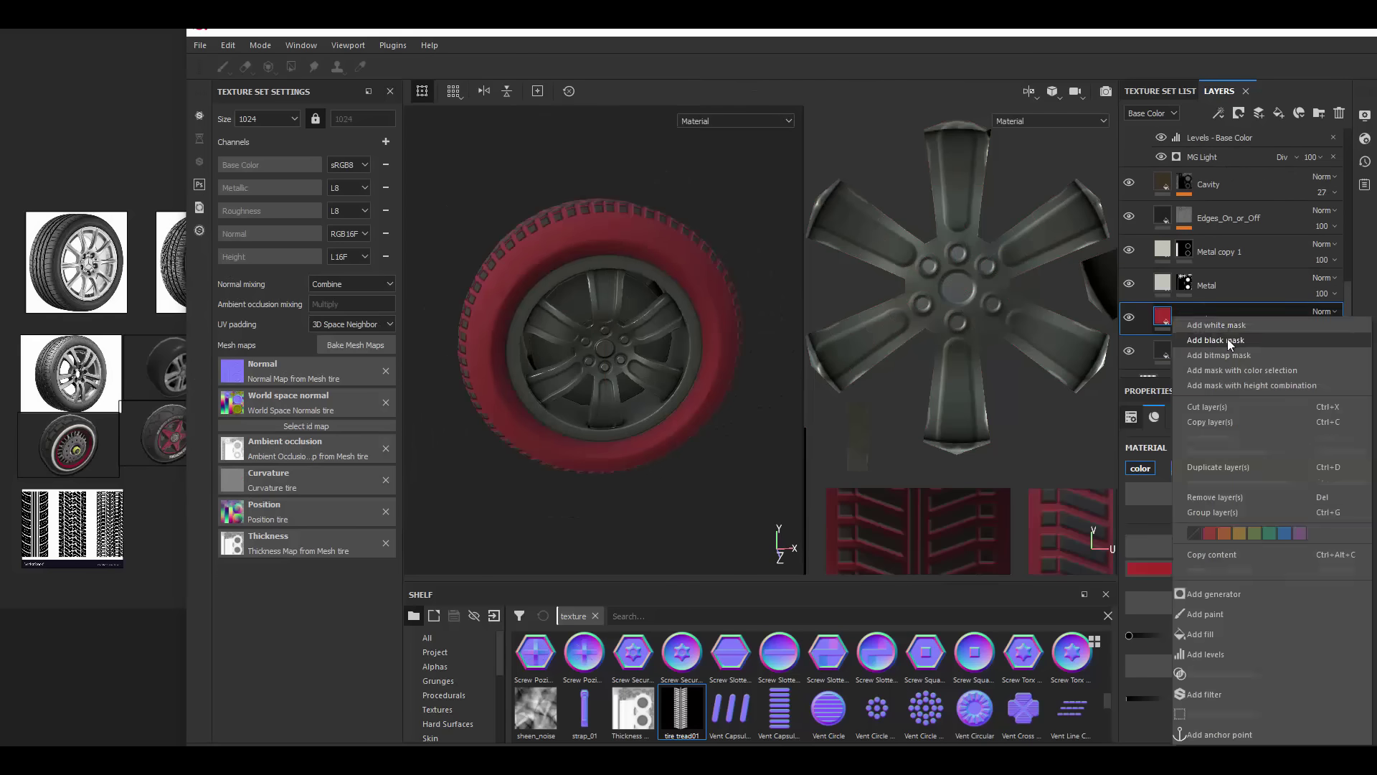
{"action": "left_click", "coordinate": [1191, 337]}
- Polygon-fill a band of ring faces all the way around the tire sidewall
{"action": "key", "text": "4"}
{"action": "scroll", "coordinate": [964, 422], "scroll_direction": "down", "scroll_amount": 5}
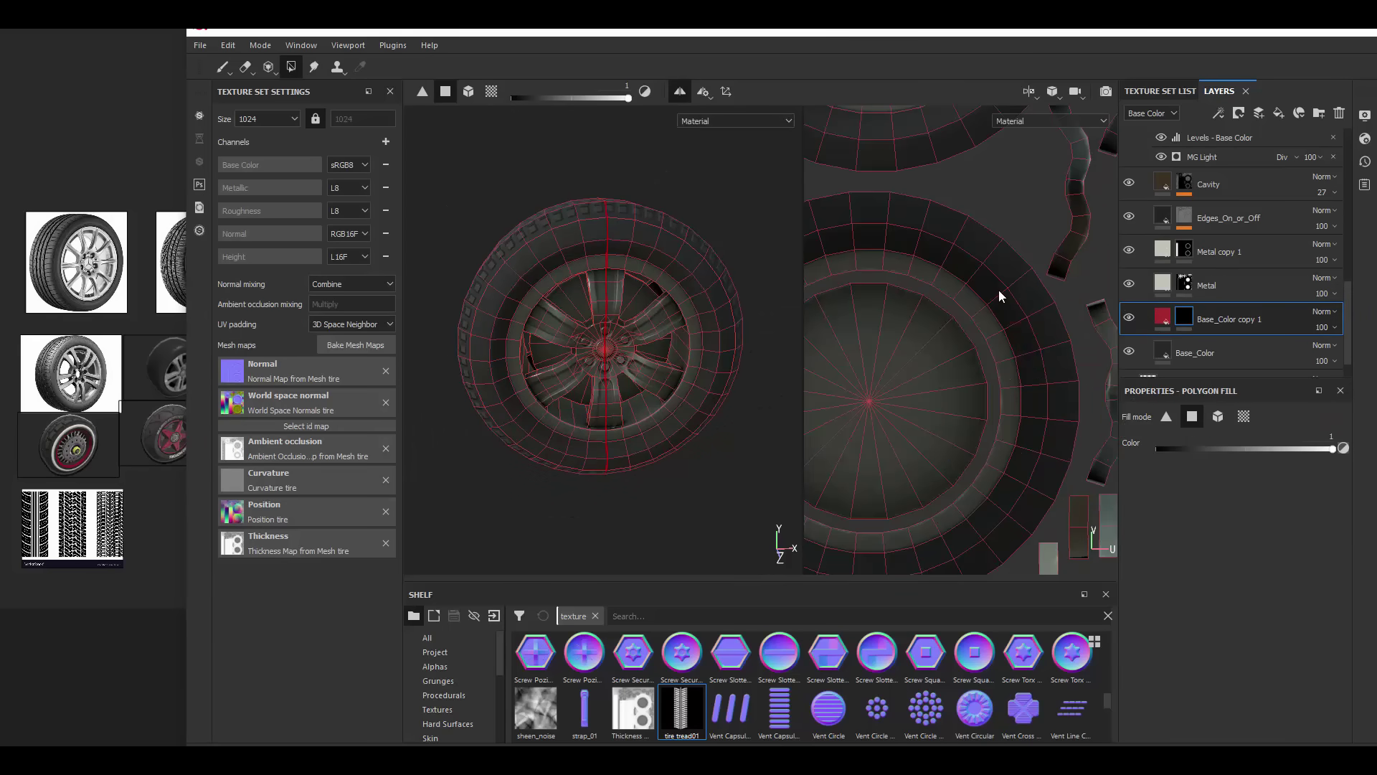
{"action": "left_click_drag", "start_coordinate": [999, 290], "coordinate": [1011, 448]}
{"action": "middle_click_drag", "start_coordinate": [1010, 453], "coordinate": [1042, 362]}
{"action": "left_click_drag", "start_coordinate": [953, 470], "coordinate": [968, 193]}
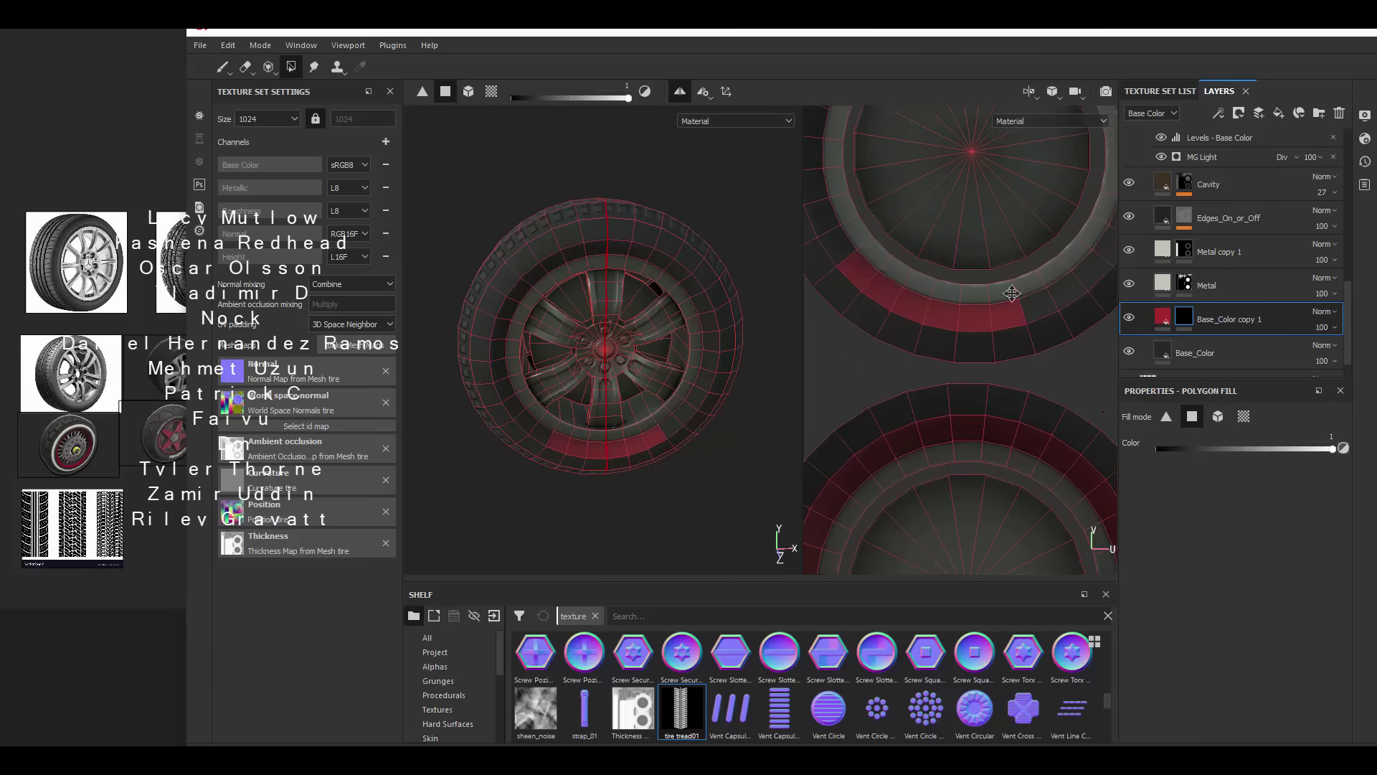
{"action": "mouse_move", "coordinate": [969, 192]}
{"action": "middle_mouse_down"}
{"action": "mouse_move", "coordinate": [1078, 226]}
{"action": "mouse_move", "coordinate": [990, 219]}
{"action": "middle_mouse_up"}
- Set the sidewall band's base colour to teal
{"action": "left_click", "coordinate": [1161, 317]}
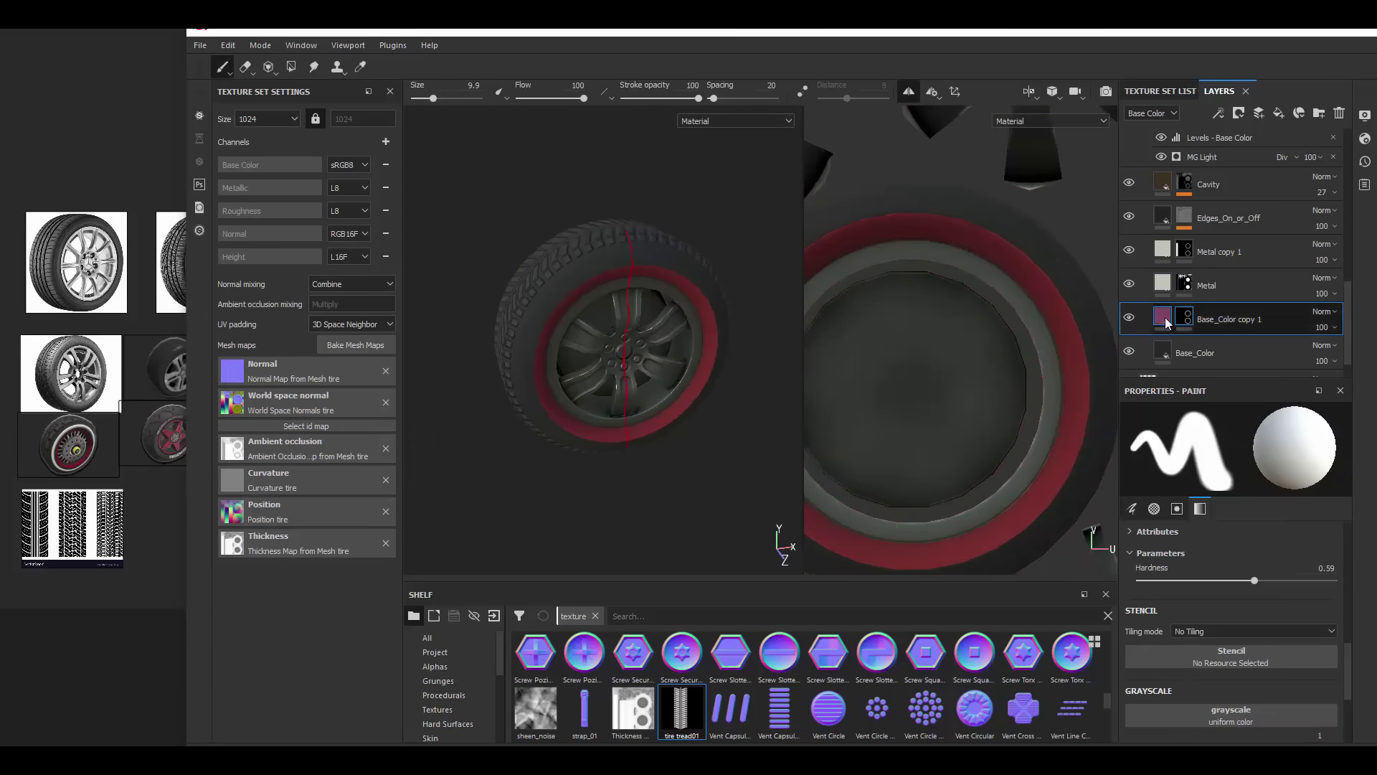
{"action": "left_click", "coordinate": [1231, 567]}
{"action": "mouse_move", "coordinate": [1301, 716]}
{"action": "left_mouse_down"}
{"action": "mouse_move", "coordinate": [1302, 682]}
{"action": "mouse_move", "coordinate": [1246, 663]}
{"action": "left_mouse_up"}
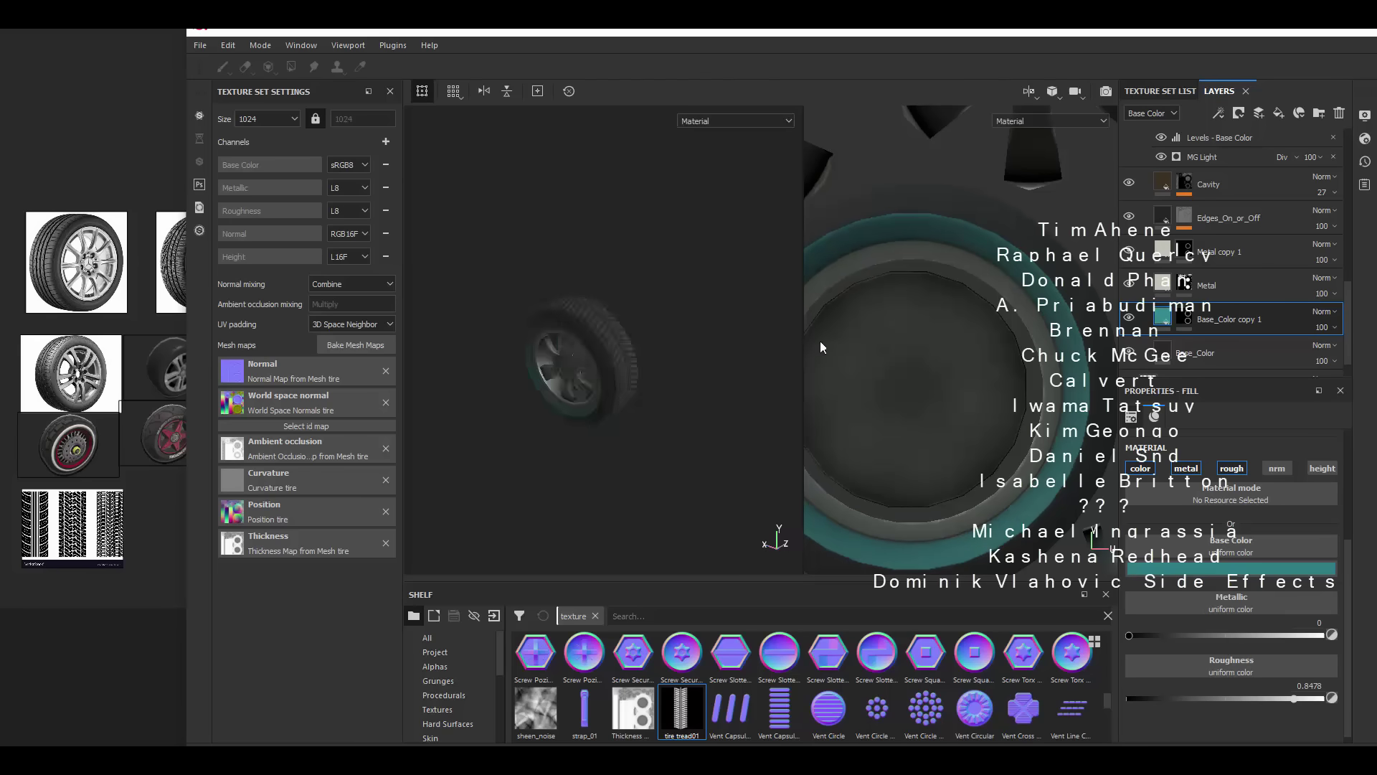
{"action": "mouse_move", "coordinate": [819, 342]}
{"action": "left_mouse_down", "text": "alt"}
{"action": "mouse_move", "coordinate": [680, 342]}
{"action": "mouse_move", "coordinate": [641, 316]}
{"action": "left_mouse_up", "text": "alt"}
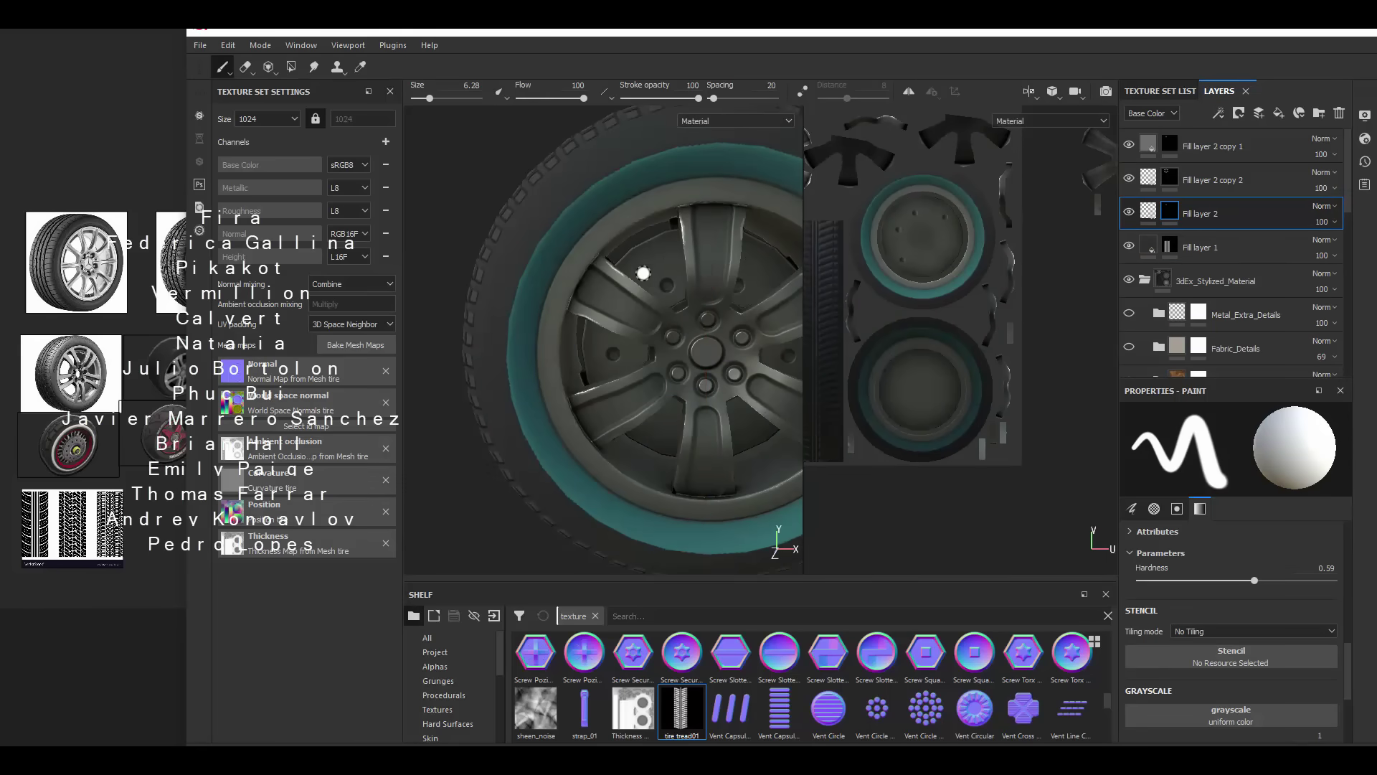
{"action": "mouse_move", "coordinate": [643, 273]}
{"action": "left_mouse_down", "text": "alt"}
{"action": "mouse_move", "coordinate": [766, 283]}
{"action": "mouse_move", "coordinate": [671, 371]}
{"action": "left_mouse_up", "text": "alt"}
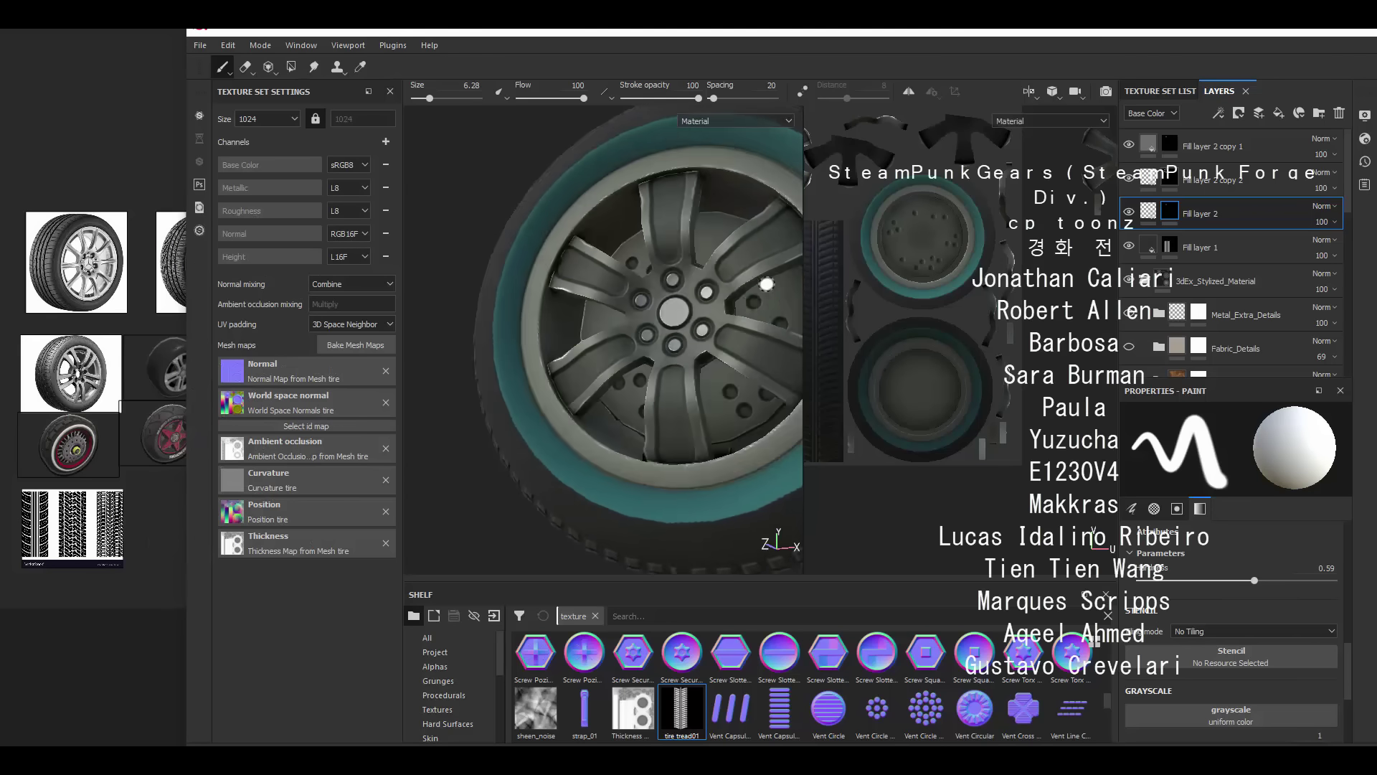
- Search the shelf for 'rubber' and add Rubber Tire to the stack below Fill layer 1
{"action": "scroll", "coordinate": [766, 284], "scroll_direction": "down", "scroll_amount": 3}
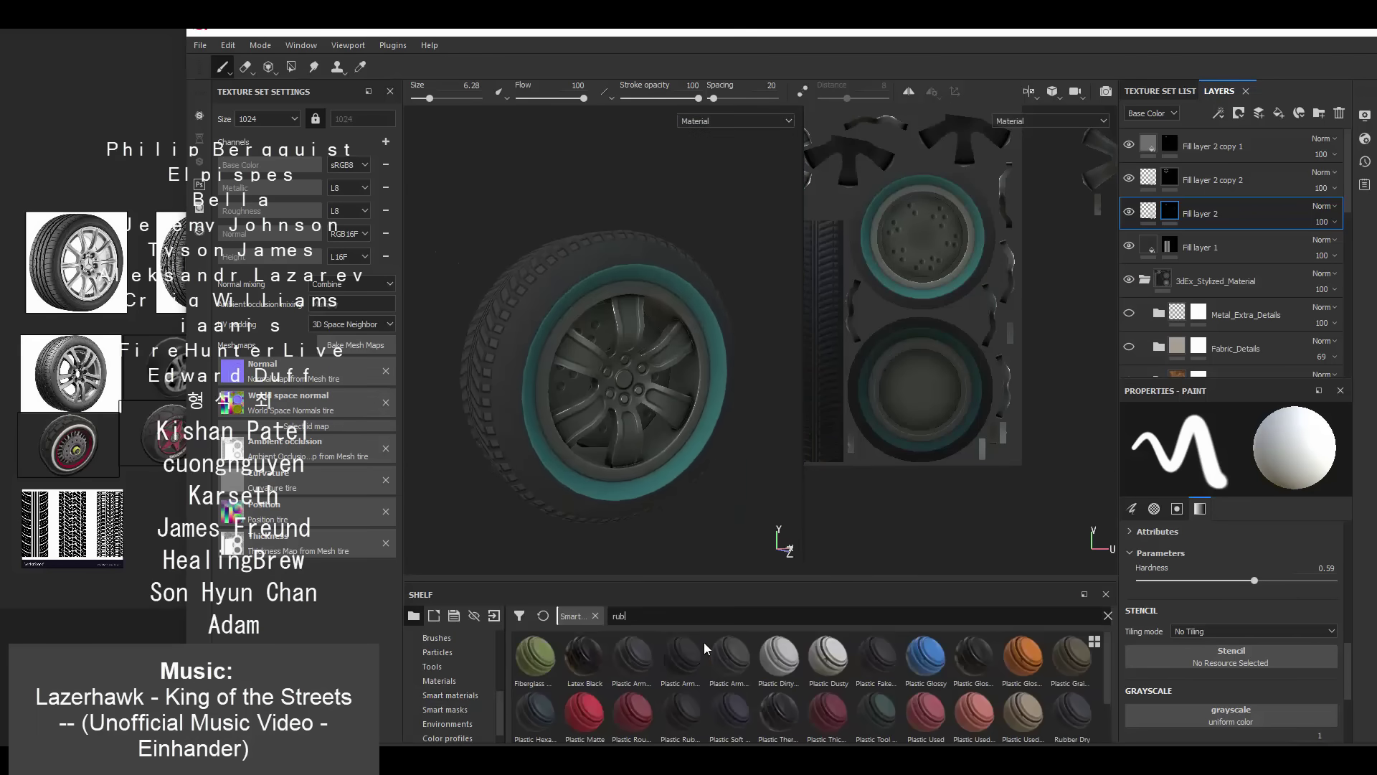
{"action": "type", "text": "ber"}
{"action": "left_click_drag", "start_coordinate": [535, 713], "coordinate": [613, 294]}
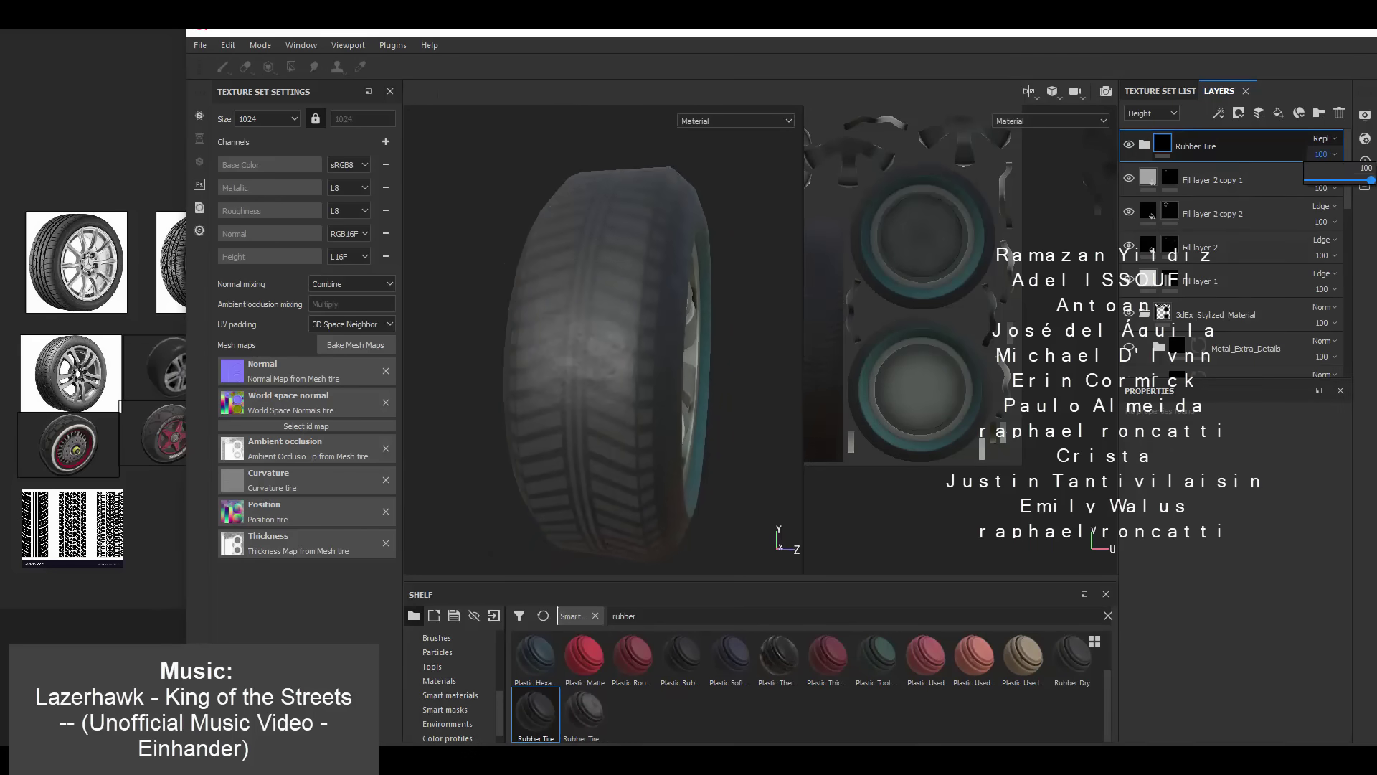
{"action": "left_click_drag", "start_coordinate": [1234, 294], "coordinate": [1157, 334]}
- Give the Rubber Tire folder a black mask and polygon-fill it onto the tire
{"action": "right_click", "coordinate": [1143, 269]}
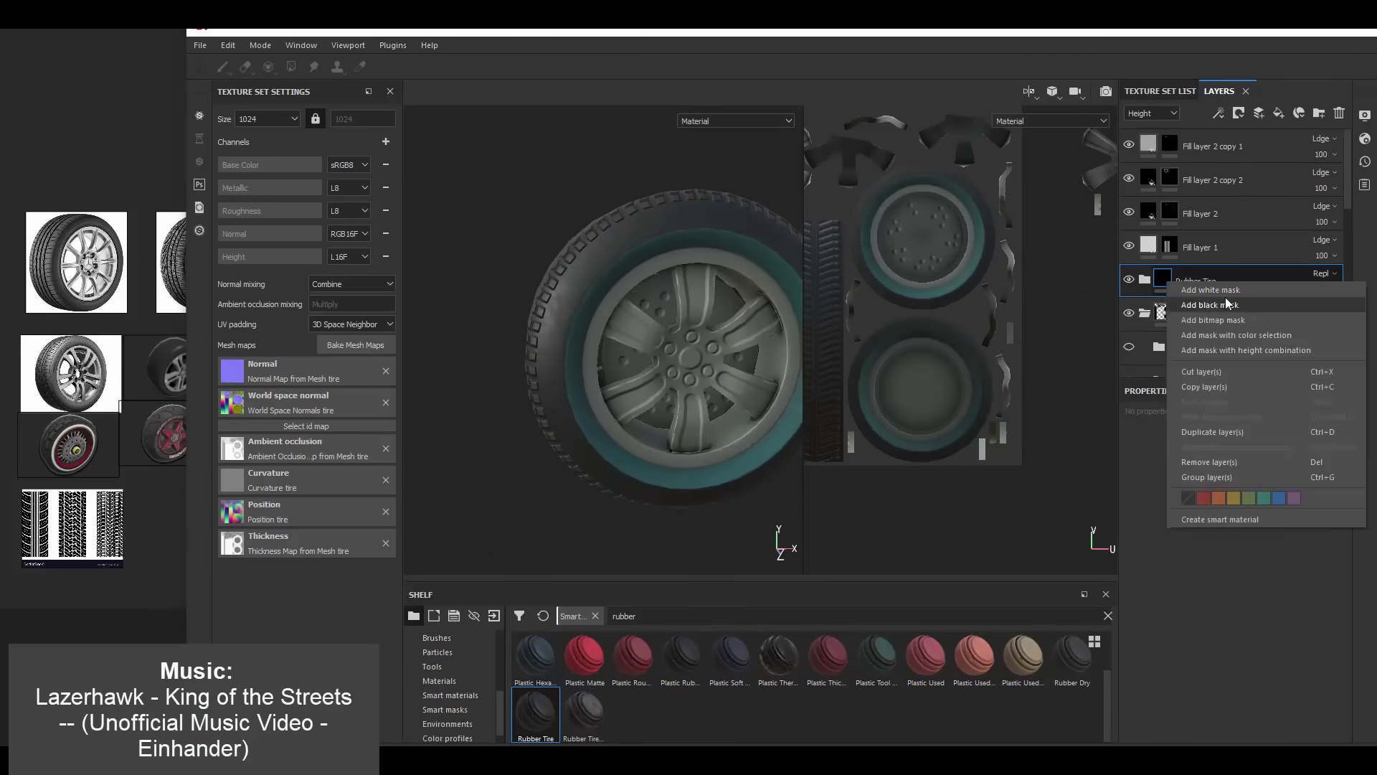
{"action": "left_click", "coordinate": [1191, 326]}
{"action": "left_click", "coordinate": [1217, 417]}
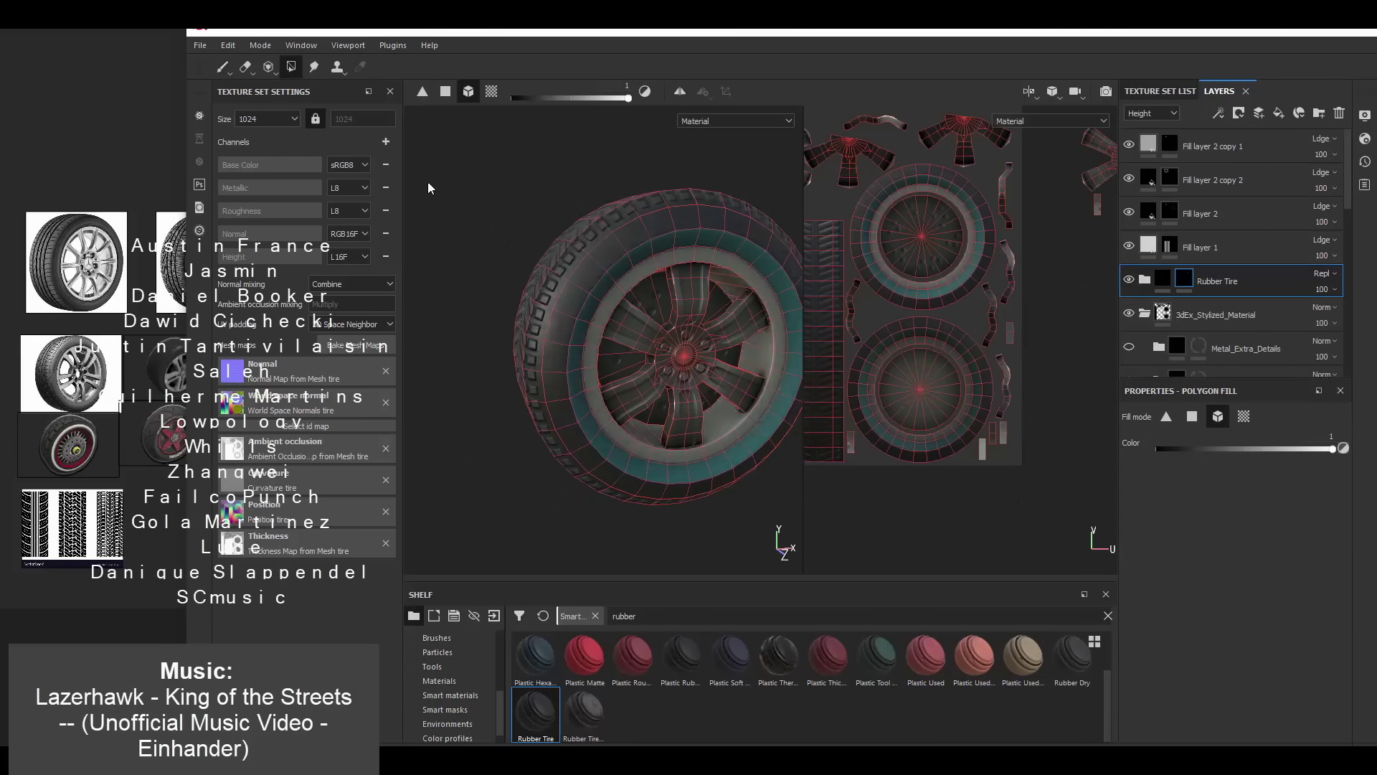
{"action": "left_click", "coordinate": [1192, 415]}
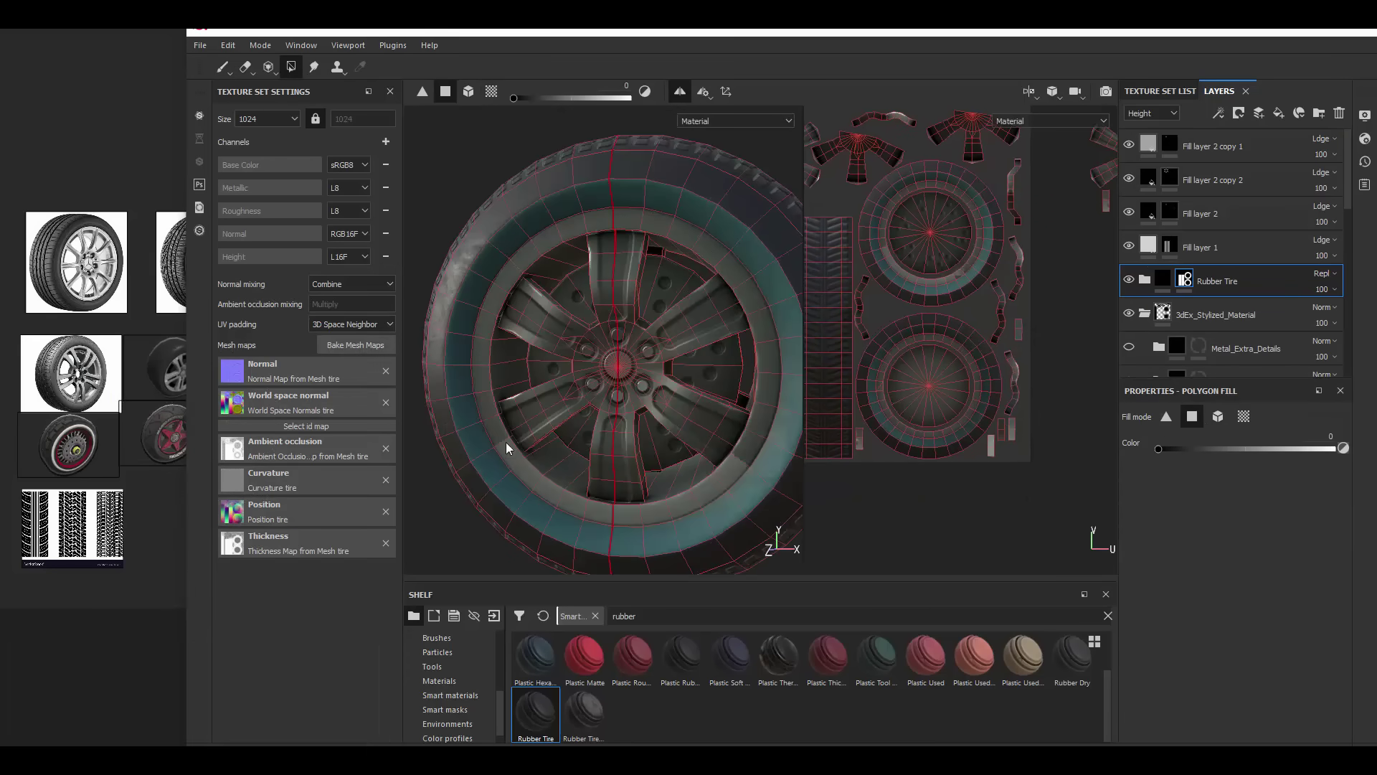
{"action": "scroll", "coordinate": [840, 373], "scroll_direction": "up", "scroll_amount": 3}
{"action": "scroll", "coordinate": [839, 372], "scroll_direction": "up", "scroll_amount": 2}
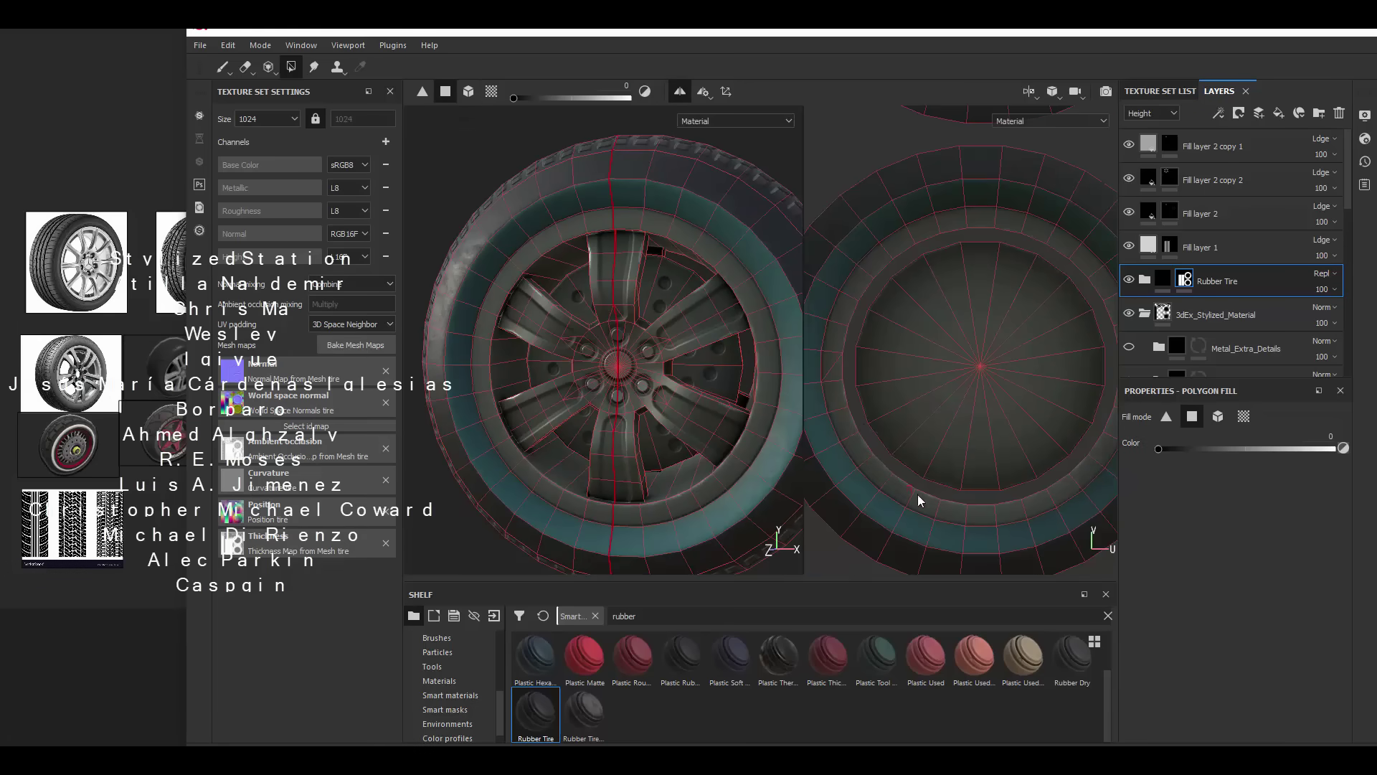